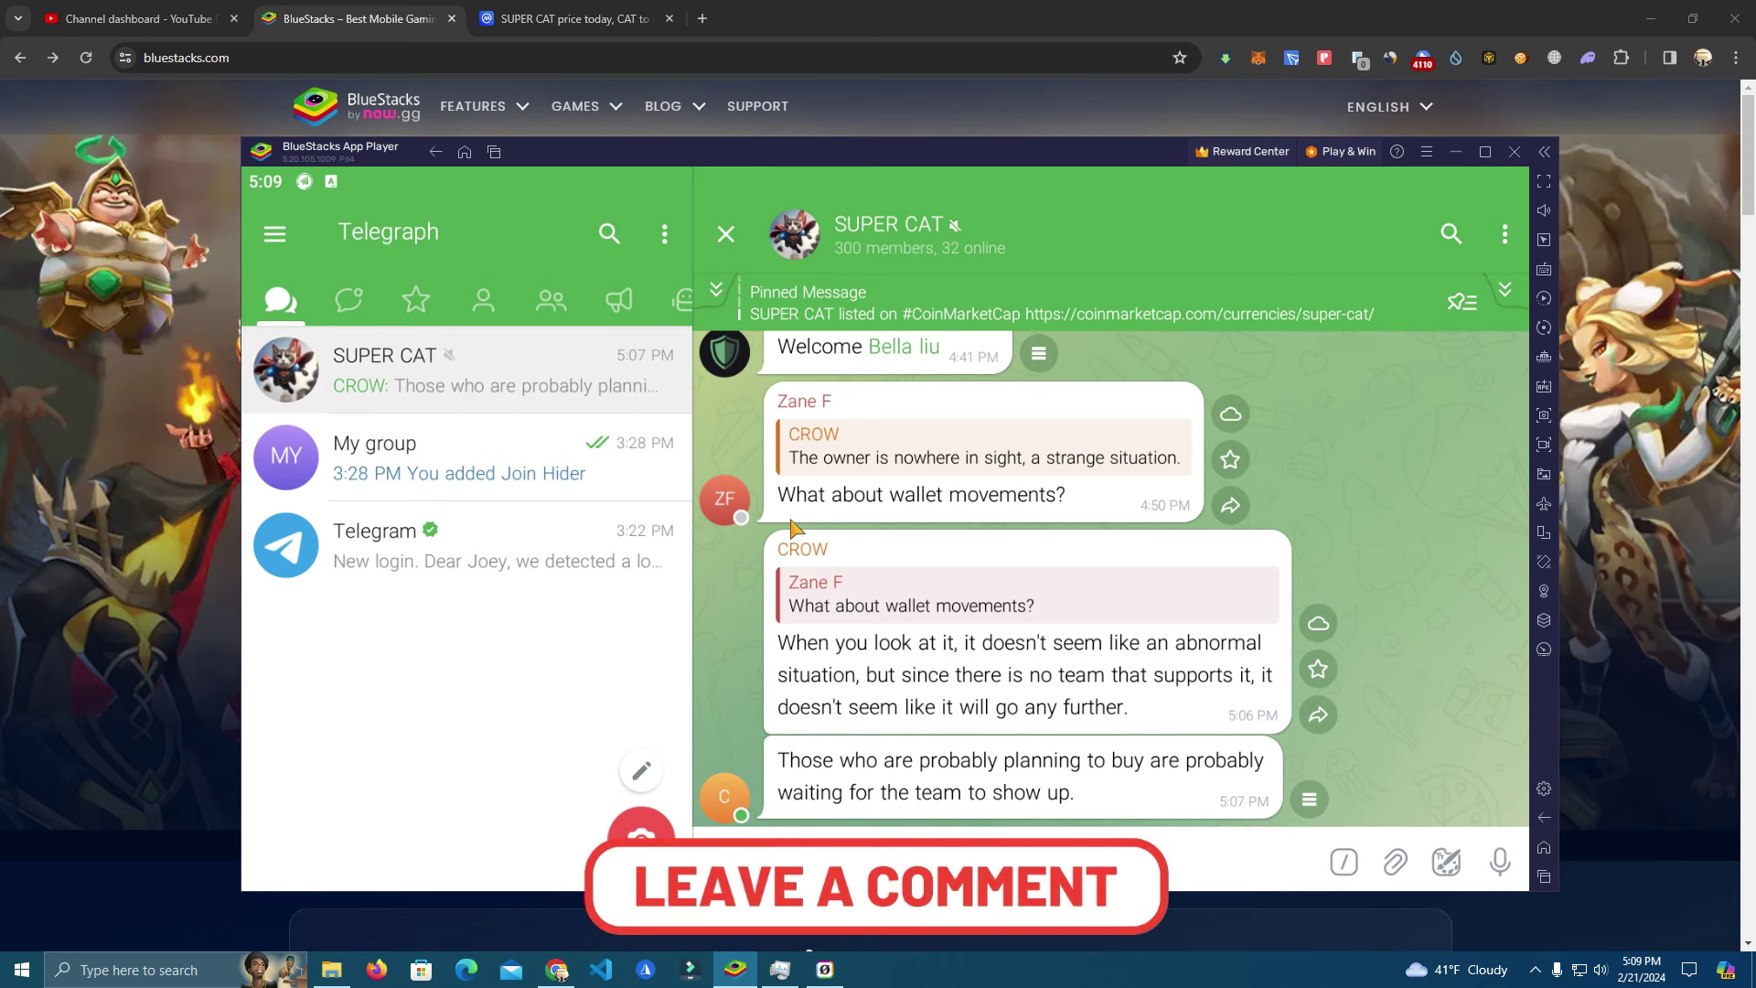
Visit the Lords Mobile web page, then return to the BlueStacks emulator window.
left_click(132, 472)
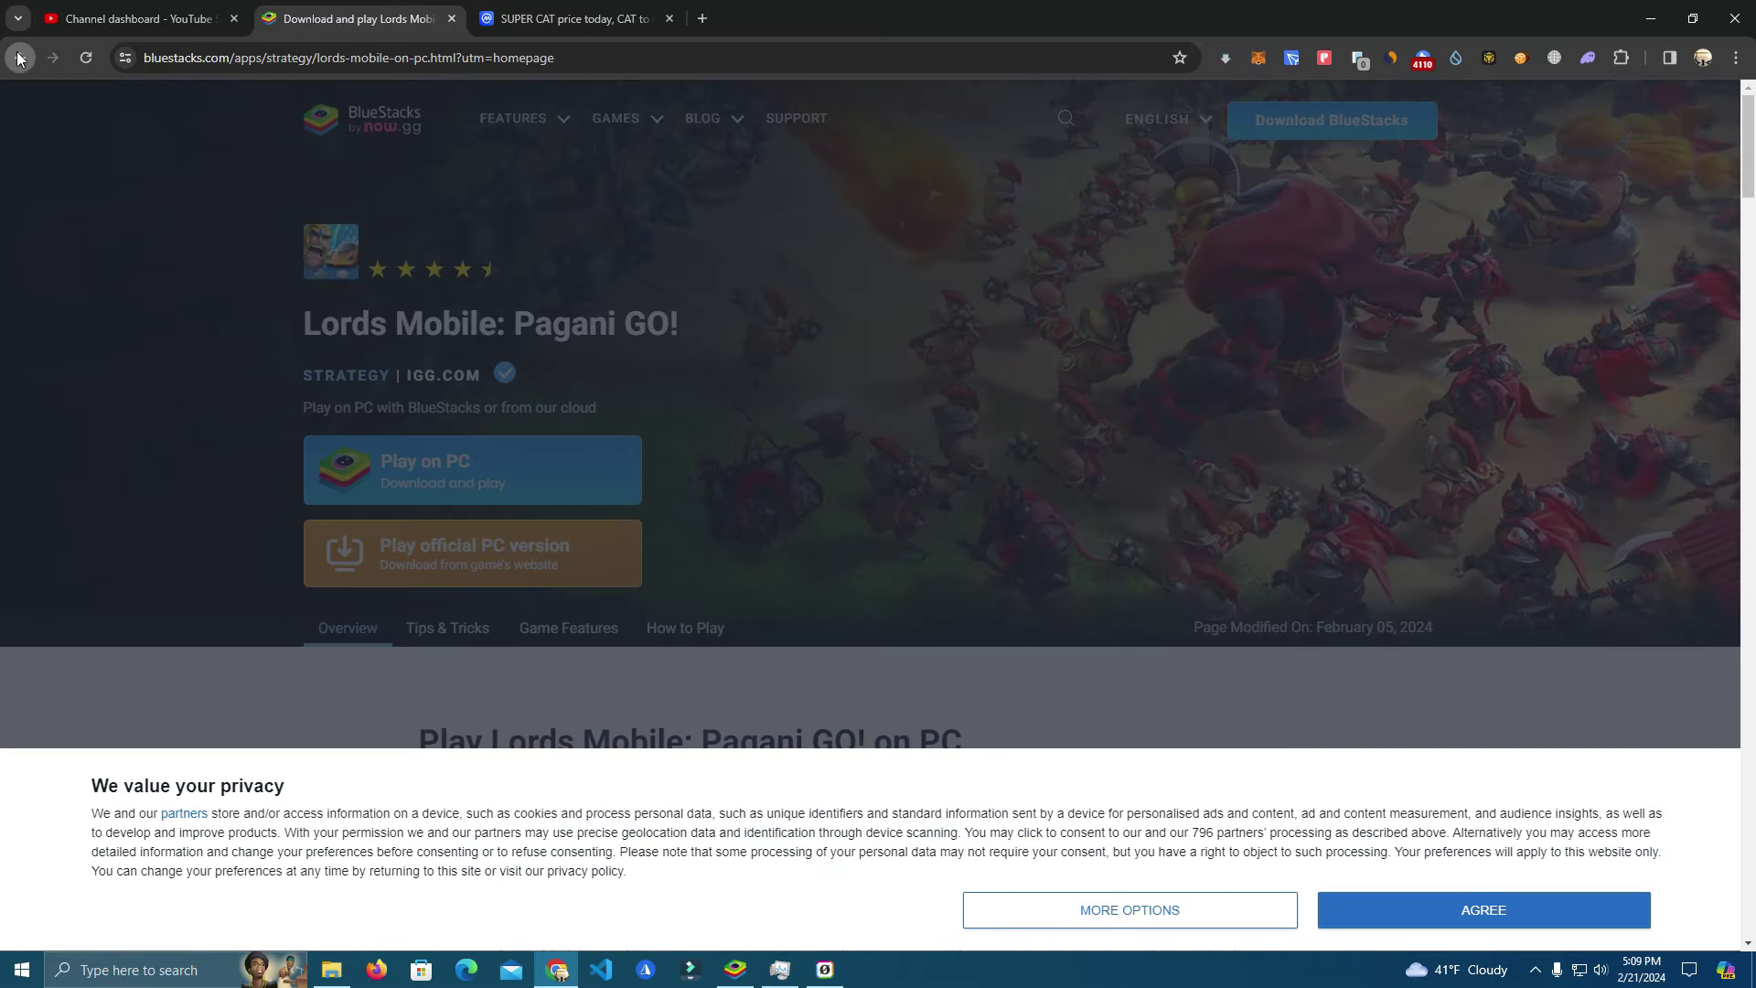
left_click(19, 58)
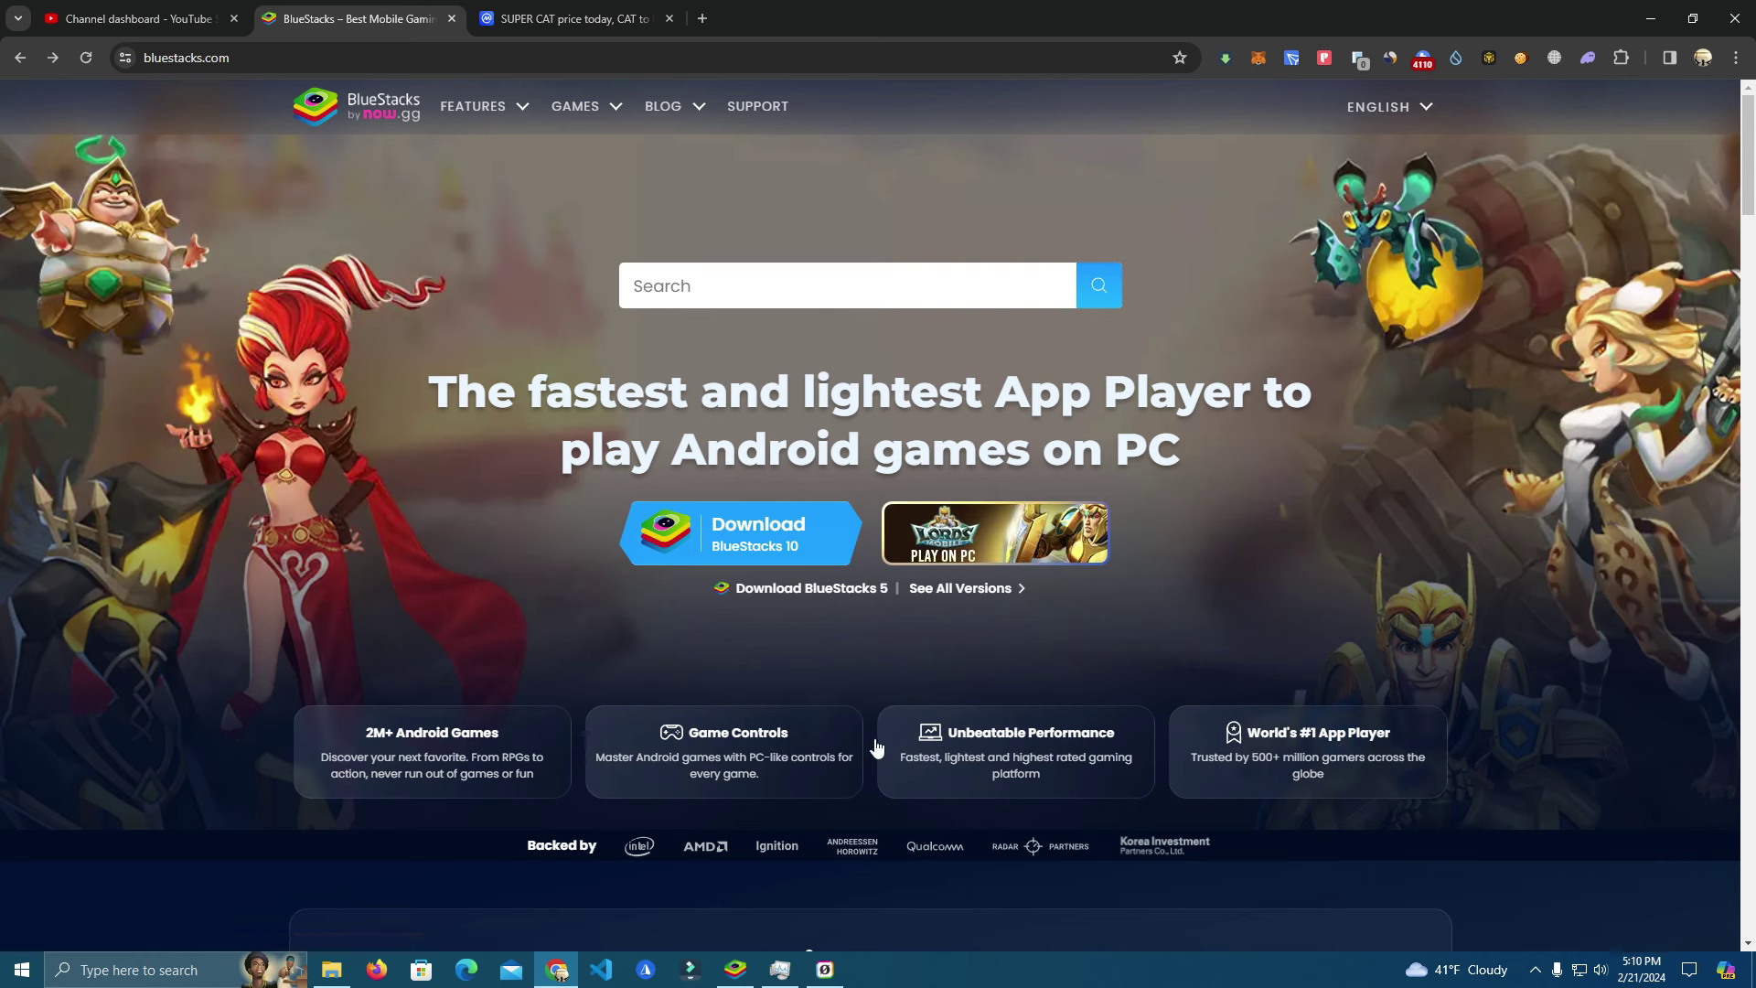
mouse_move(735, 970)
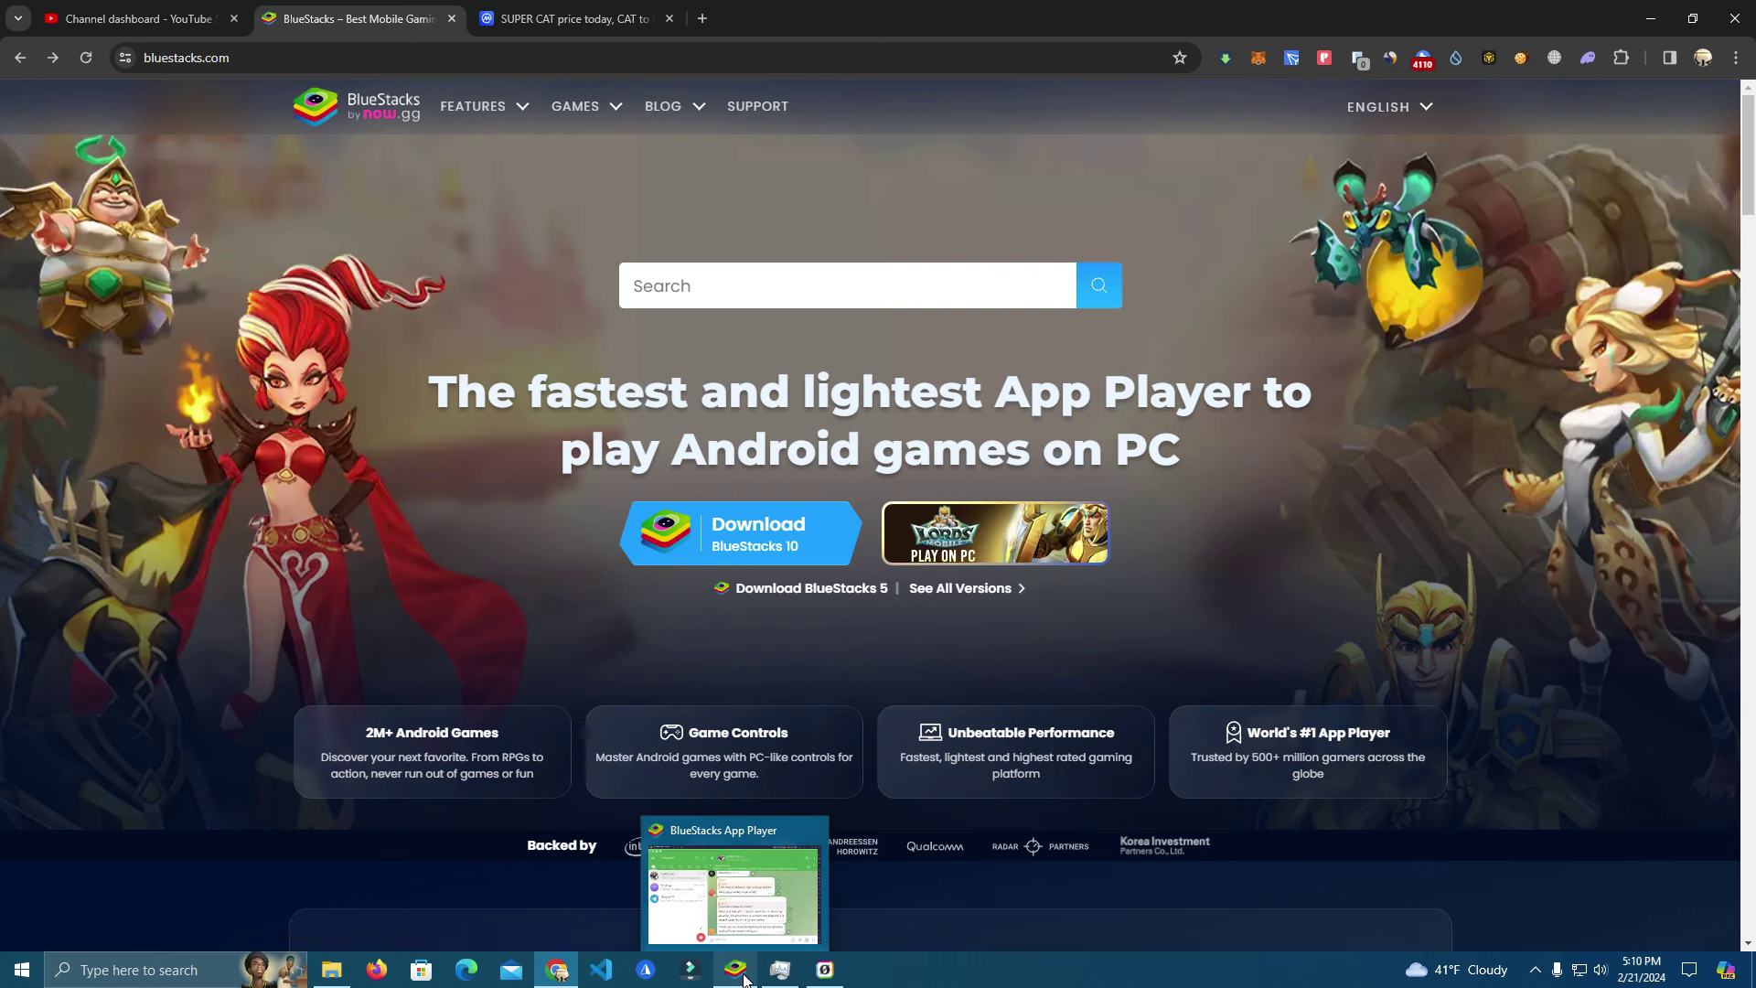
left_click(751, 851)
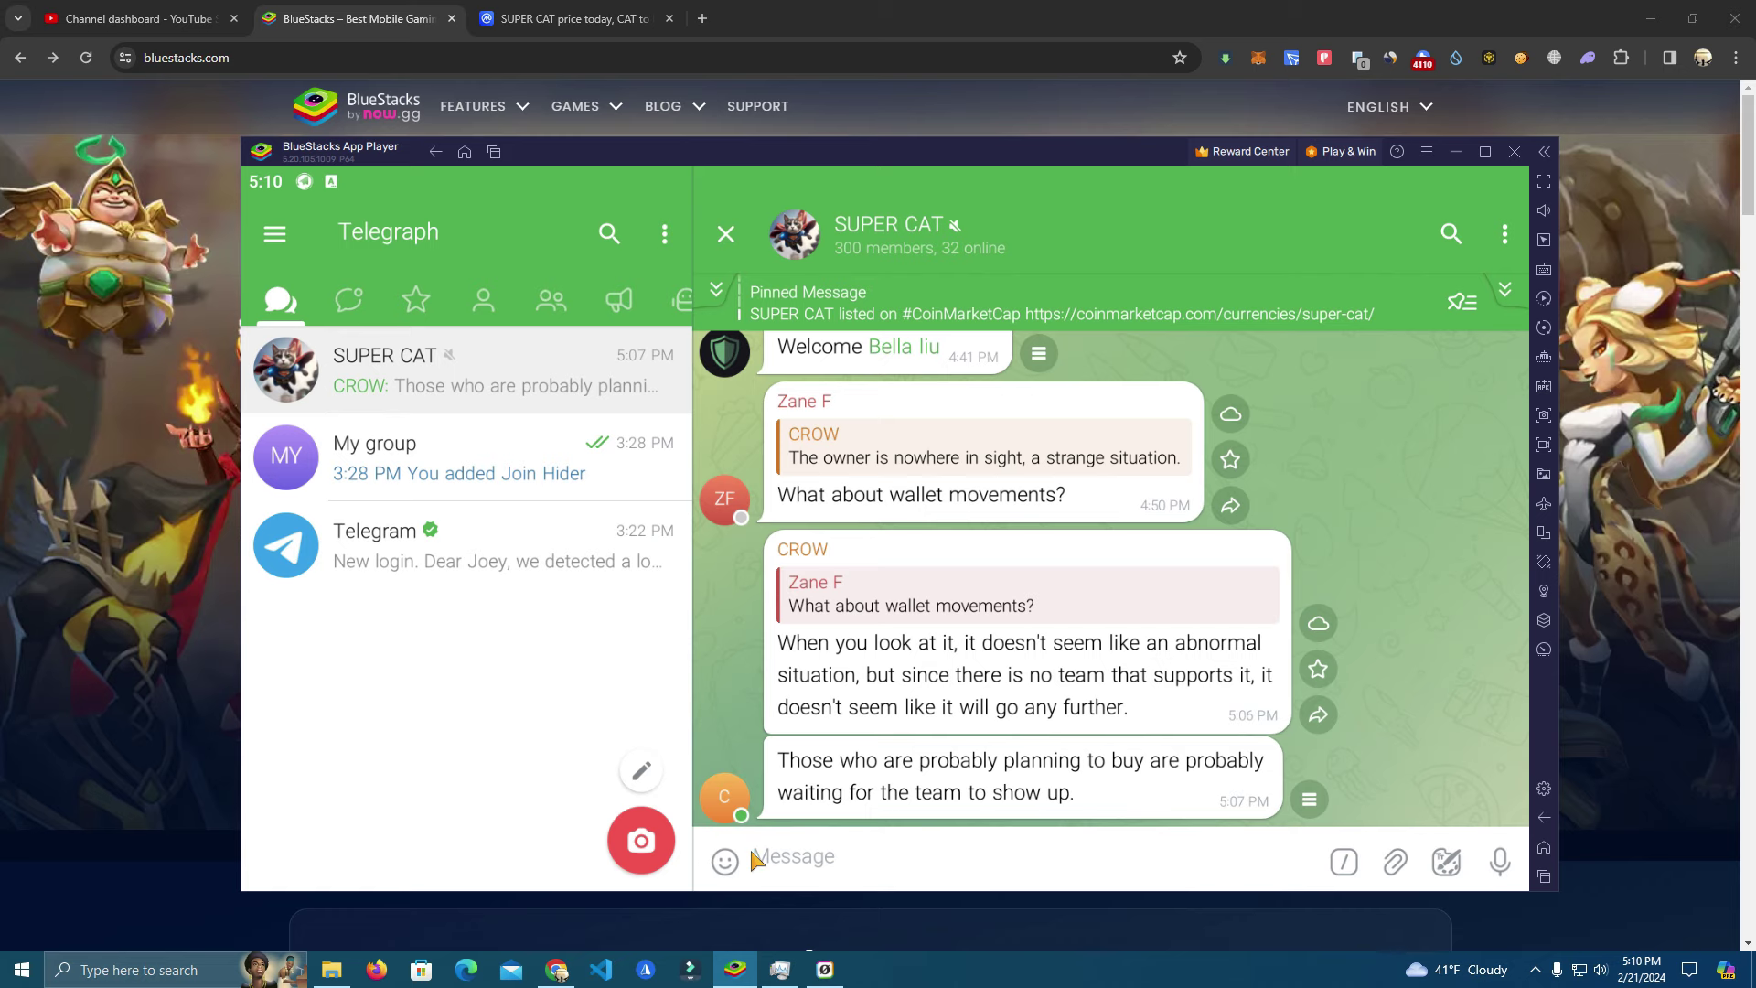
left_click(107, 608)
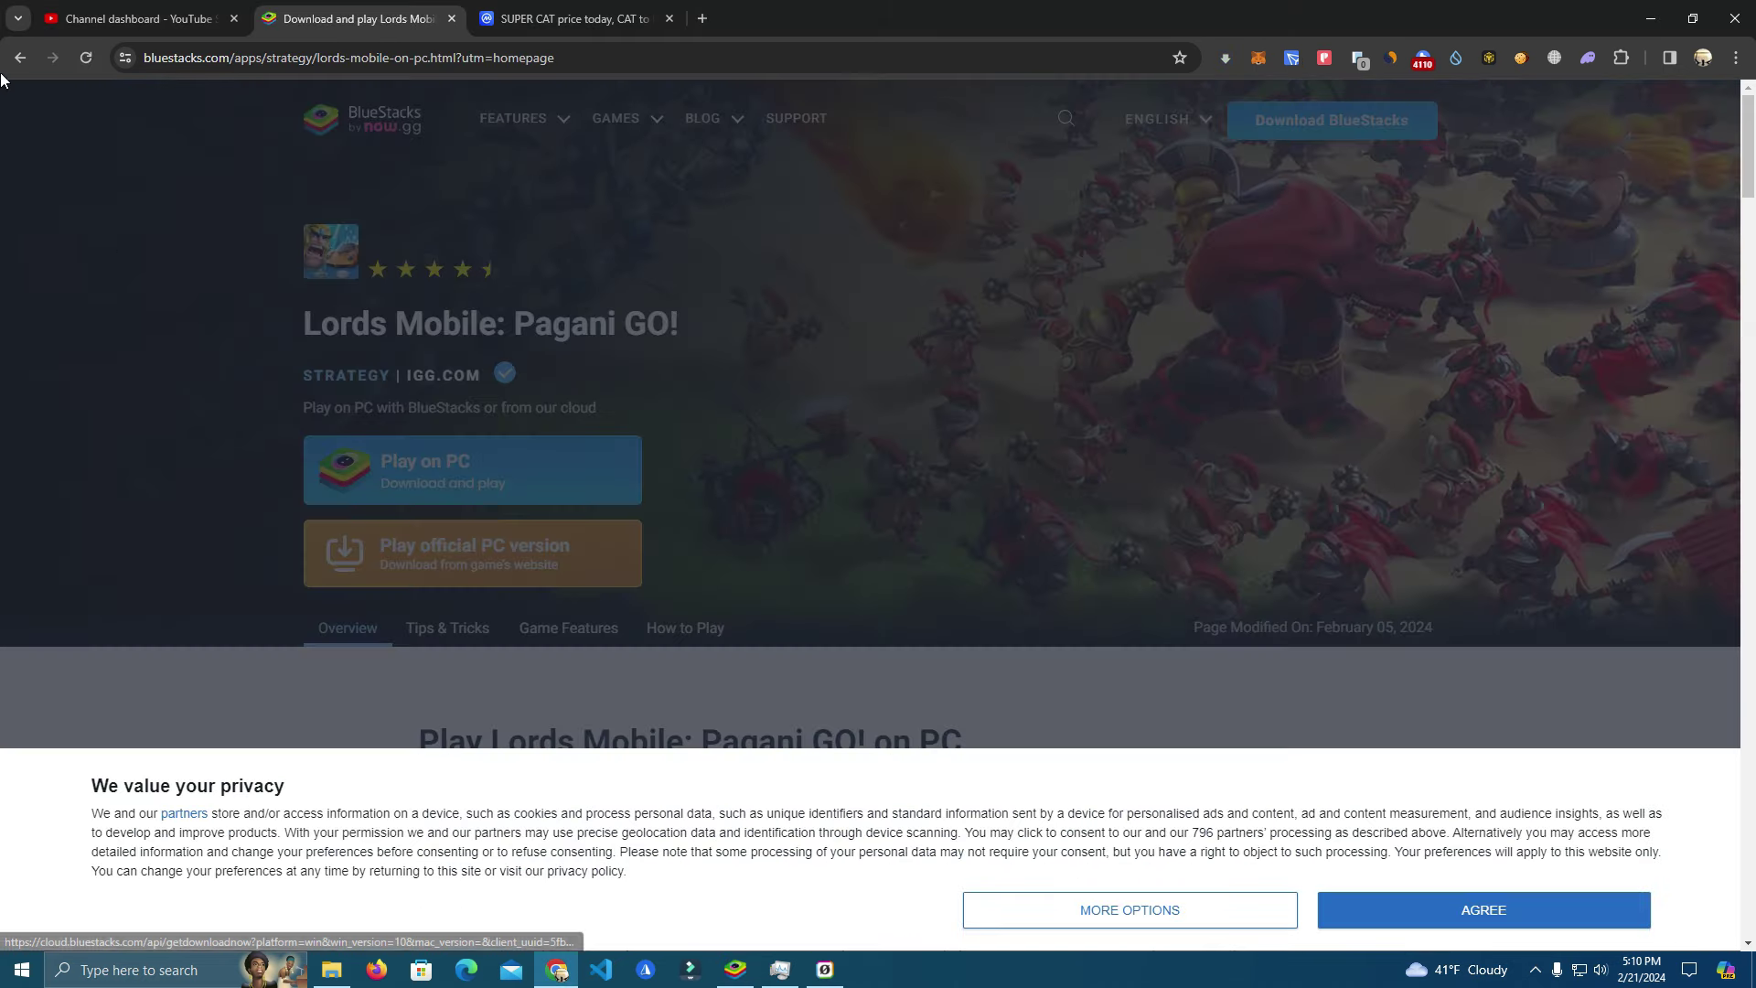
left_click(23, 58)
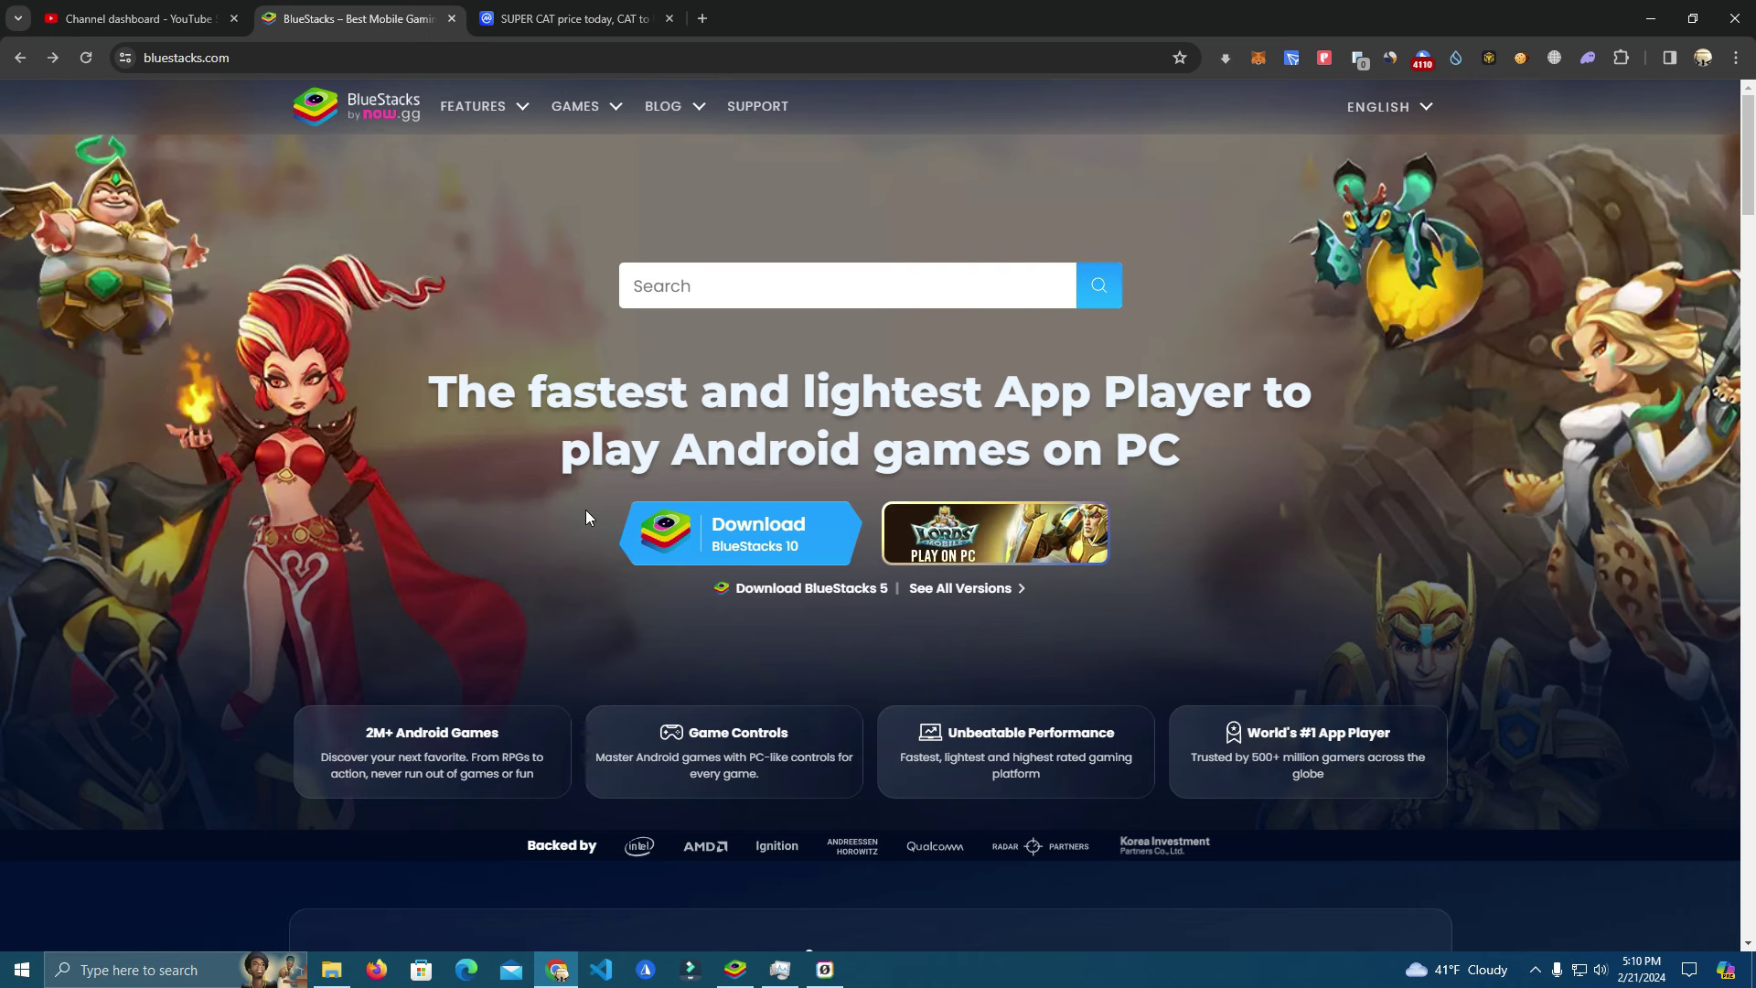
left_click(736, 968)
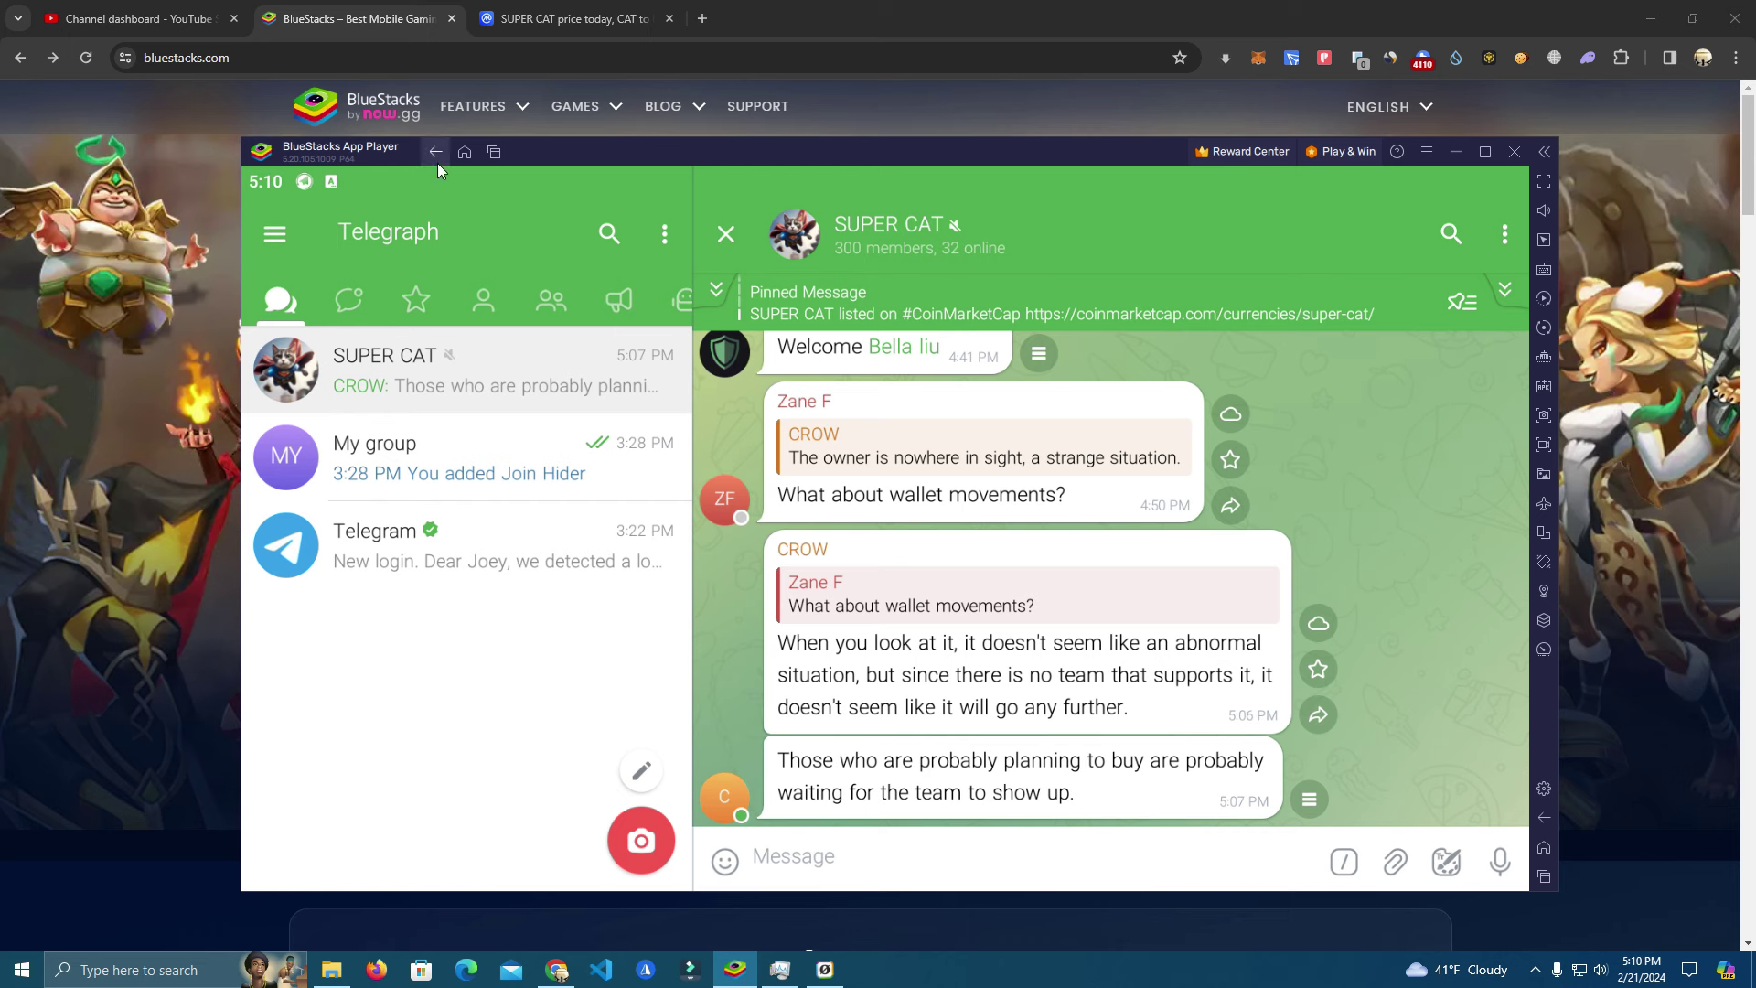
From the BlueStacks home screen, search App Center for 'graph' and open Google Play results.
left_click(463, 149)
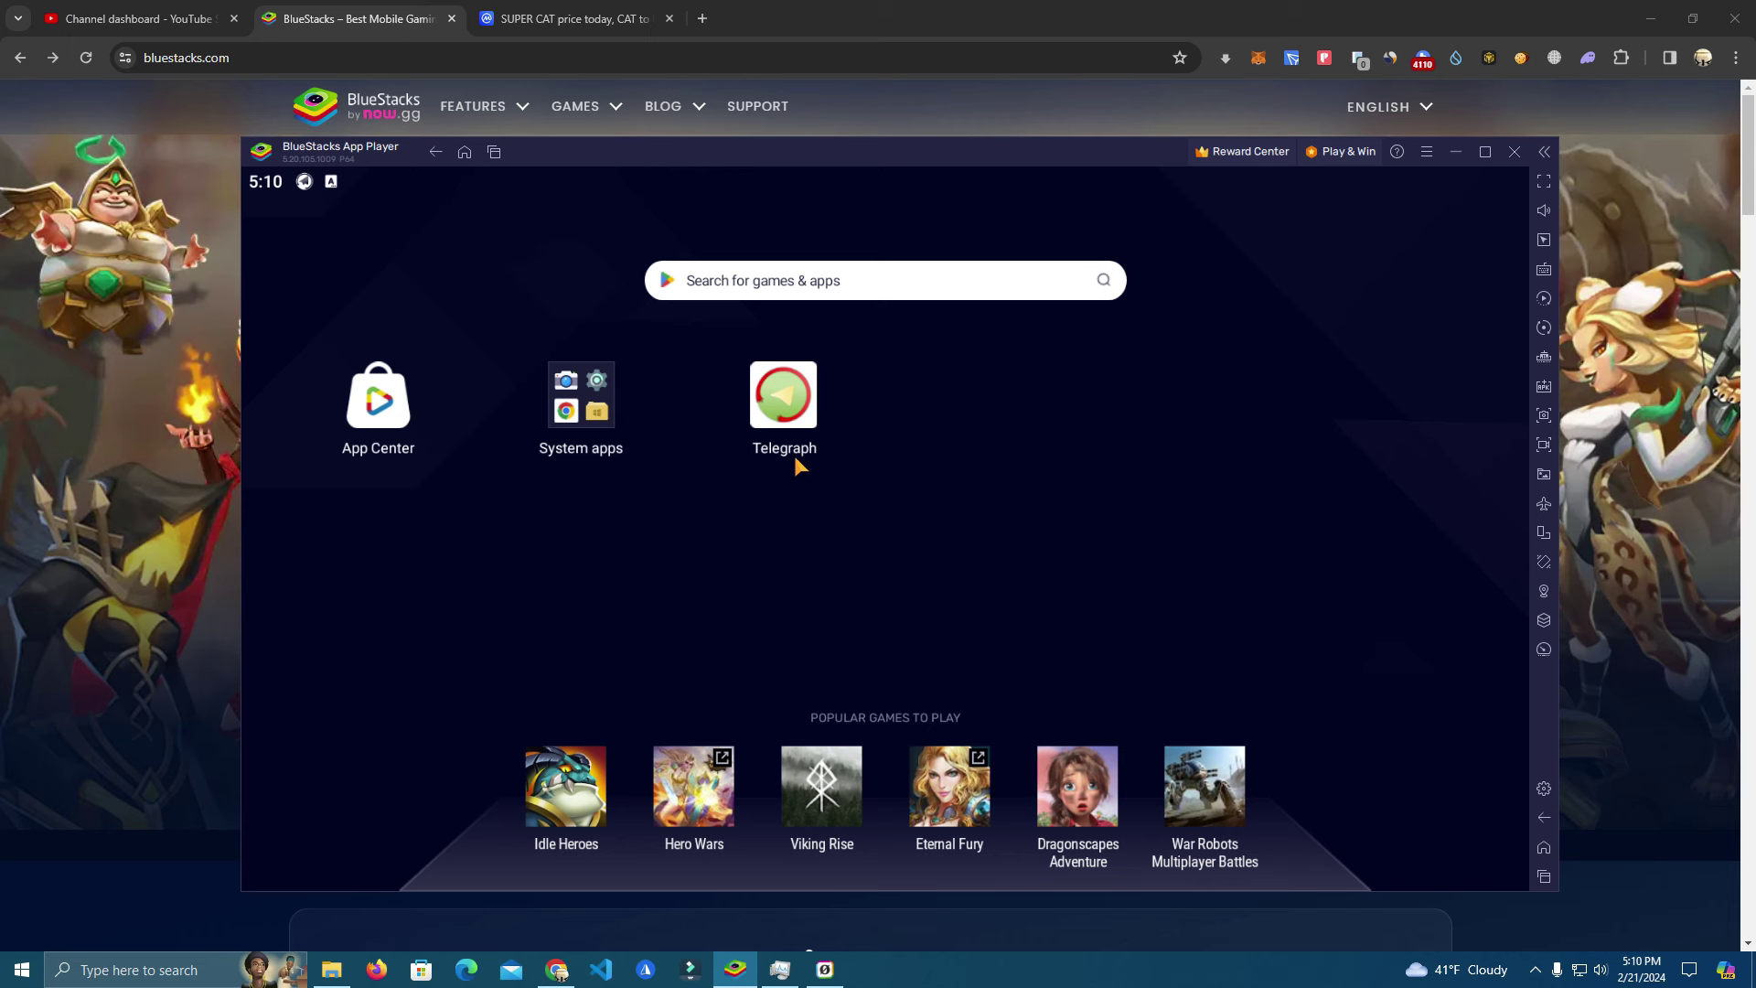
left_click(809, 280)
left_click(380, 398)
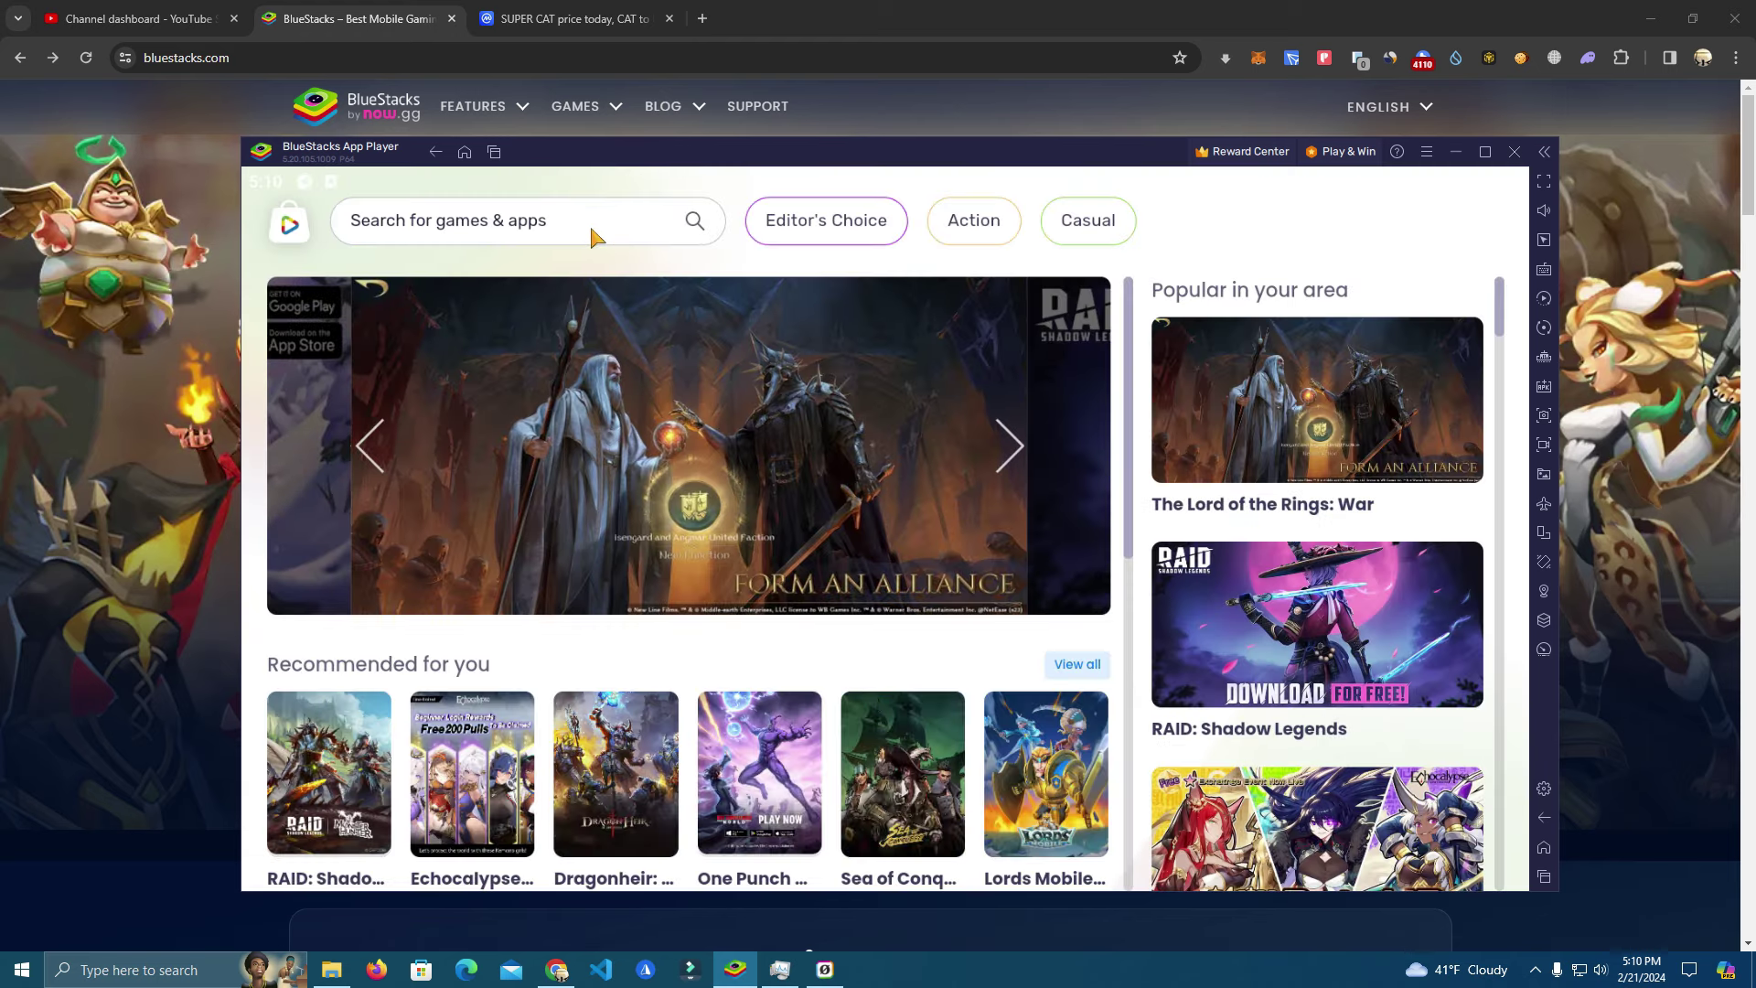
type("gr")
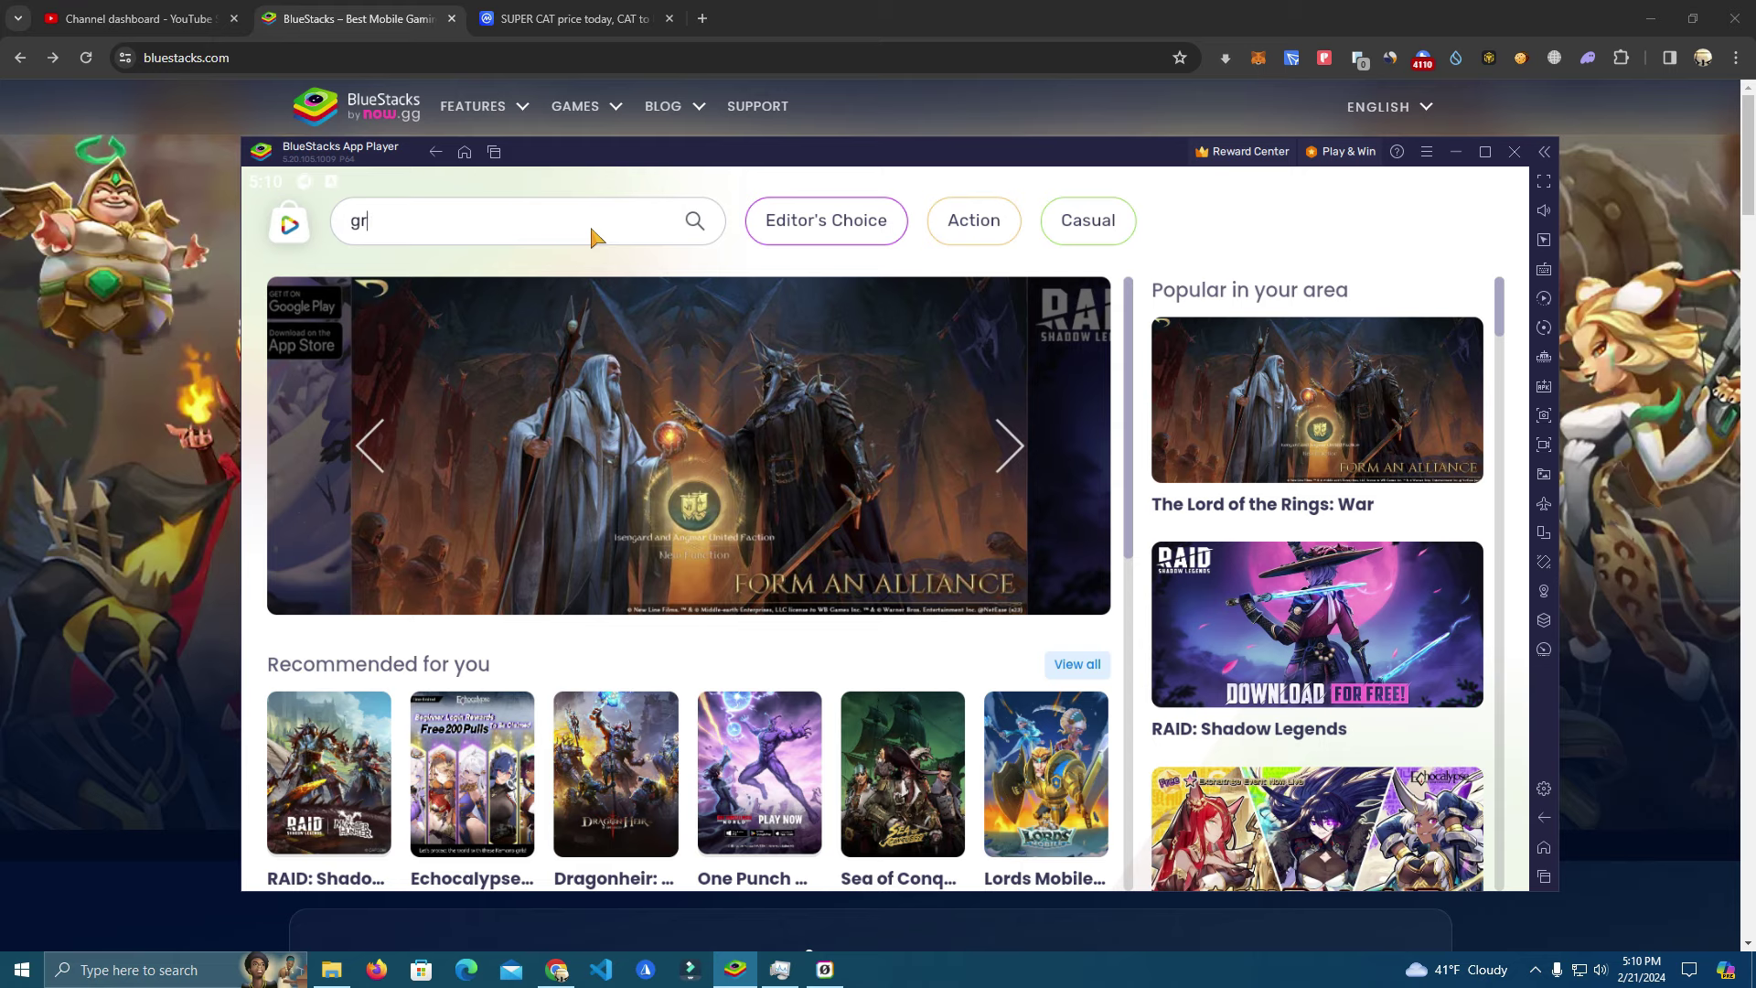
type("ap")
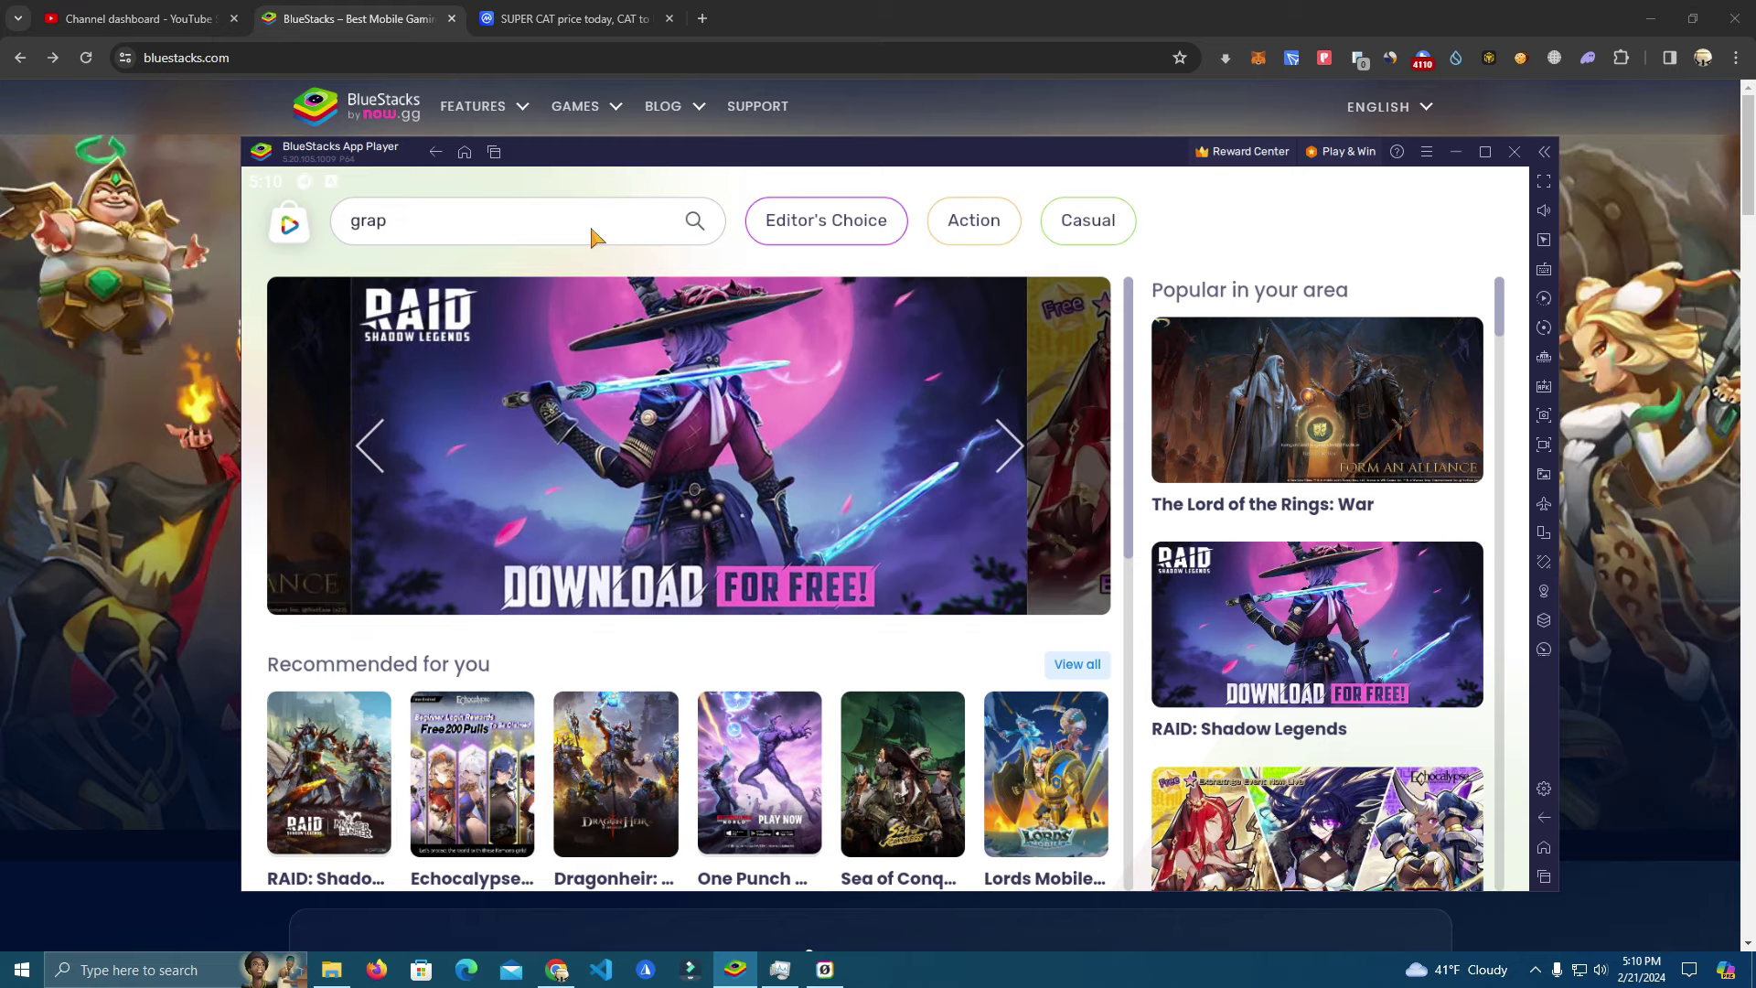
type("j")
key("BackSpace")
type("h")
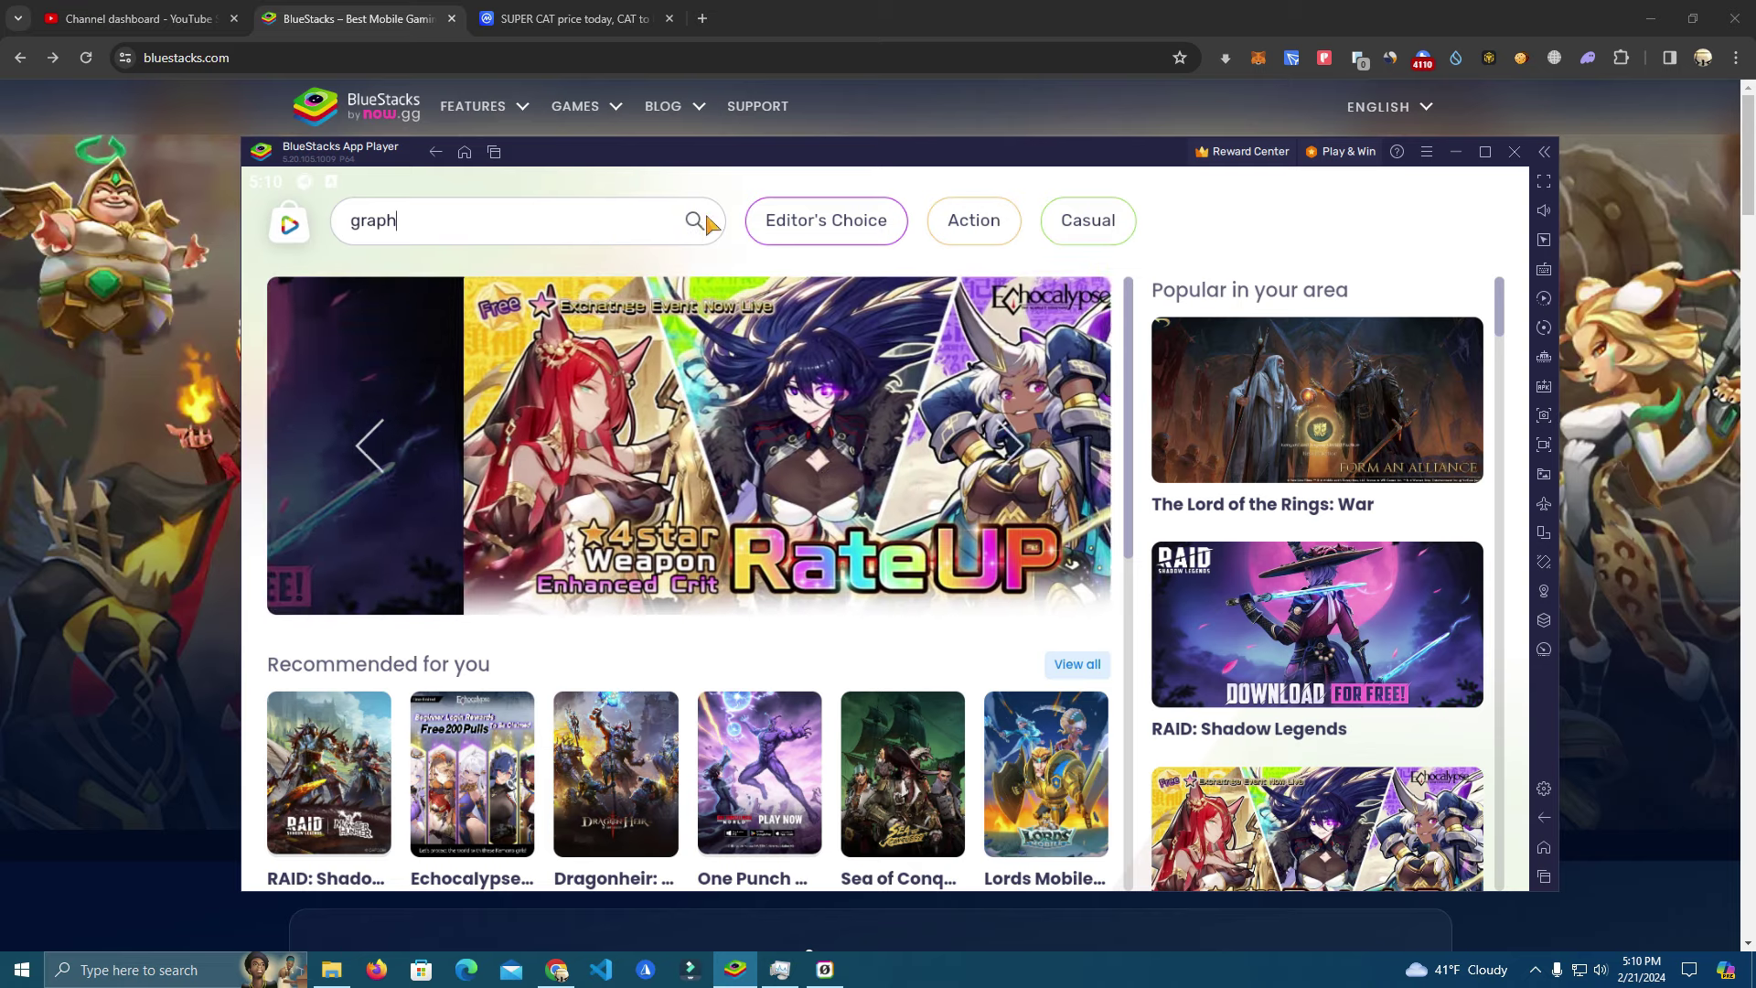
left_click(695, 219)
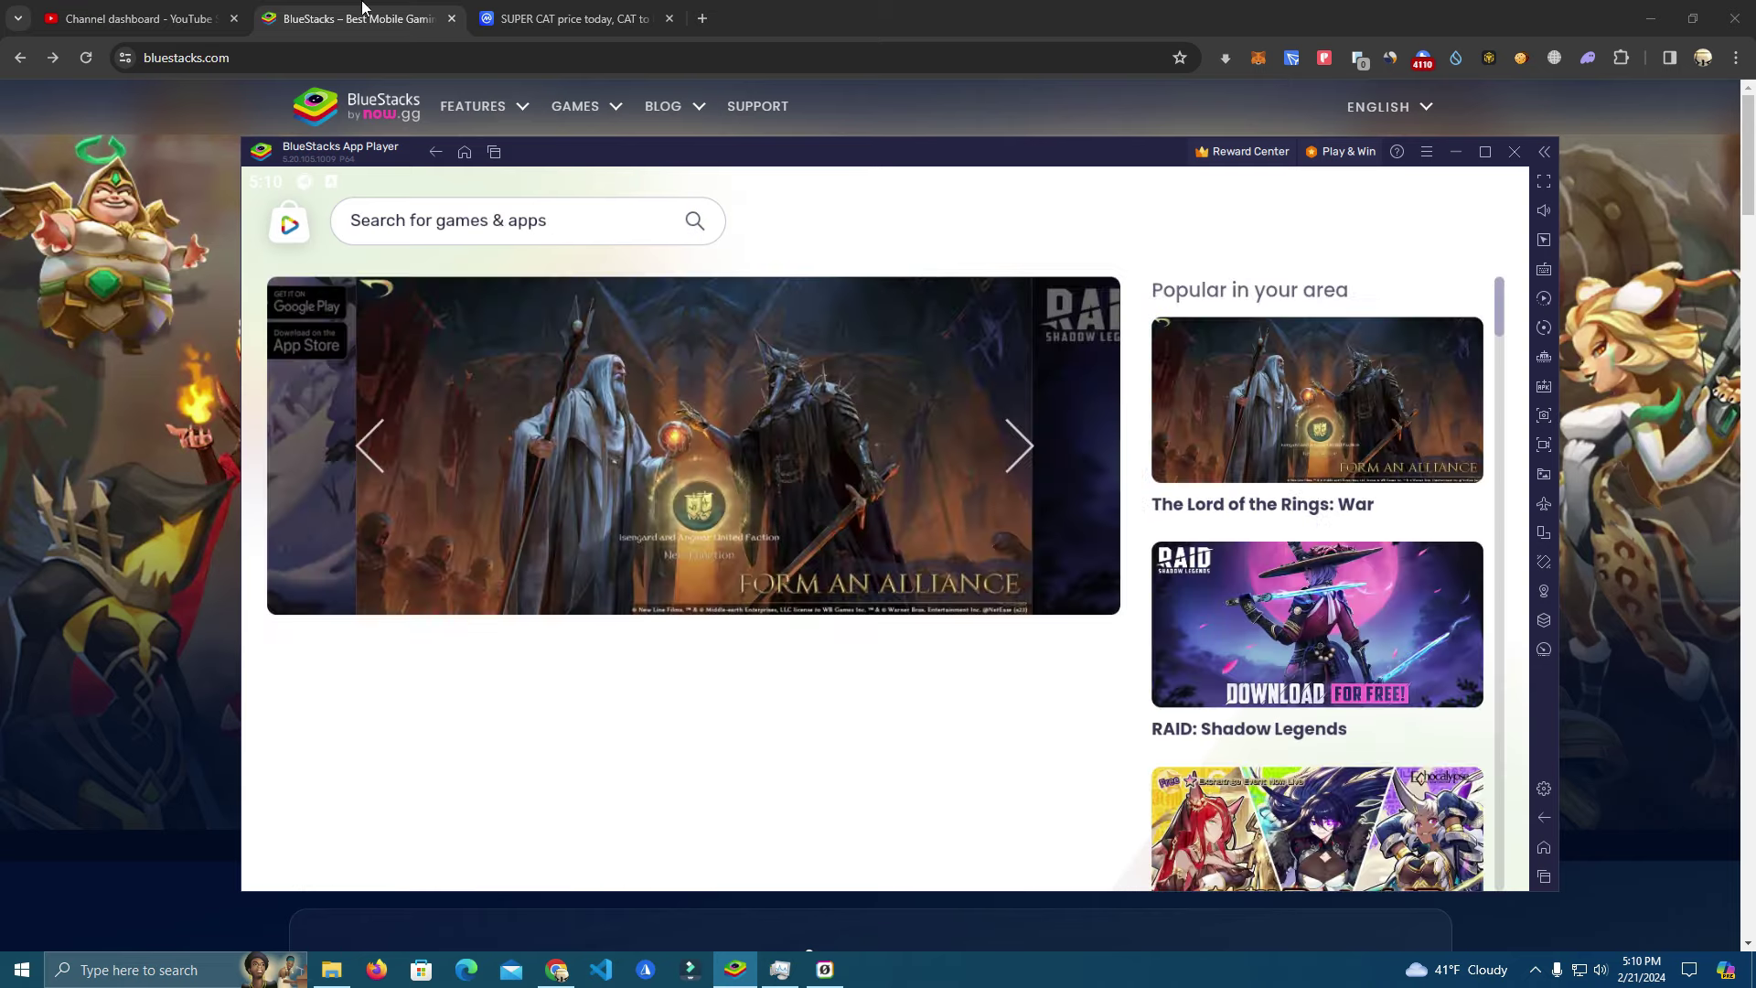
type("gra")
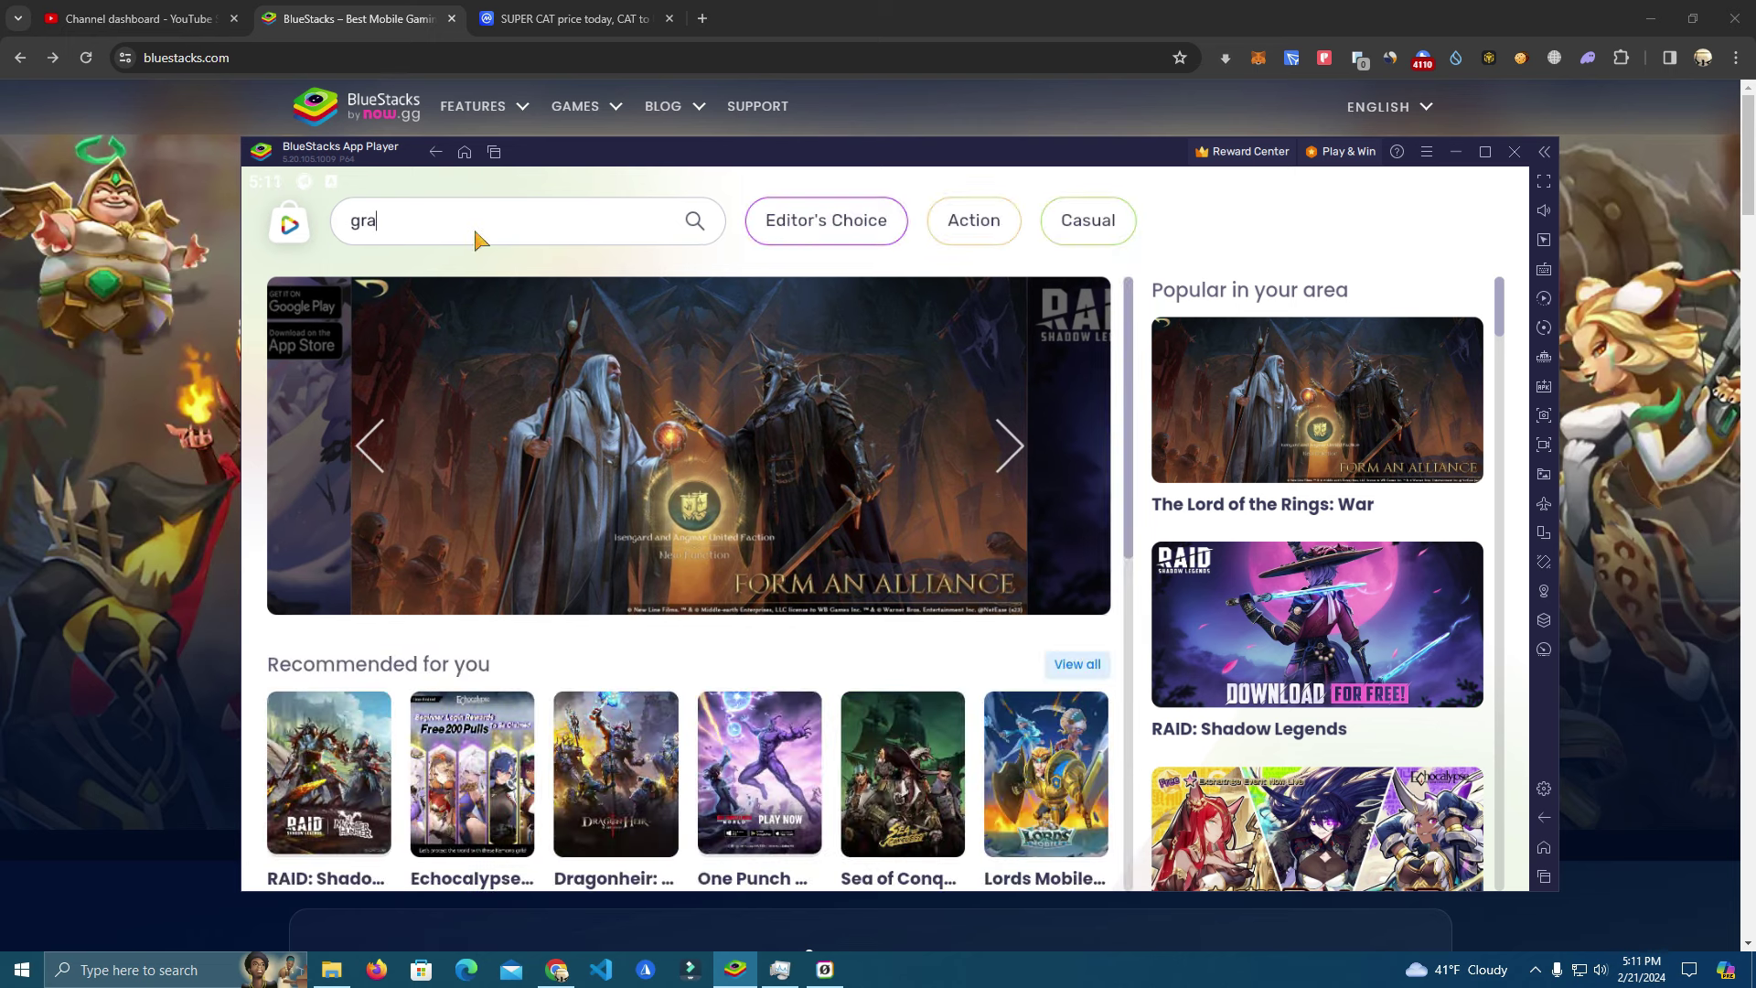
type("ph")
key("Return")
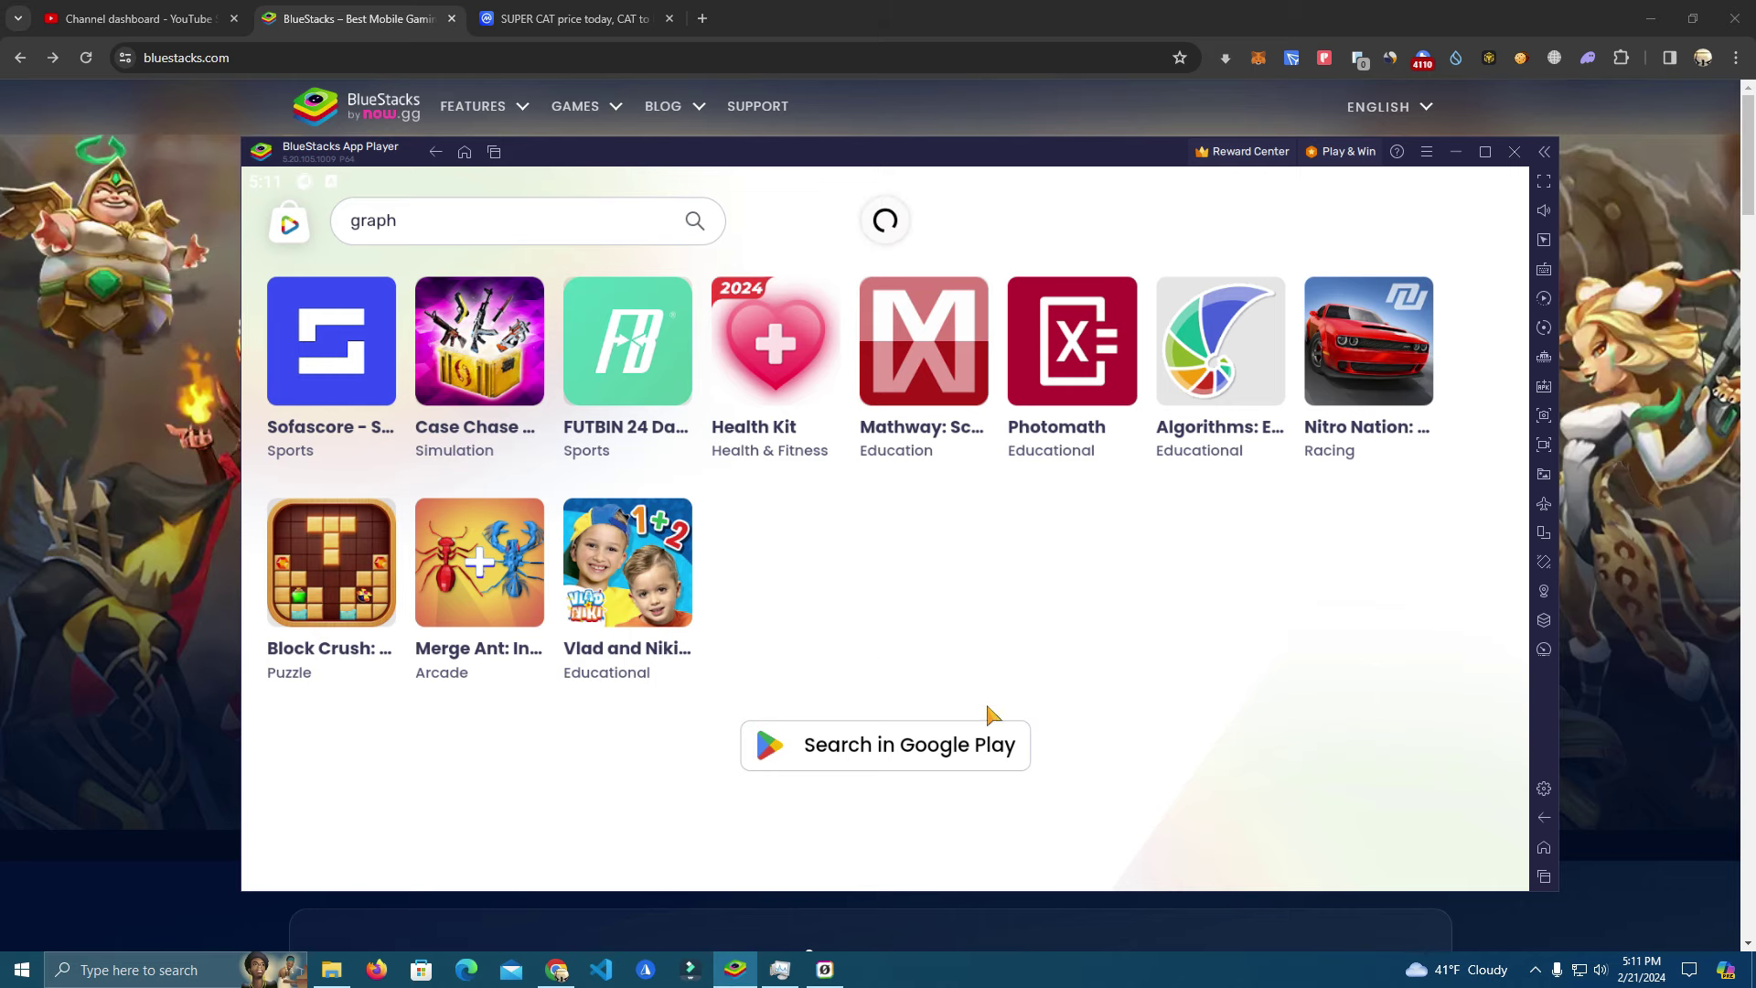
scroll(998, 734, "down", 1)
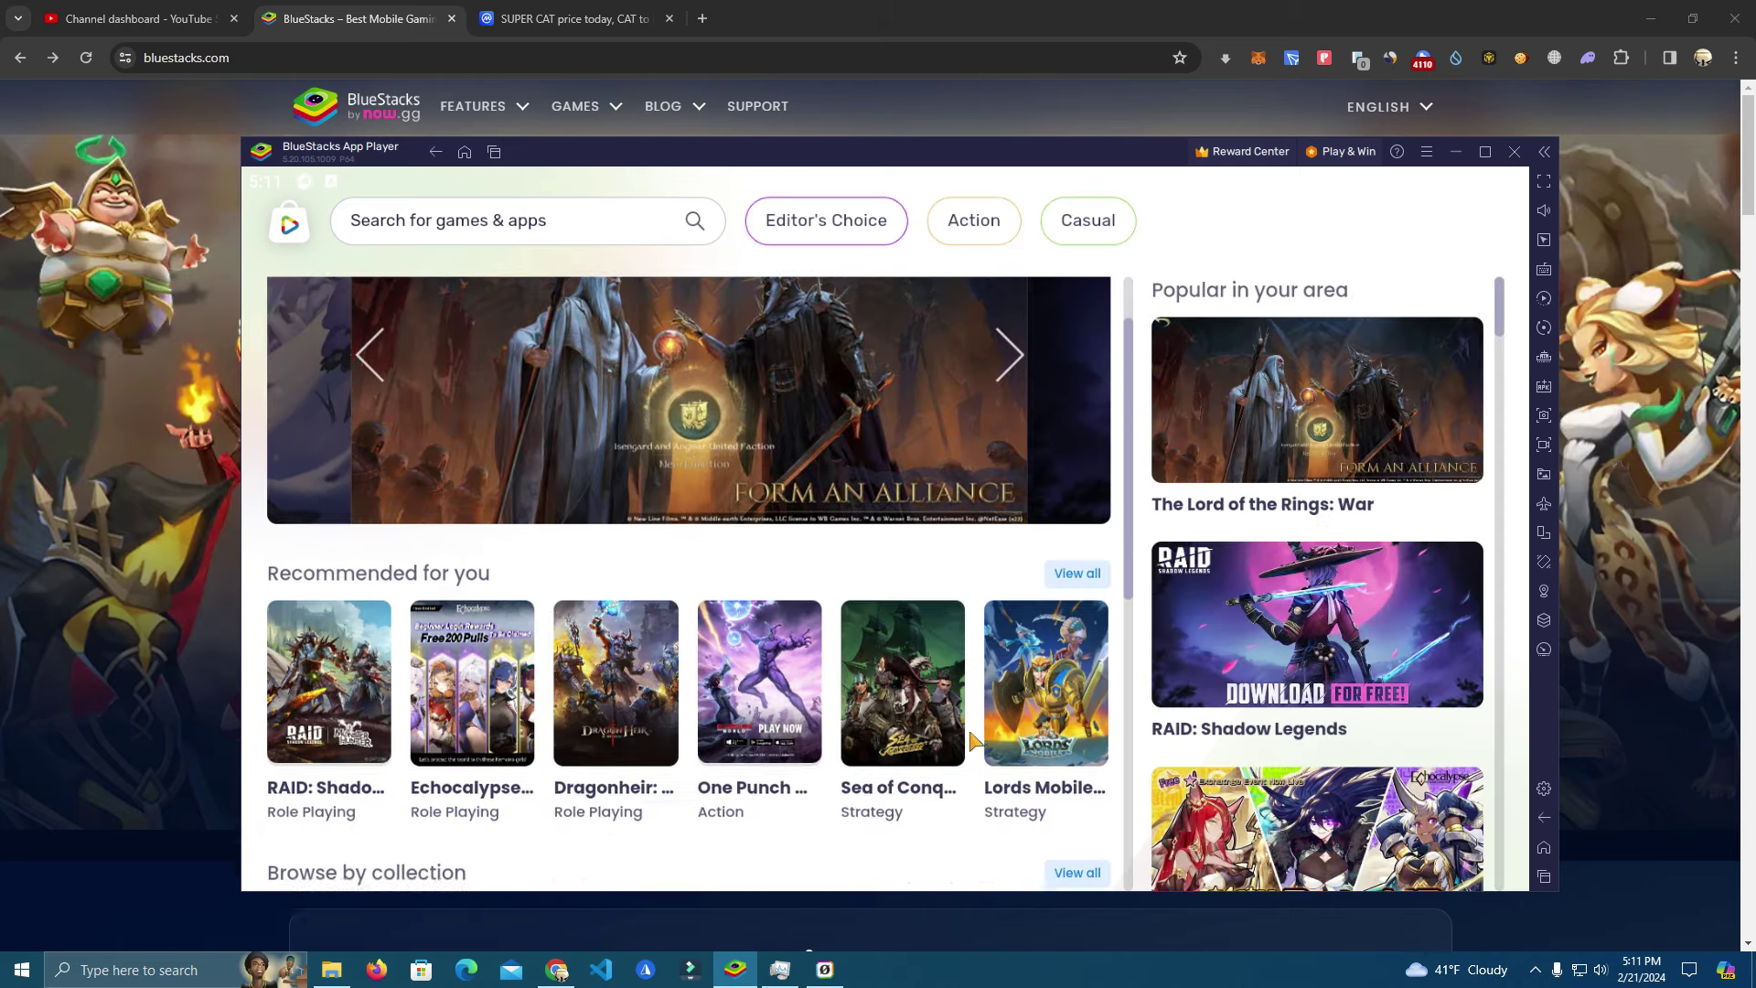
scroll(1001, 711, "down", 2)
scroll(1001, 712, "down", 3)
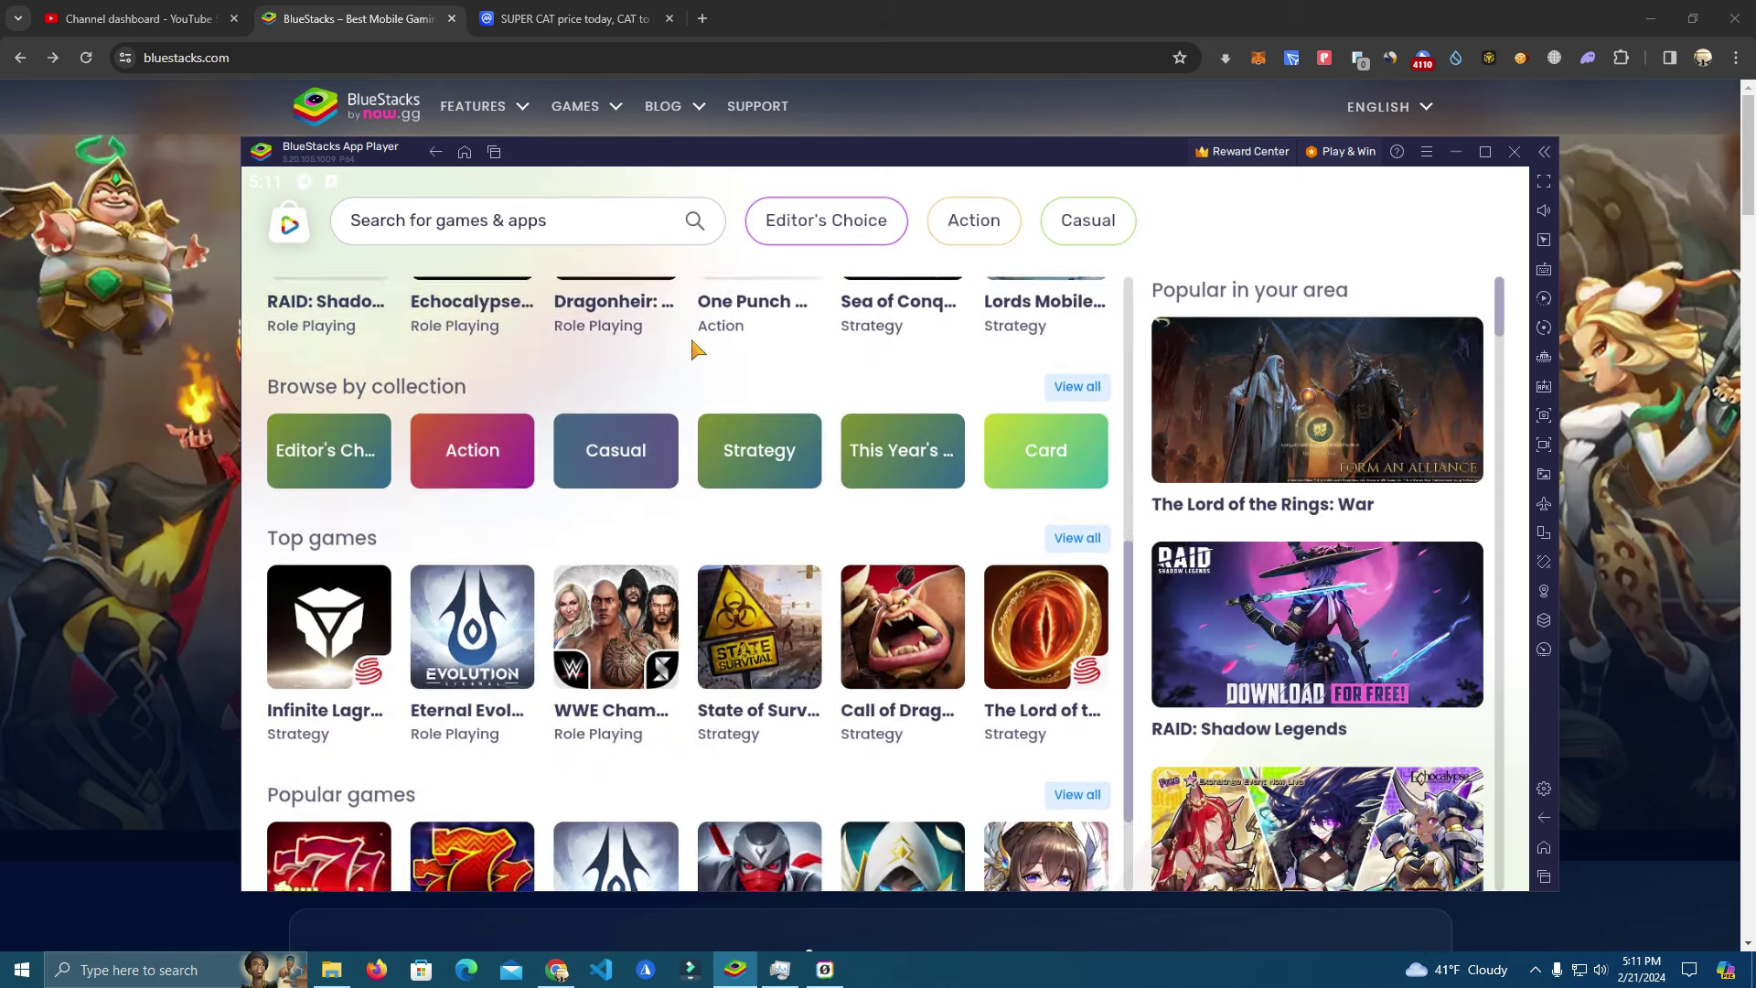
scroll(690, 335, "down", 2)
left_click(696, 224)
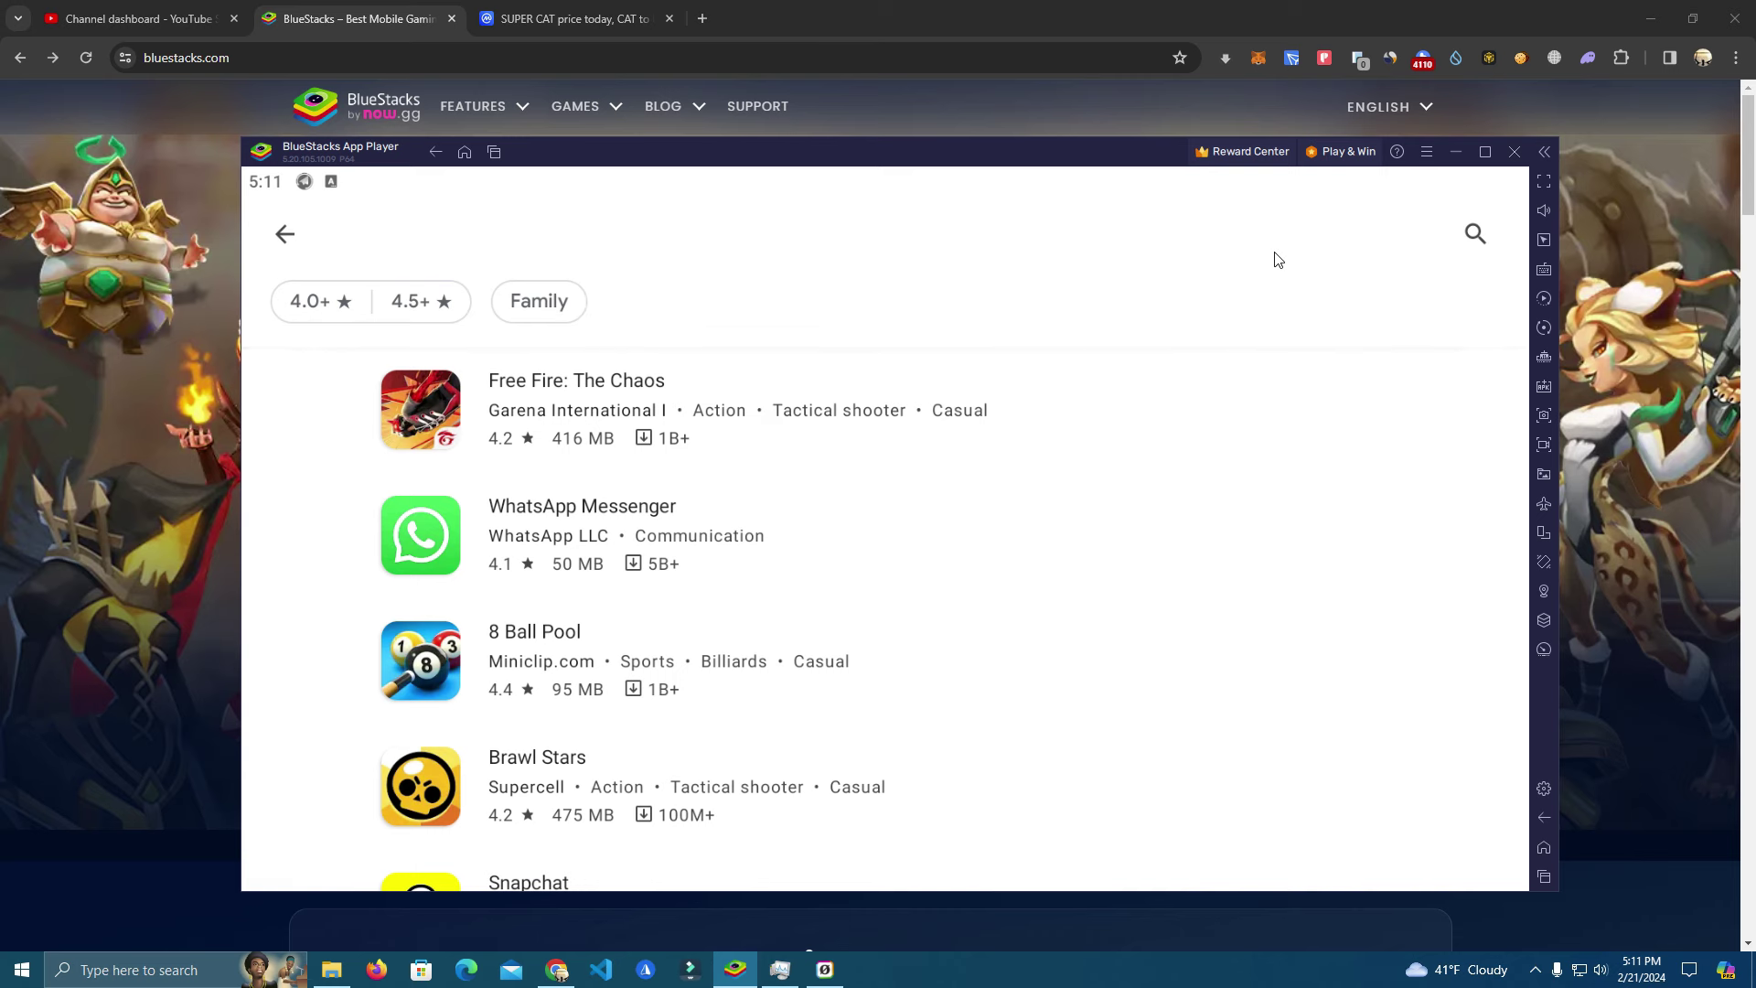
Re-search 'graph messenger' in Google Play, open Graph Messenger and dismiss its popup.
left_click(1475, 233)
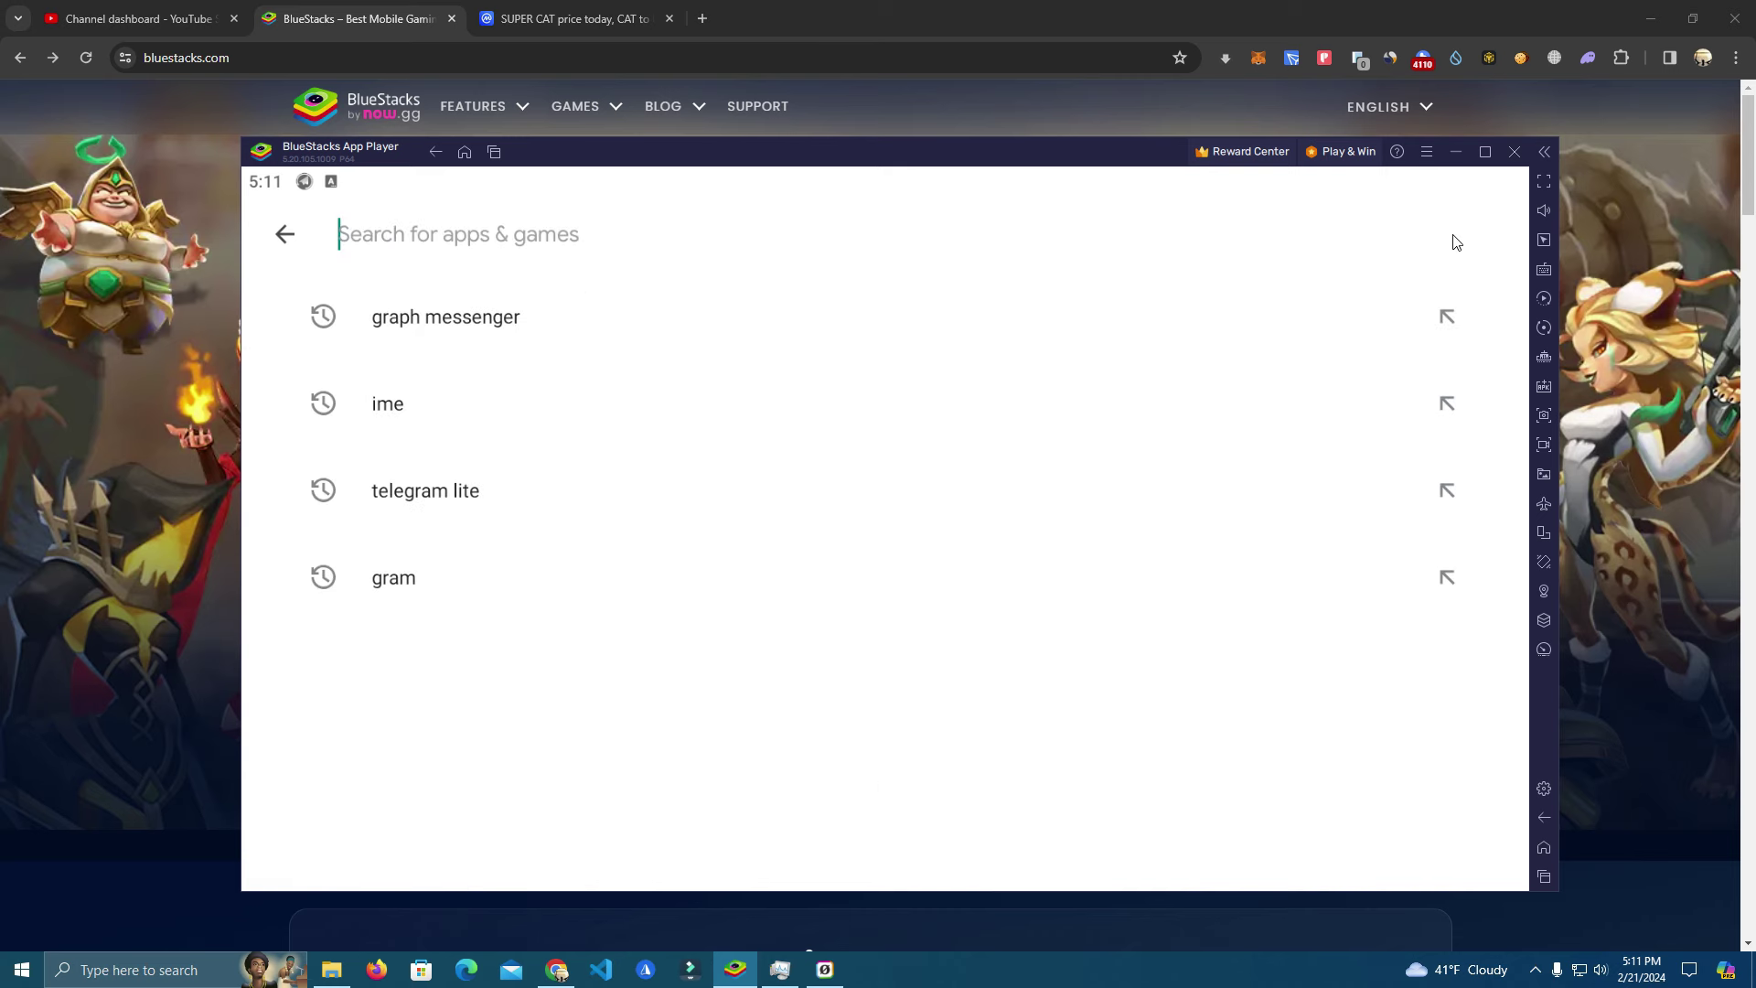
left_click(564, 320)
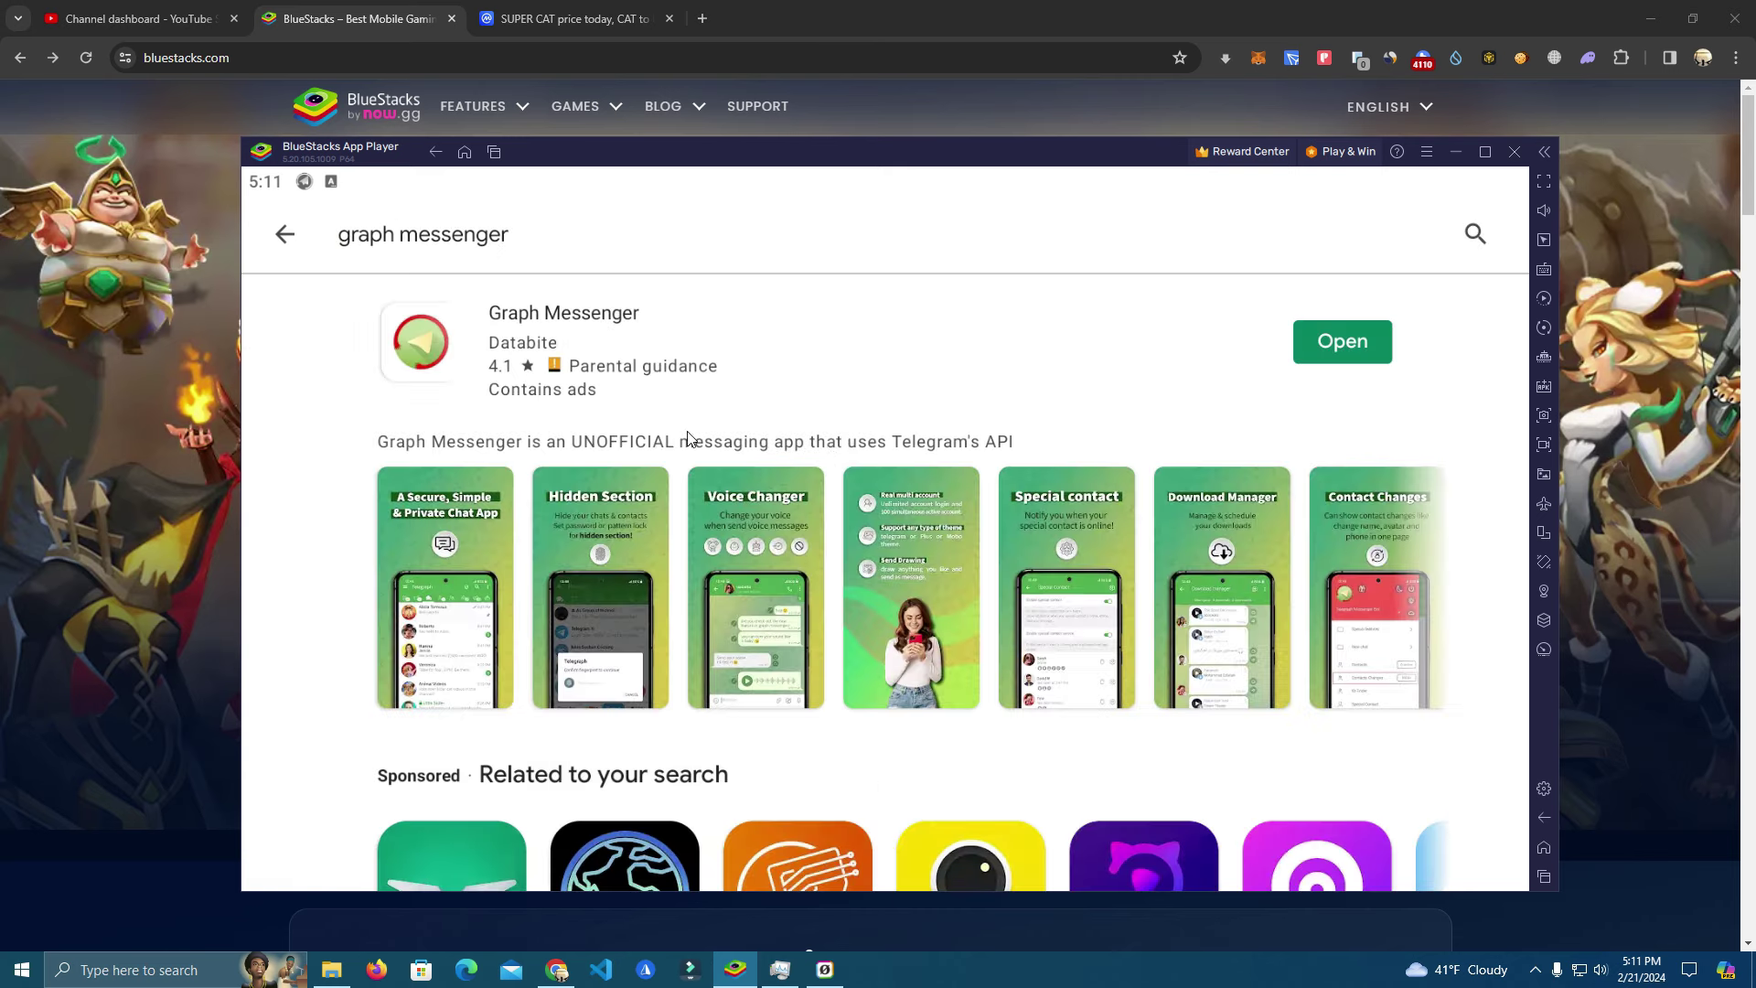
left_click(520, 301)
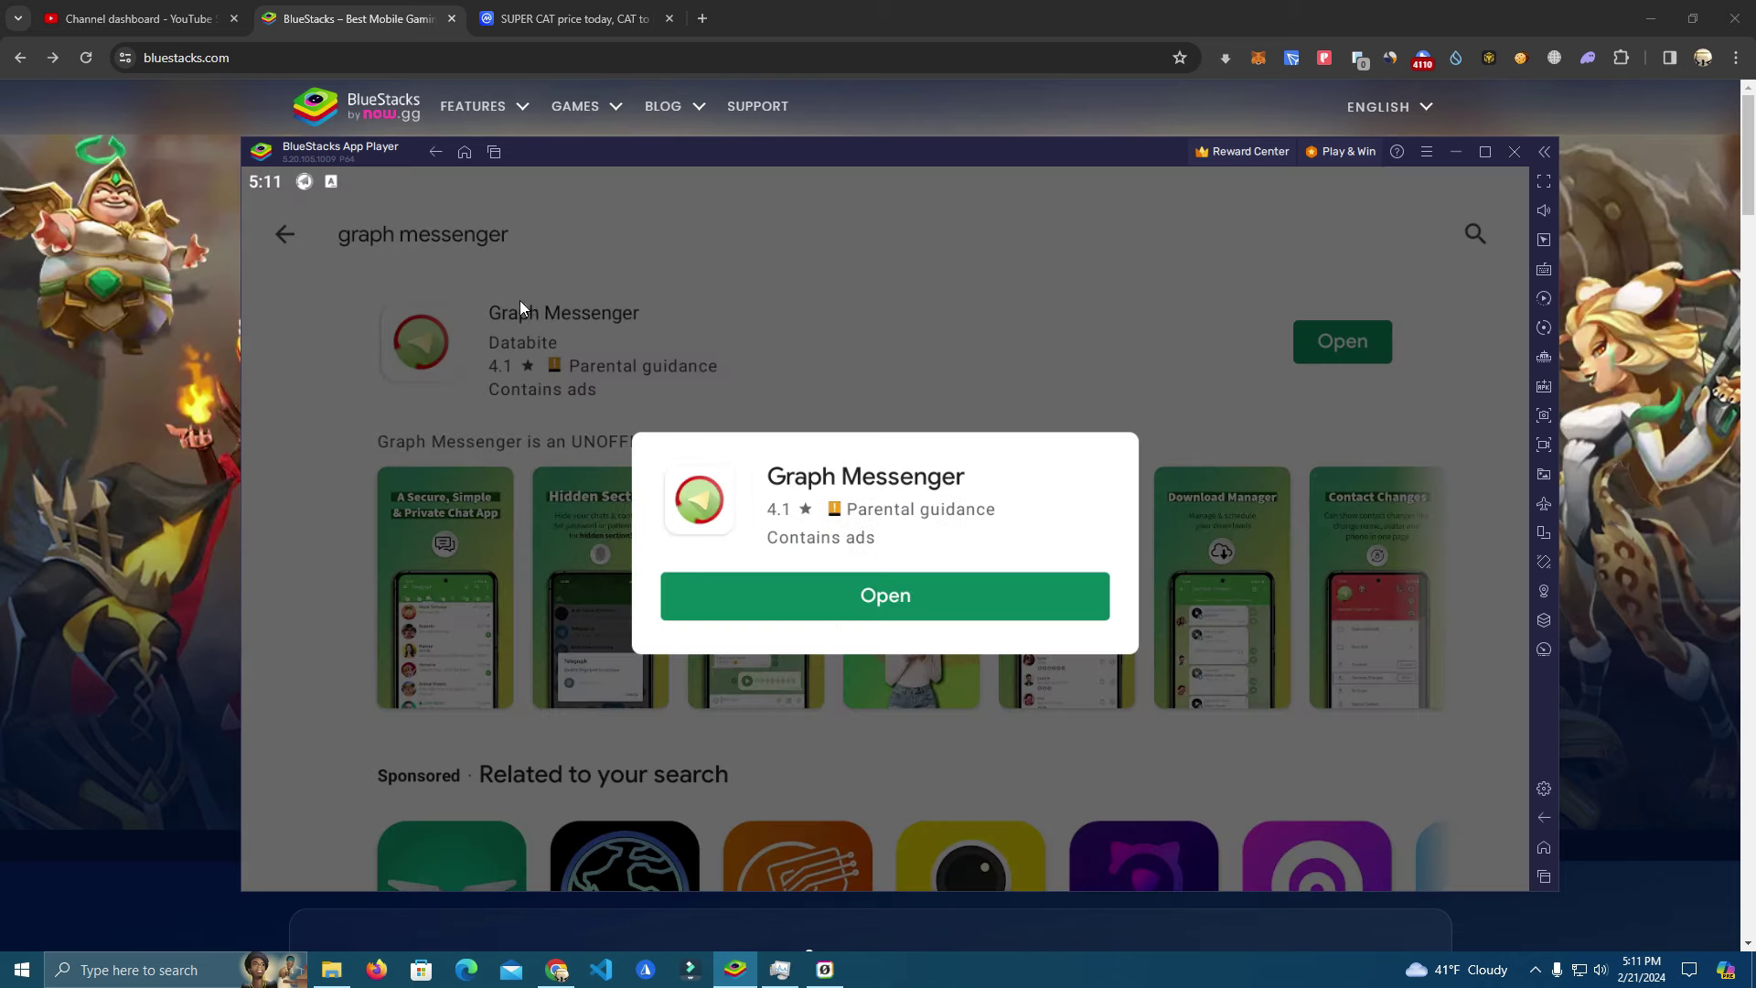
left_click(890, 409)
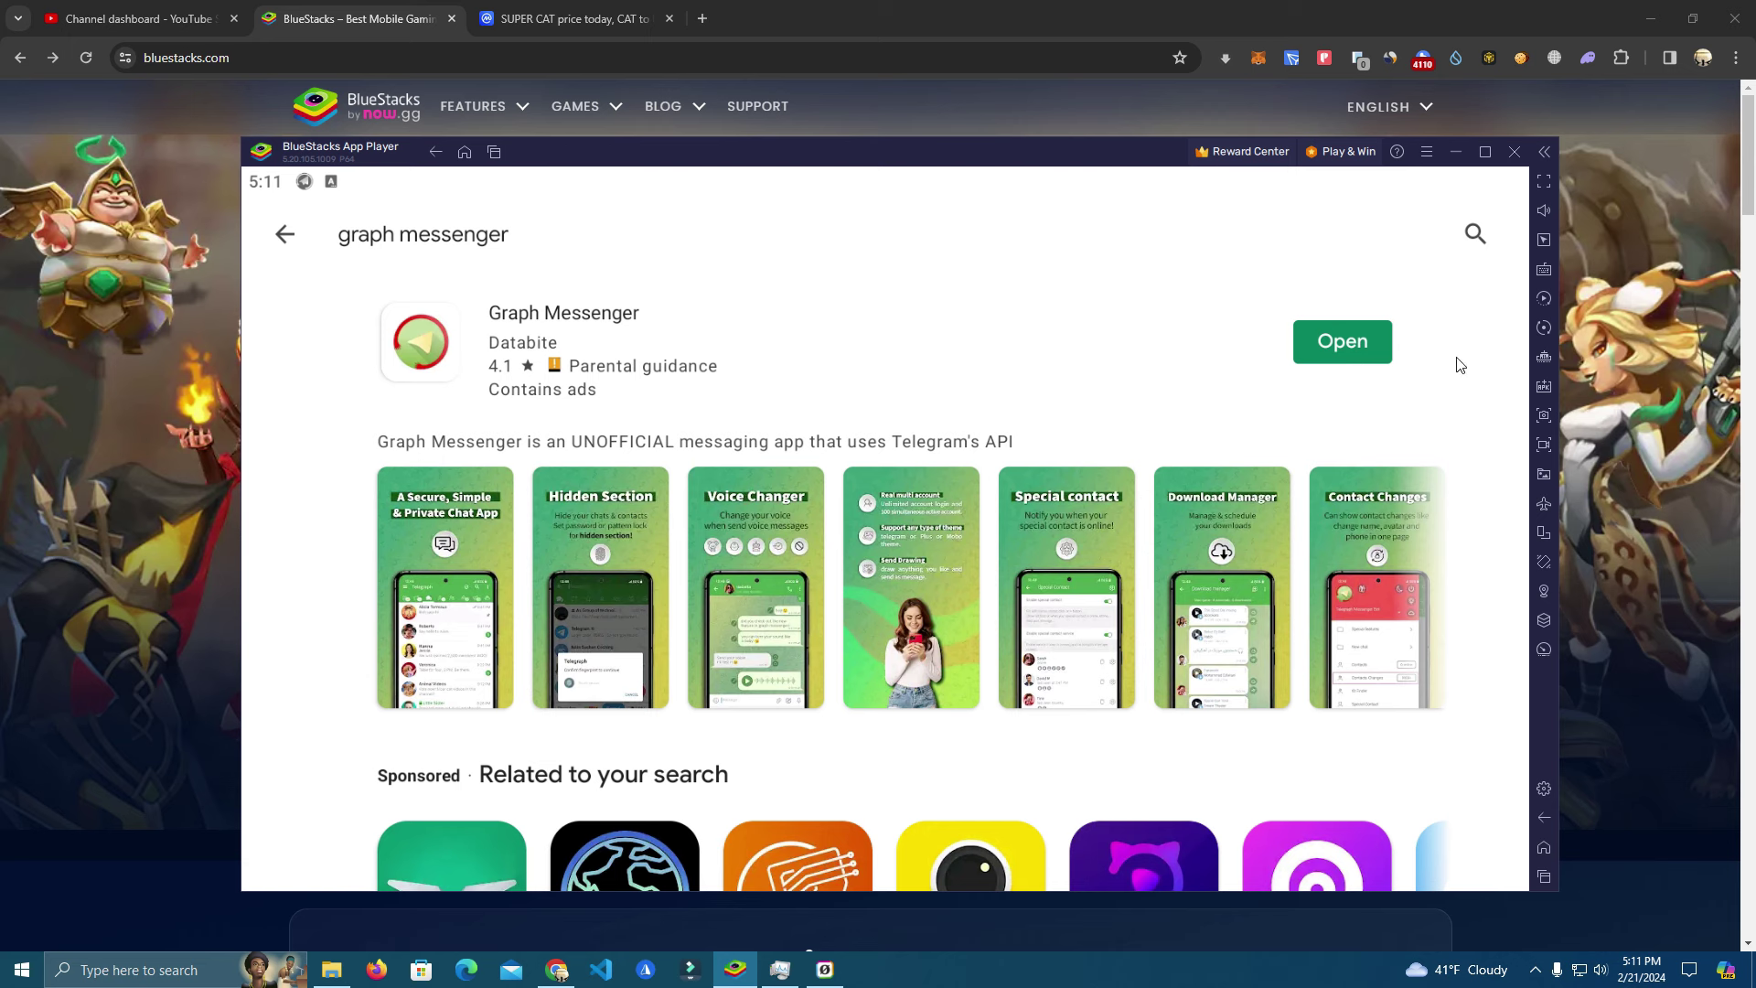
left_click(1355, 344)
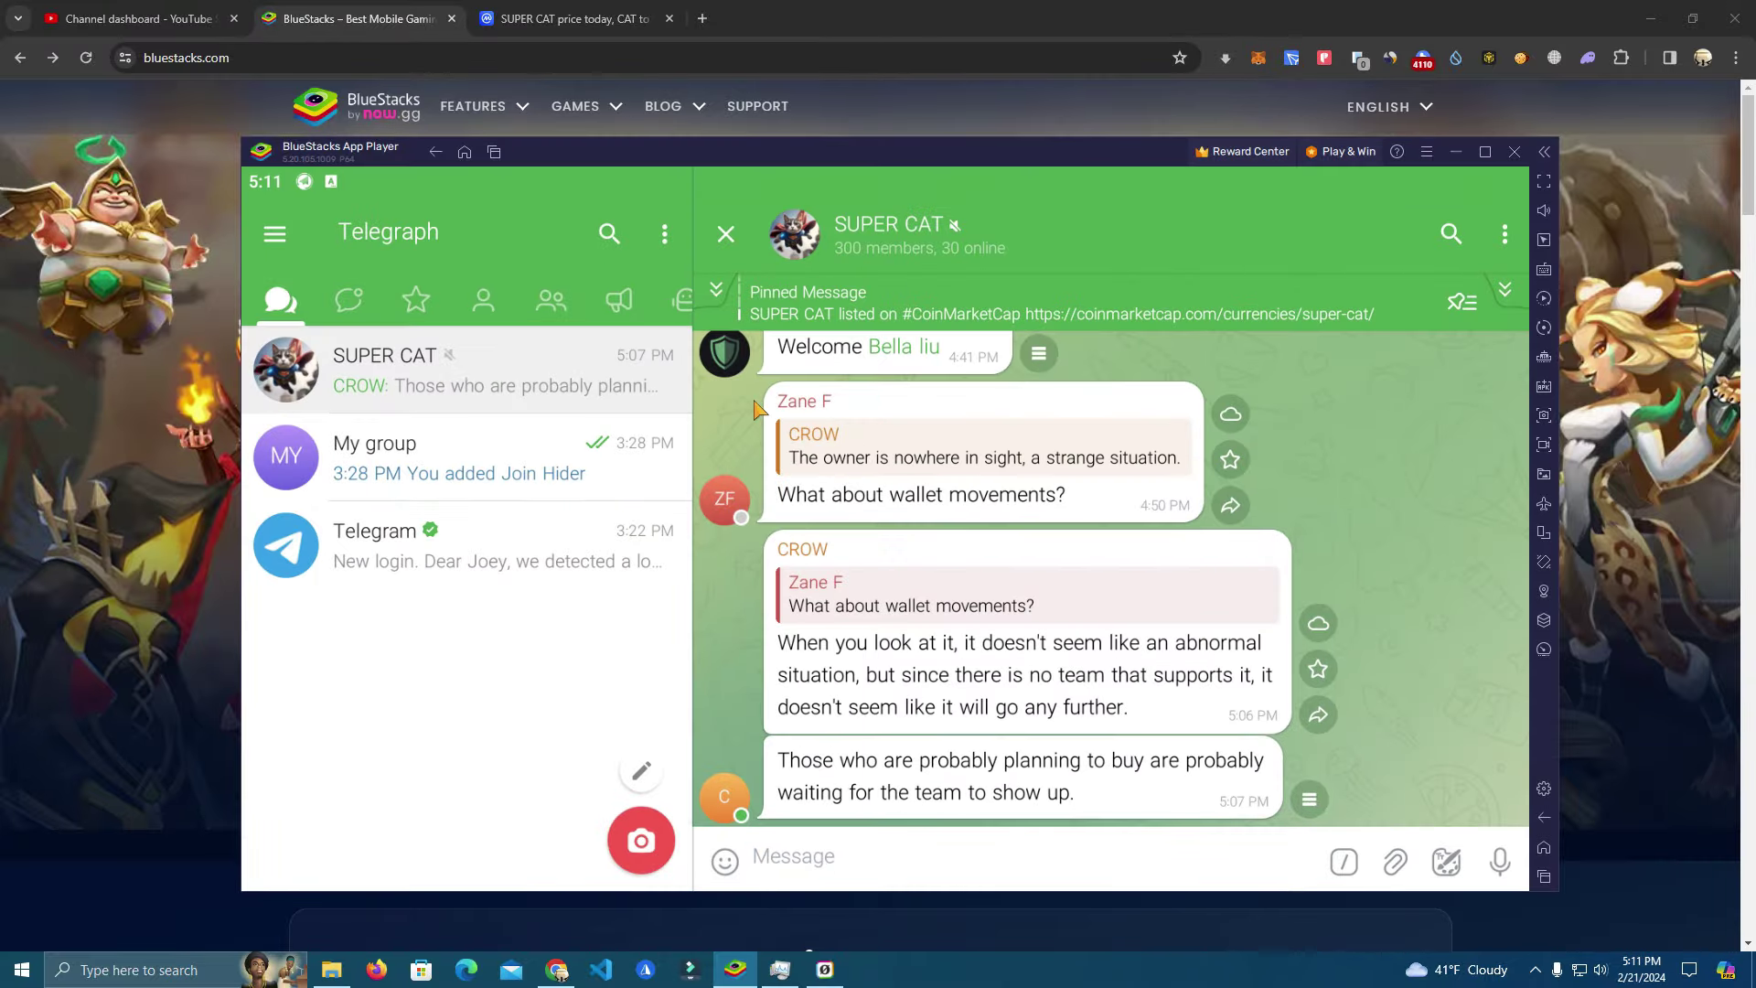
Open SUPER CAT, then My group, and open and close My group's in-chat search.
left_click(523, 388)
left_click(568, 479)
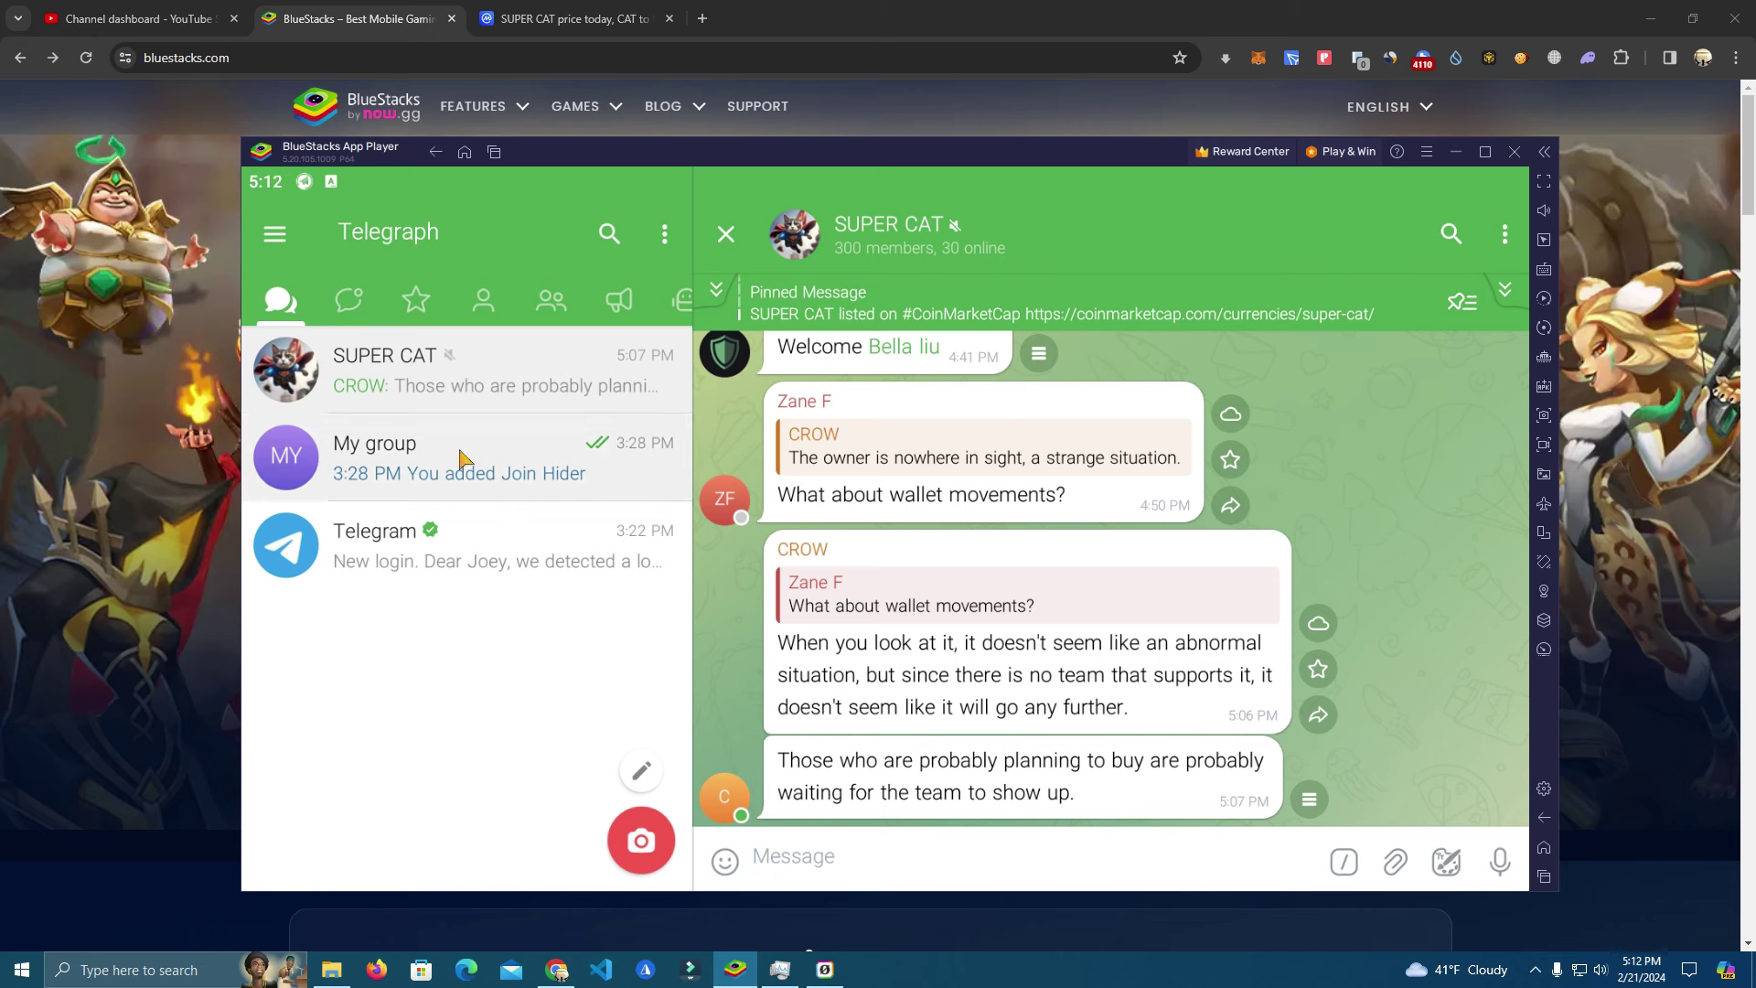
key("ctrl+f")
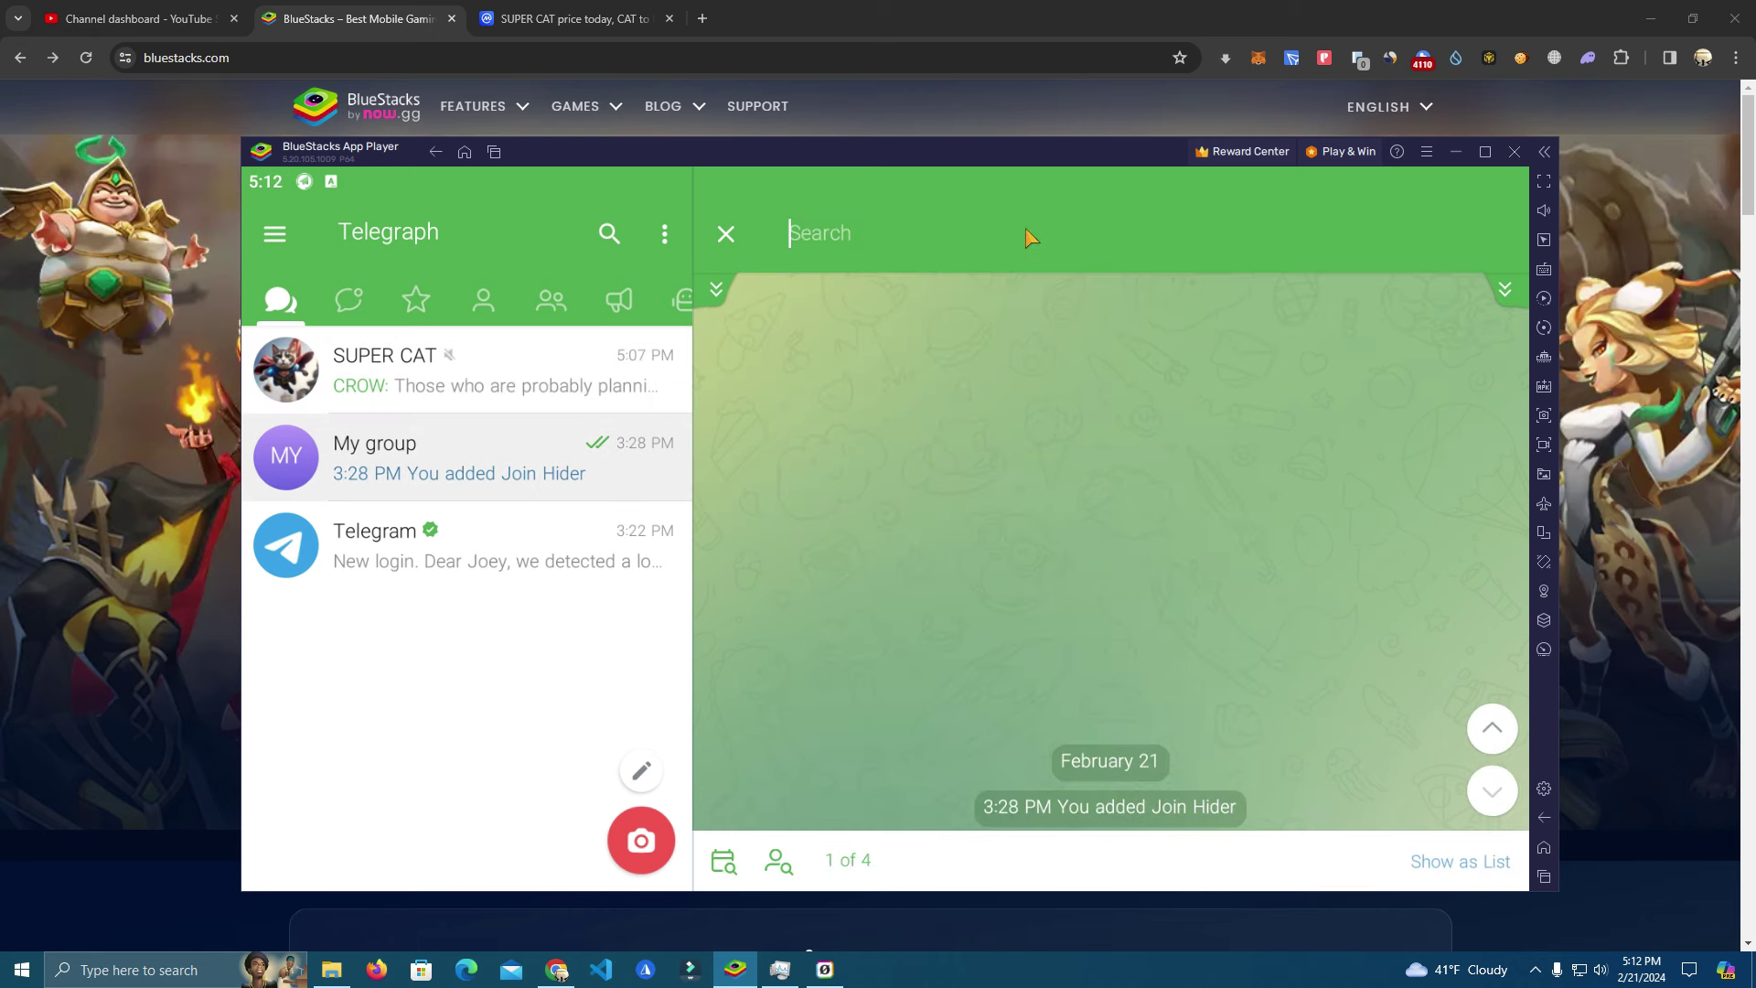
left_click(726, 234)
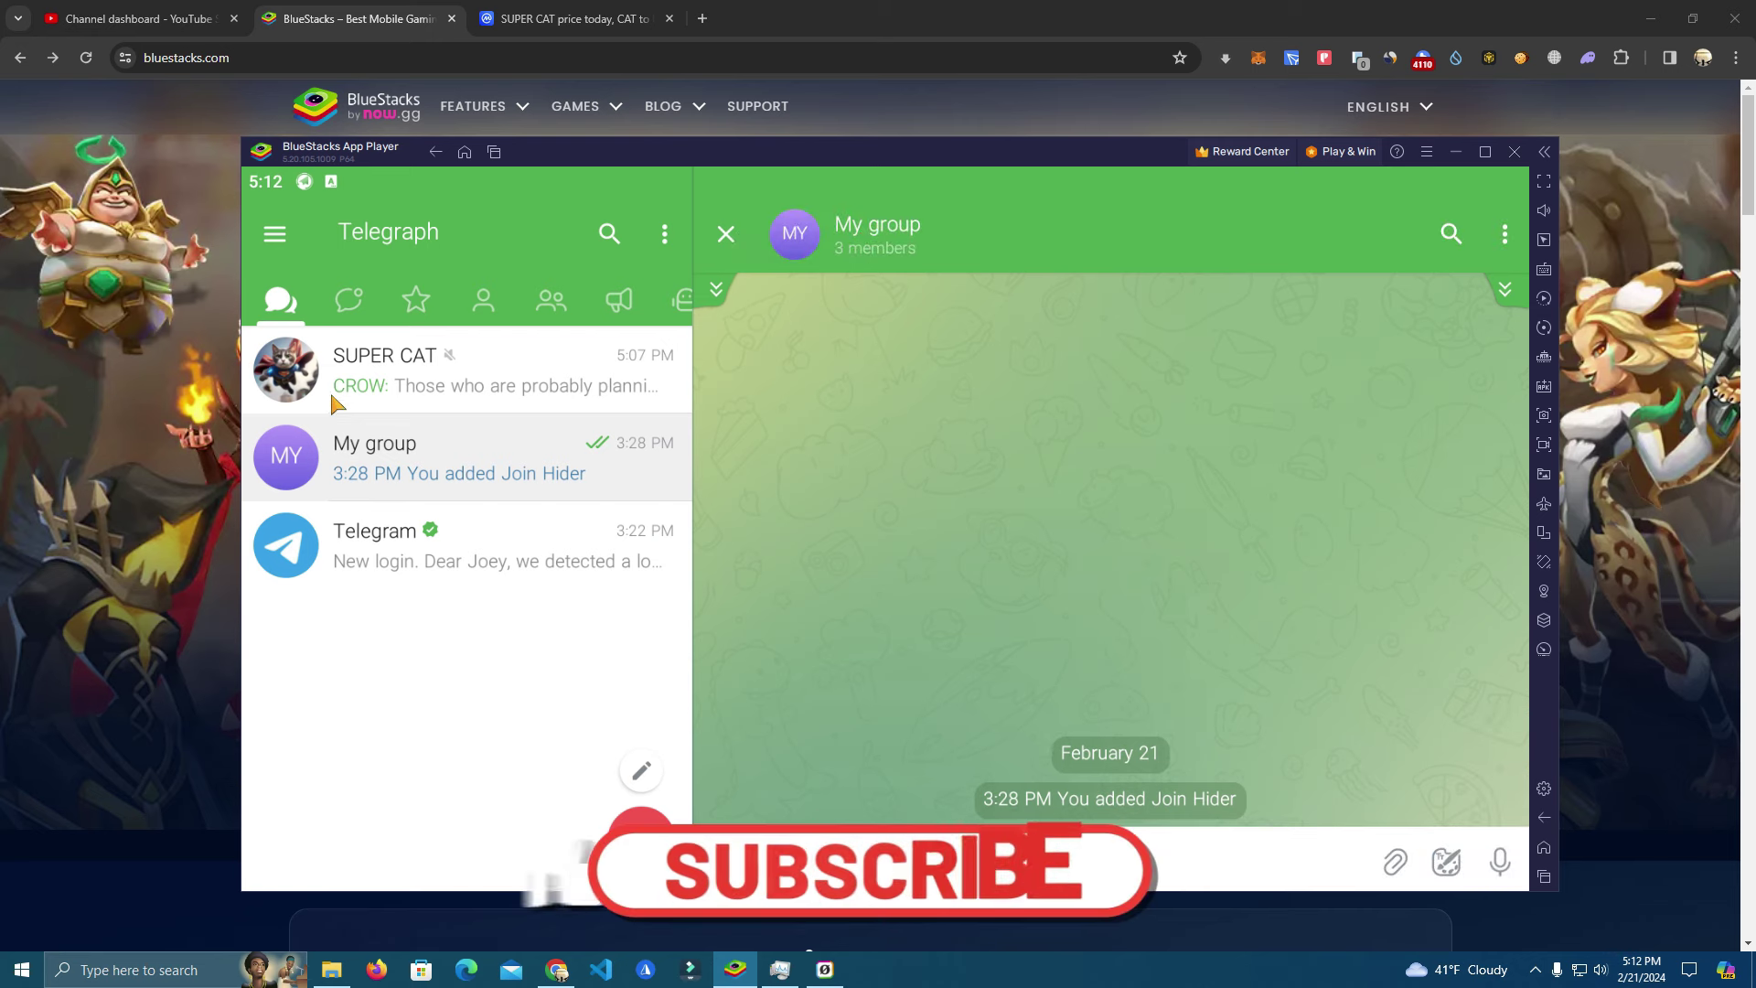
Reopen SUPER CAT, view its group info, and return to the chat.
left_click(436, 387)
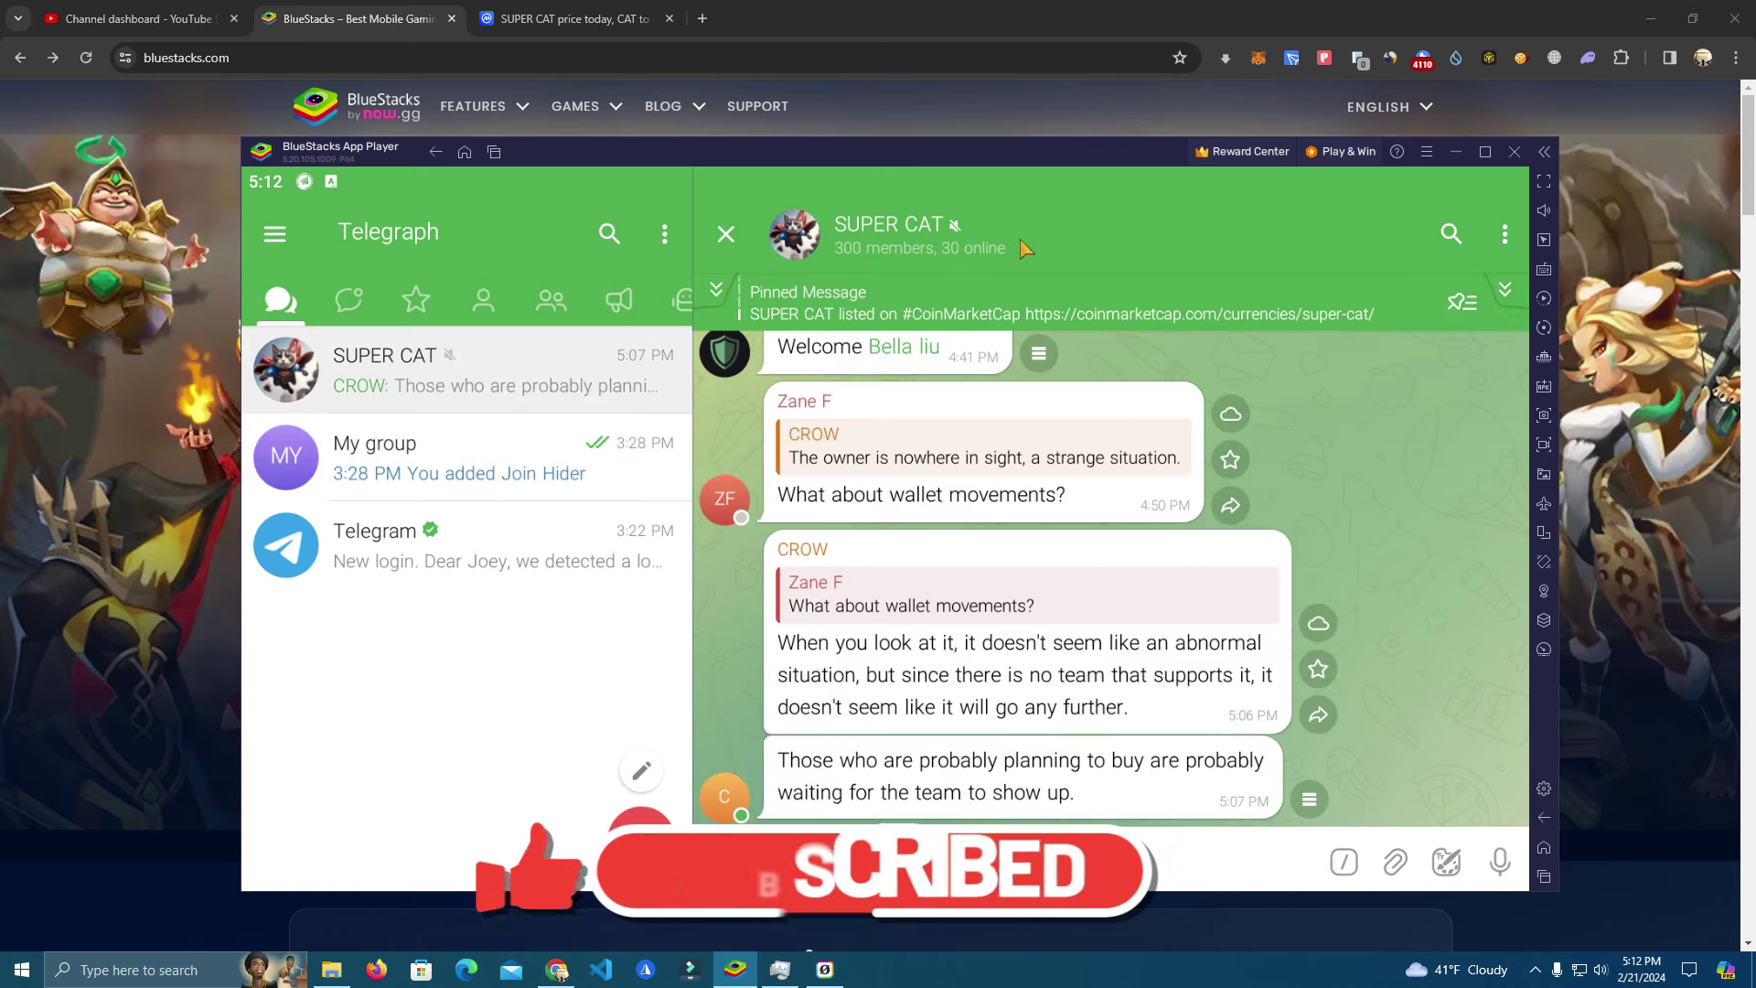
left_click(1096, 221)
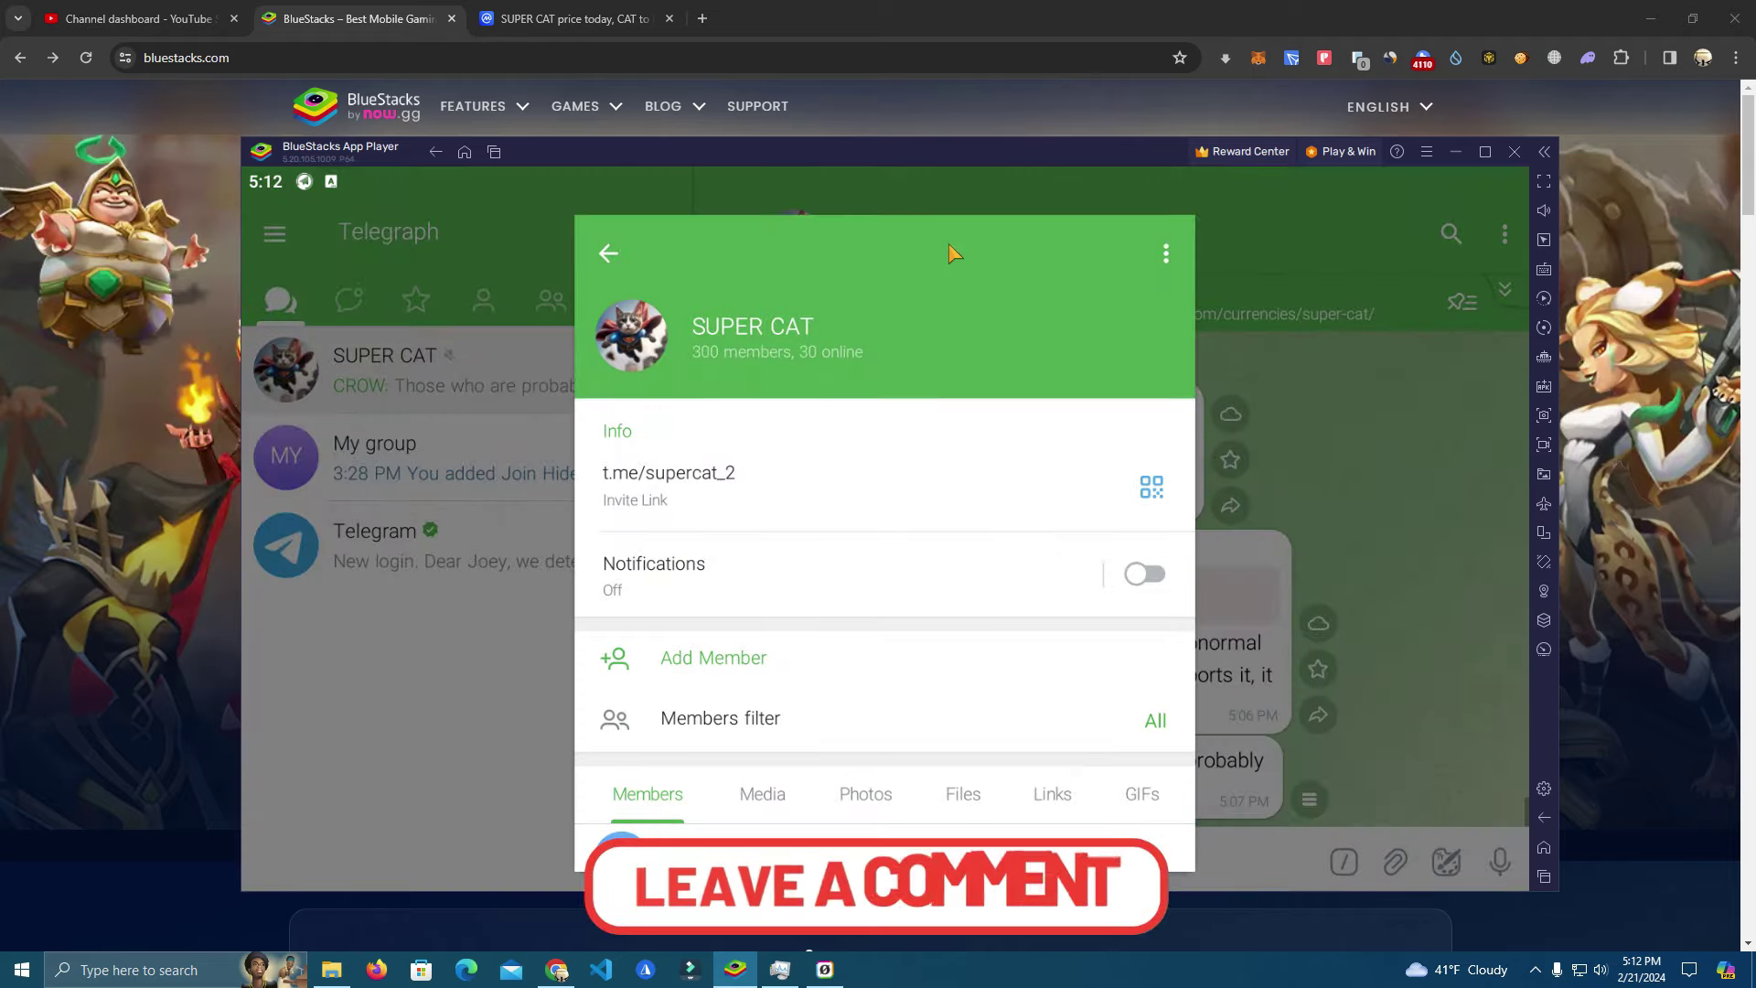
left_click(607, 253)
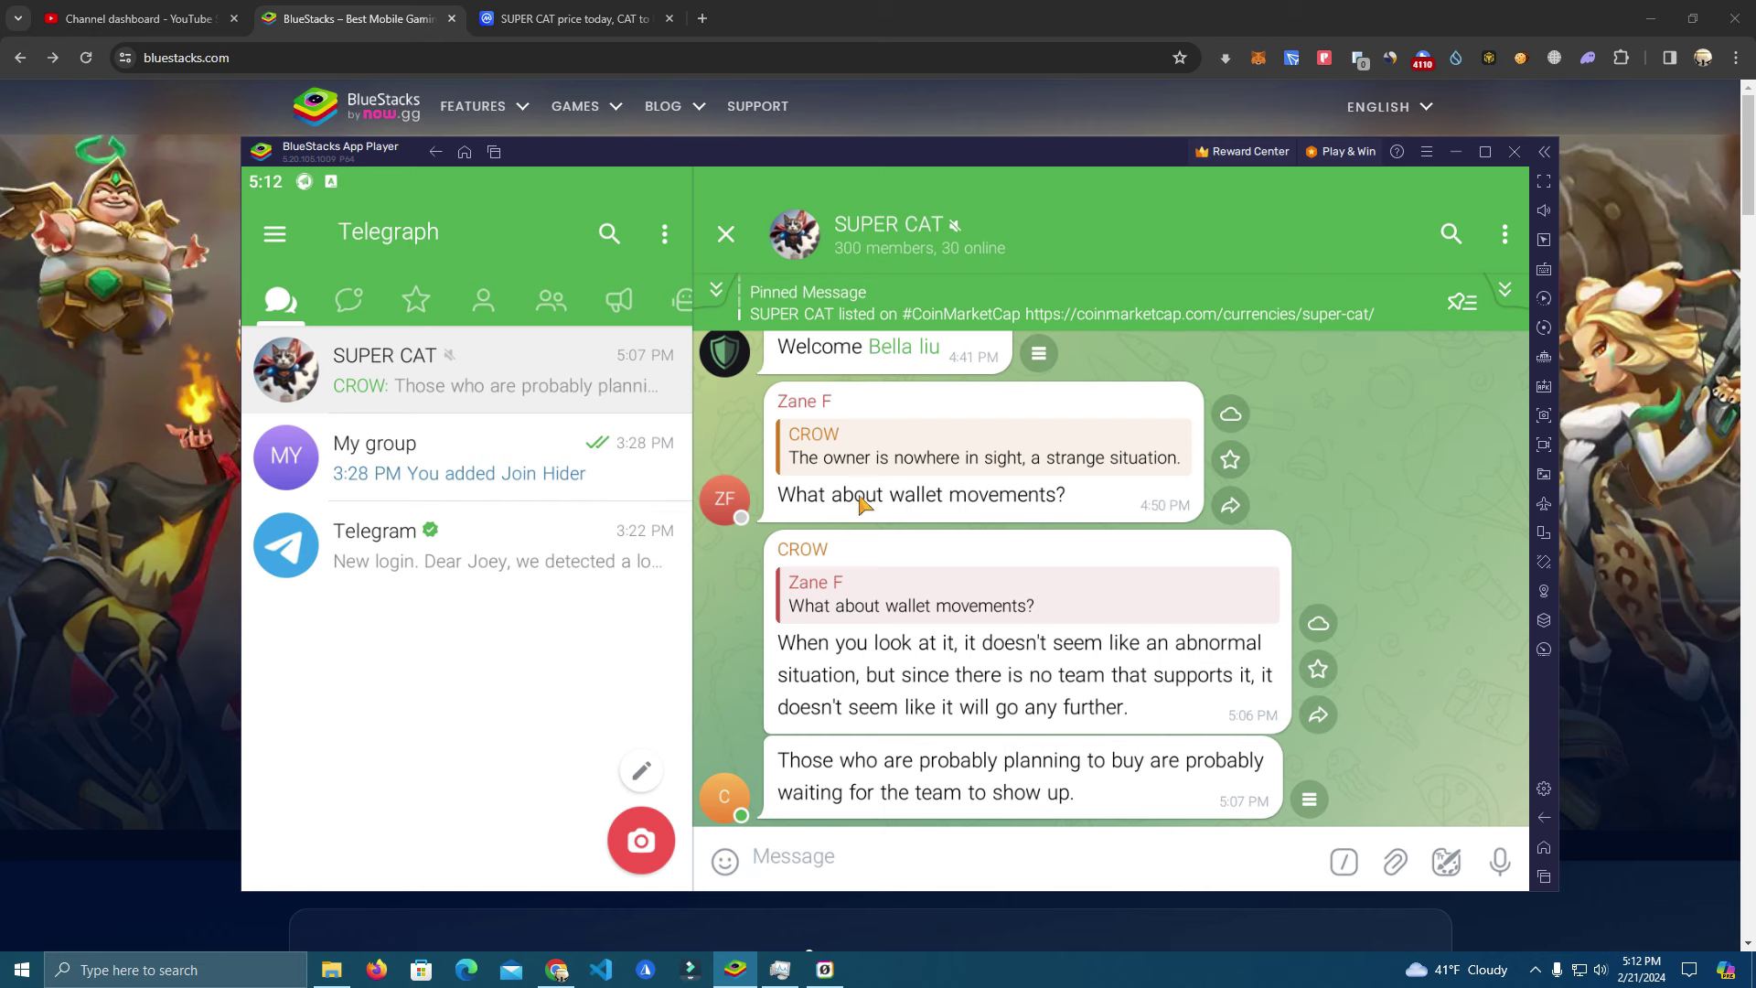
Rotate the emulator to Portrait and save and restart the messenger app.
left_click(1547, 544)
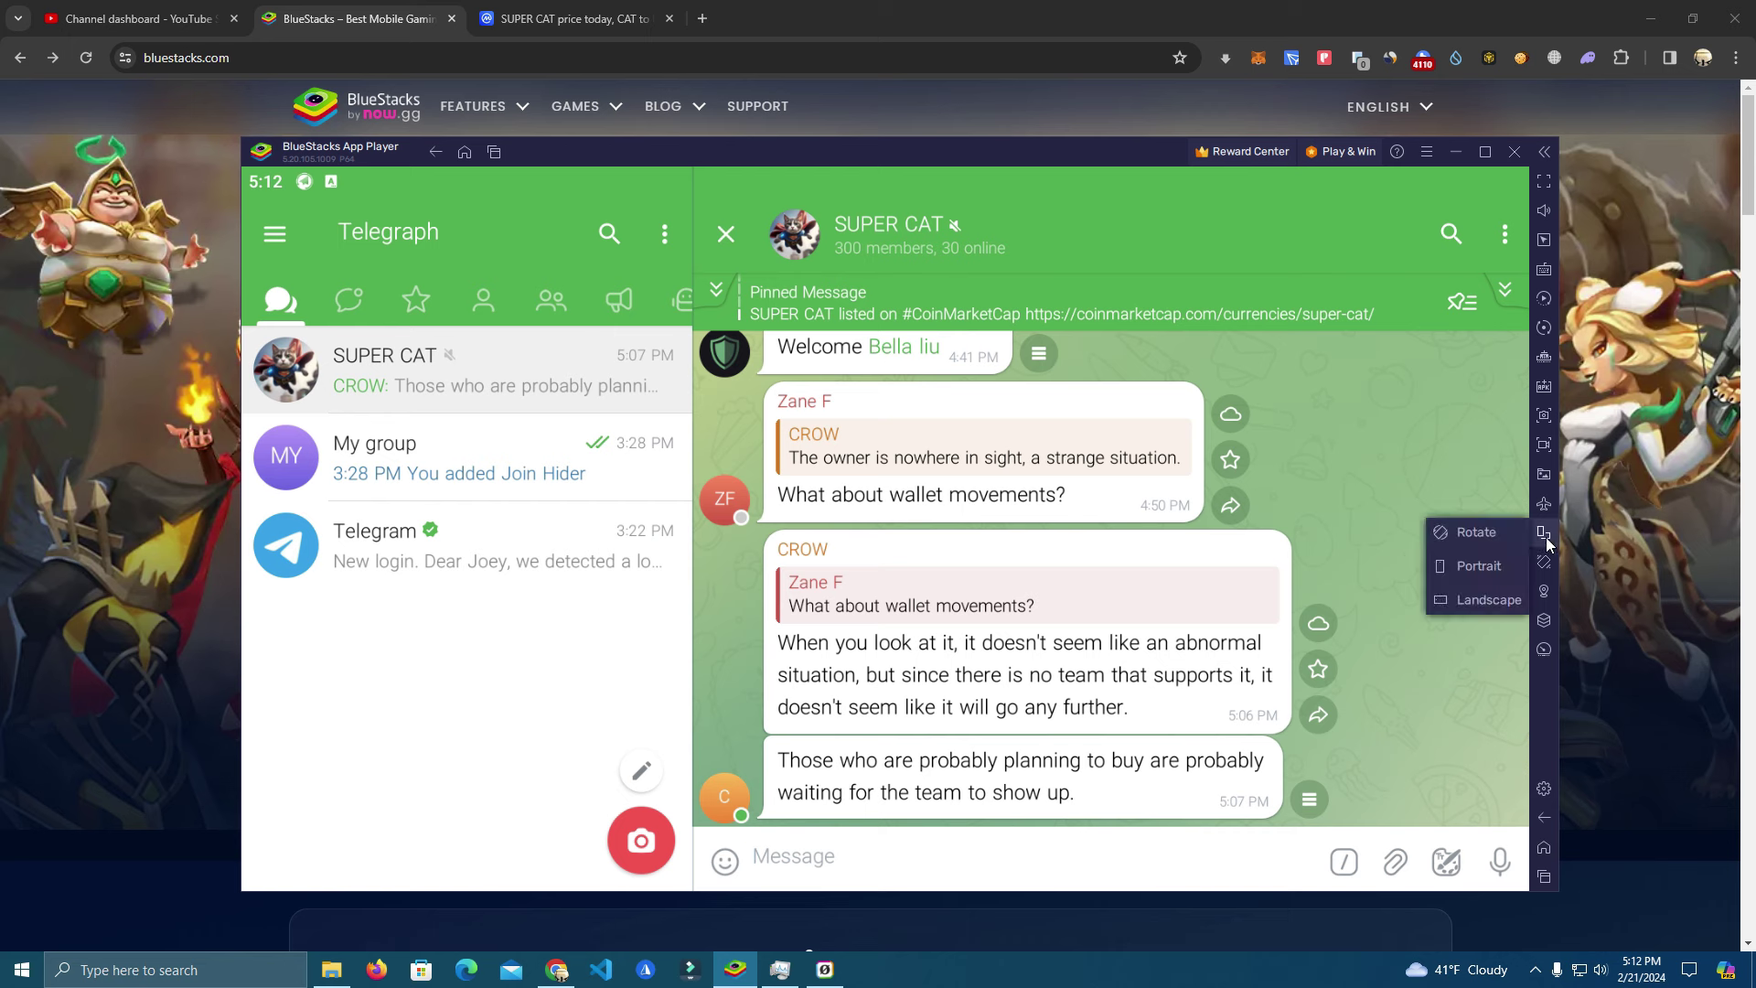
left_click(1475, 571)
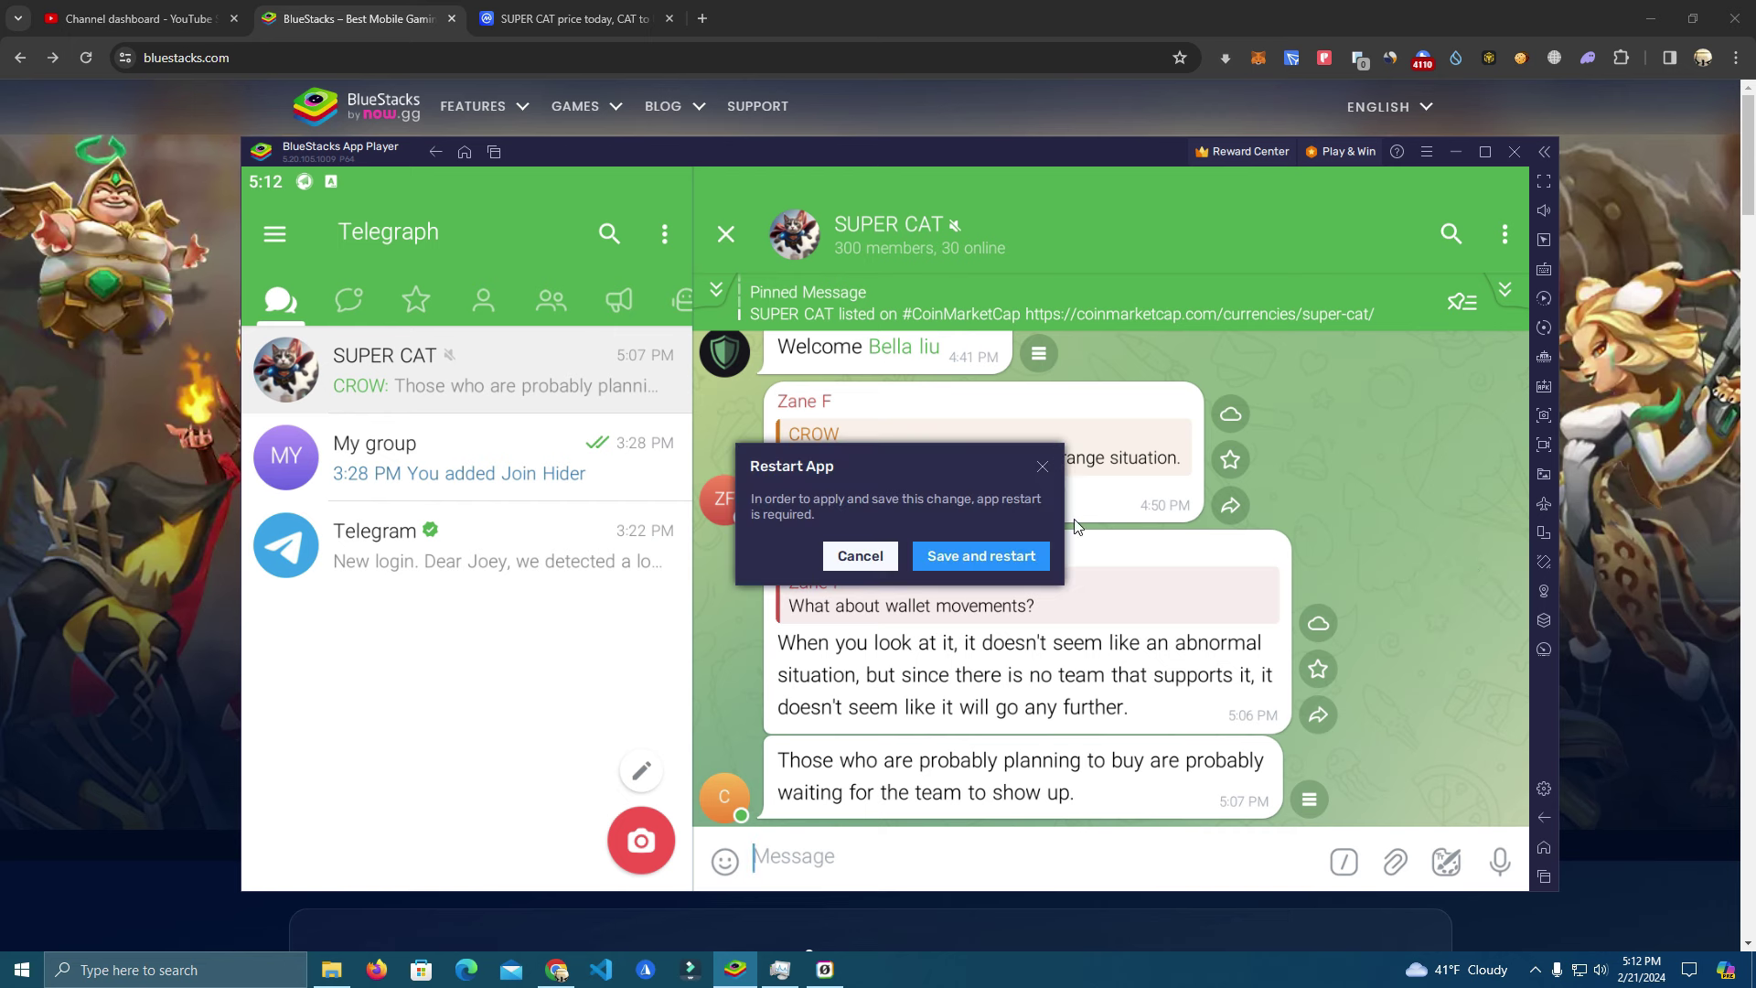
left_click(880, 565)
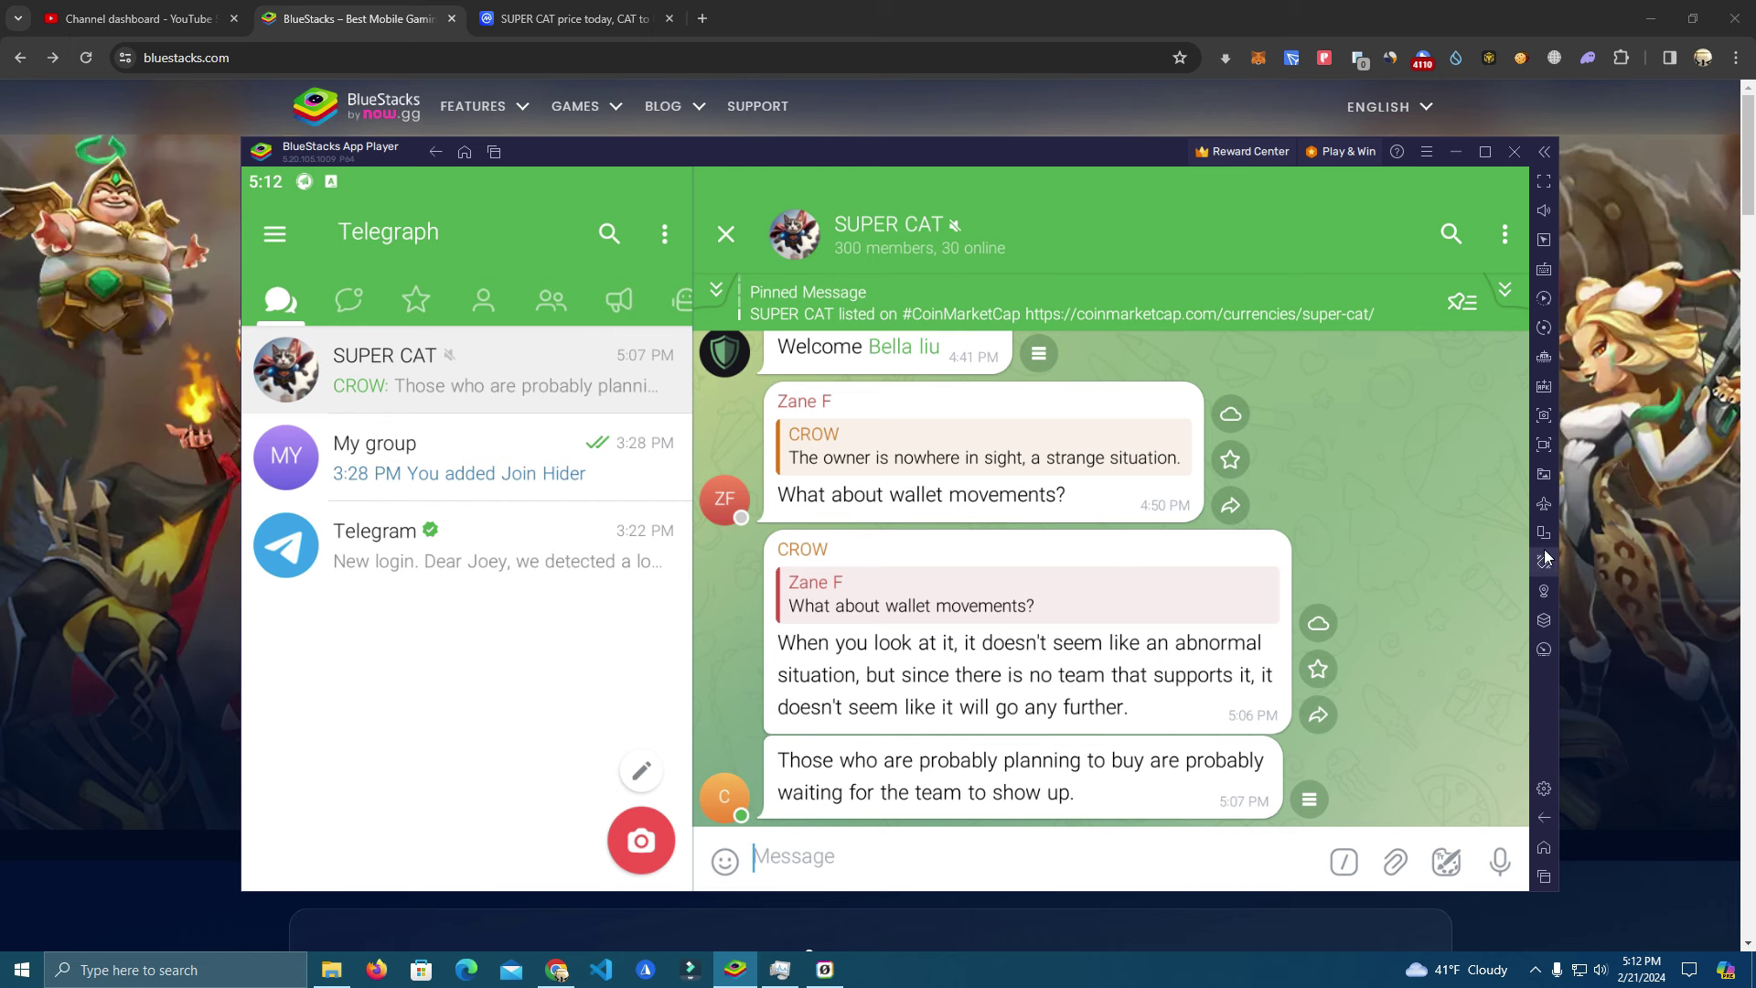
left_click(1544, 561)
left_click(1460, 571)
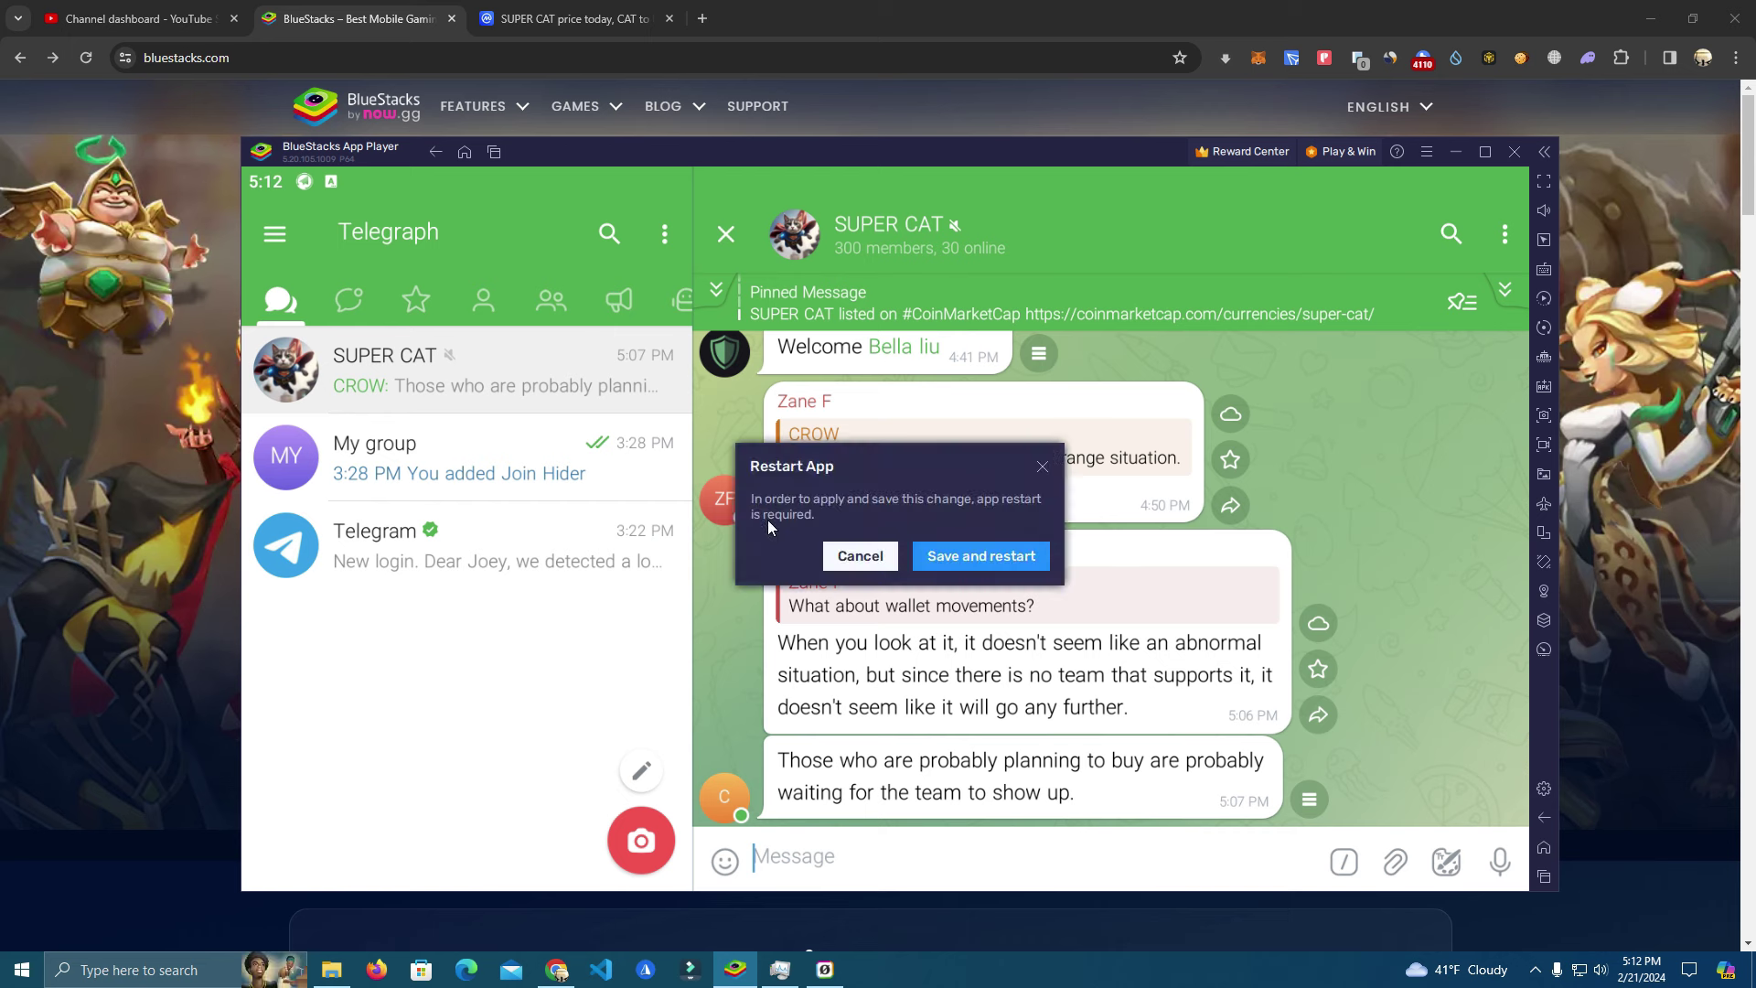
left_click(1009, 561)
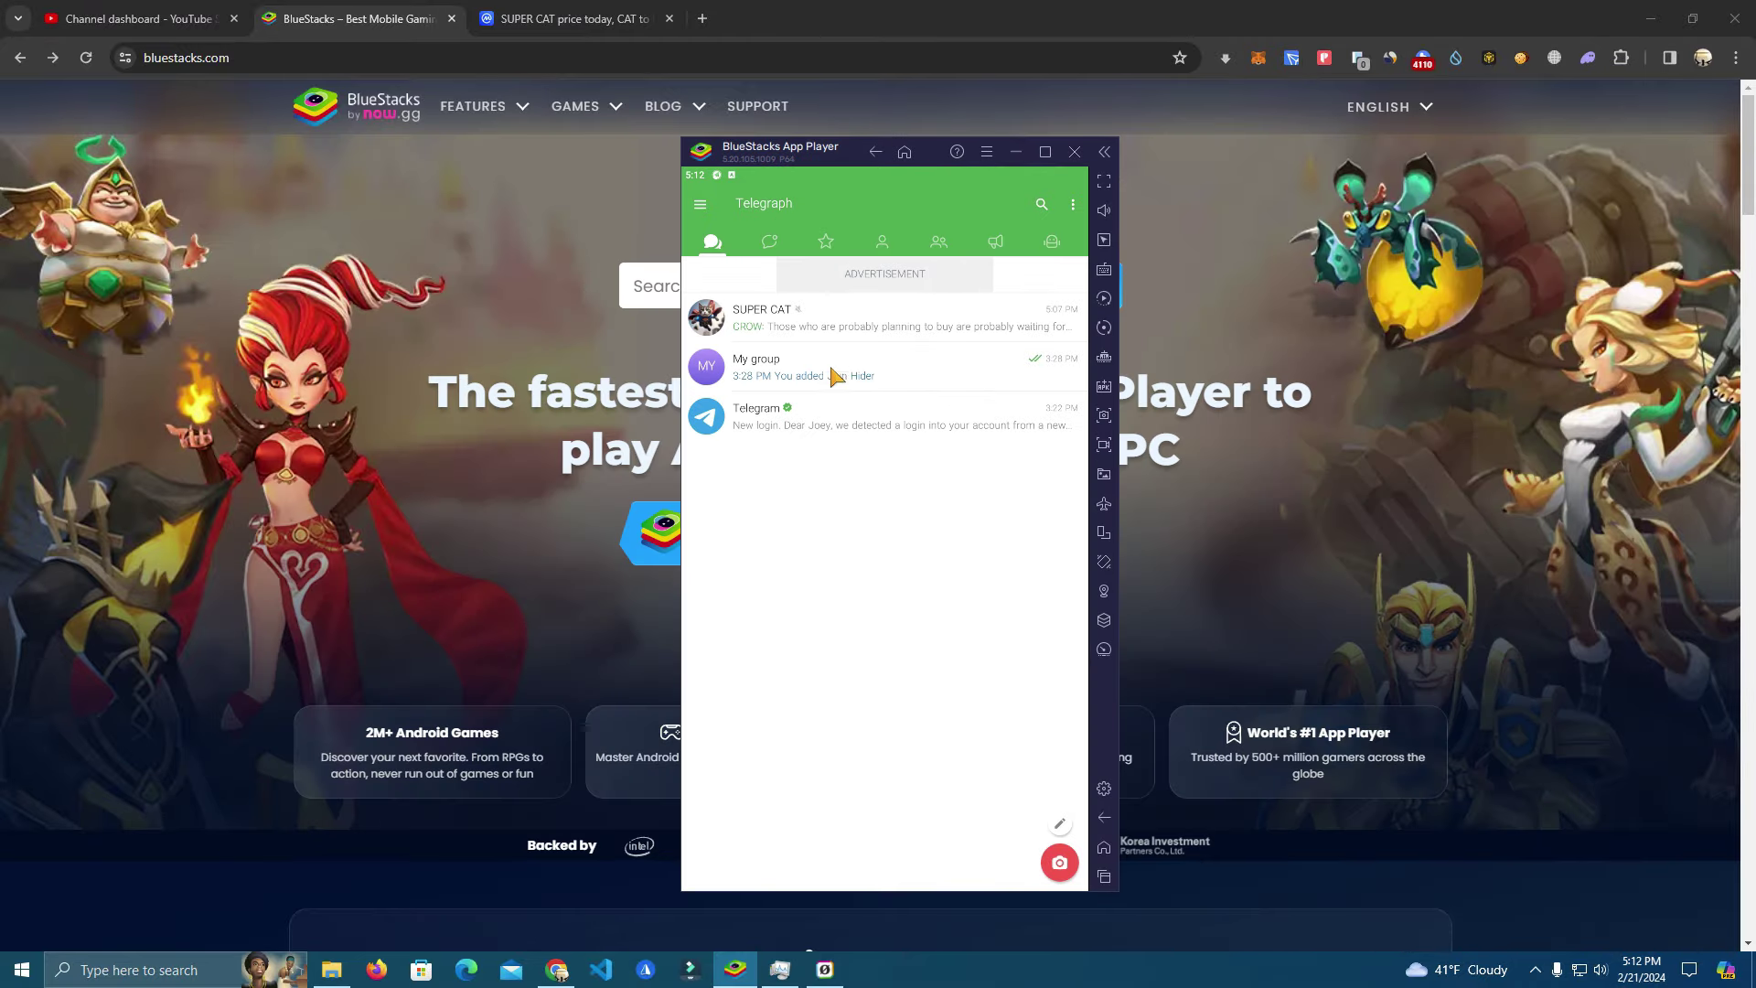
Maximize BlueStacks and open the SUPER CAT group's Search members list.
double_click(934, 148)
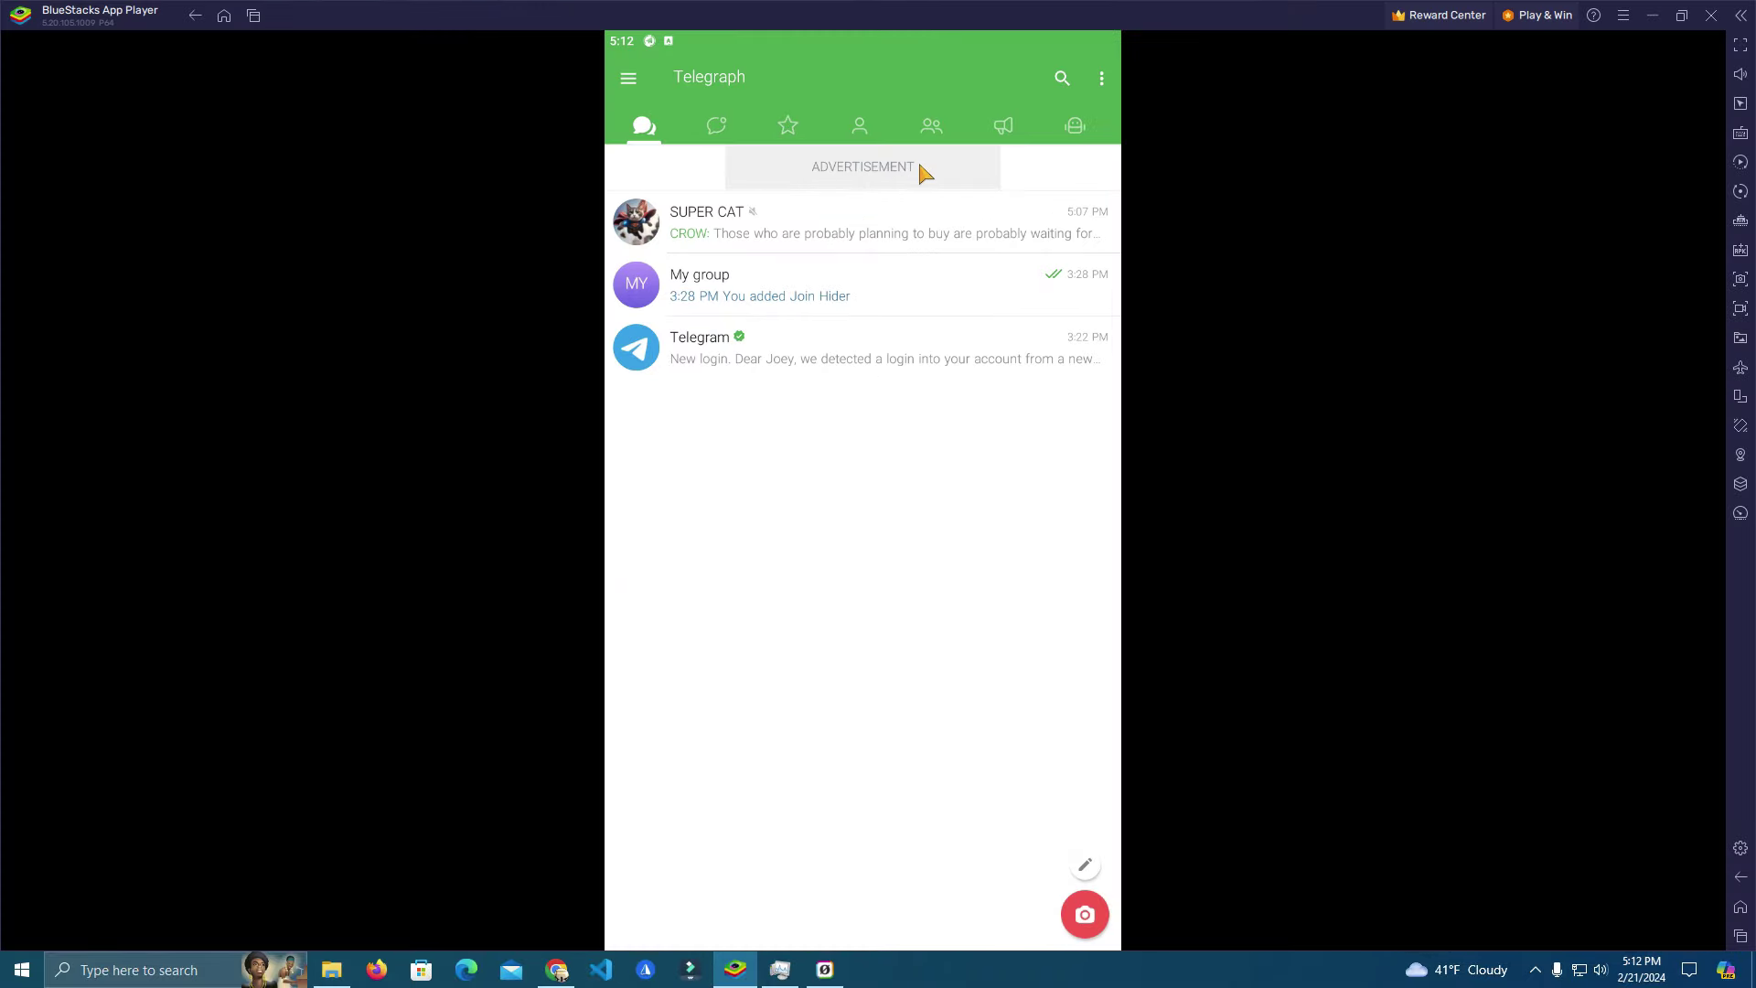
left_click(832, 224)
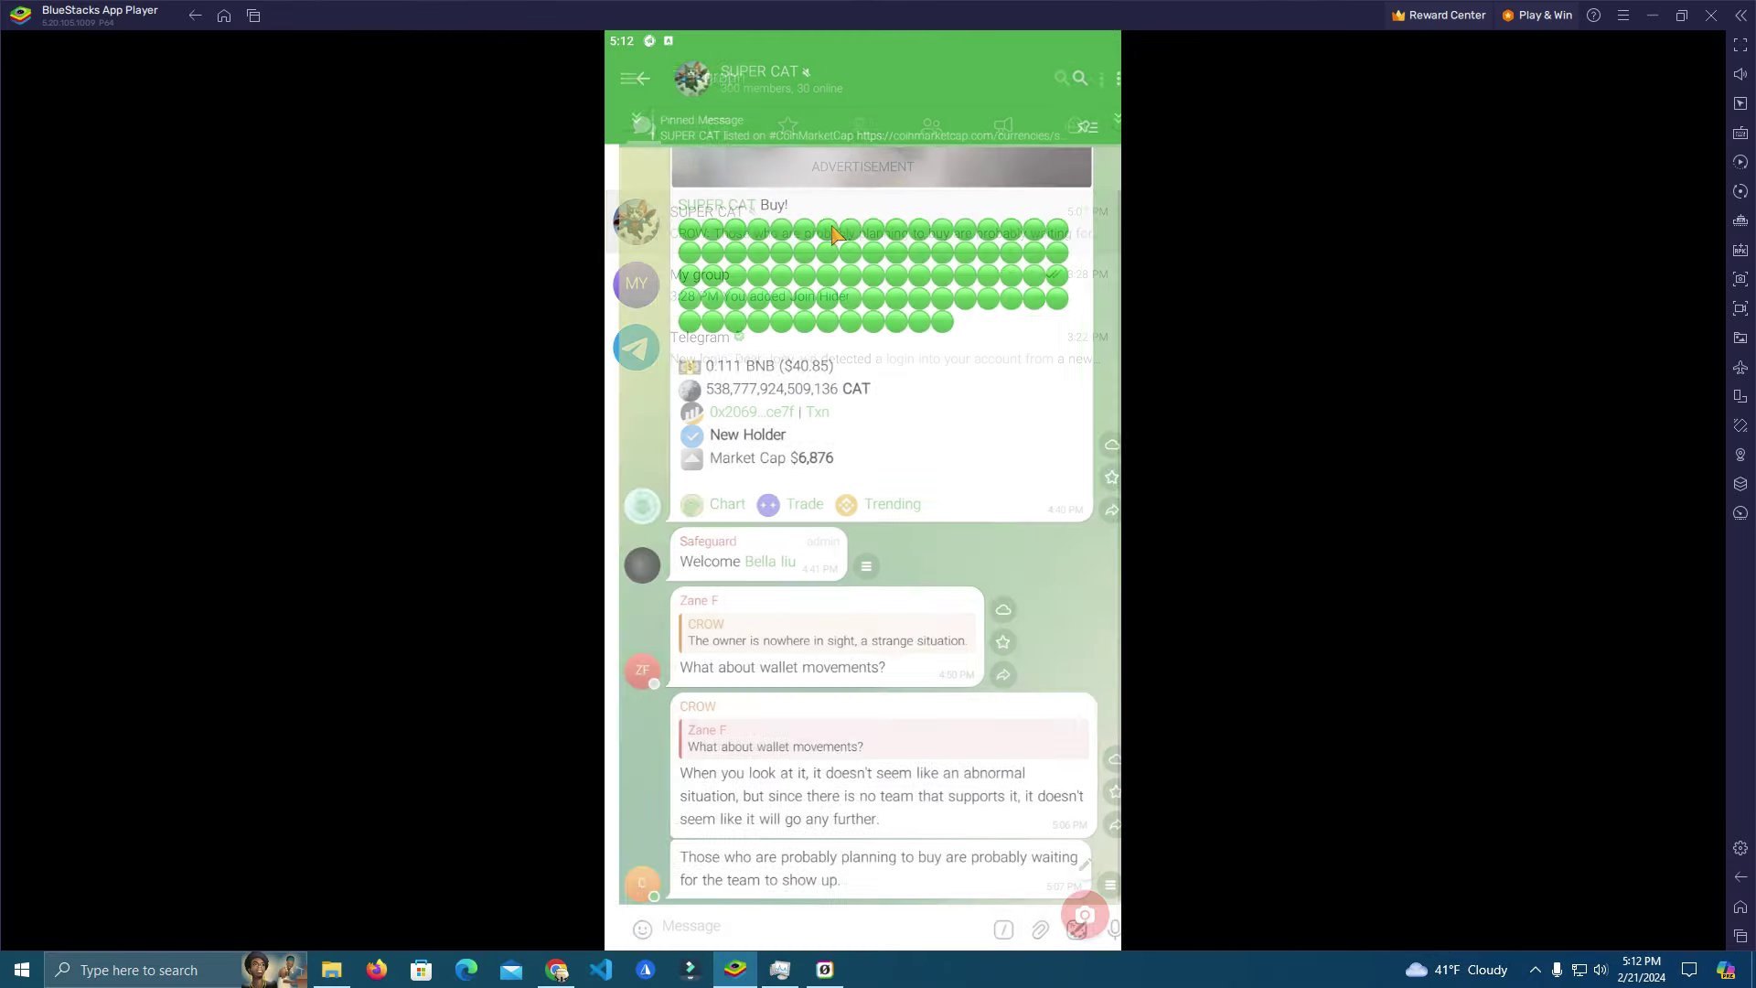
left_click(951, 72)
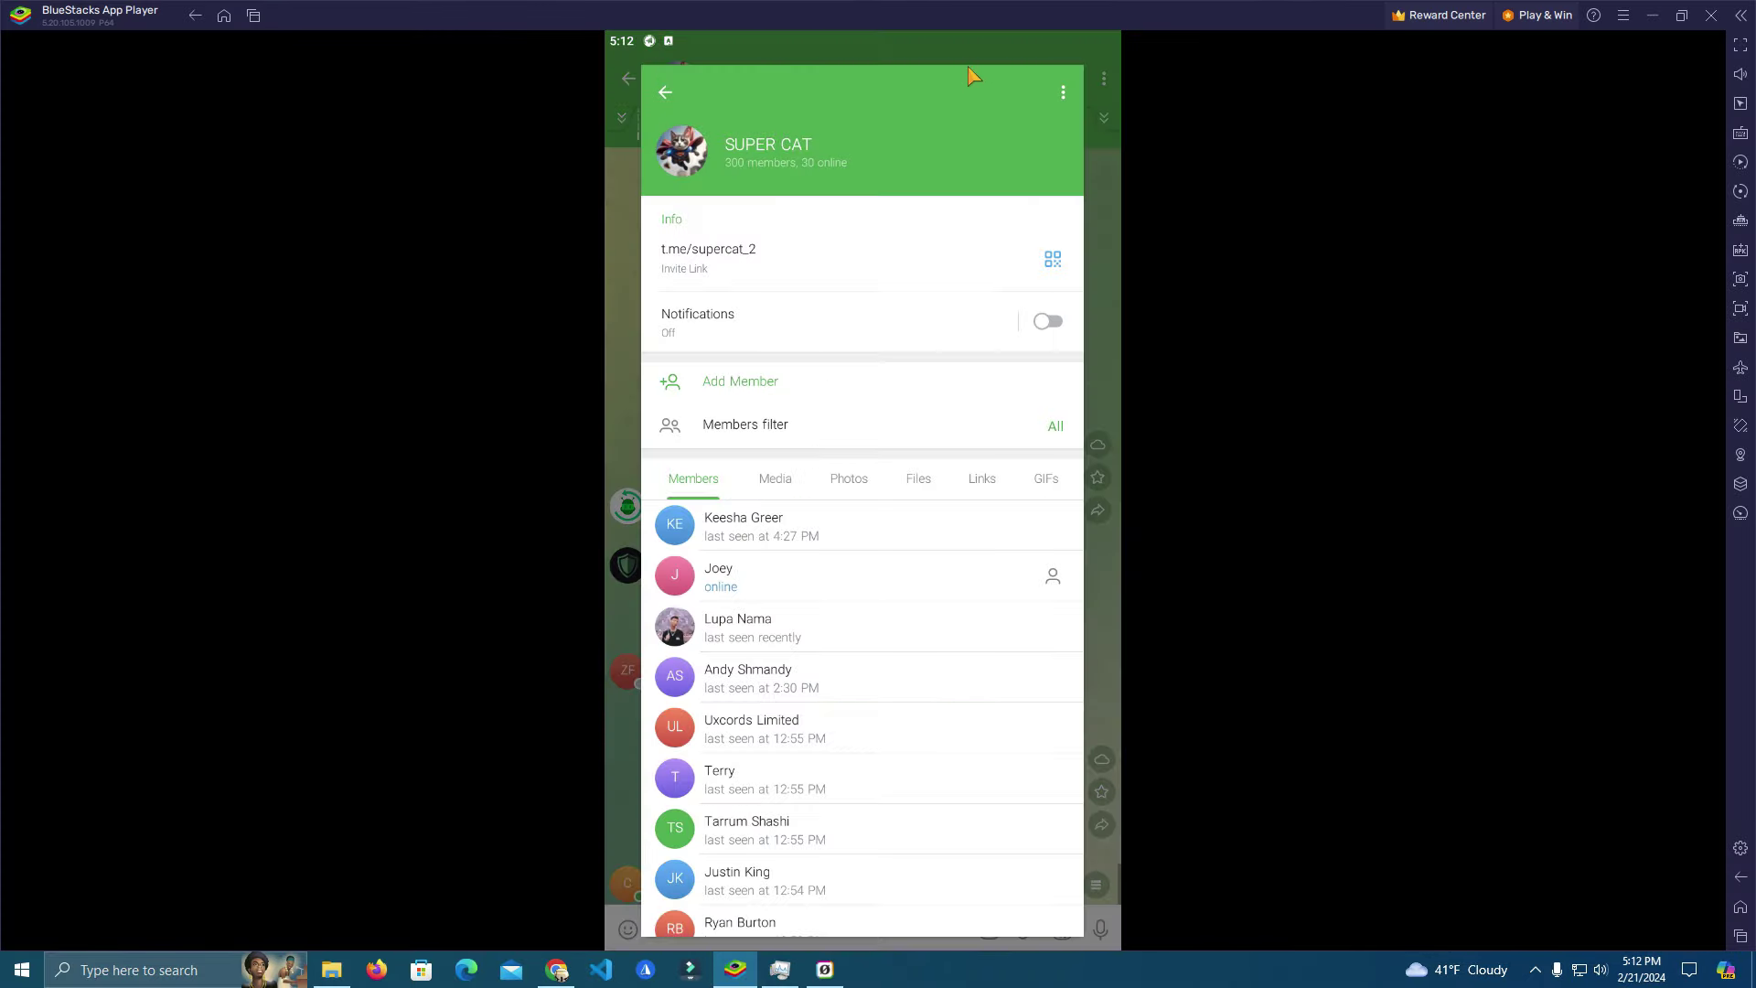
left_click(1064, 92)
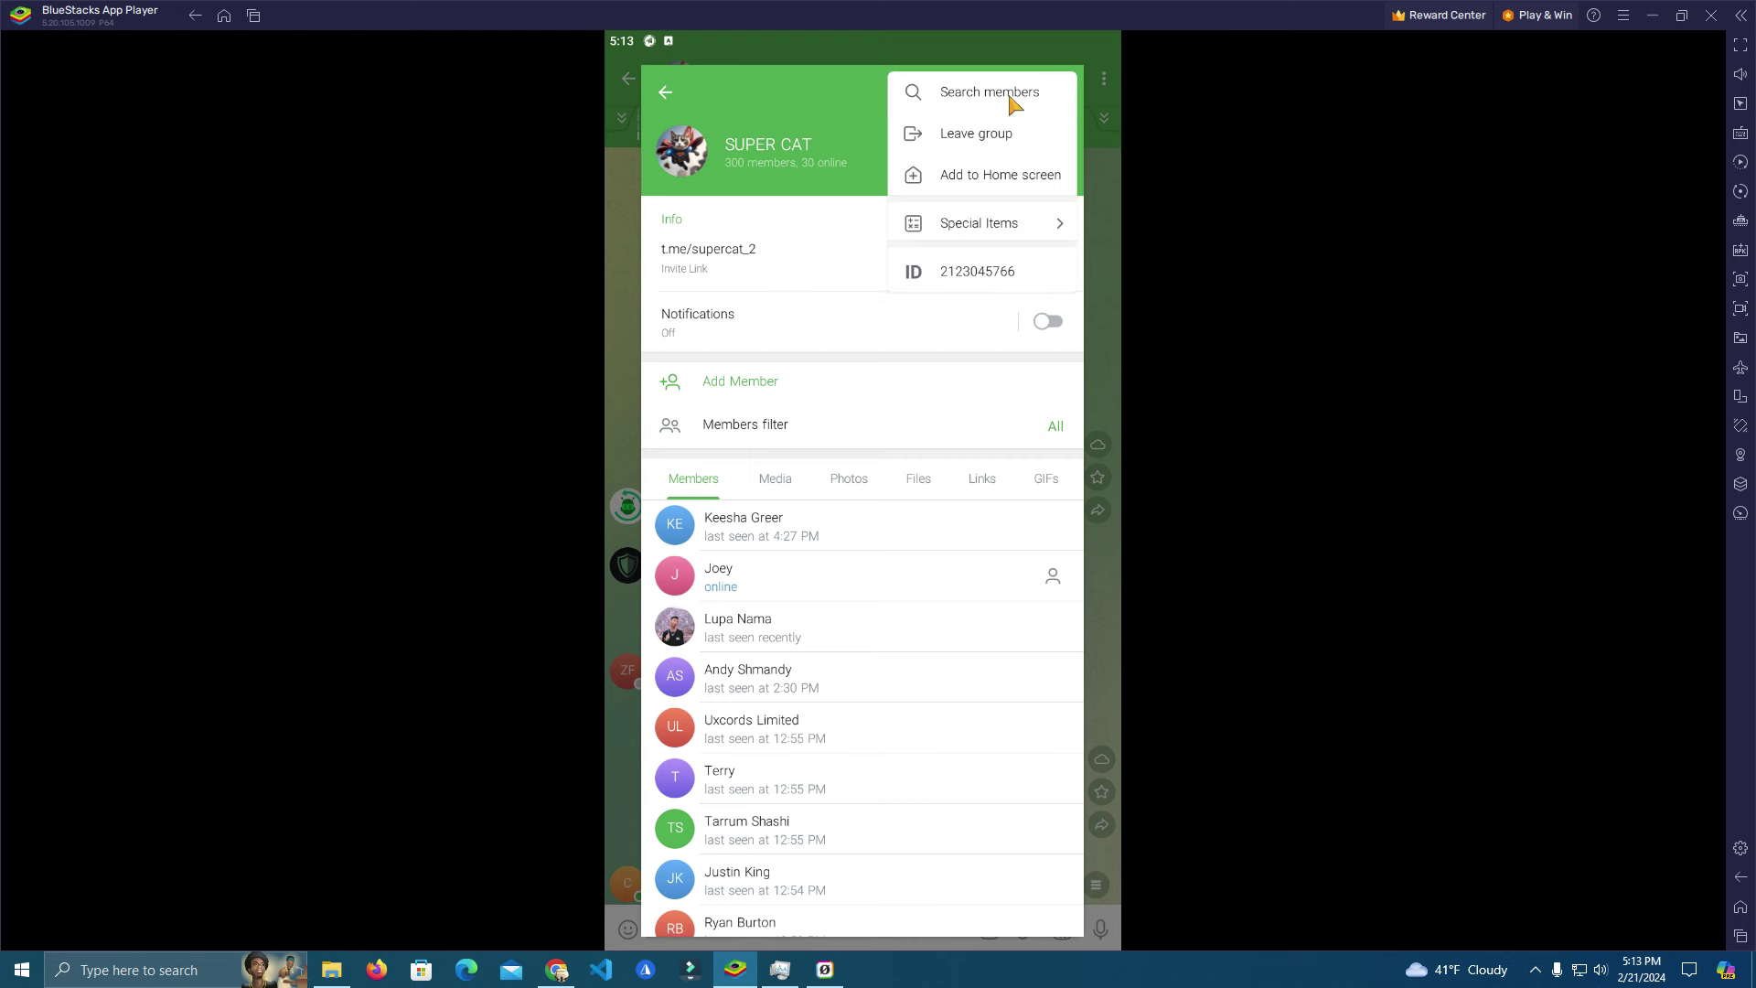
left_click(1010, 104)
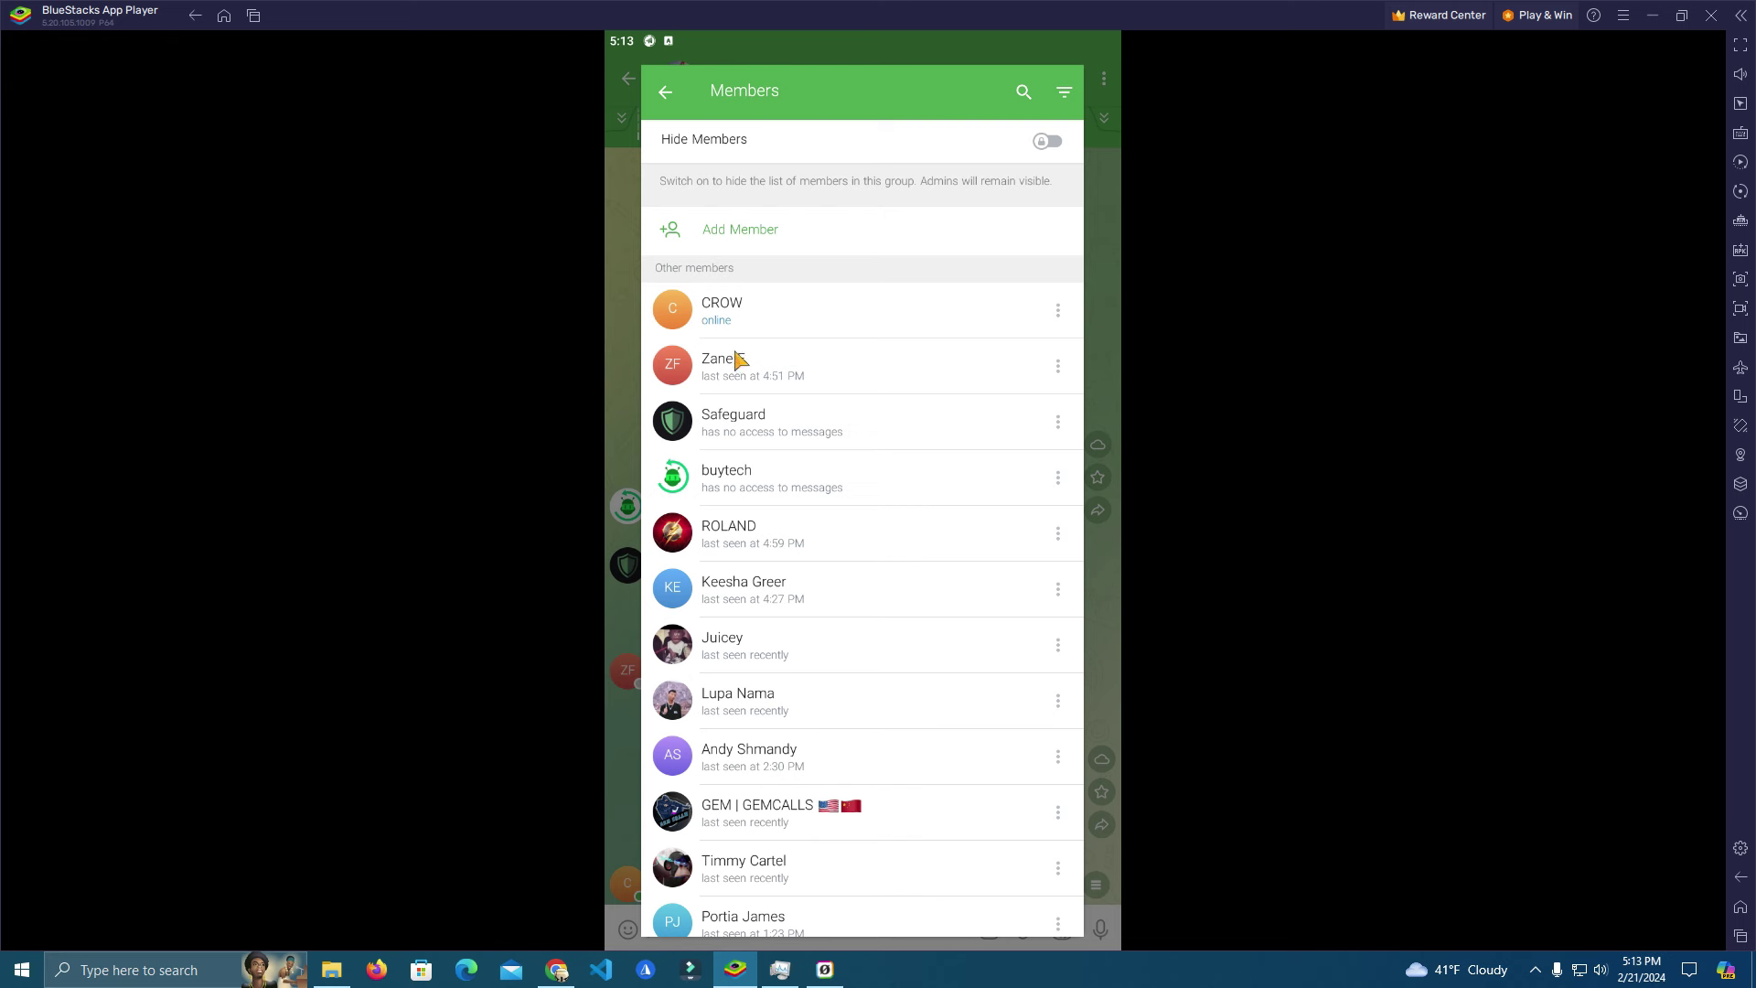
scroll(881, 453, "down", 3)
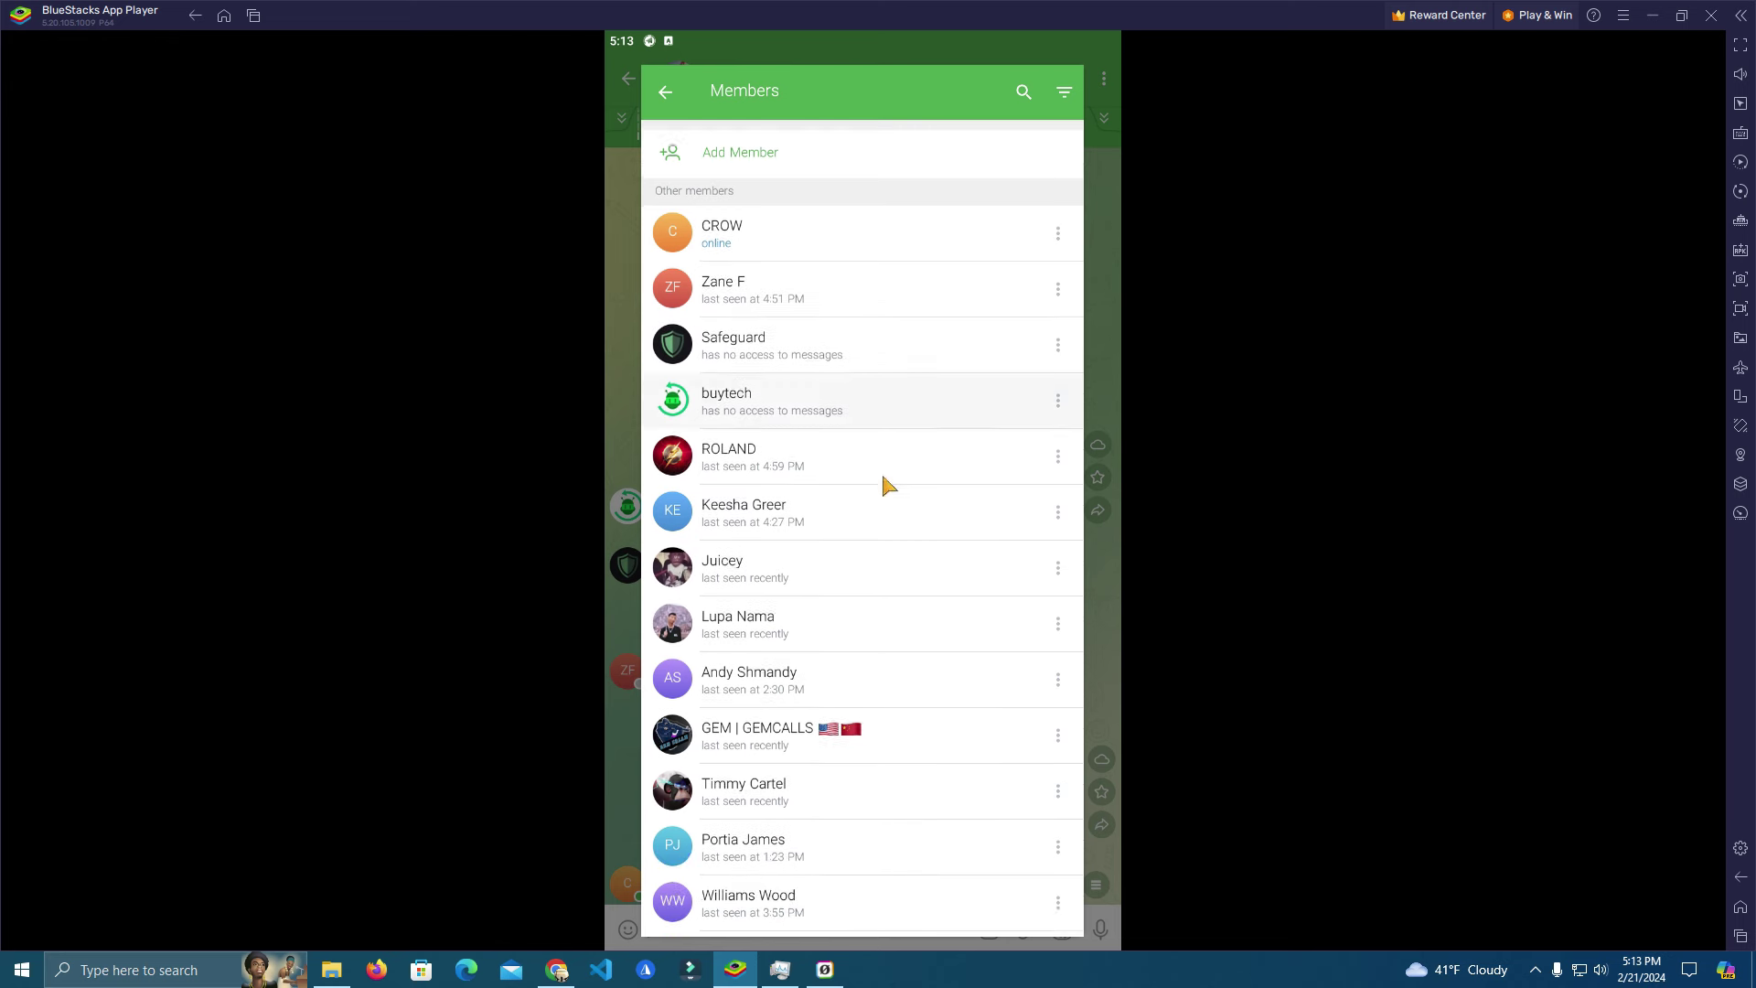
scroll(786, 458, "up", 3)
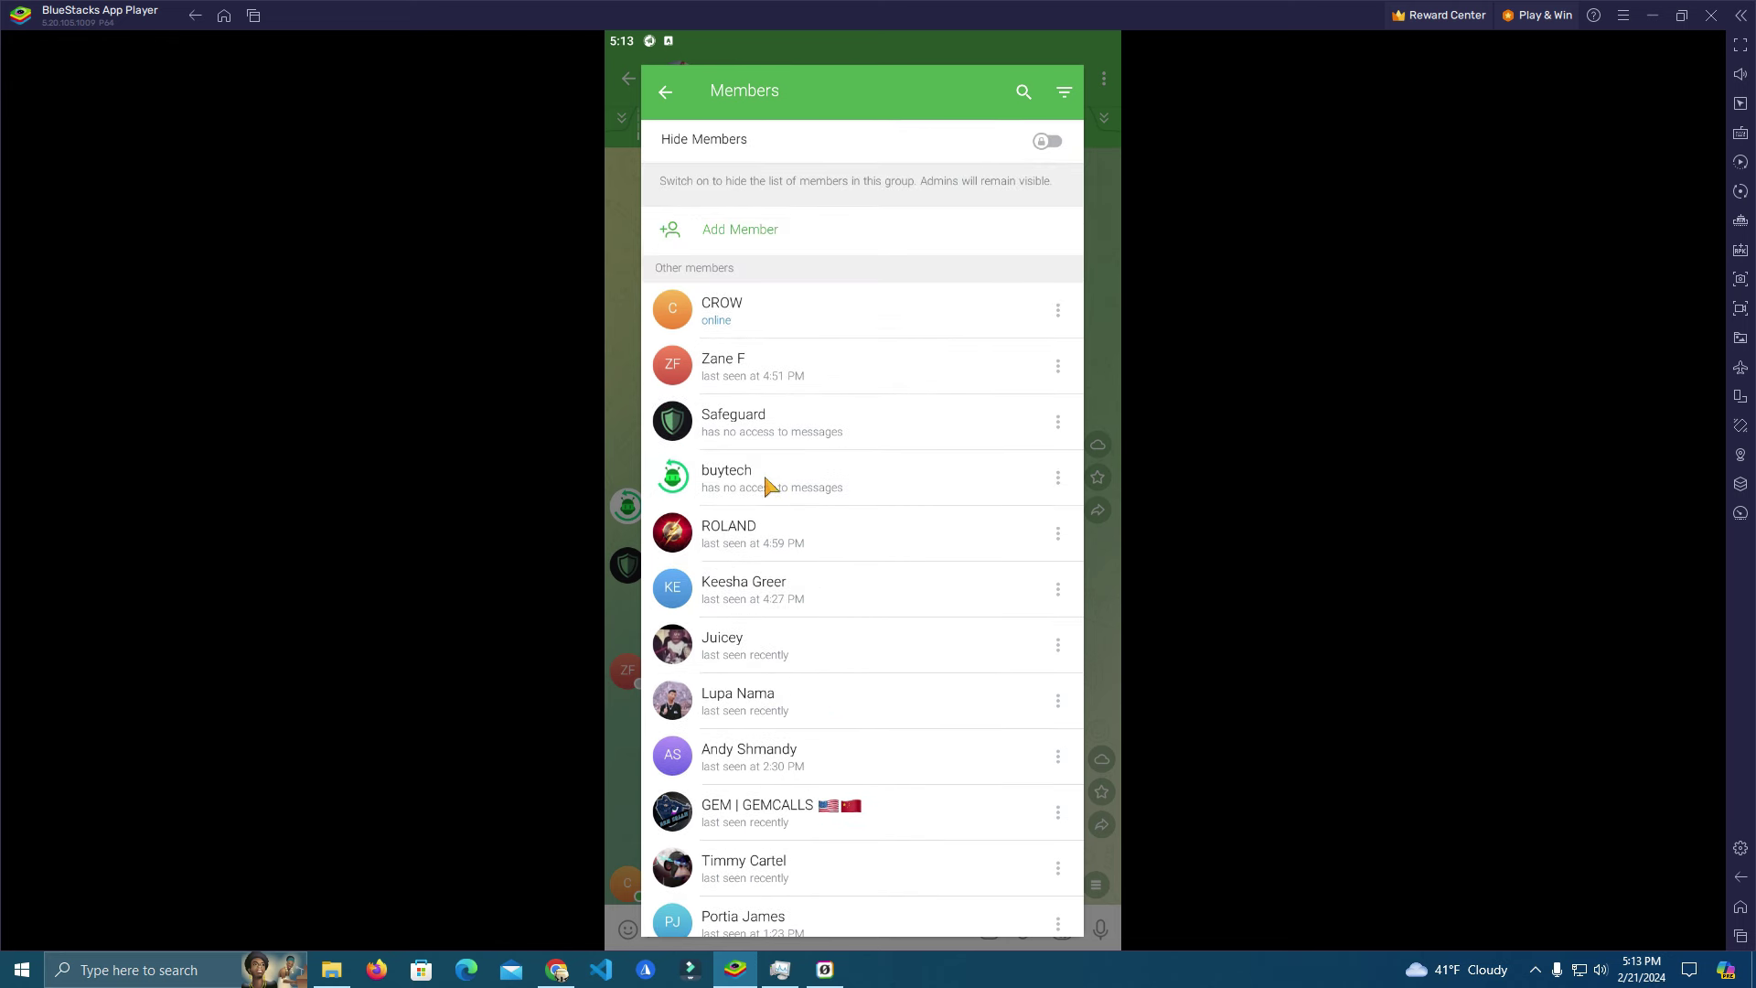
left_click(758, 374)
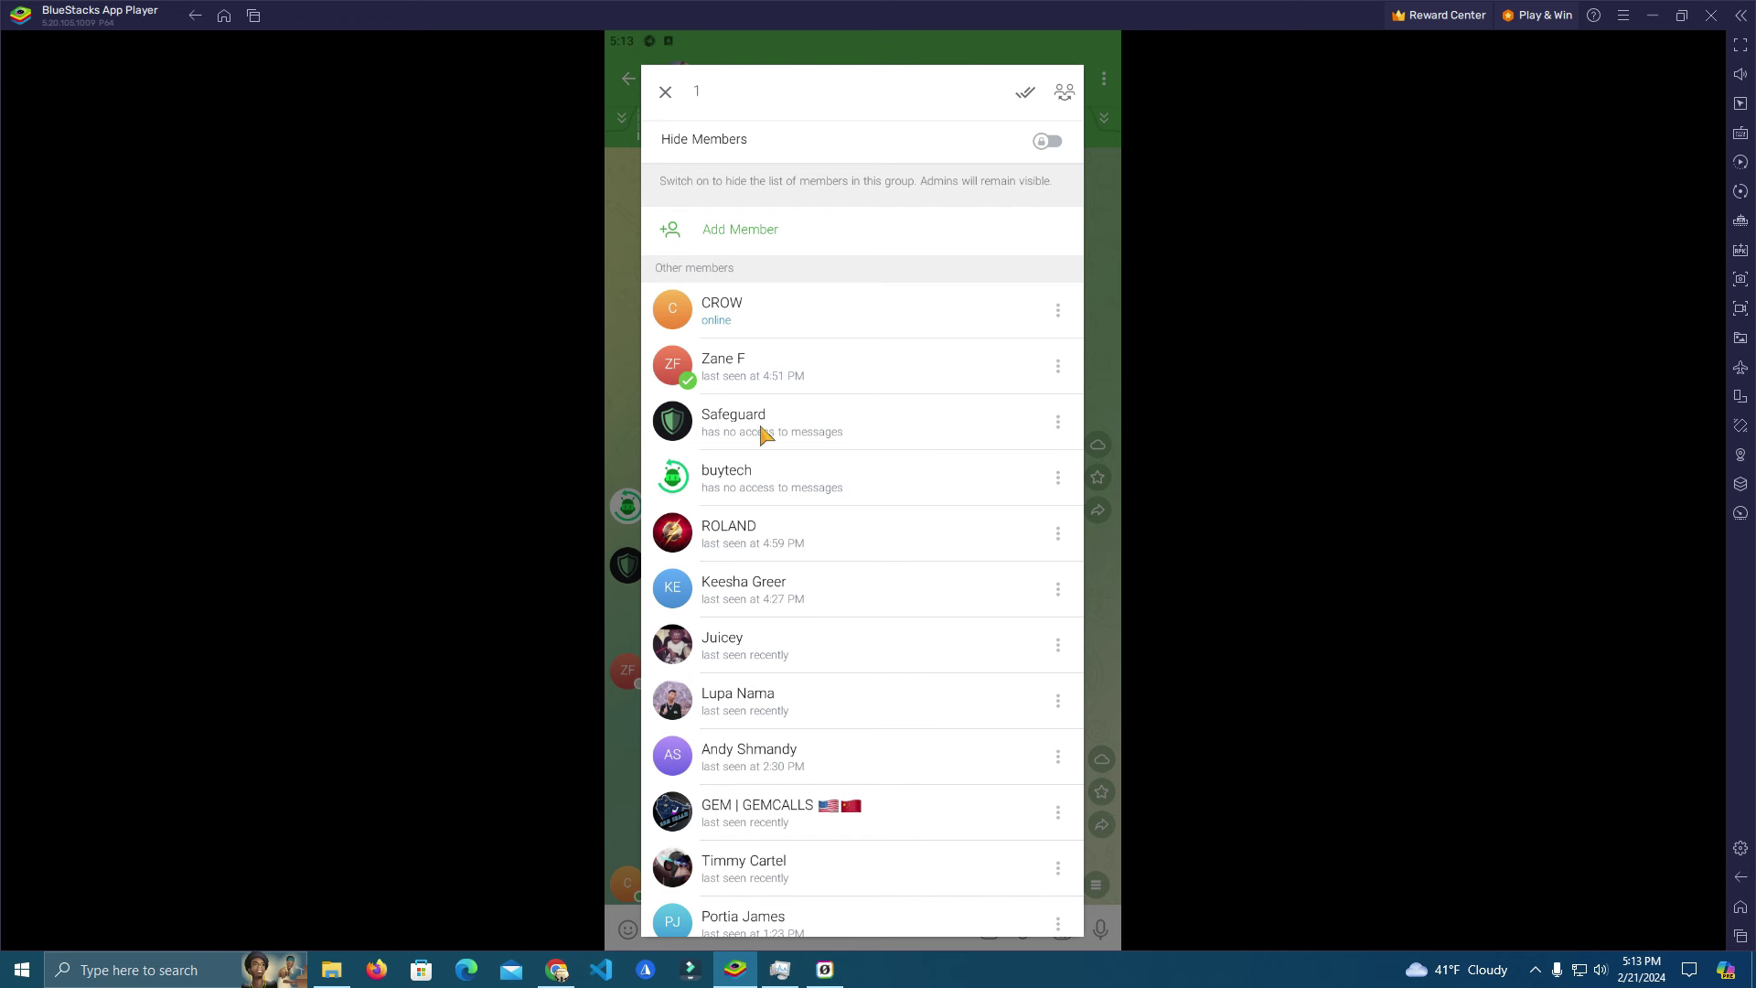
left_click(752, 546)
left_click(775, 602)
left_click(988, 93)
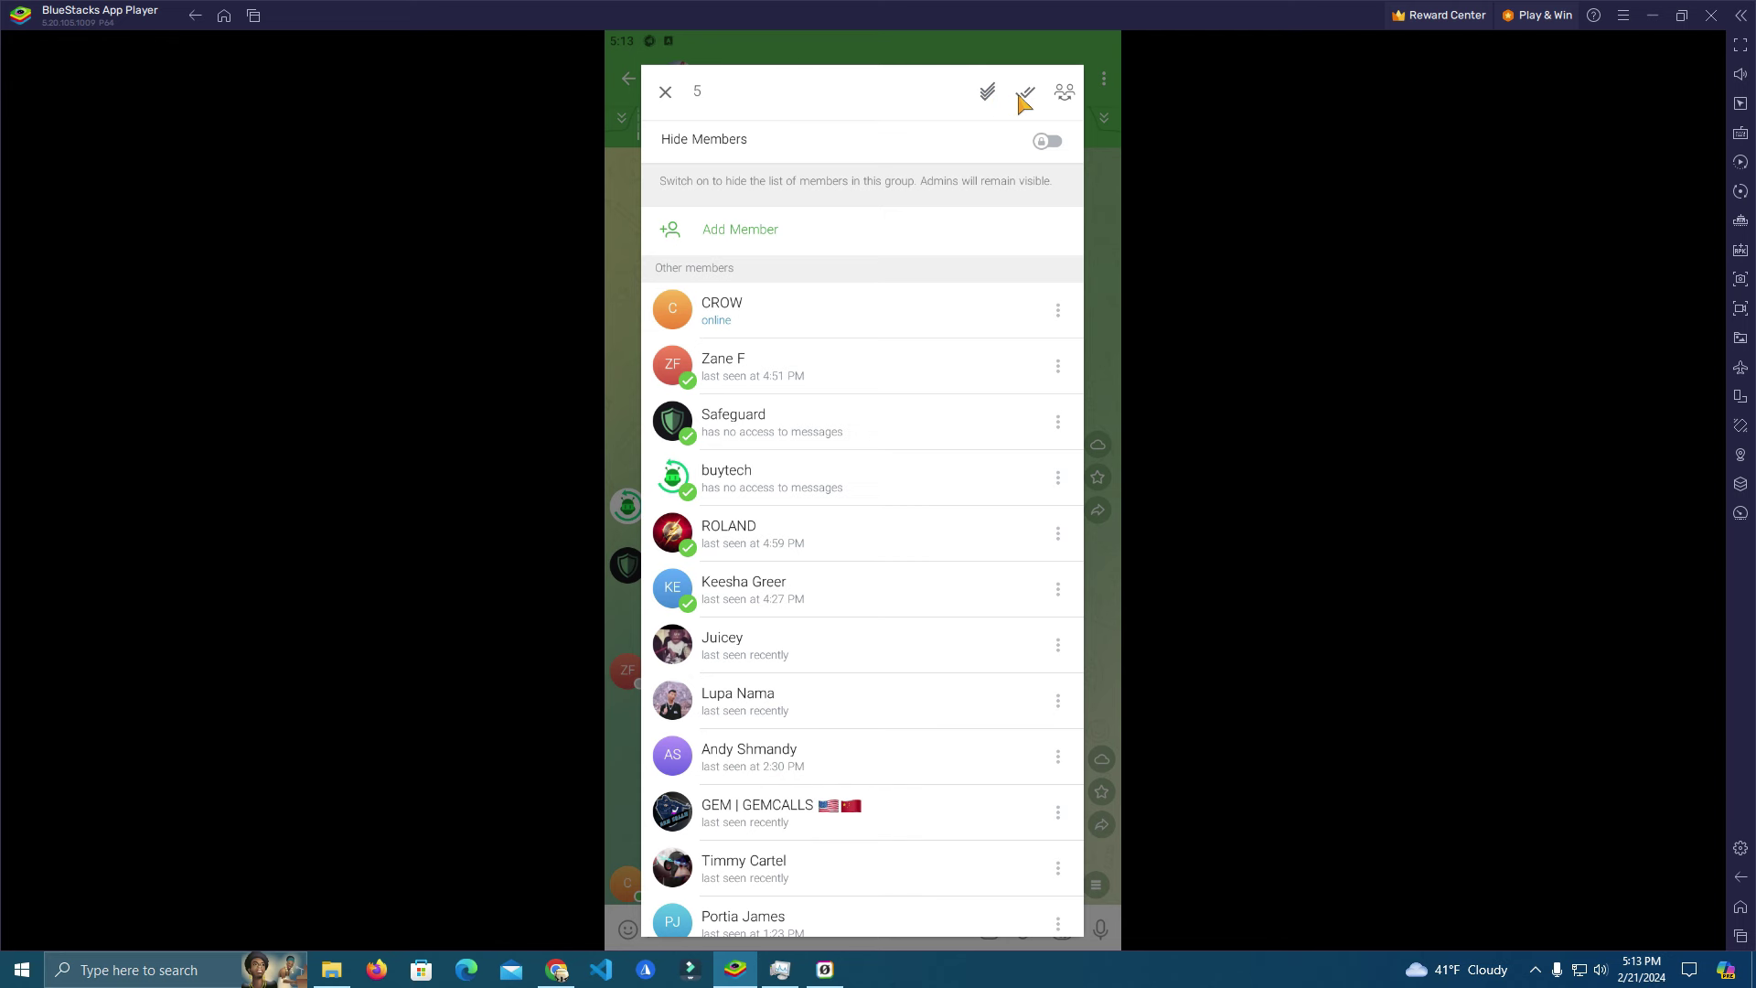
left_click(1032, 97)
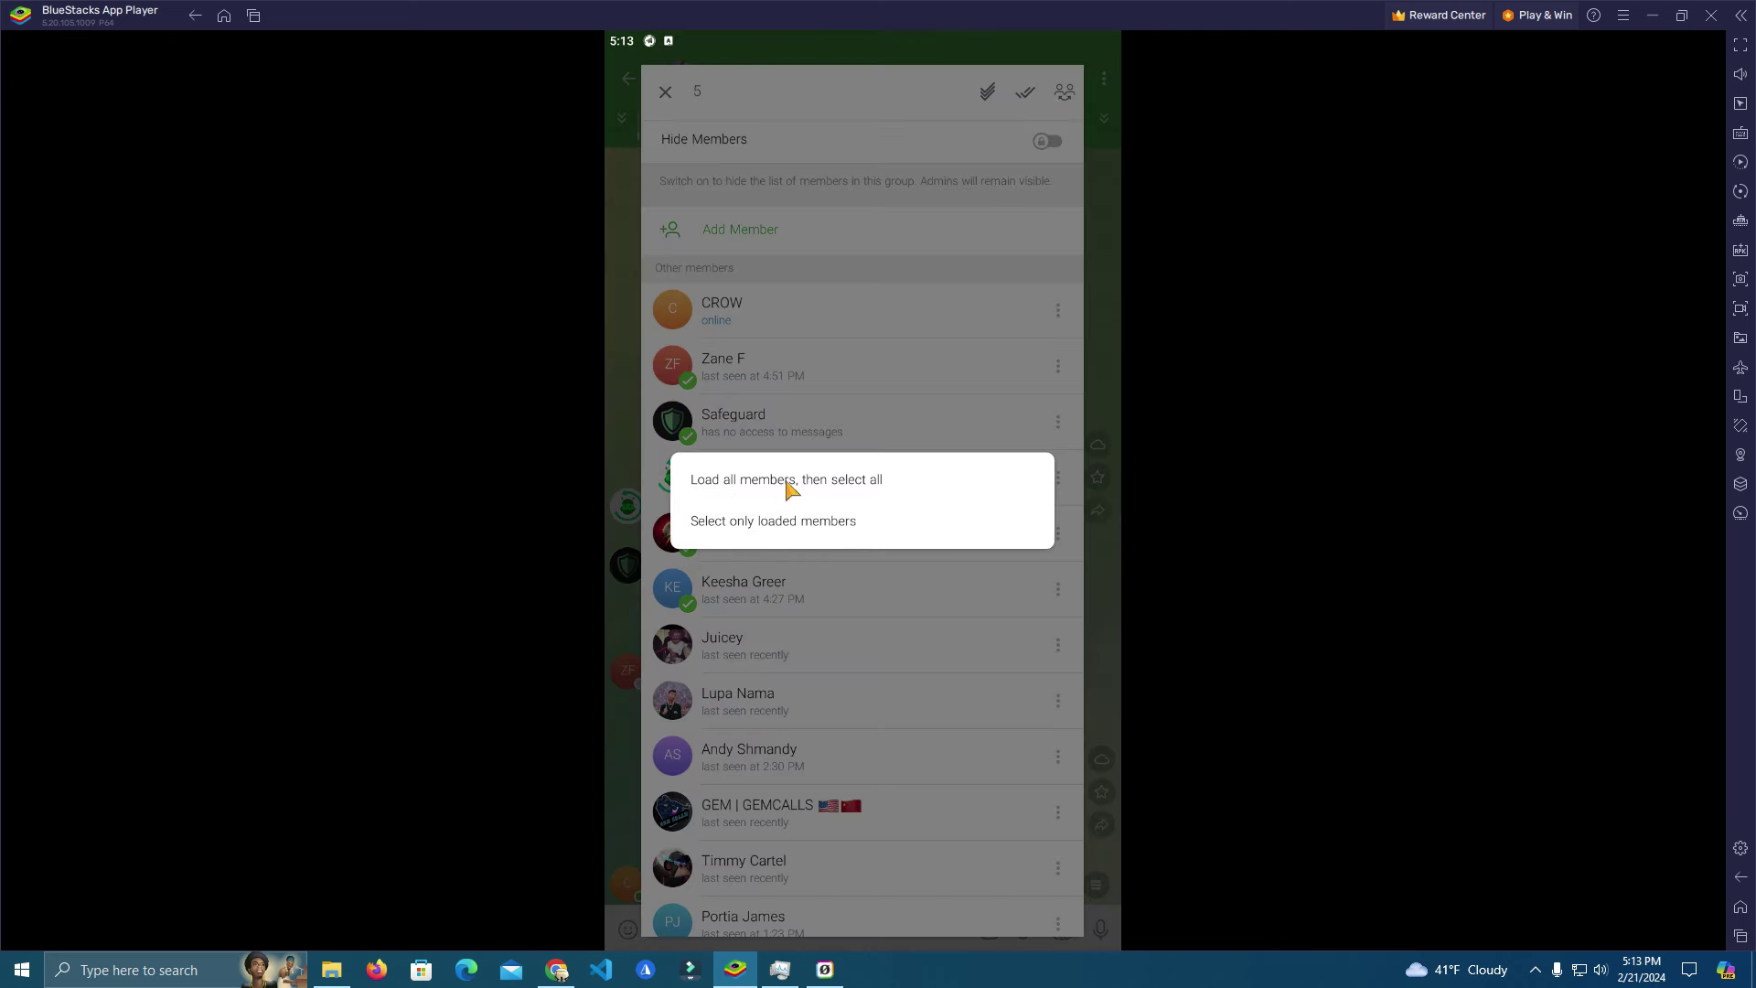
left_click(866, 490)
scroll(864, 491, "down", 1)
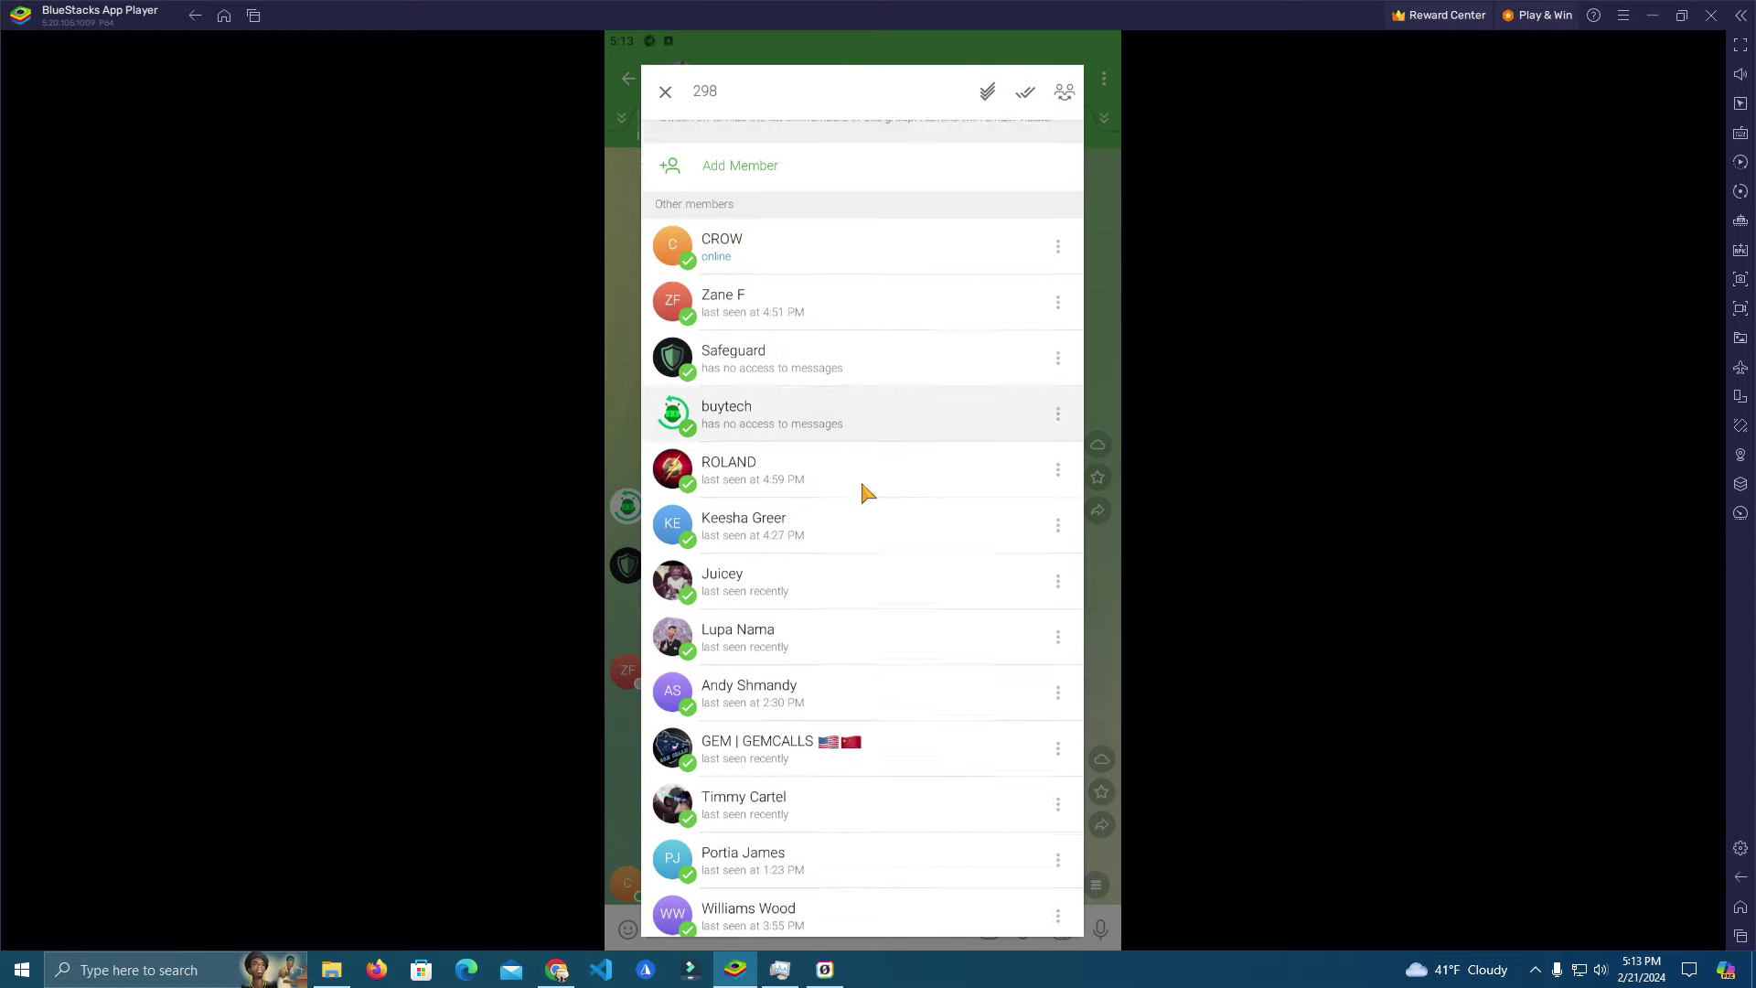
scroll(864, 490, "down", 3)
scroll(865, 494, "down", 2)
scroll(865, 494, "down", 2)
scroll(865, 493, "down", 4)
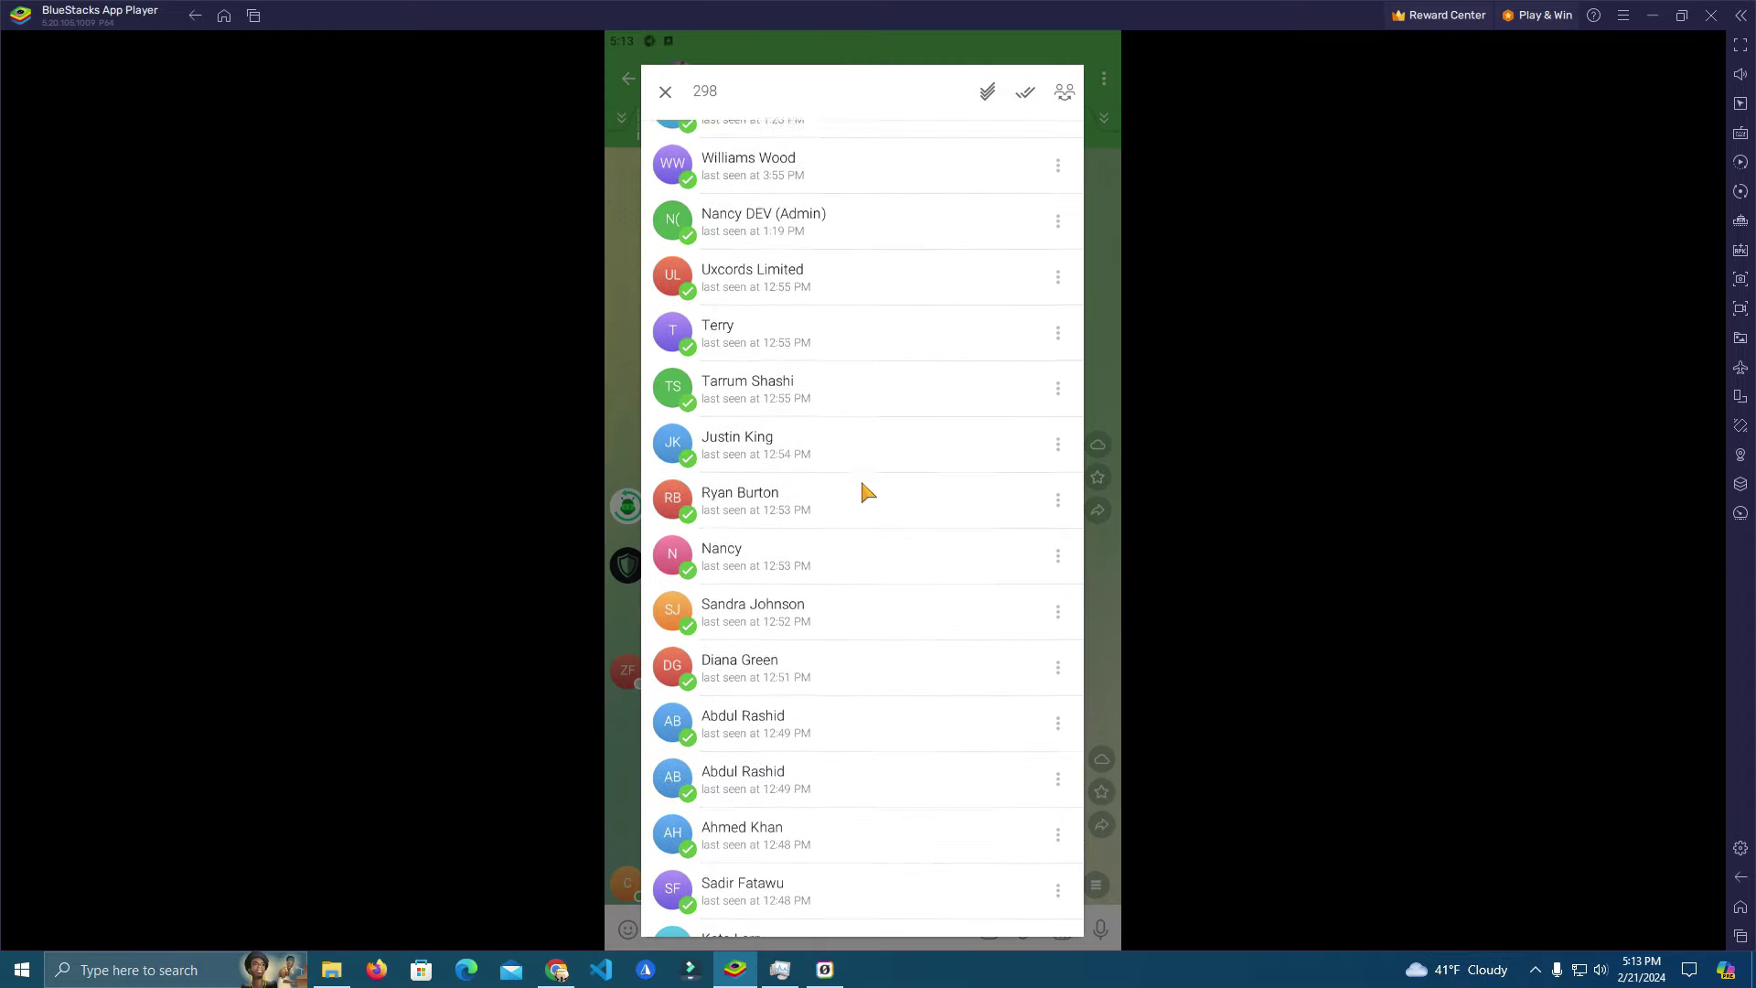
scroll(866, 492, "down", 3)
scroll(864, 491, "down", 3)
scroll(925, 467, "down", 4)
scroll(925, 467, "down", 3)
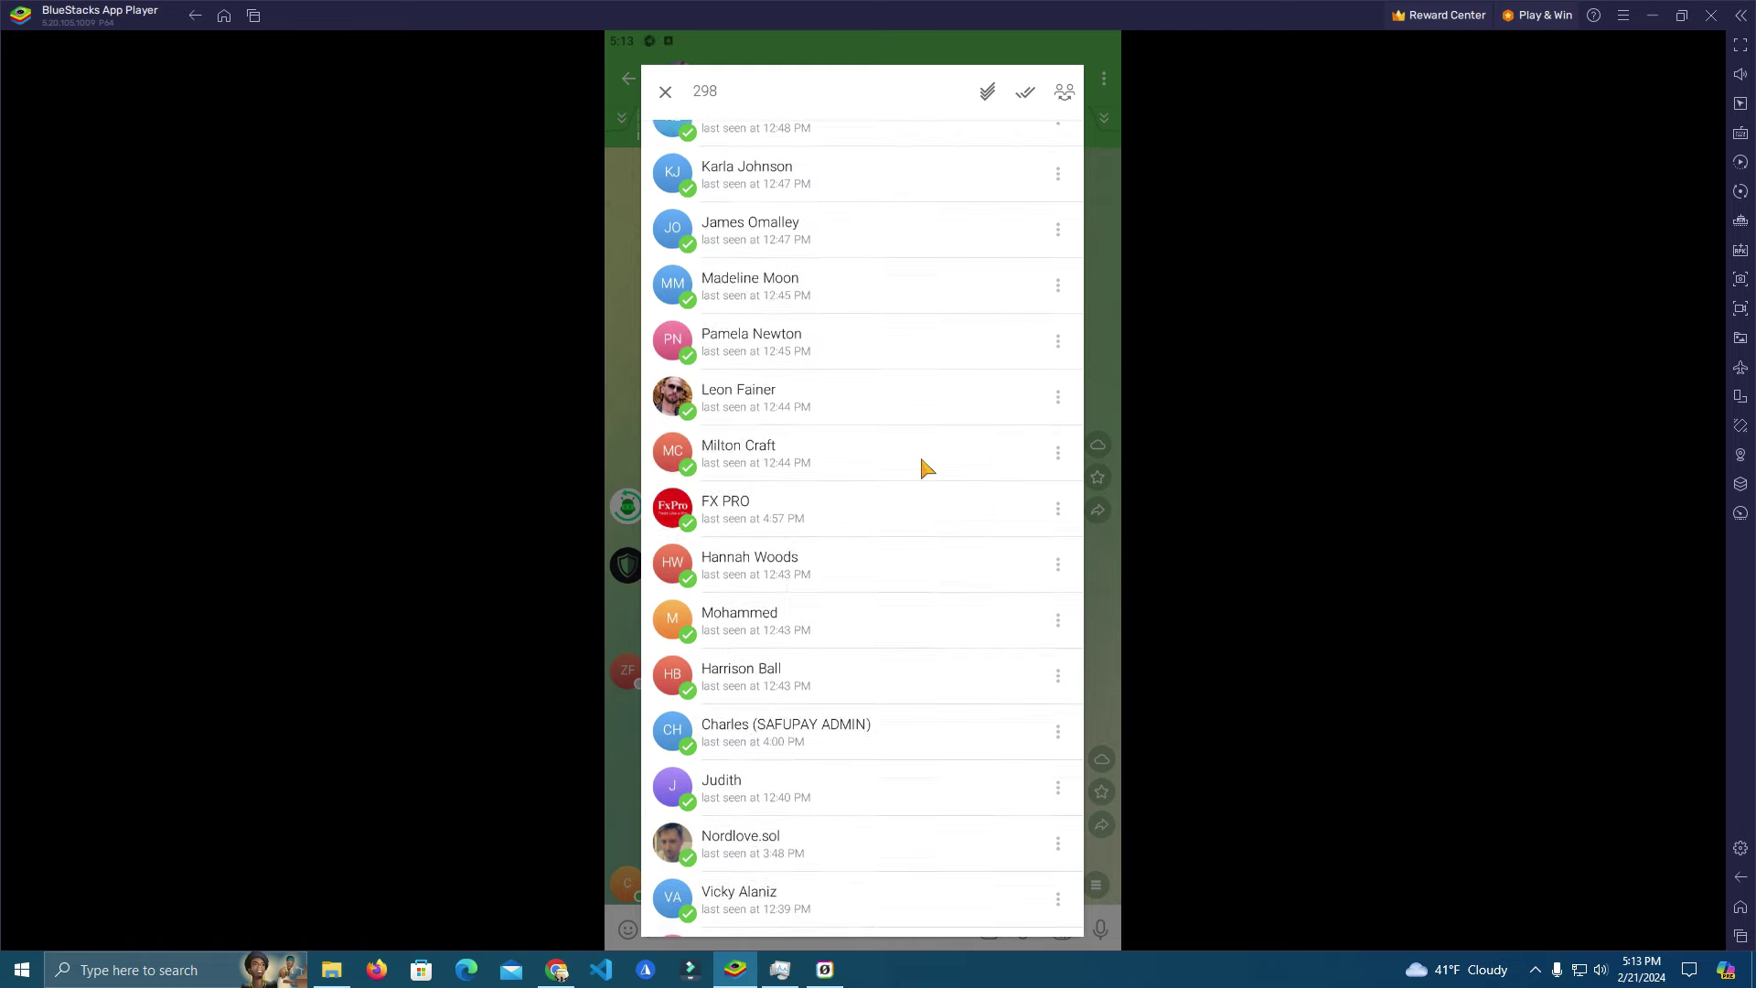
scroll(939, 526, "down", 4)
scroll(939, 525, "down", 3)
scroll(948, 626, "down", 3)
scroll(954, 647, "down", 4)
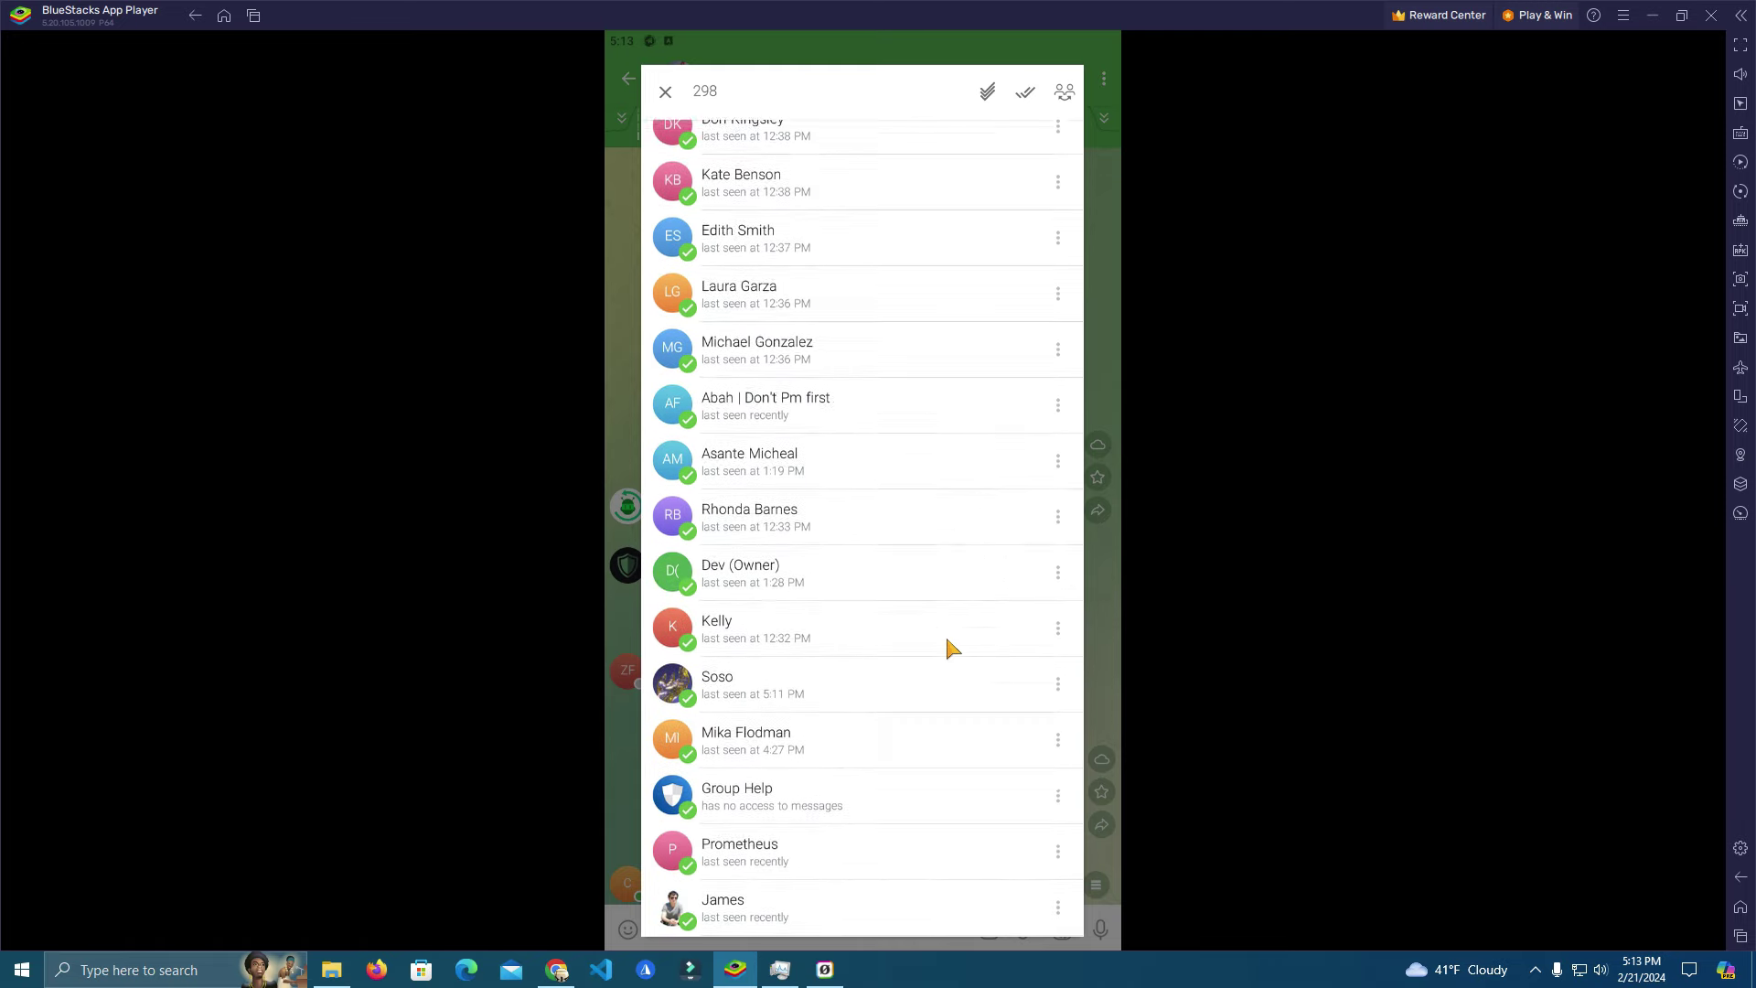
scroll(953, 647, "down", 3)
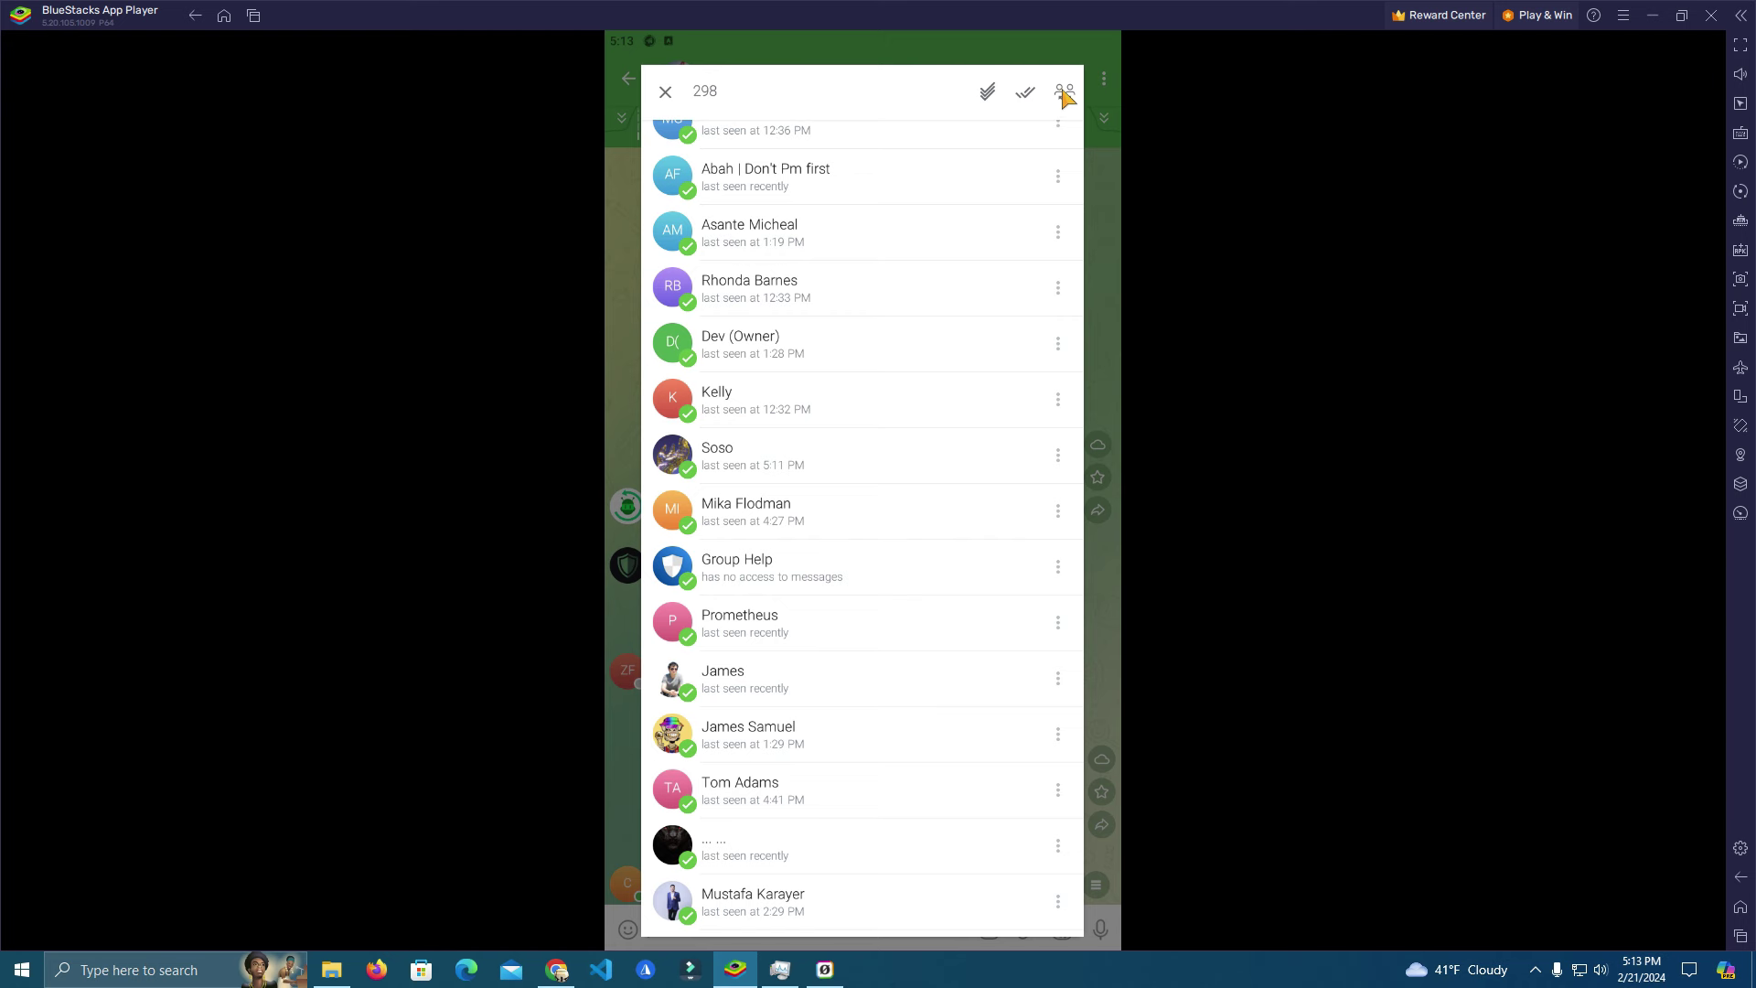
Add the selected members to My group, dismissing the tutorial and too-many-communities error.
left_click(1065, 94)
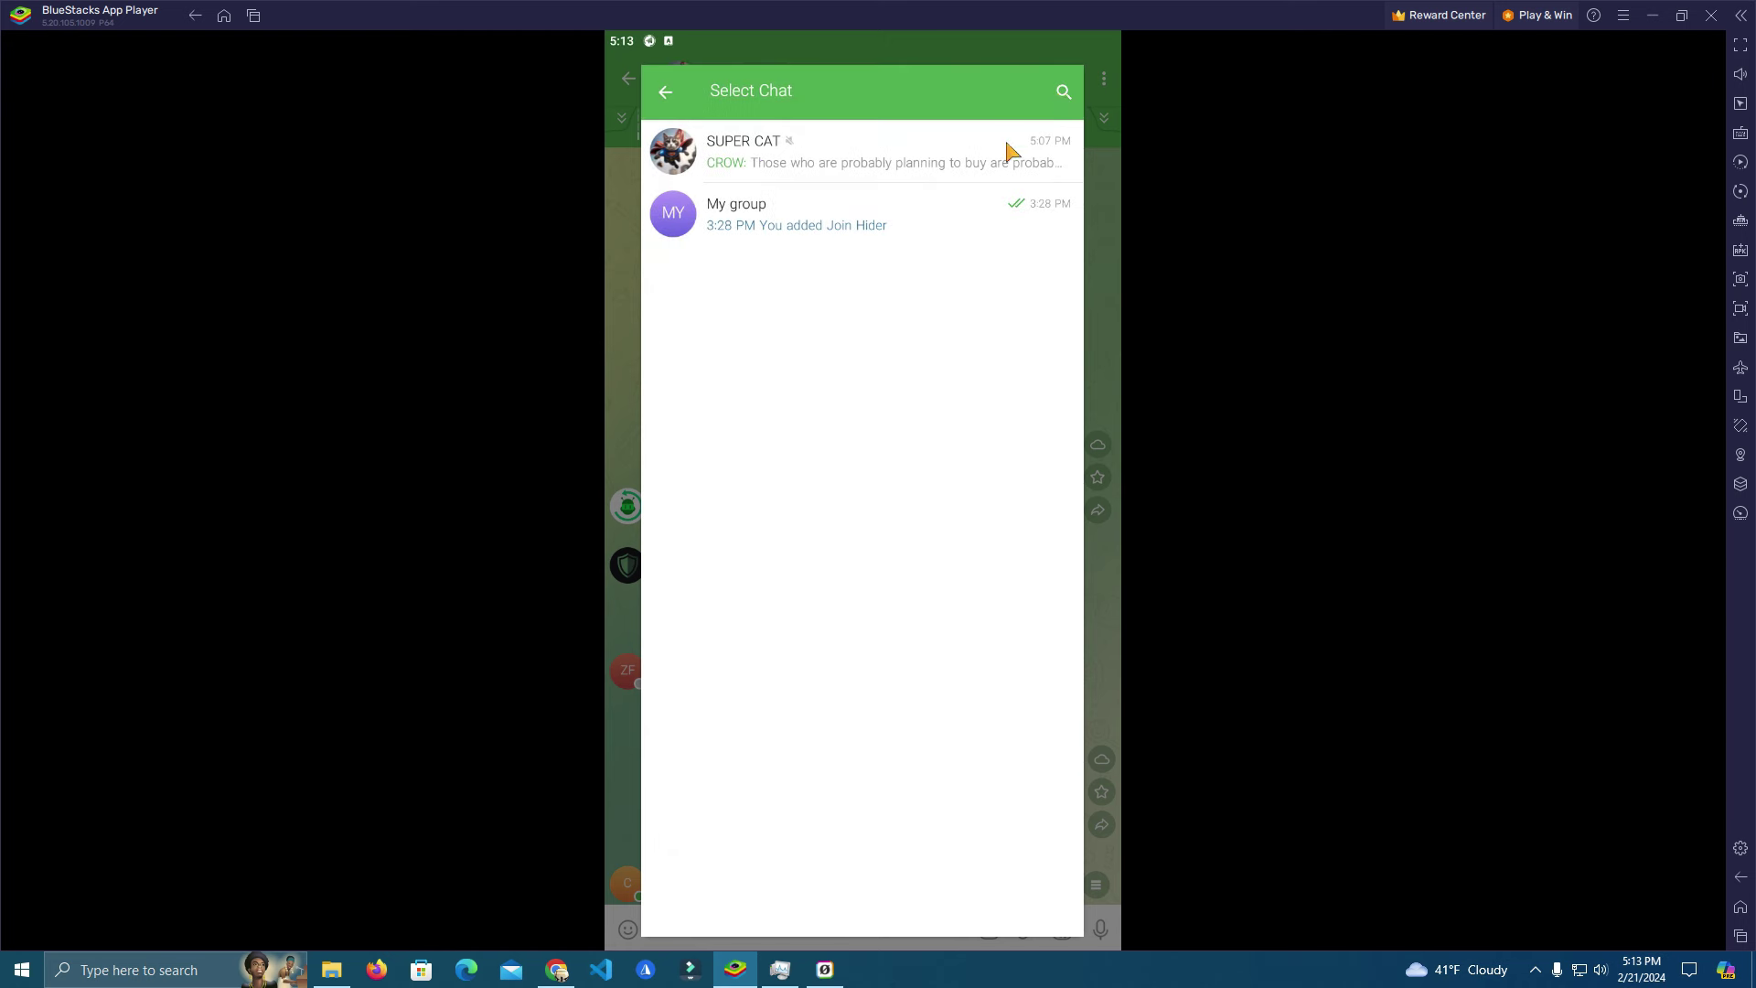
left_click(860, 225)
left_click(639, 73)
left_click(942, 230)
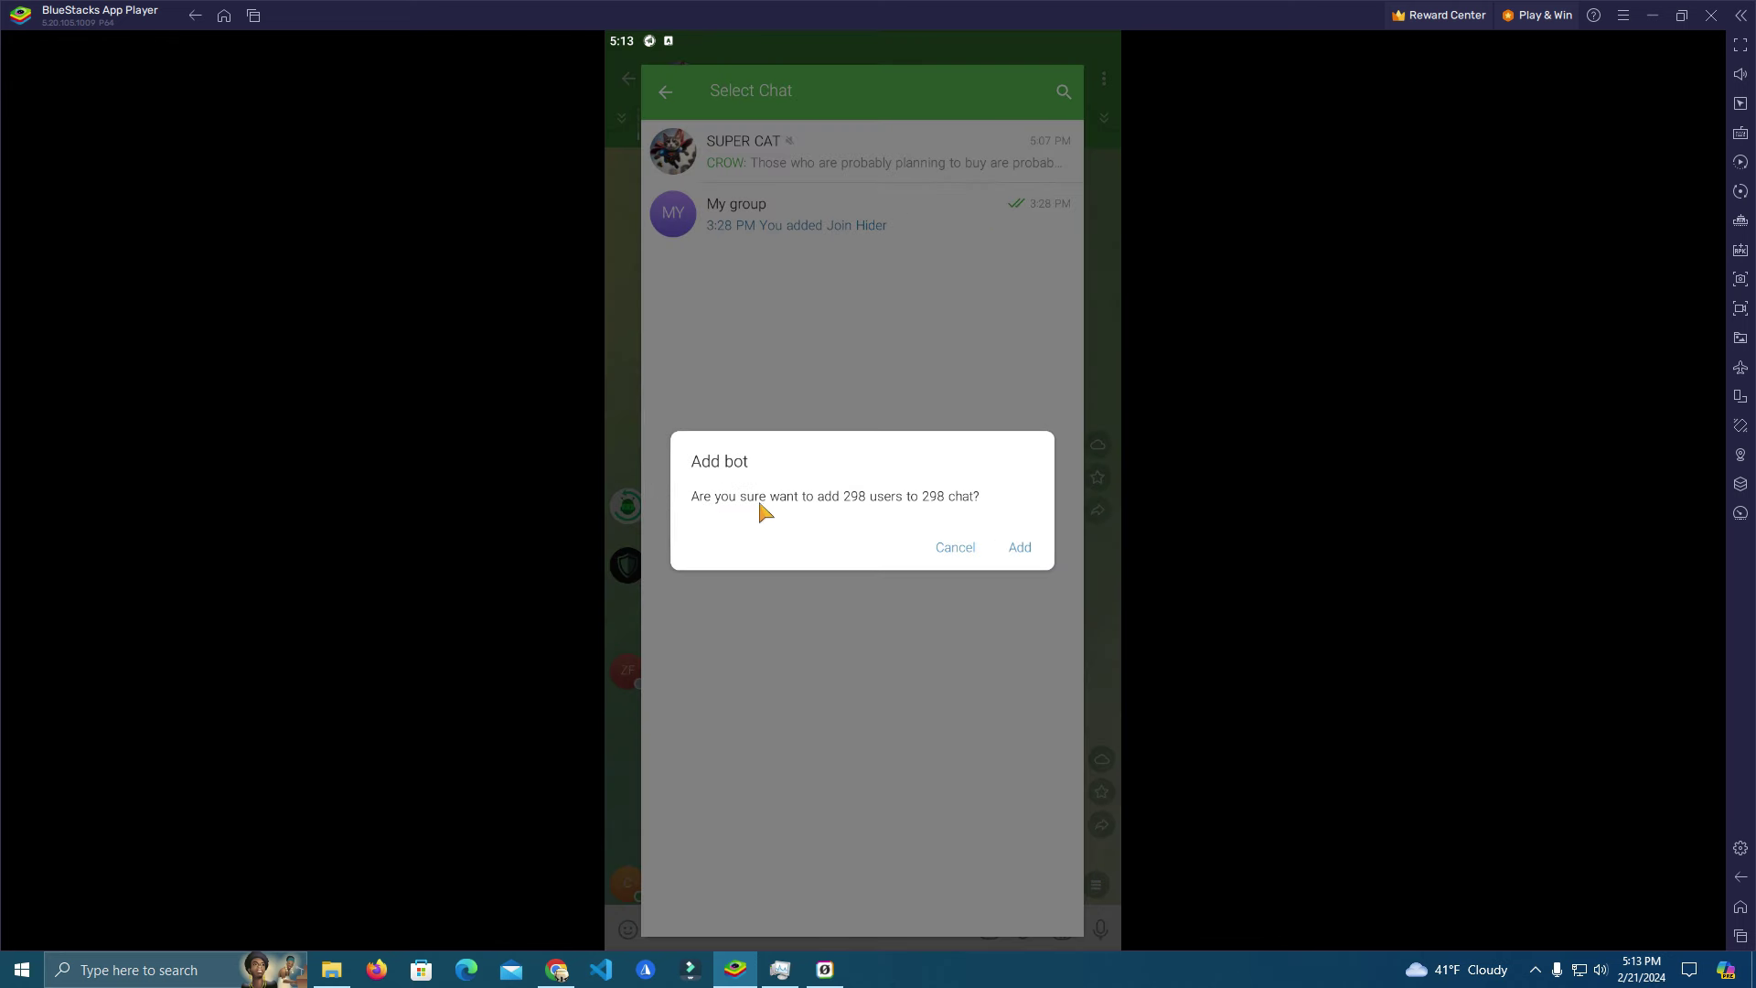
left_click(1020, 548)
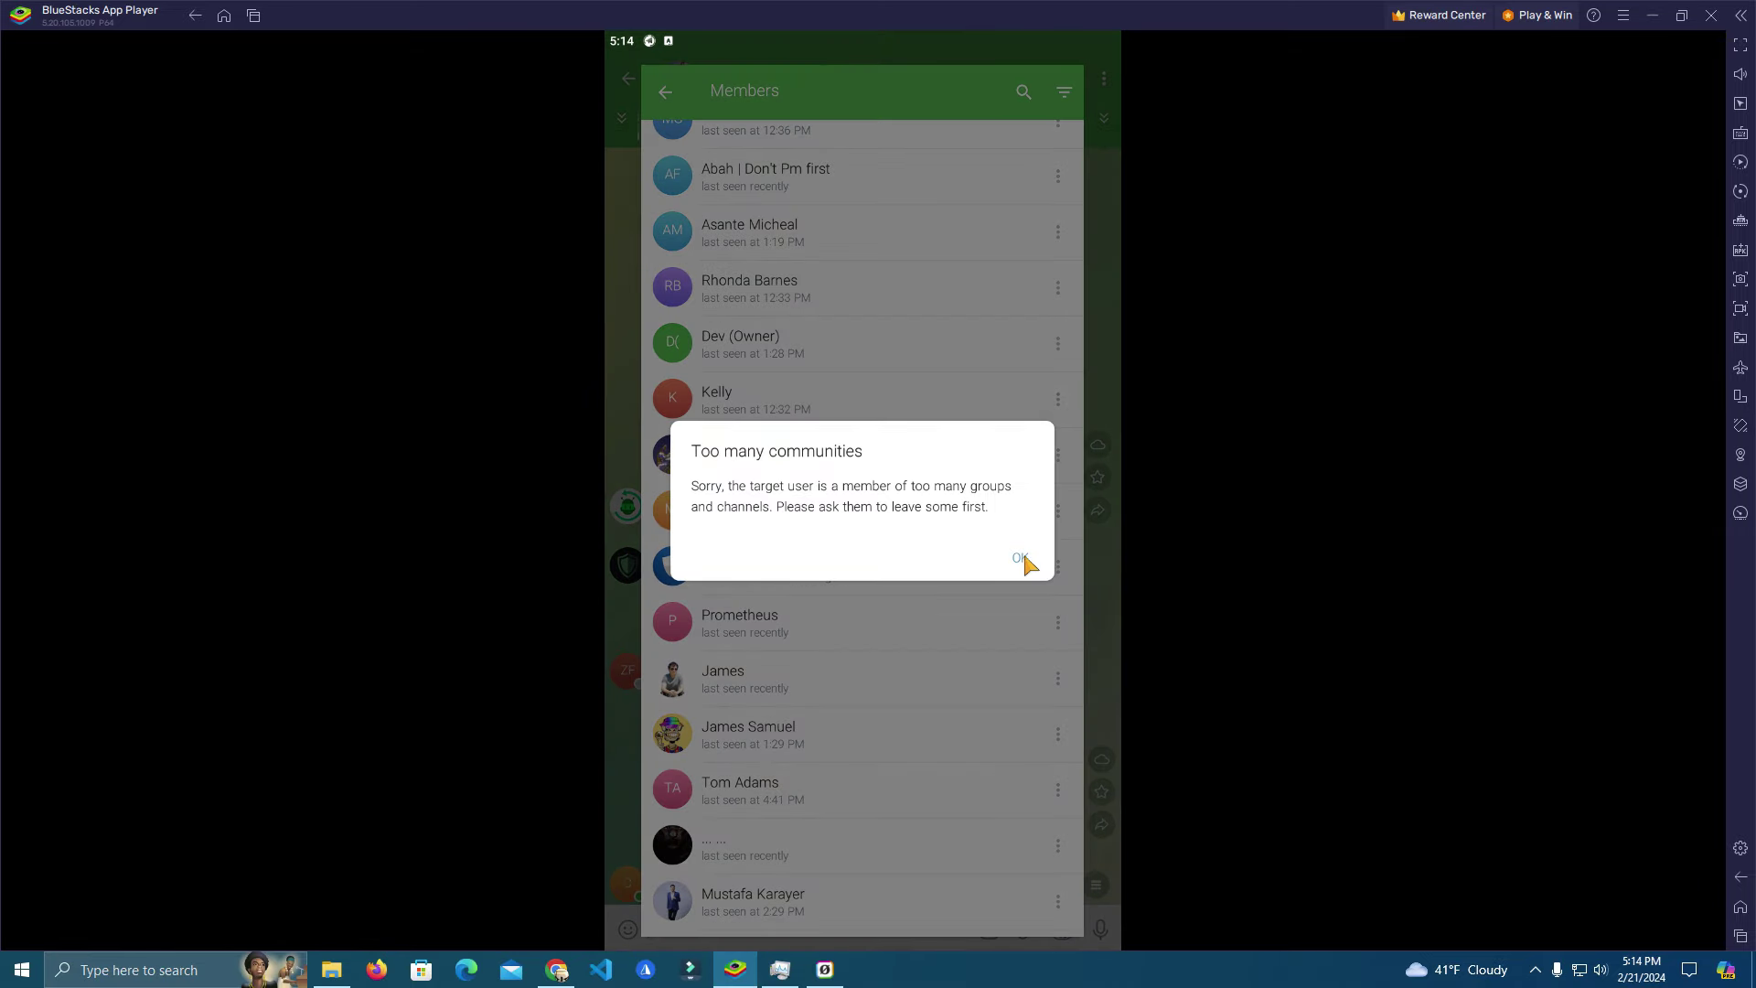
left_click(1020, 558)
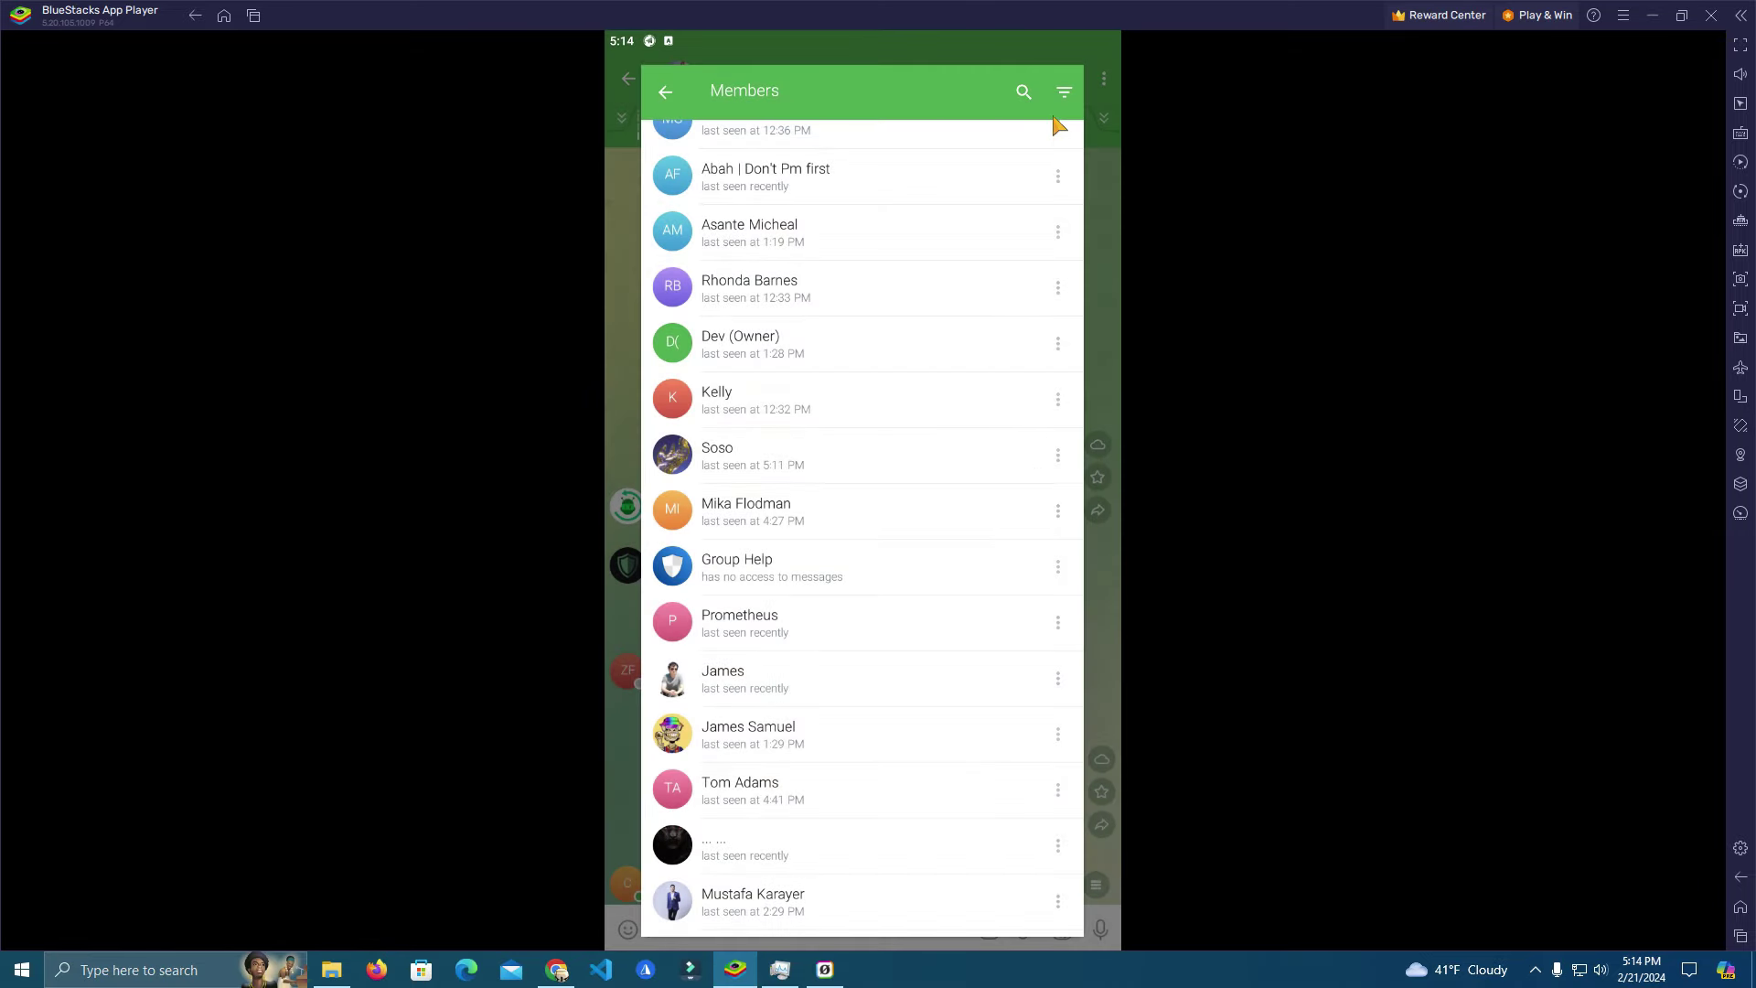
scroll(906, 413, "up", 3)
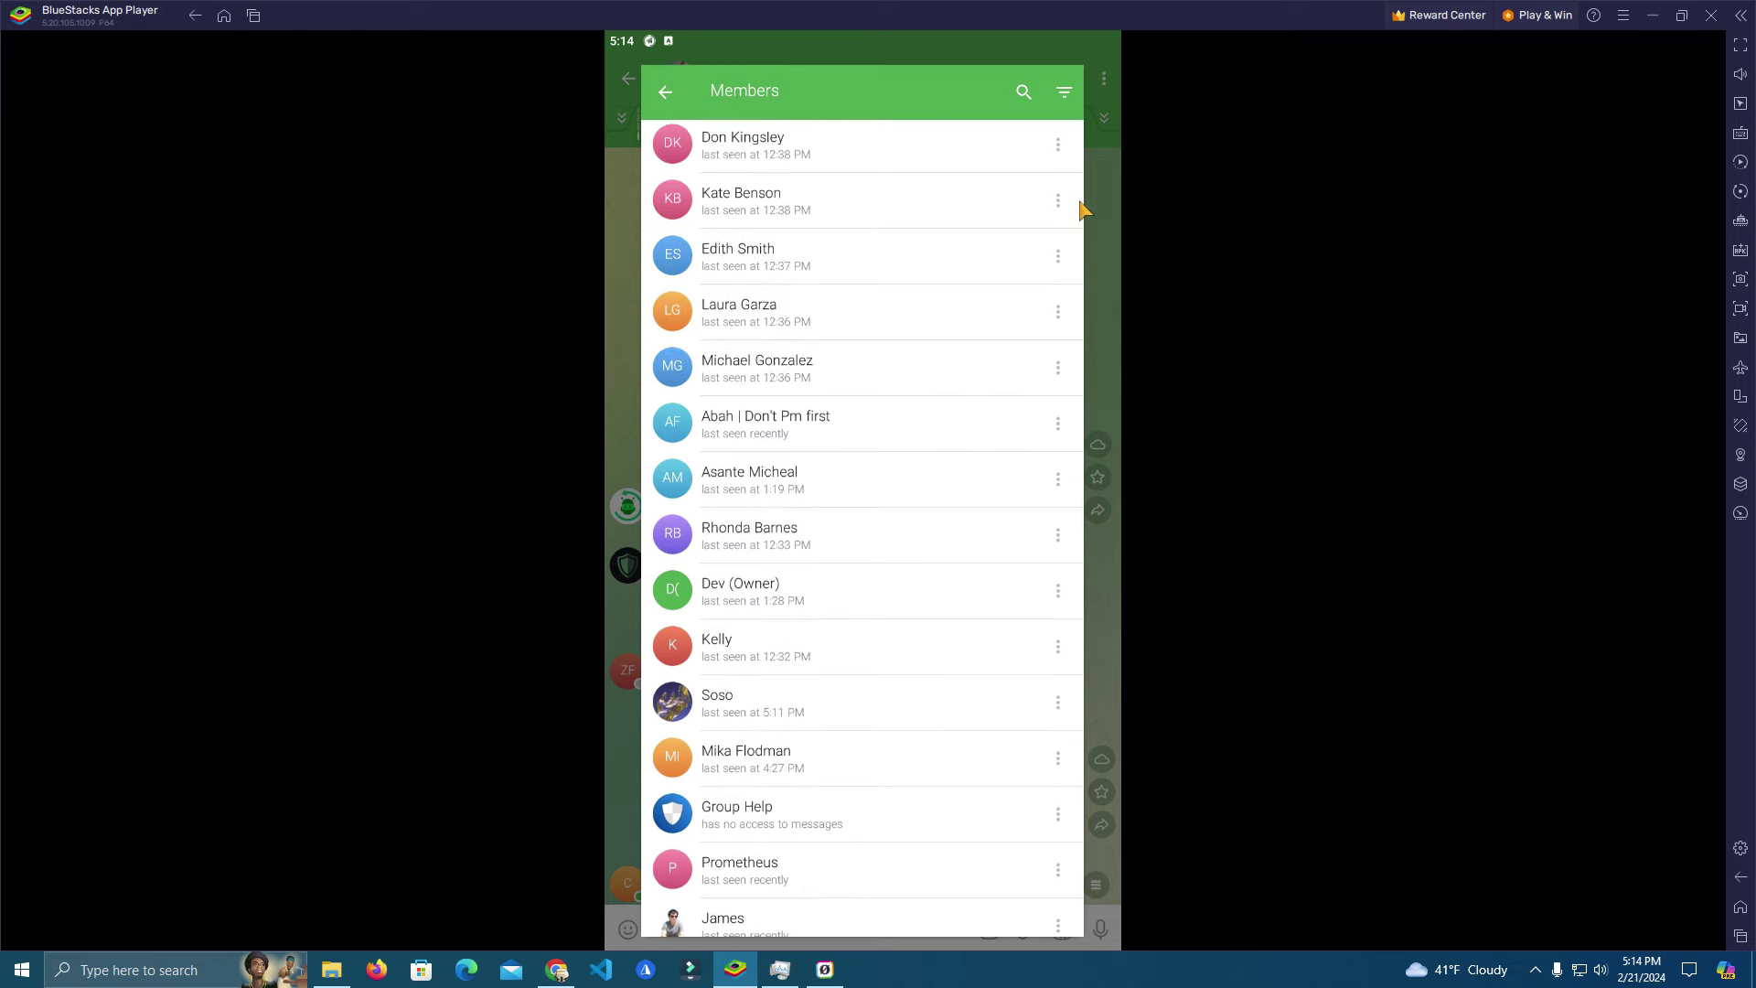
left_click(666, 90)
Open My group's info to confirm its 13 members, then return to the chat list.
left_click(629, 78)
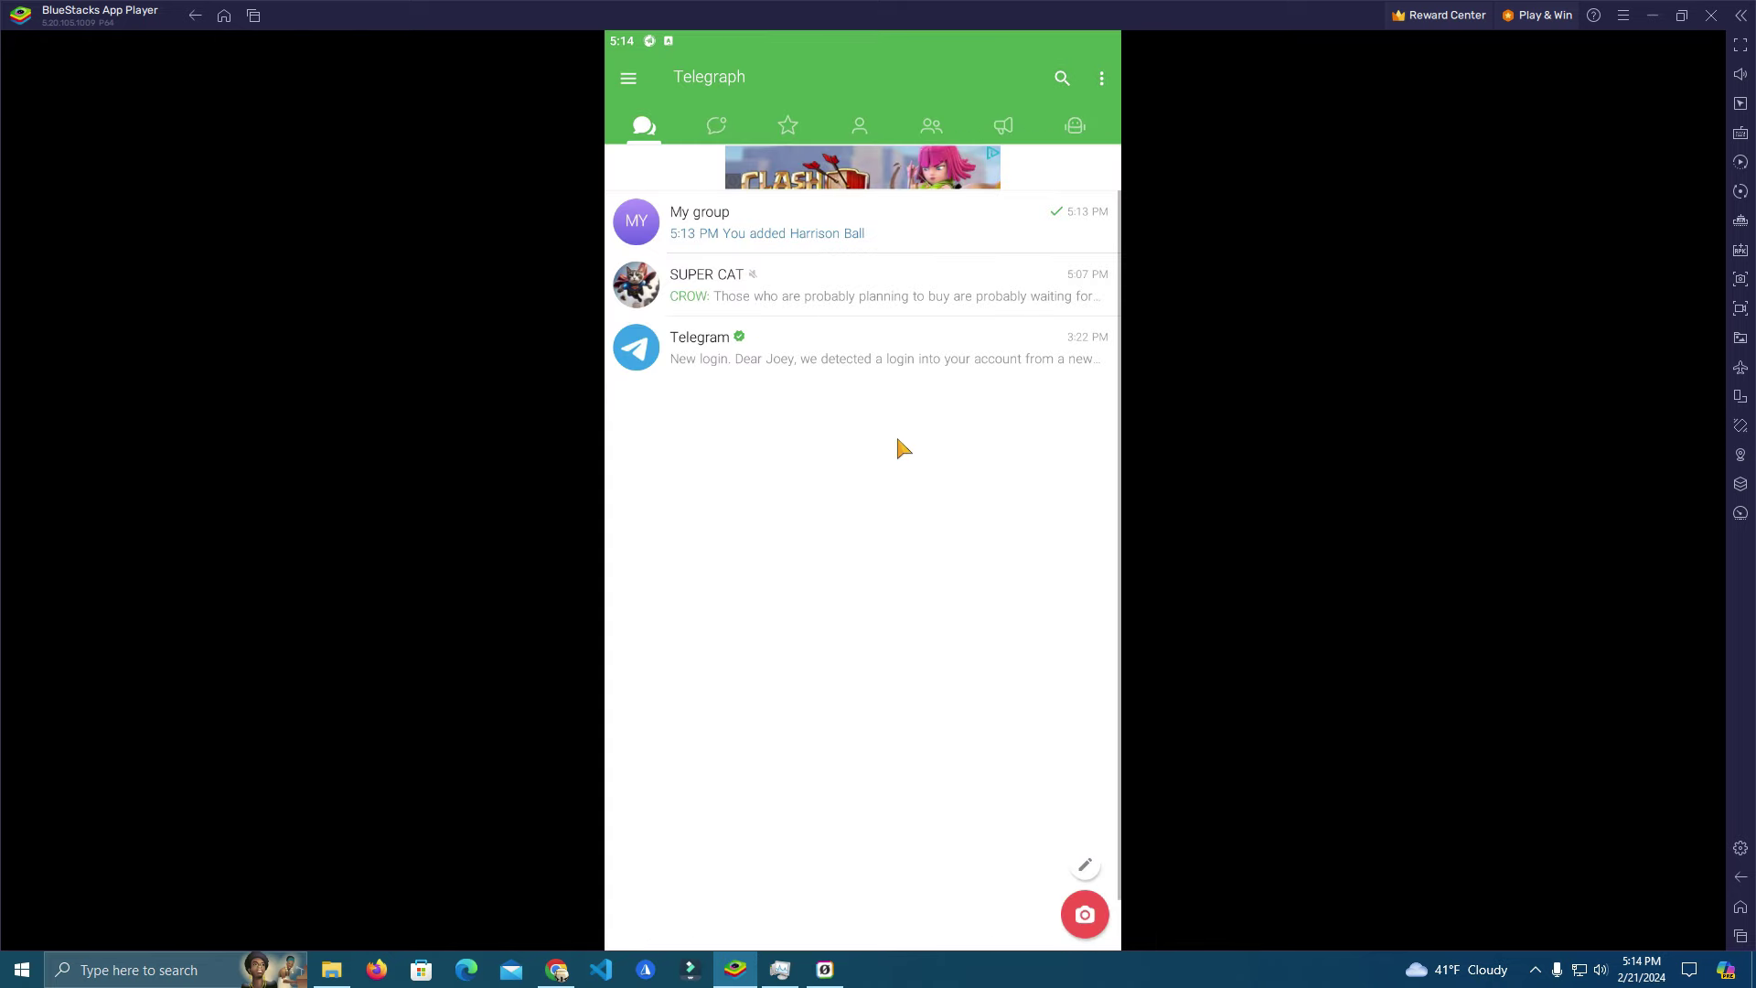
left_click(865, 226)
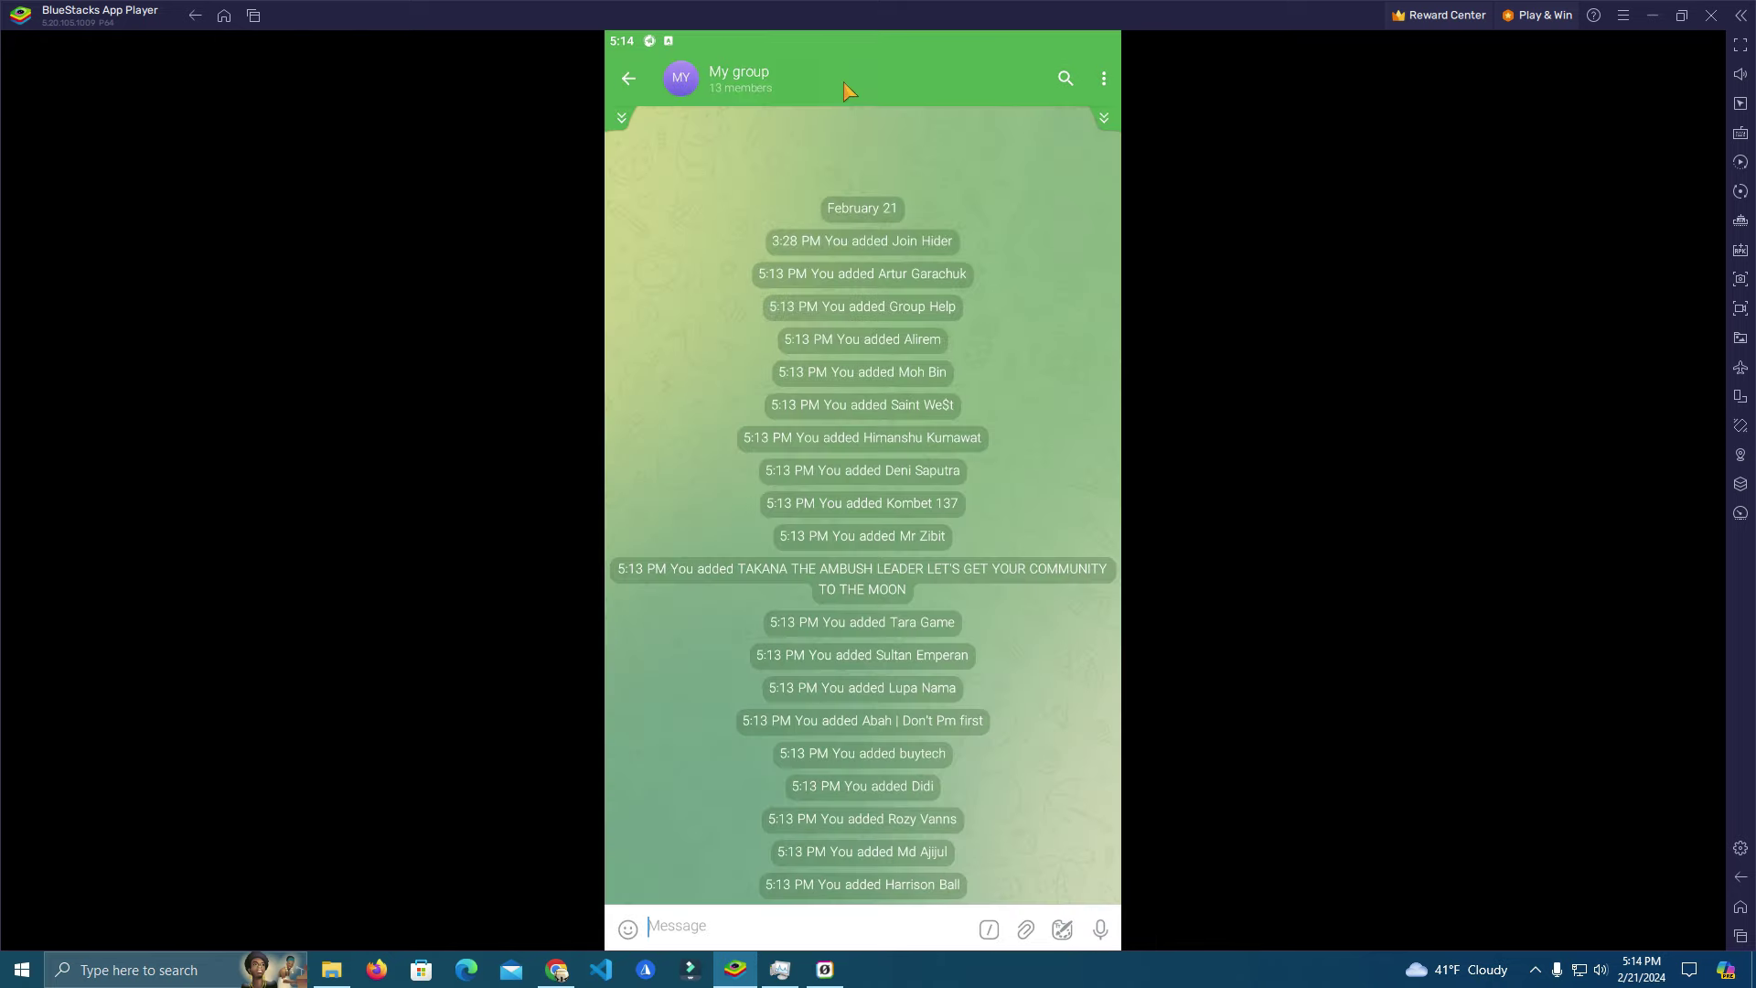
left_click(843, 87)
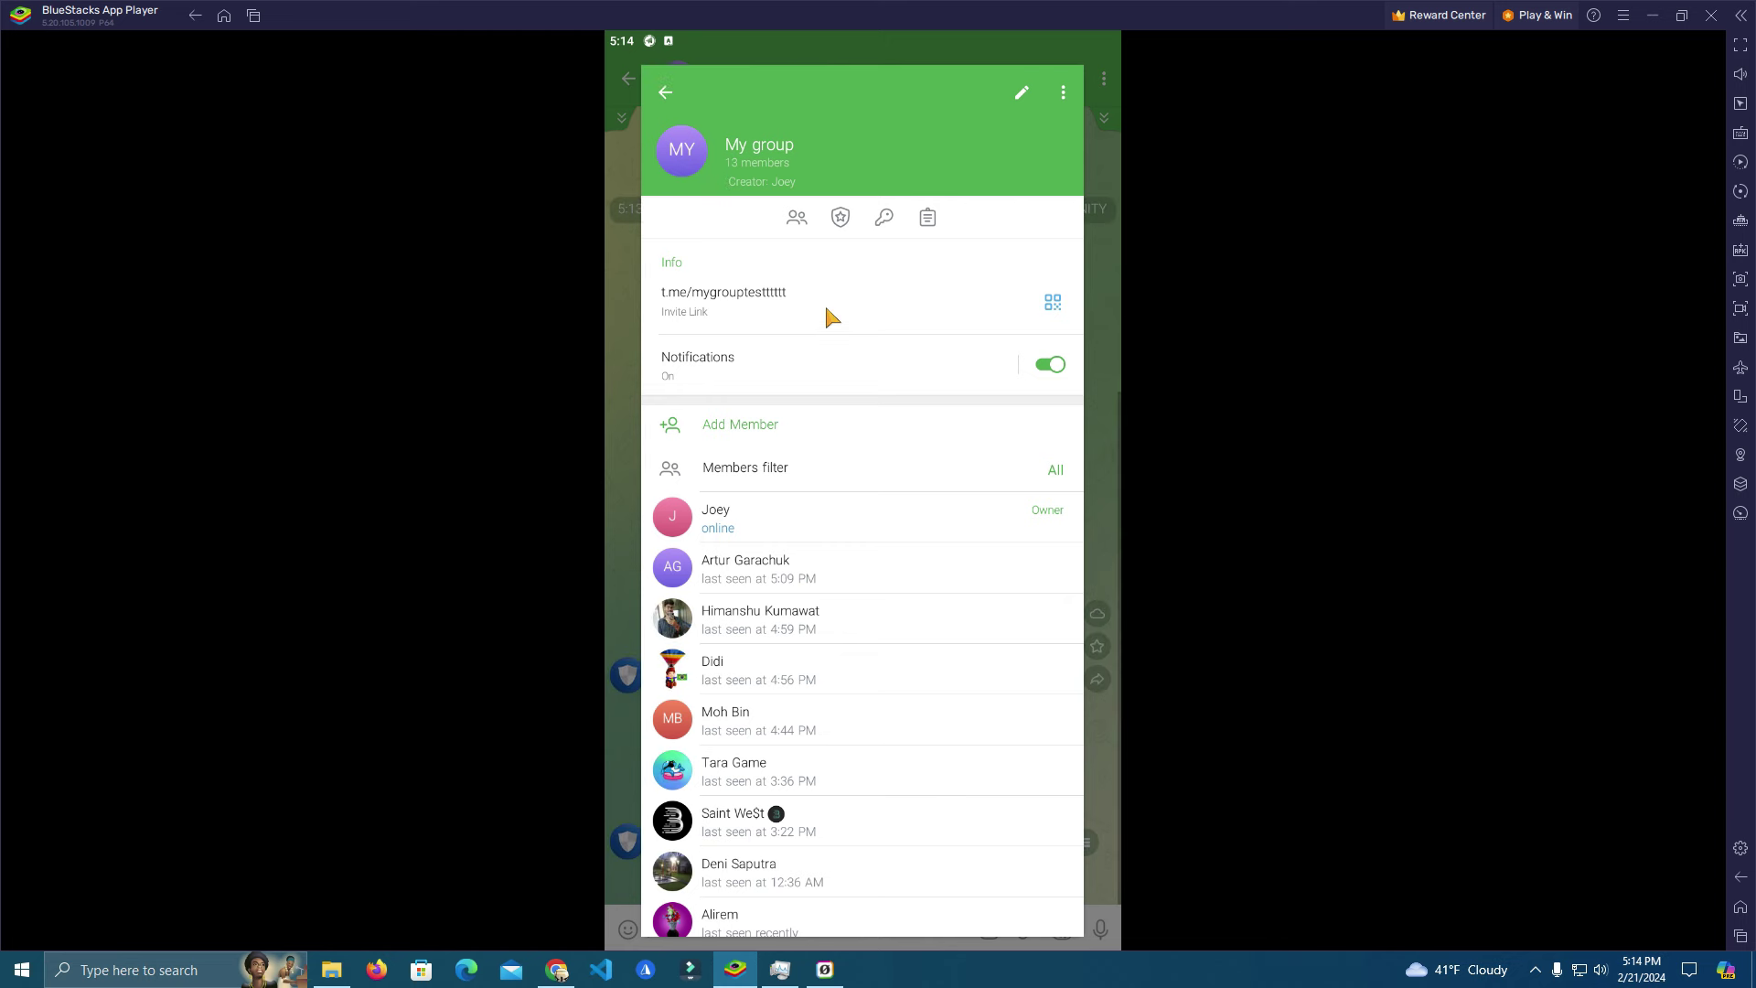
left_click(666, 93)
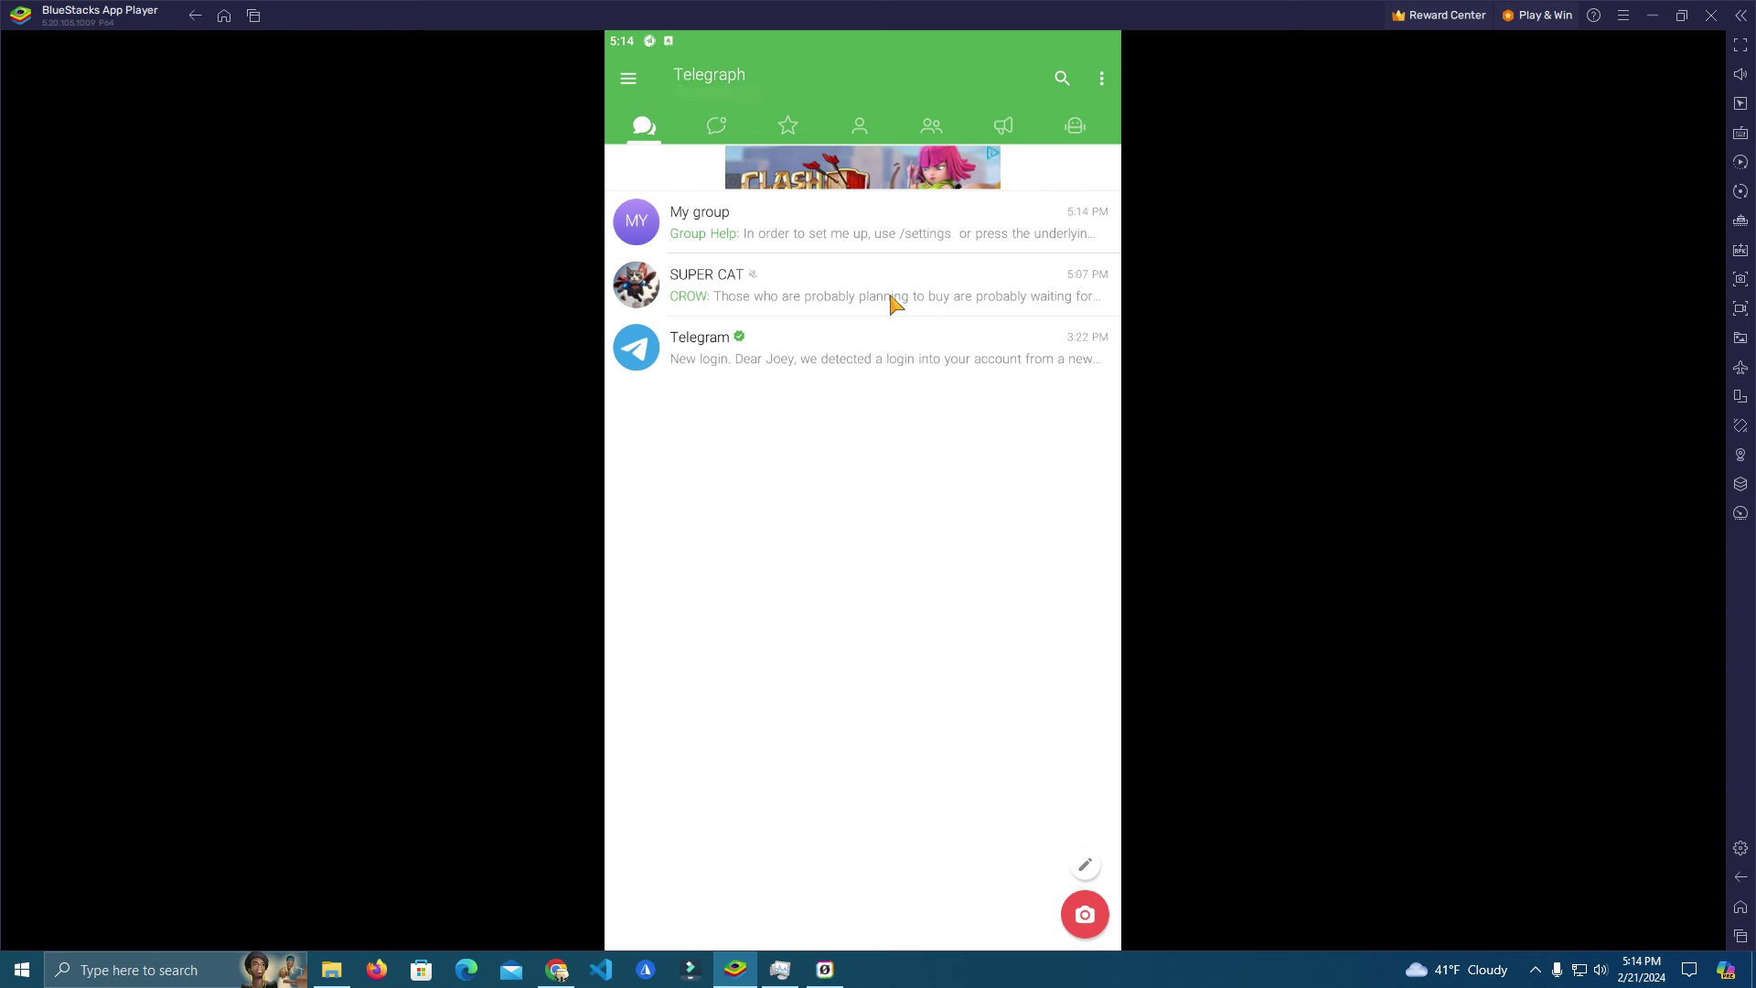
Reopen SUPER CAT and reach its member list through group info and the options menu.
left_click(910, 285)
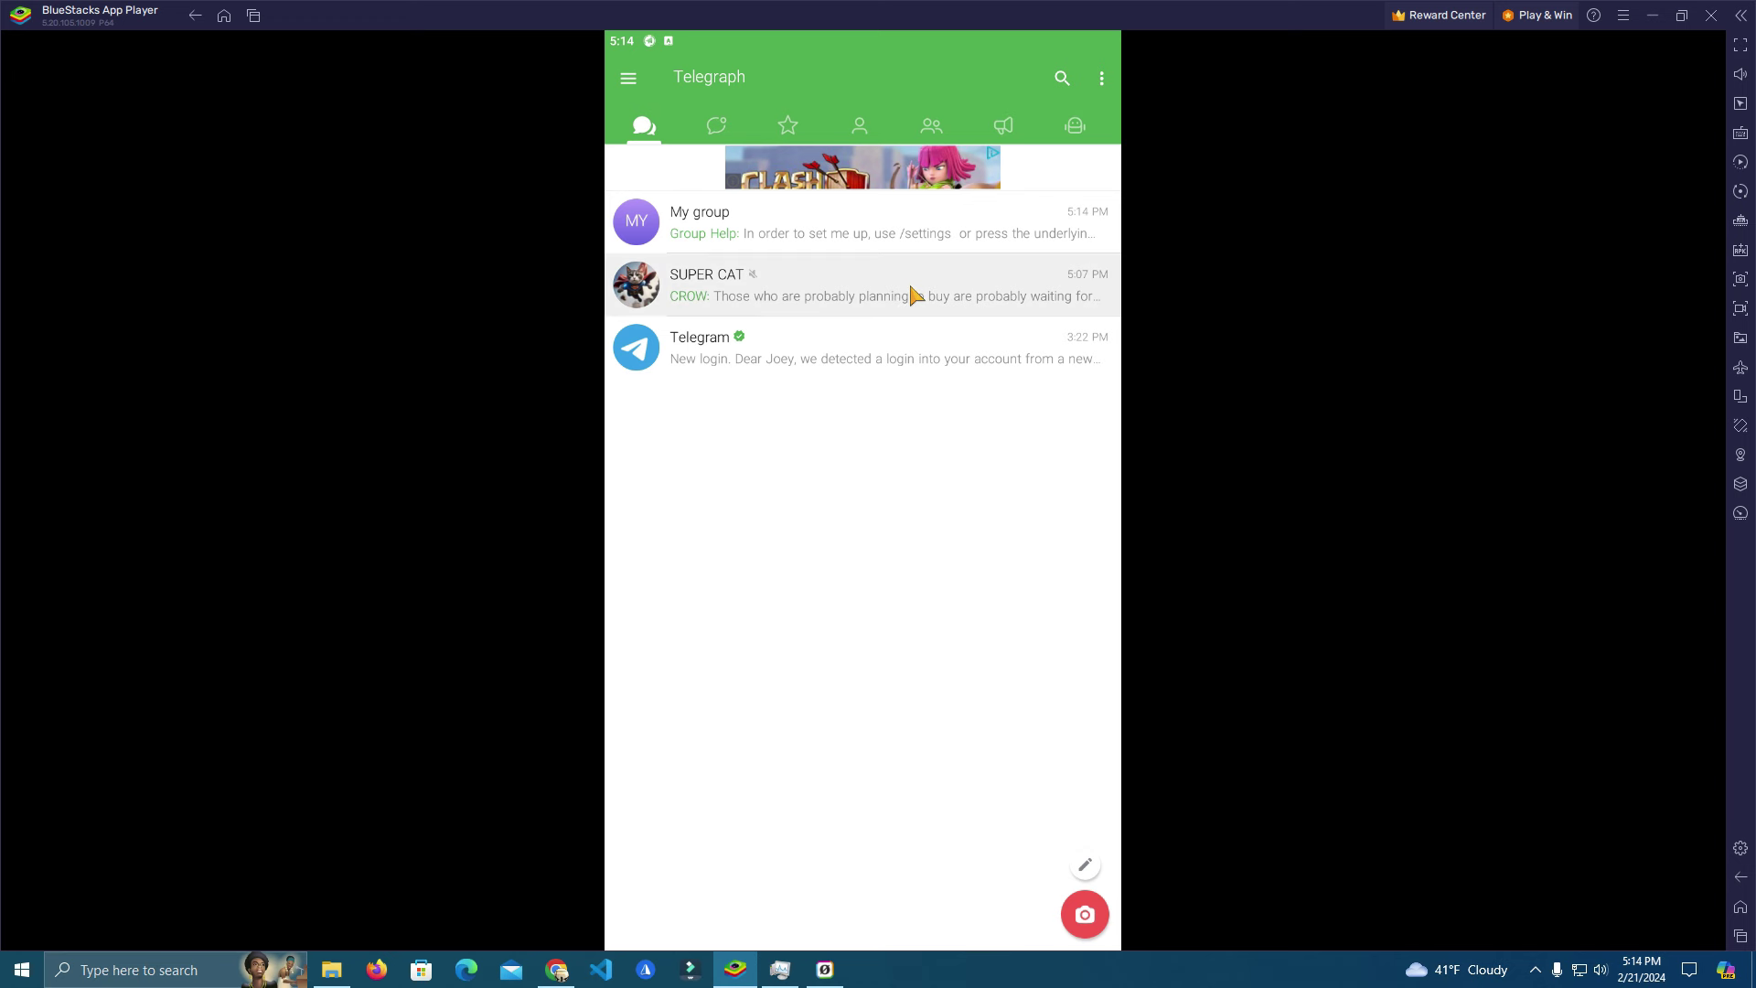
left_click(738, 305)
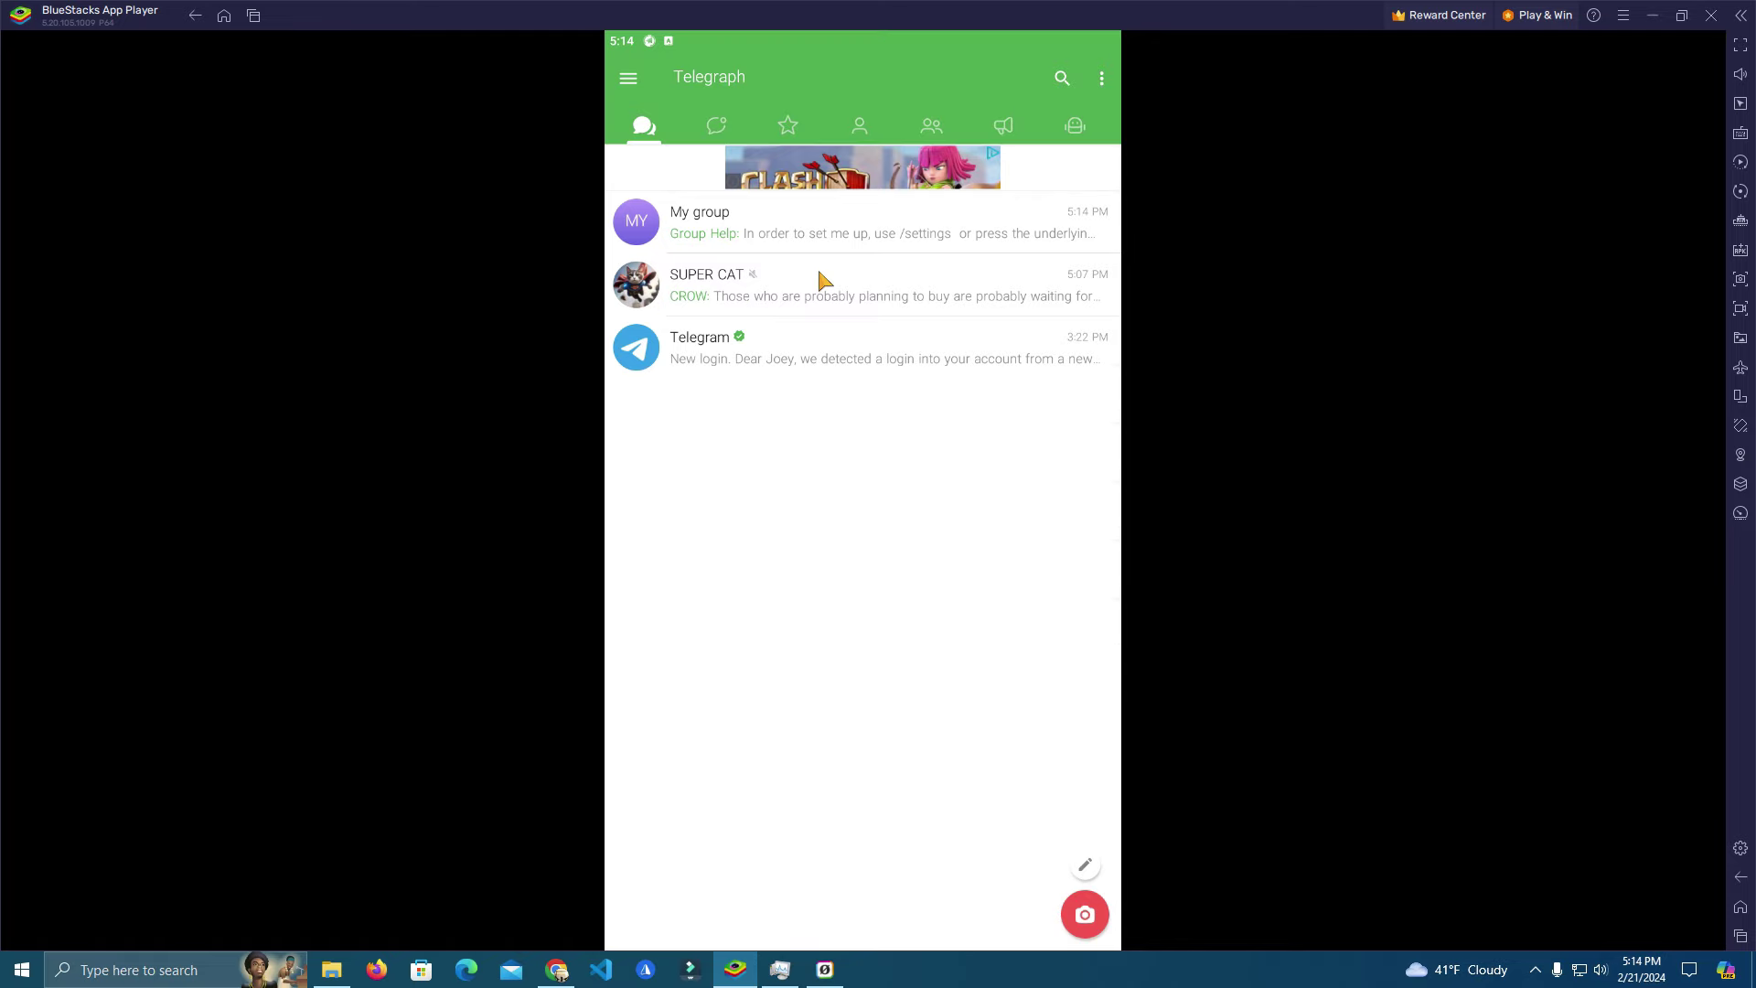
left_click(823, 288)
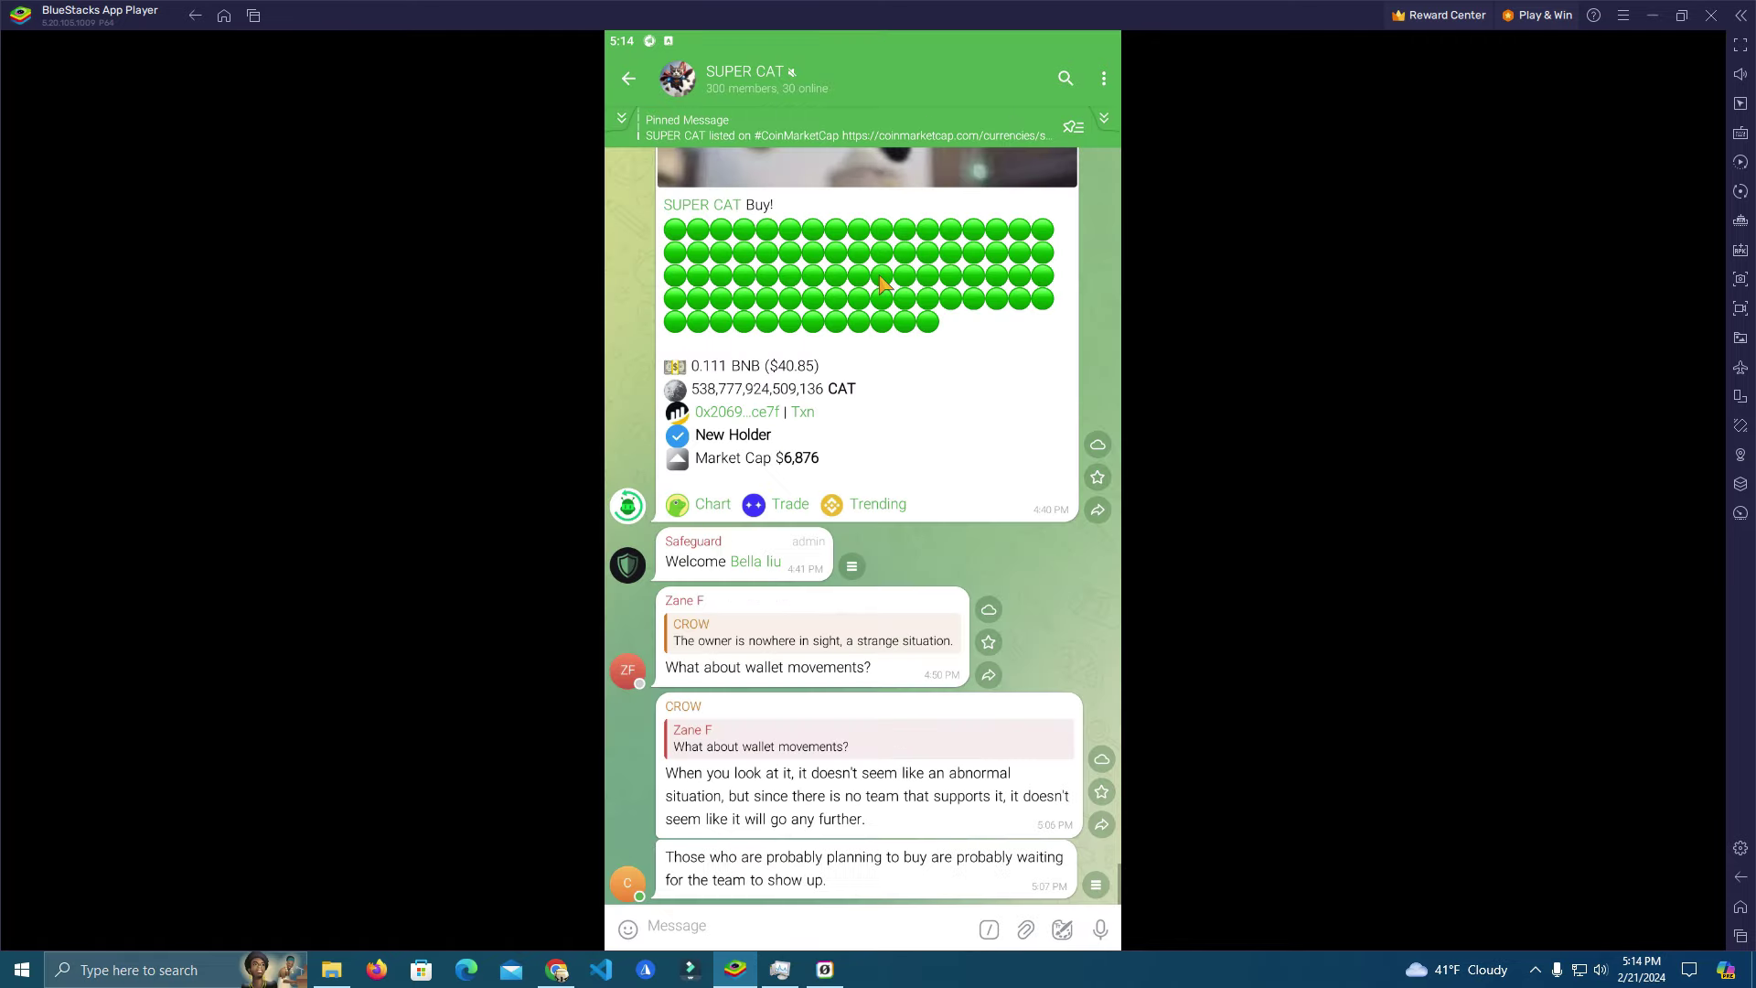
left_click(848, 76)
left_click(1063, 93)
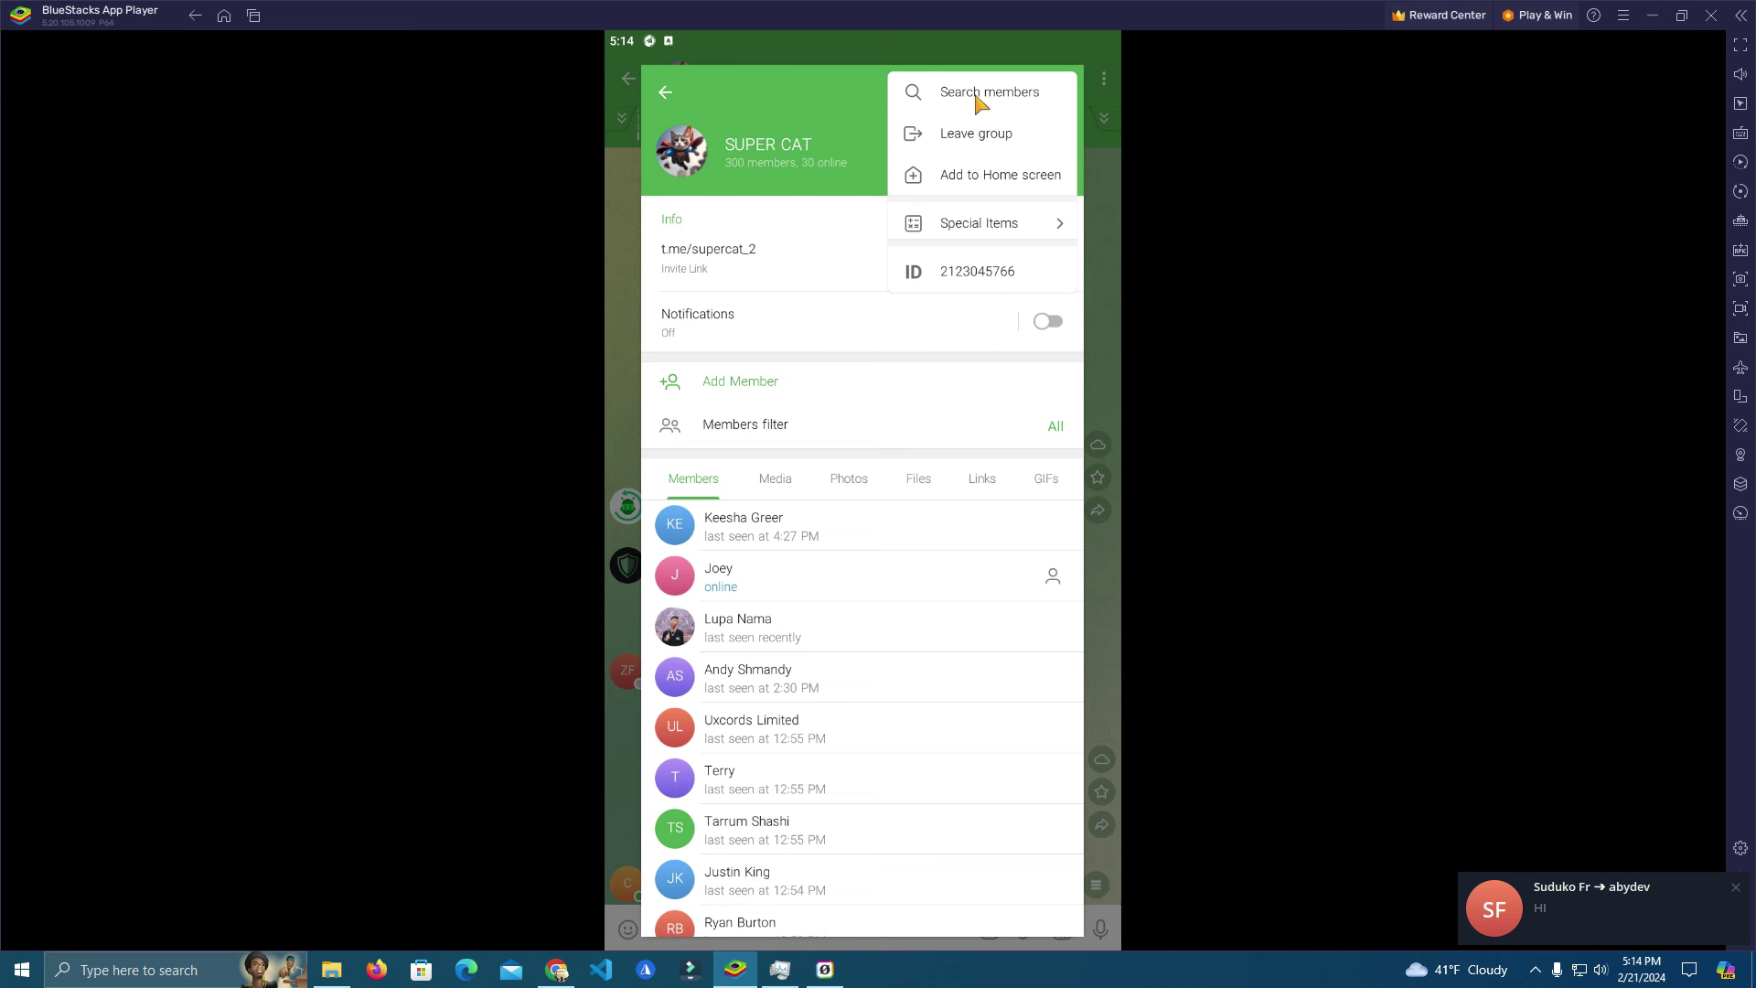
left_click(977, 96)
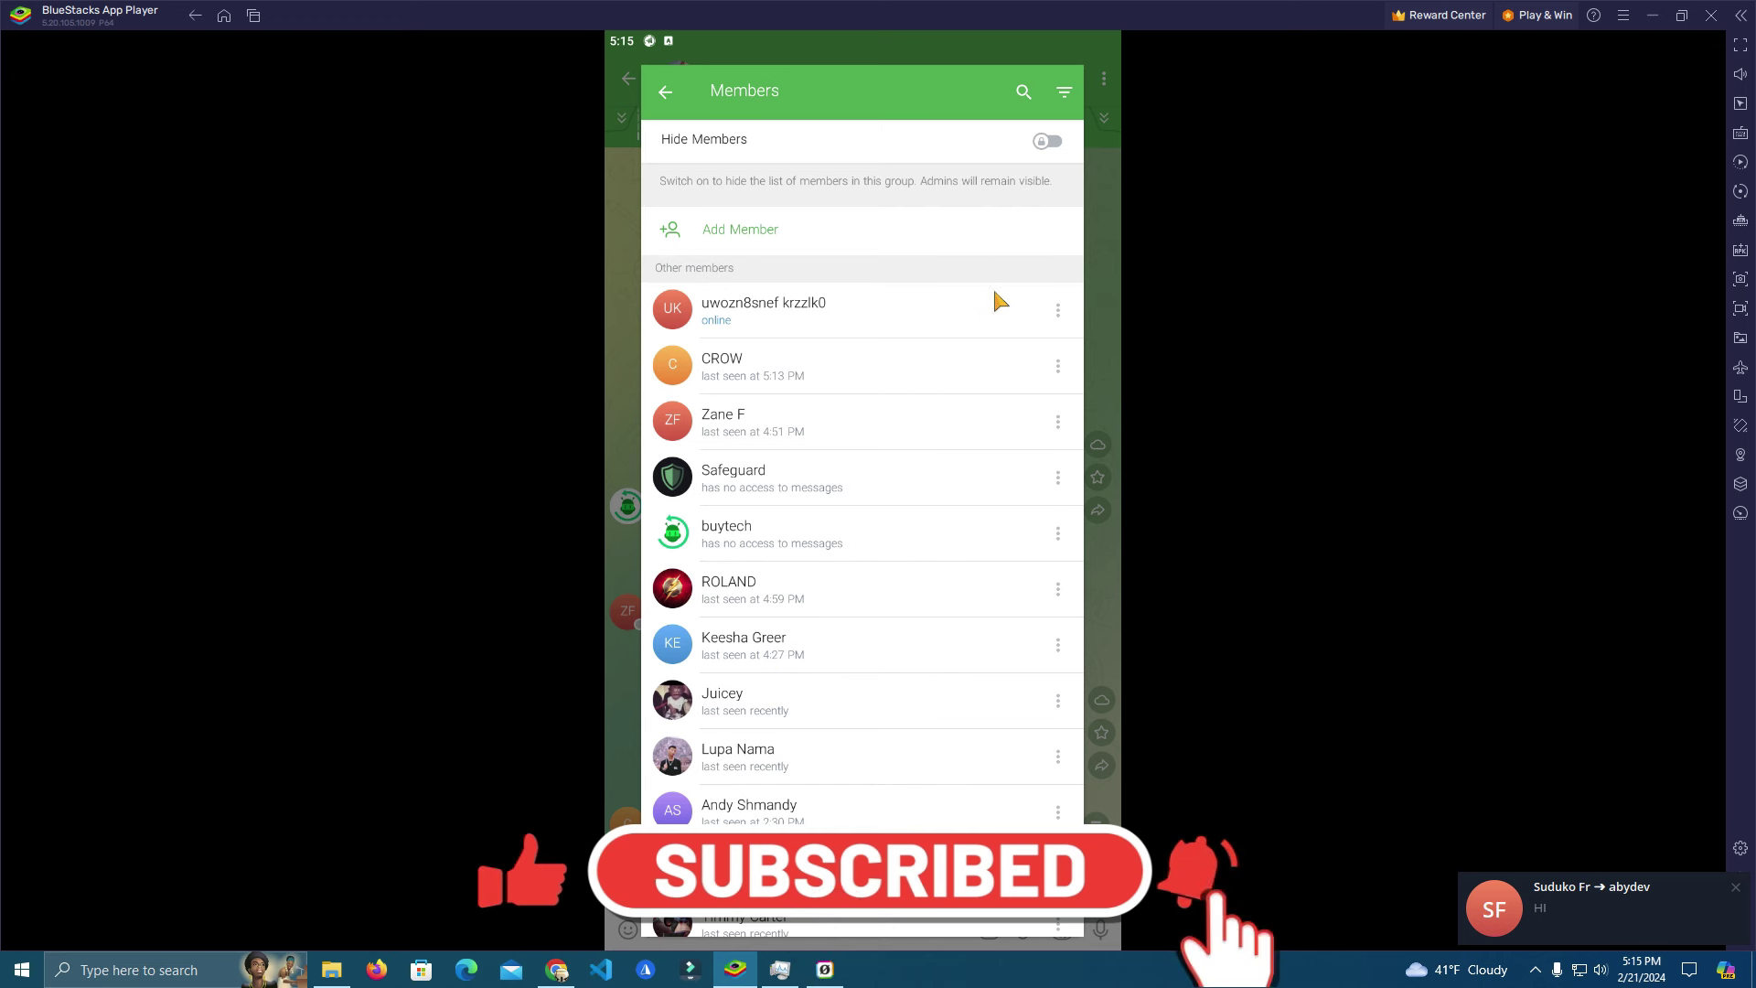
Select the 199 loaded members, starting with CROW, and add them to My group.
left_click(793, 369)
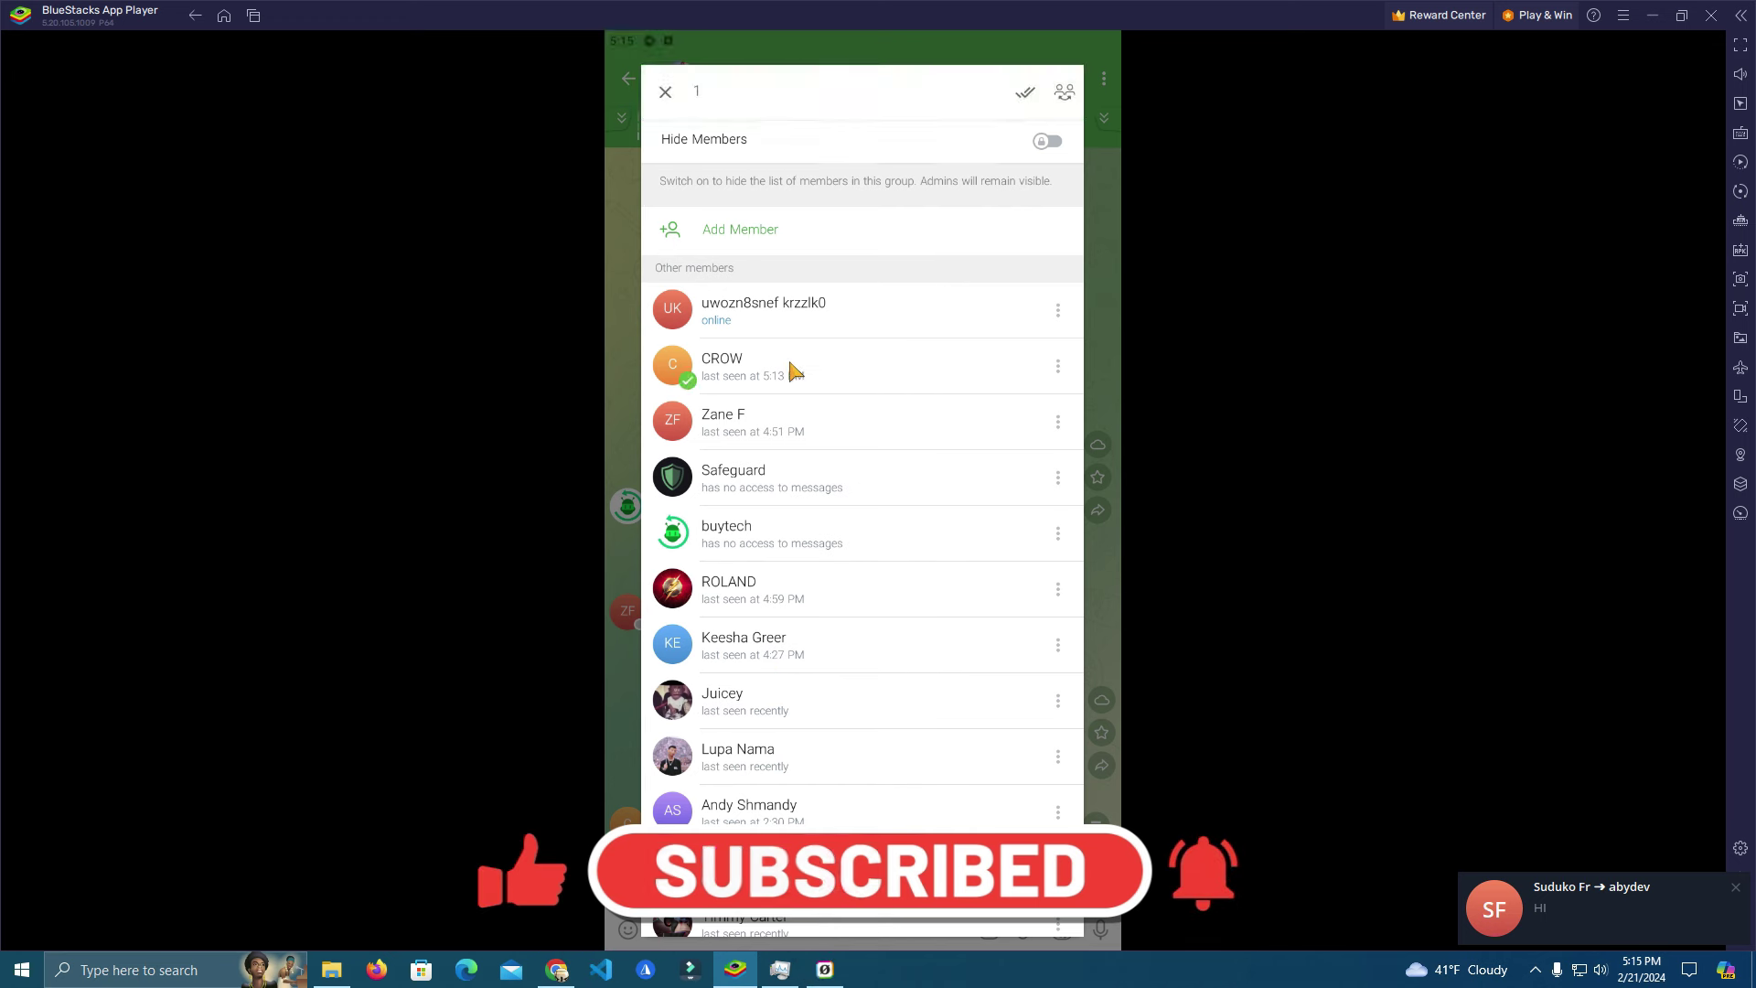
left_click(755, 420)
left_click(1025, 96)
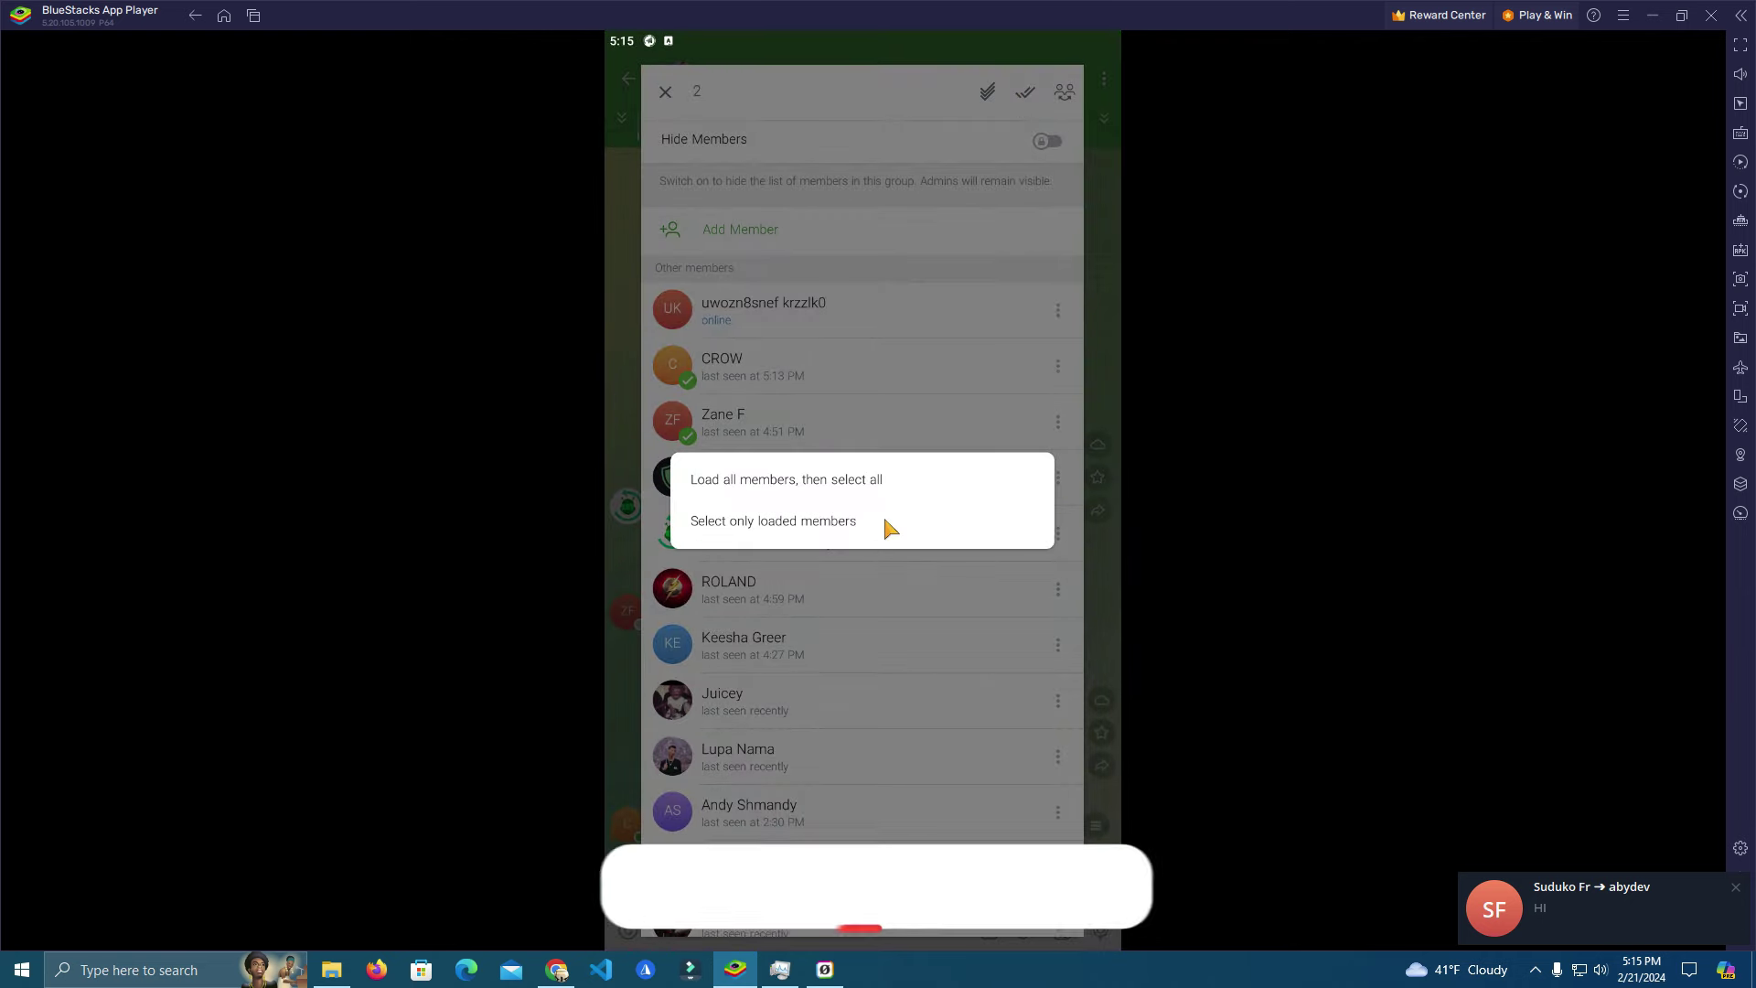
left_click(860, 483)
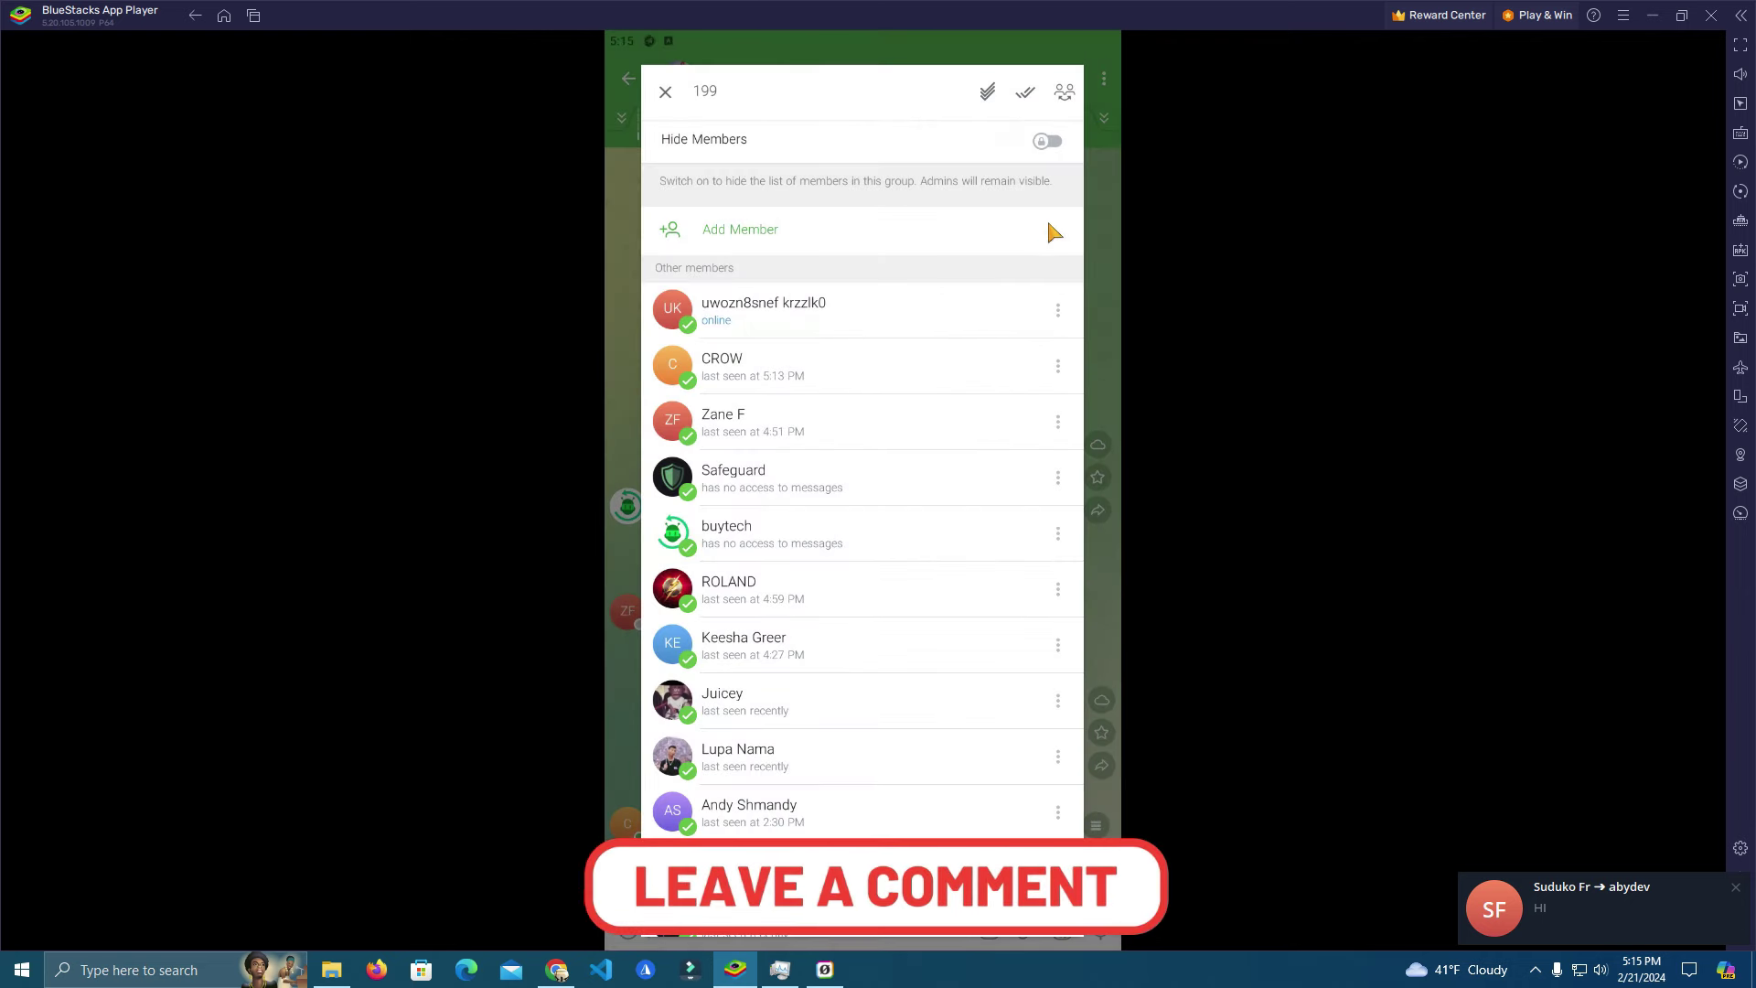
left_click(1065, 92)
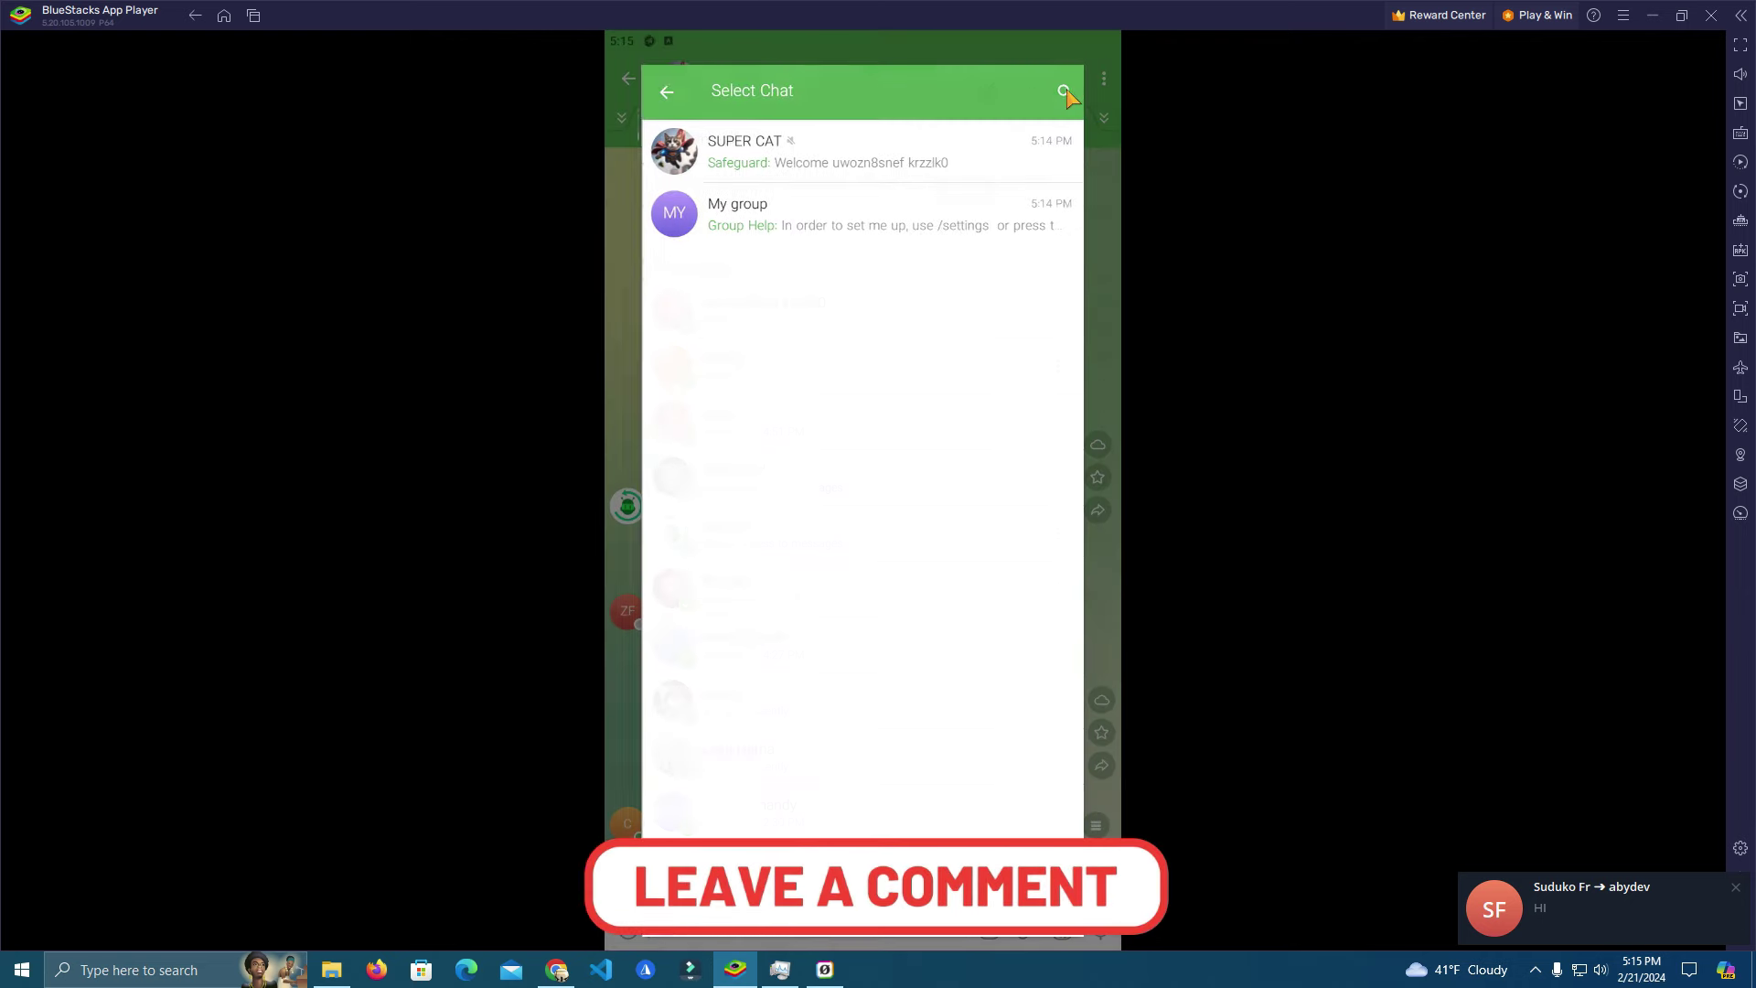
left_click(885, 217)
left_click(1019, 549)
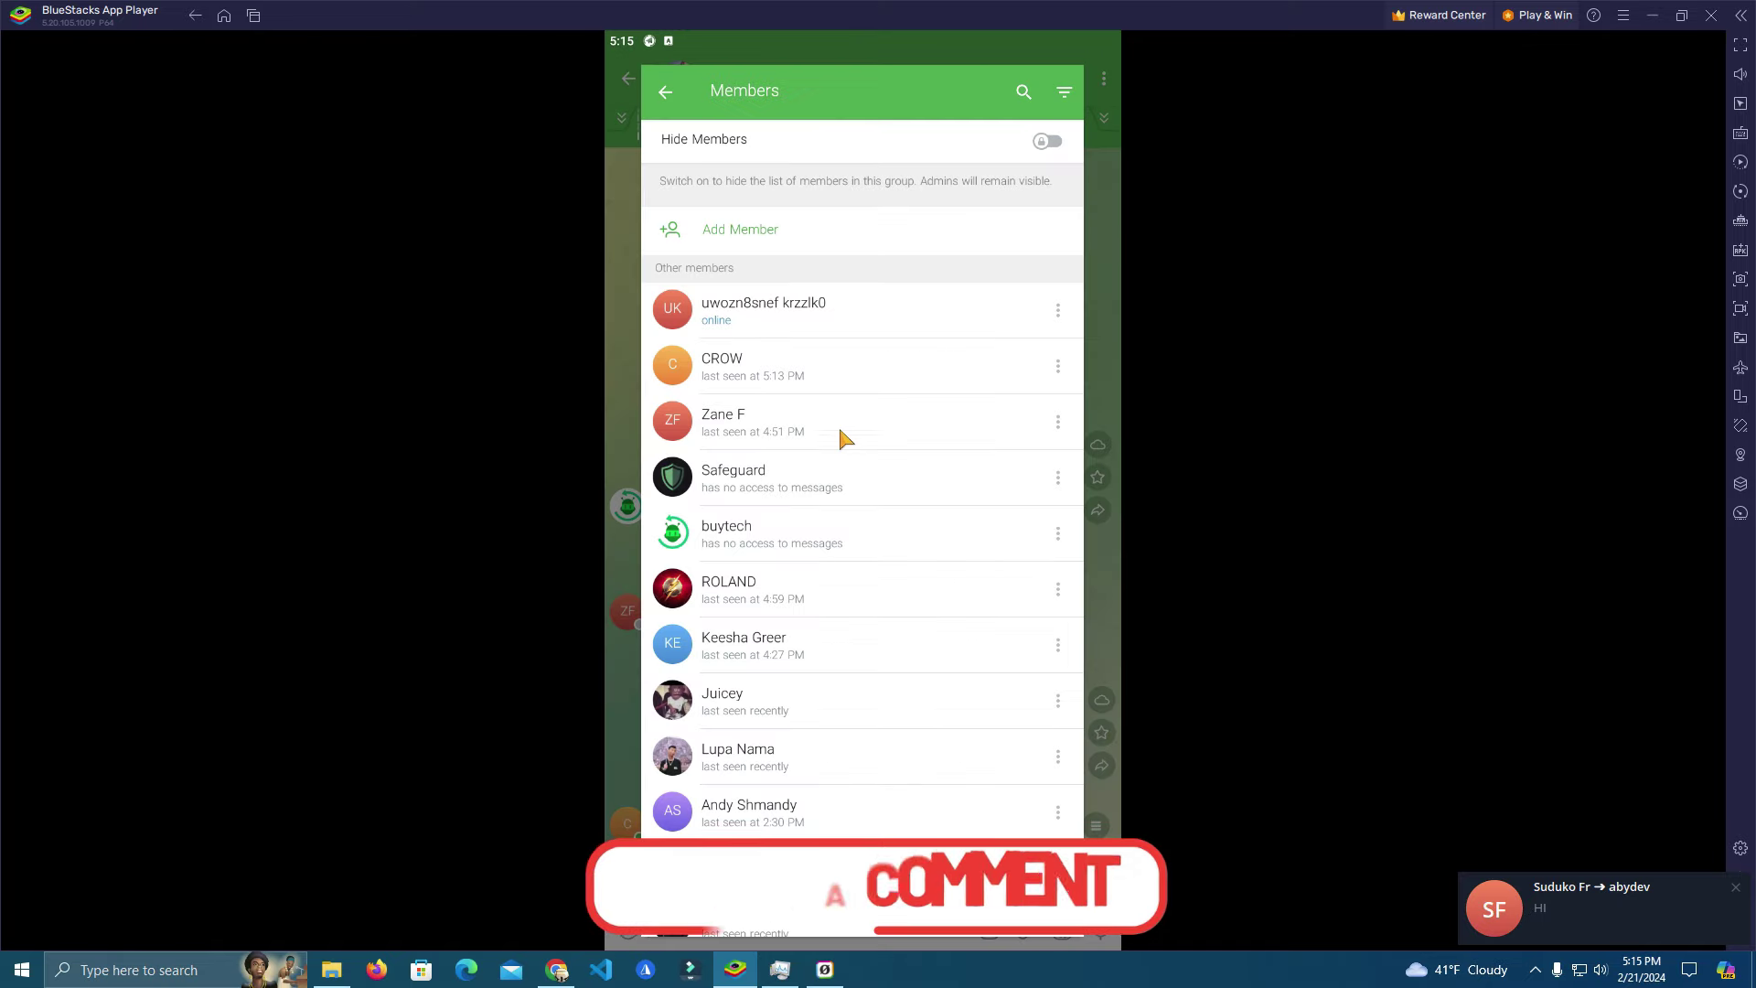
Leave the member list, open My group's info showing 13 members, and close it.
left_click(624, 270)
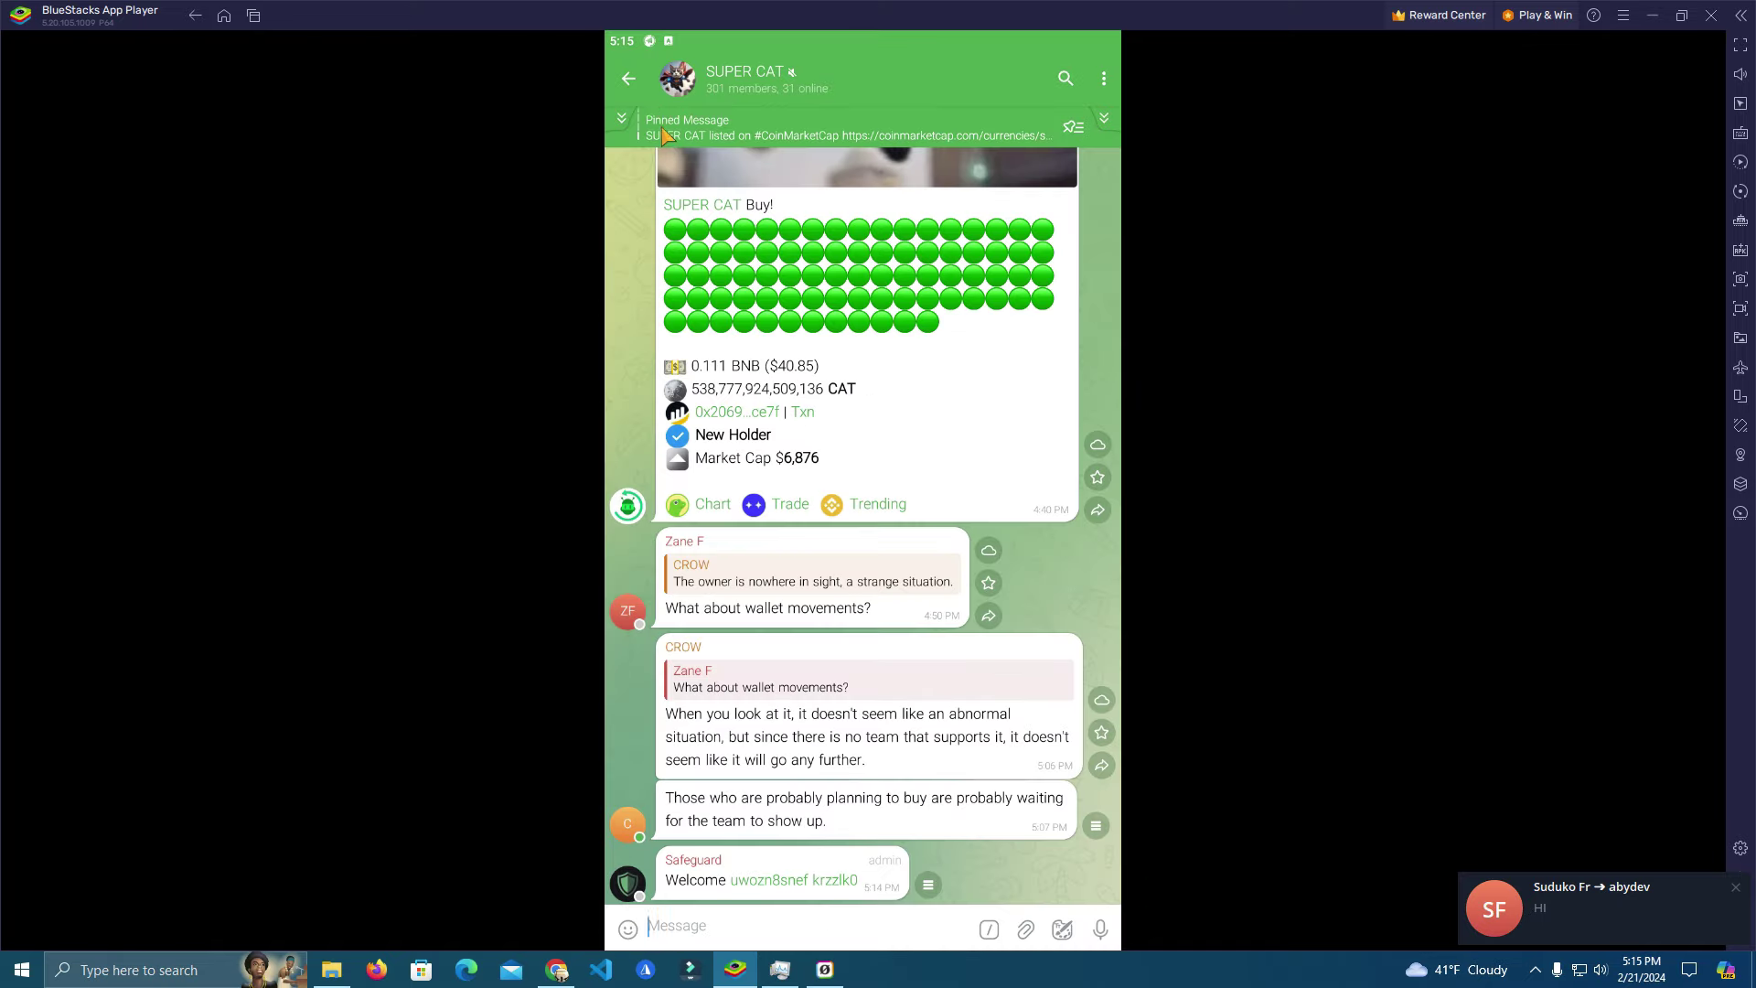
left_click(628, 79)
left_click(783, 300)
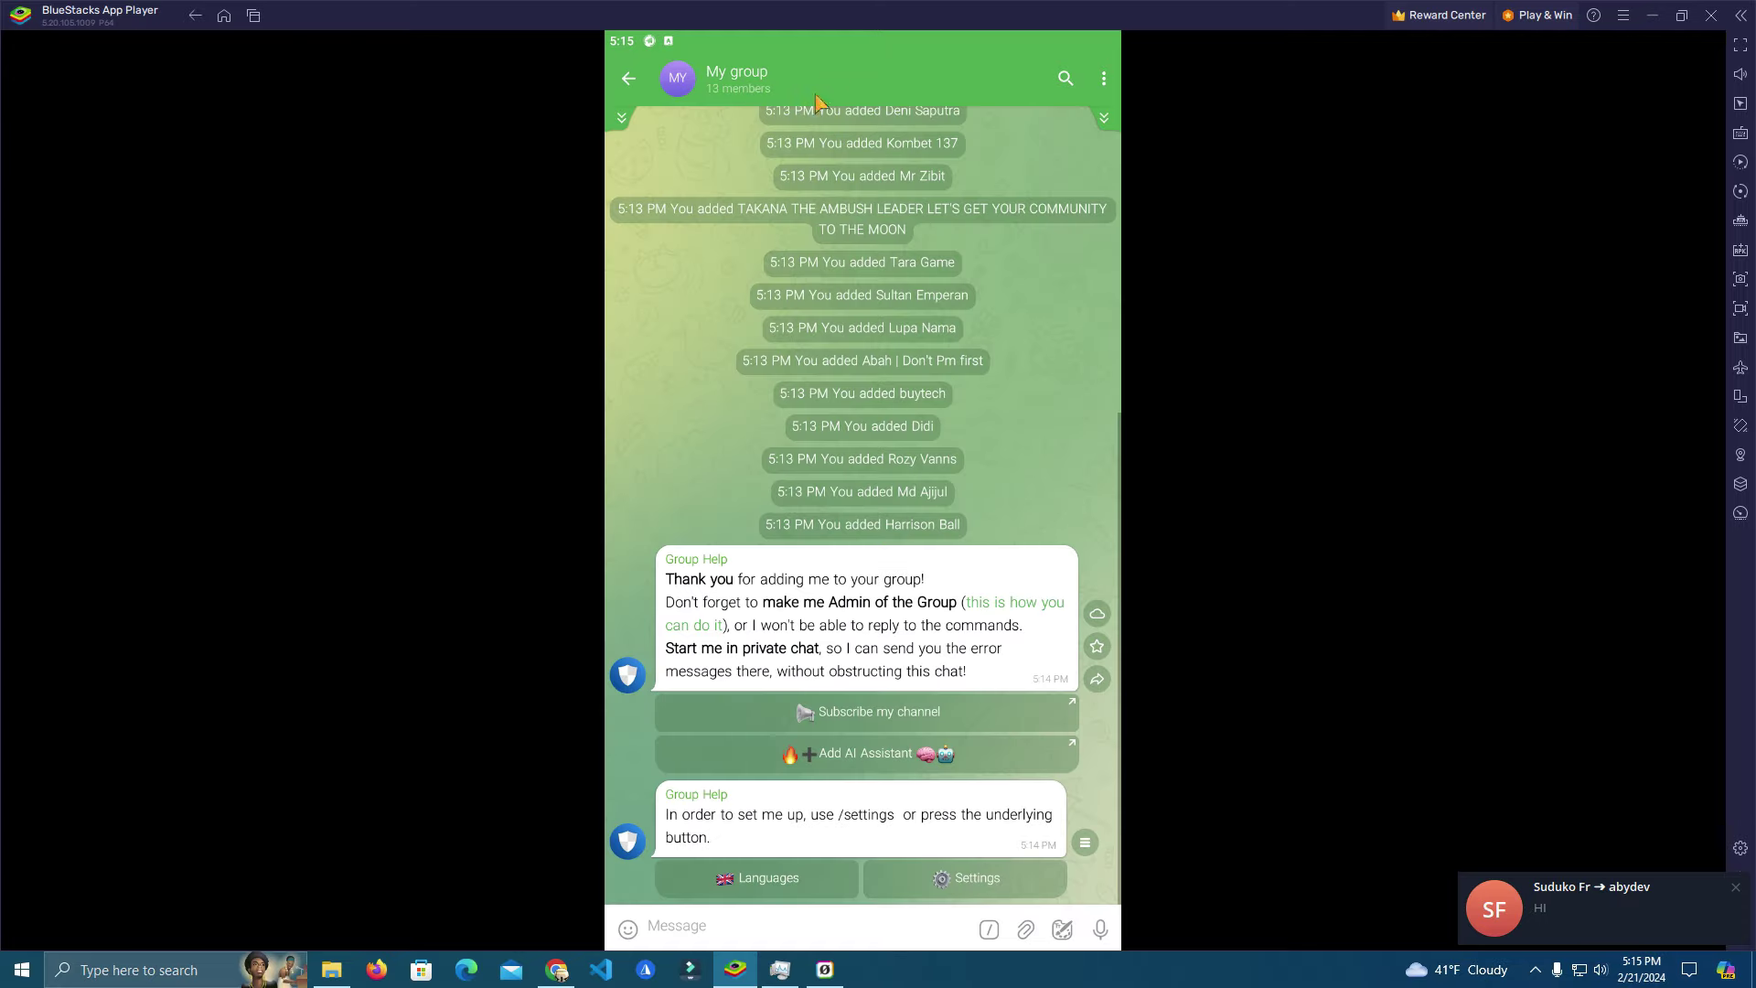
left_click(737, 104)
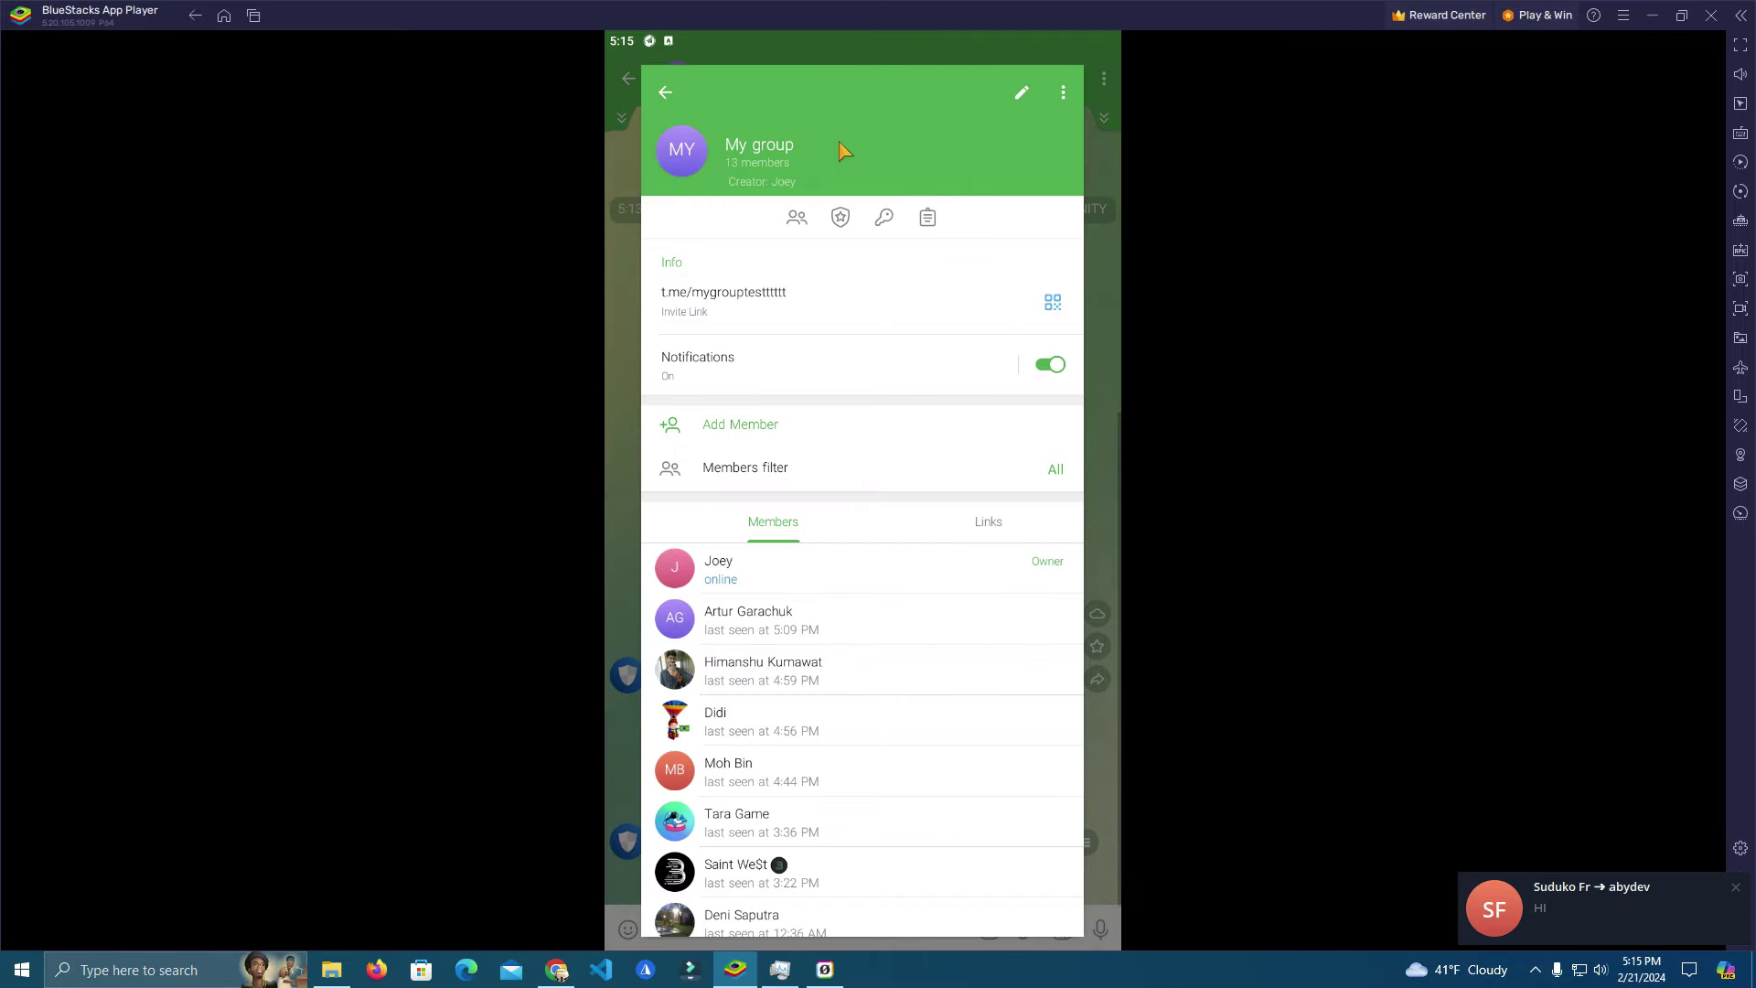
left_click(653, 94)
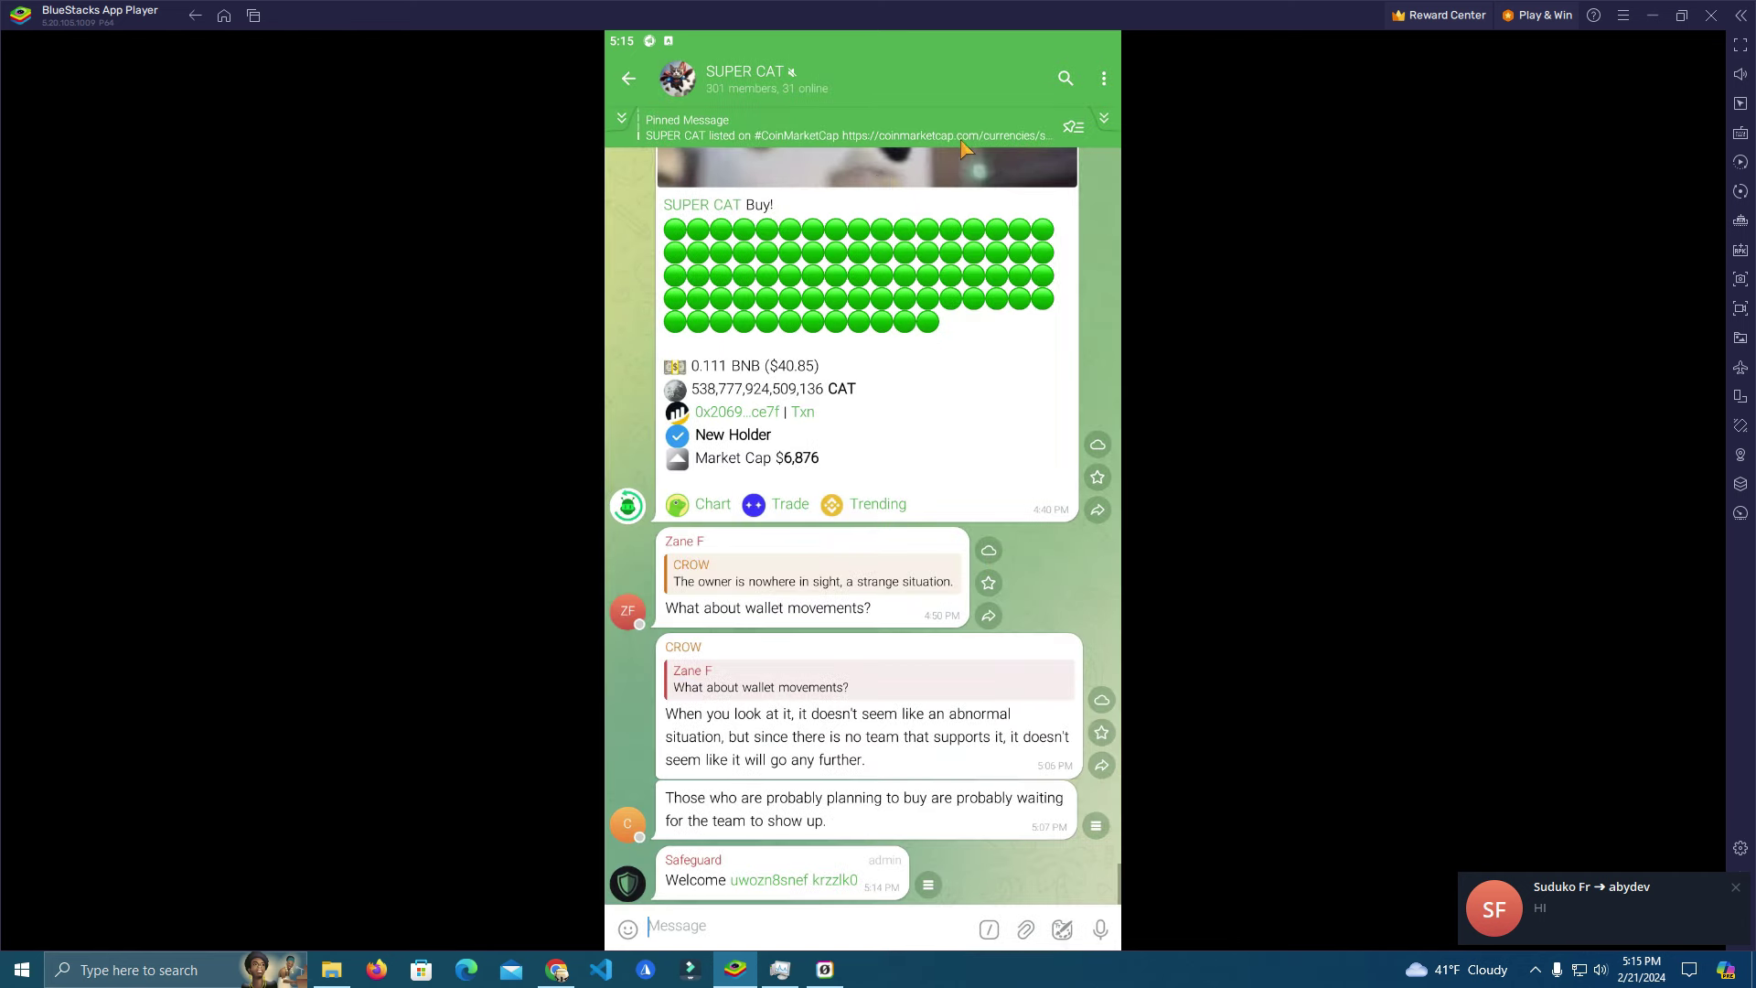
left_click(976, 85)
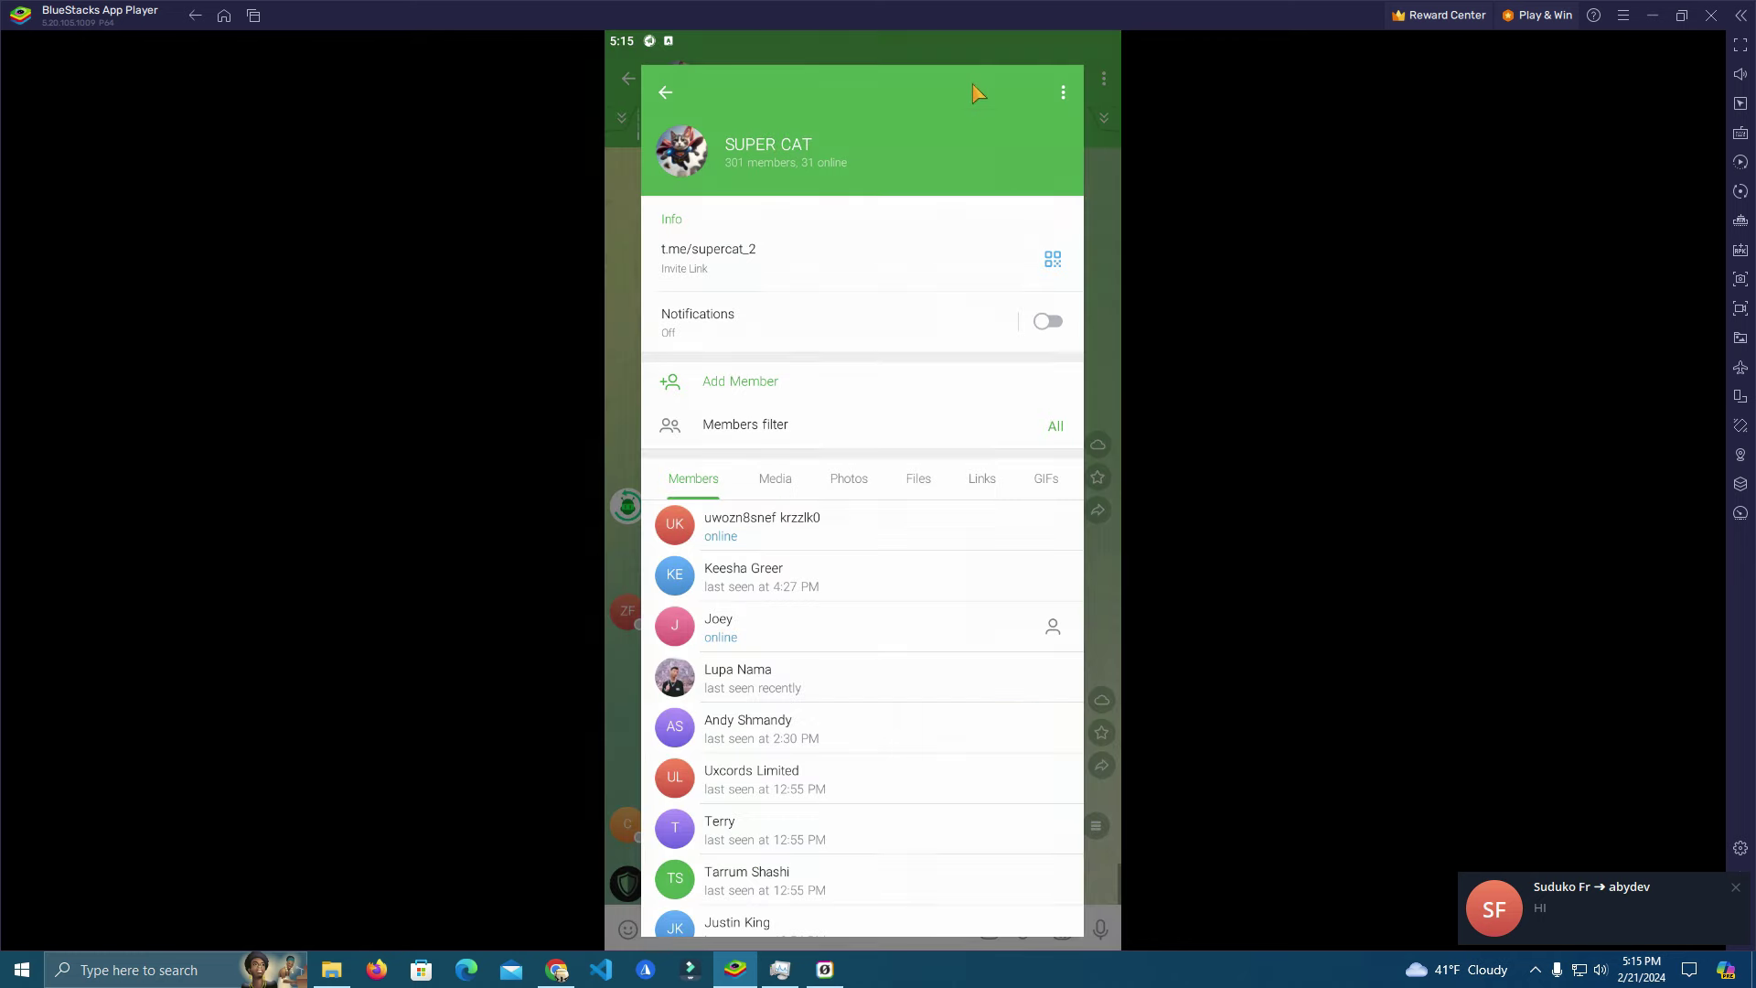
scroll(980, 529, "down", 2)
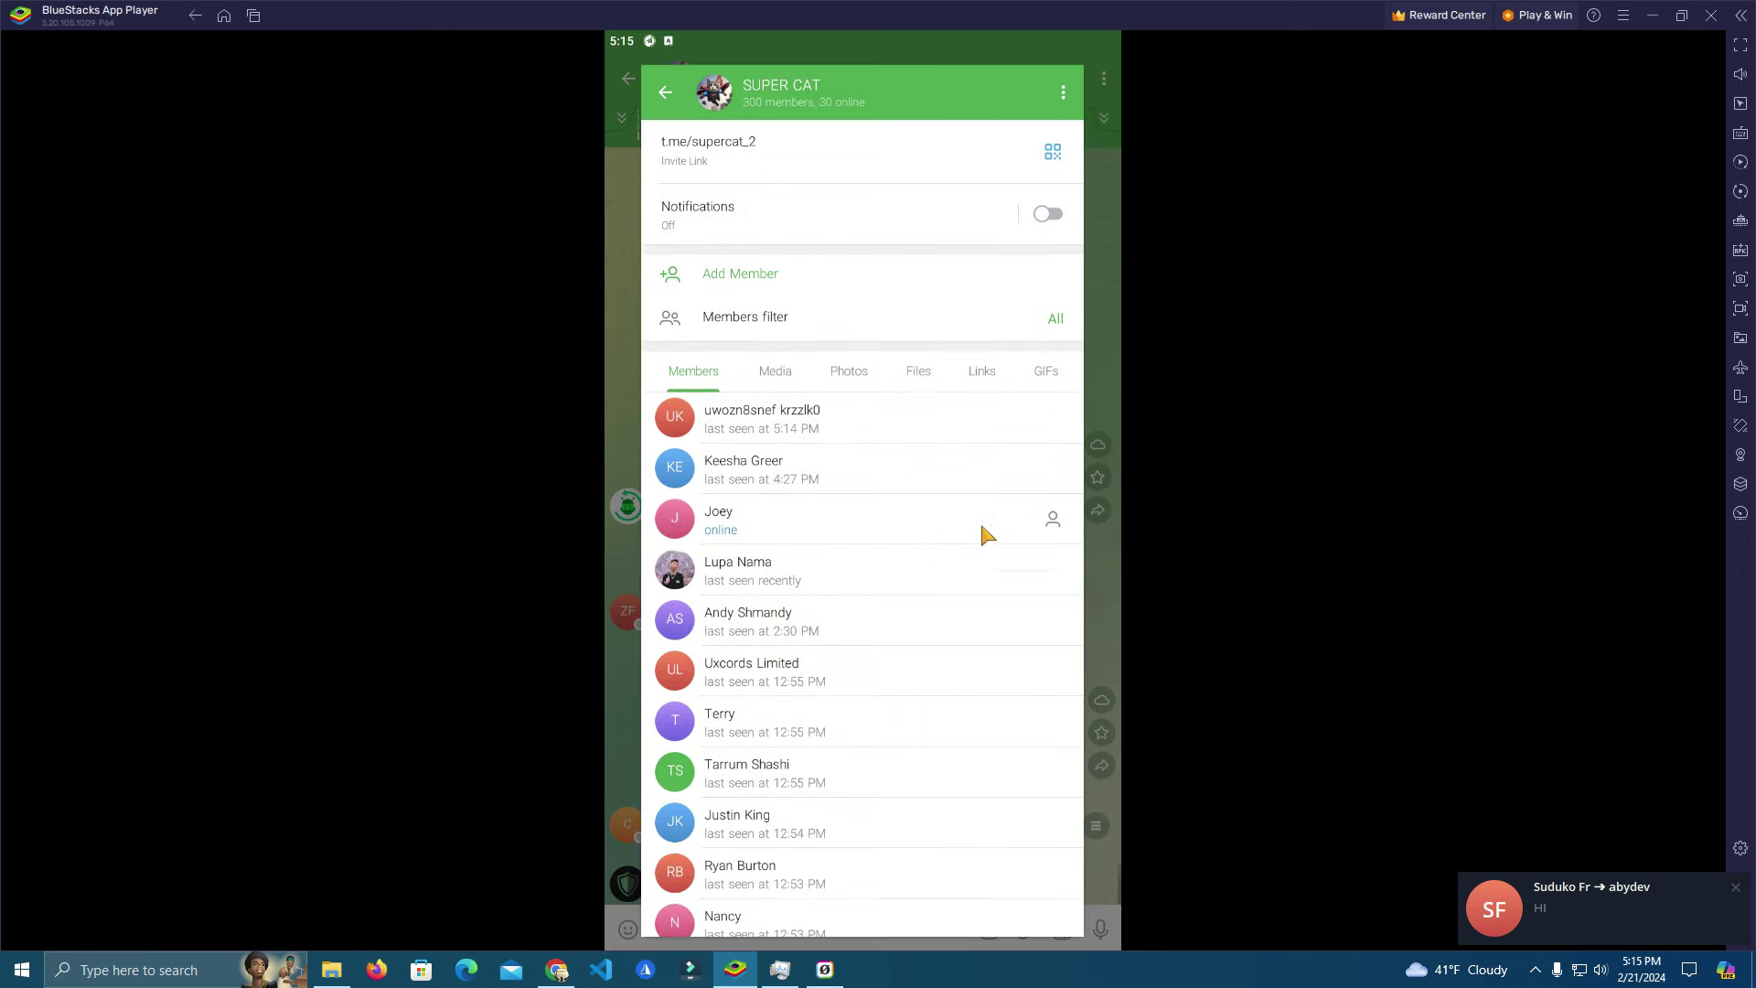
scroll(910, 423, "down", 2)
scroll(871, 400, "down", 2)
scroll(869, 398, "down", 2)
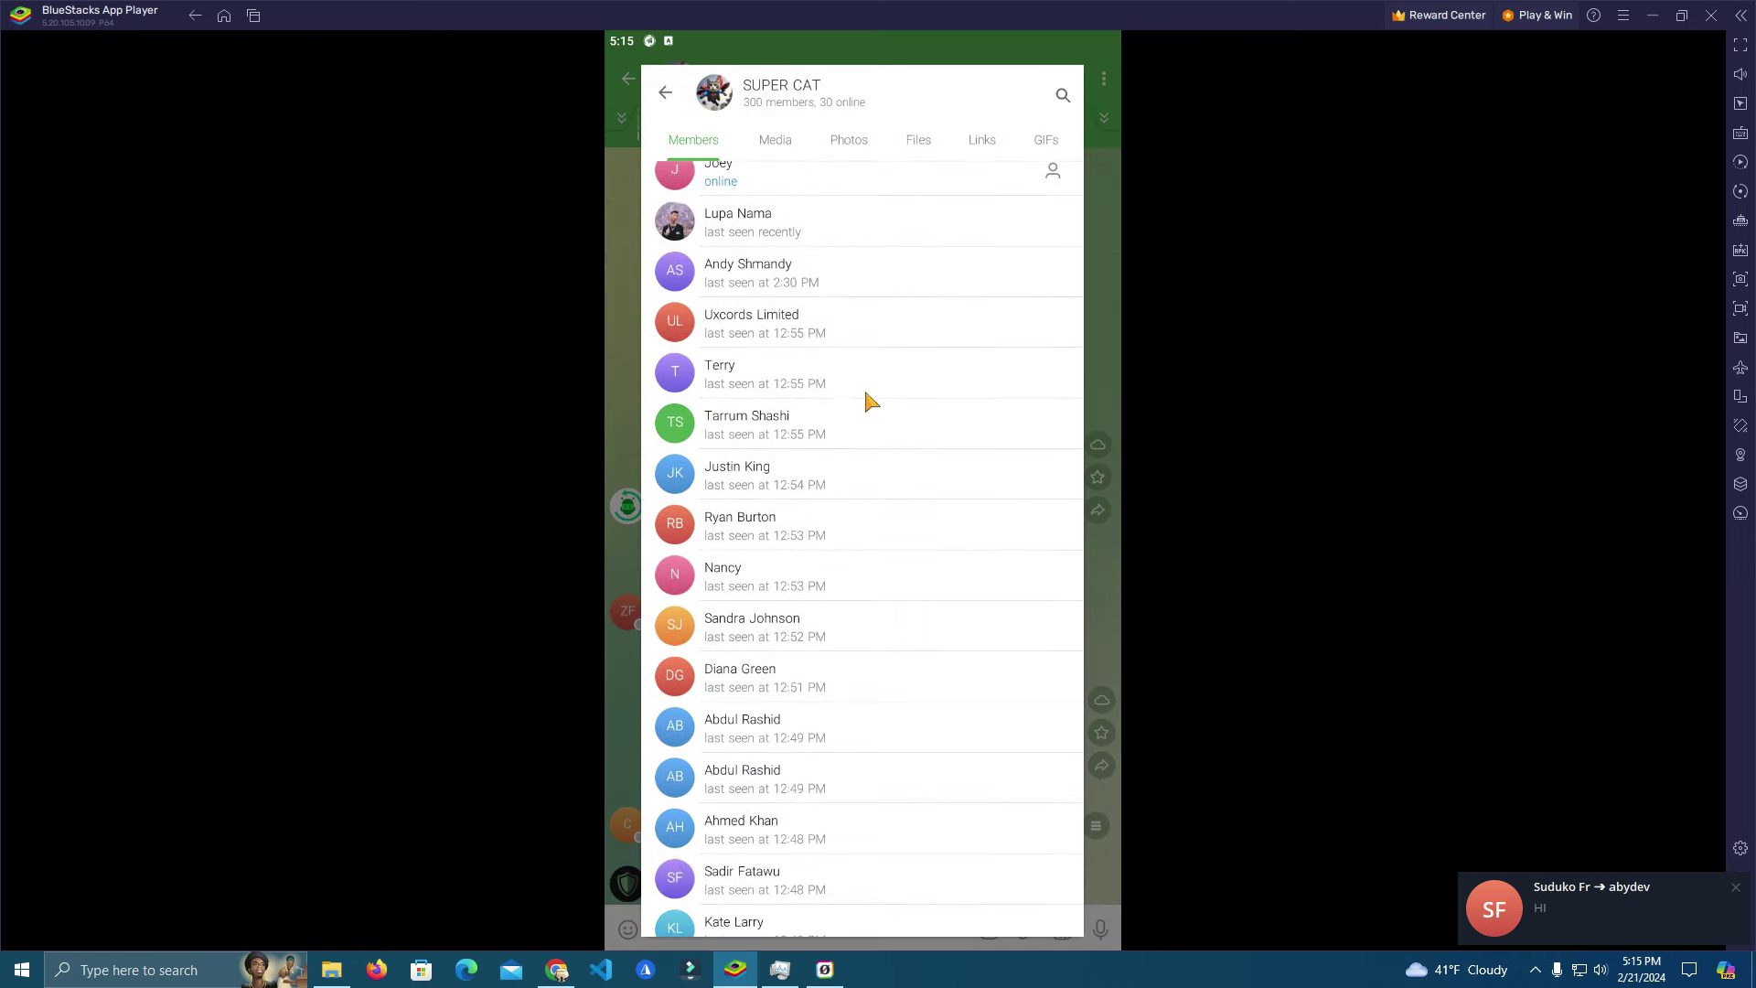
scroll(867, 399, "up", 2)
scroll(883, 410, "up", 3)
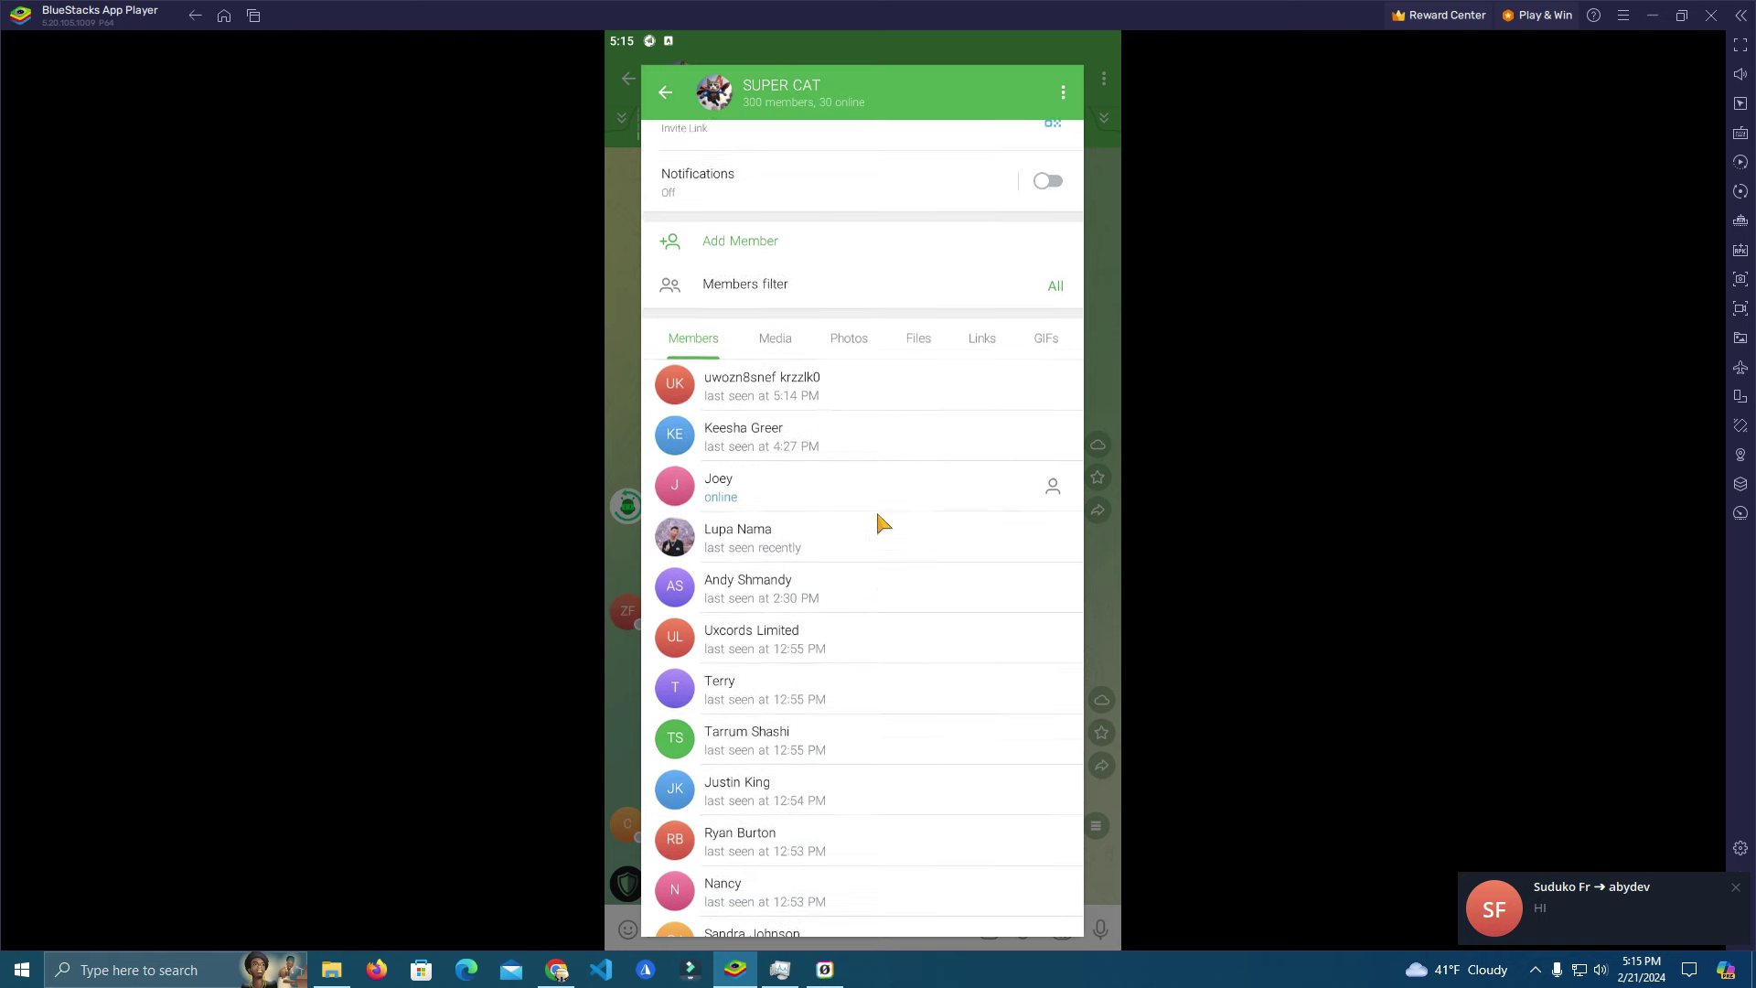
scroll(876, 508, "up", 2)
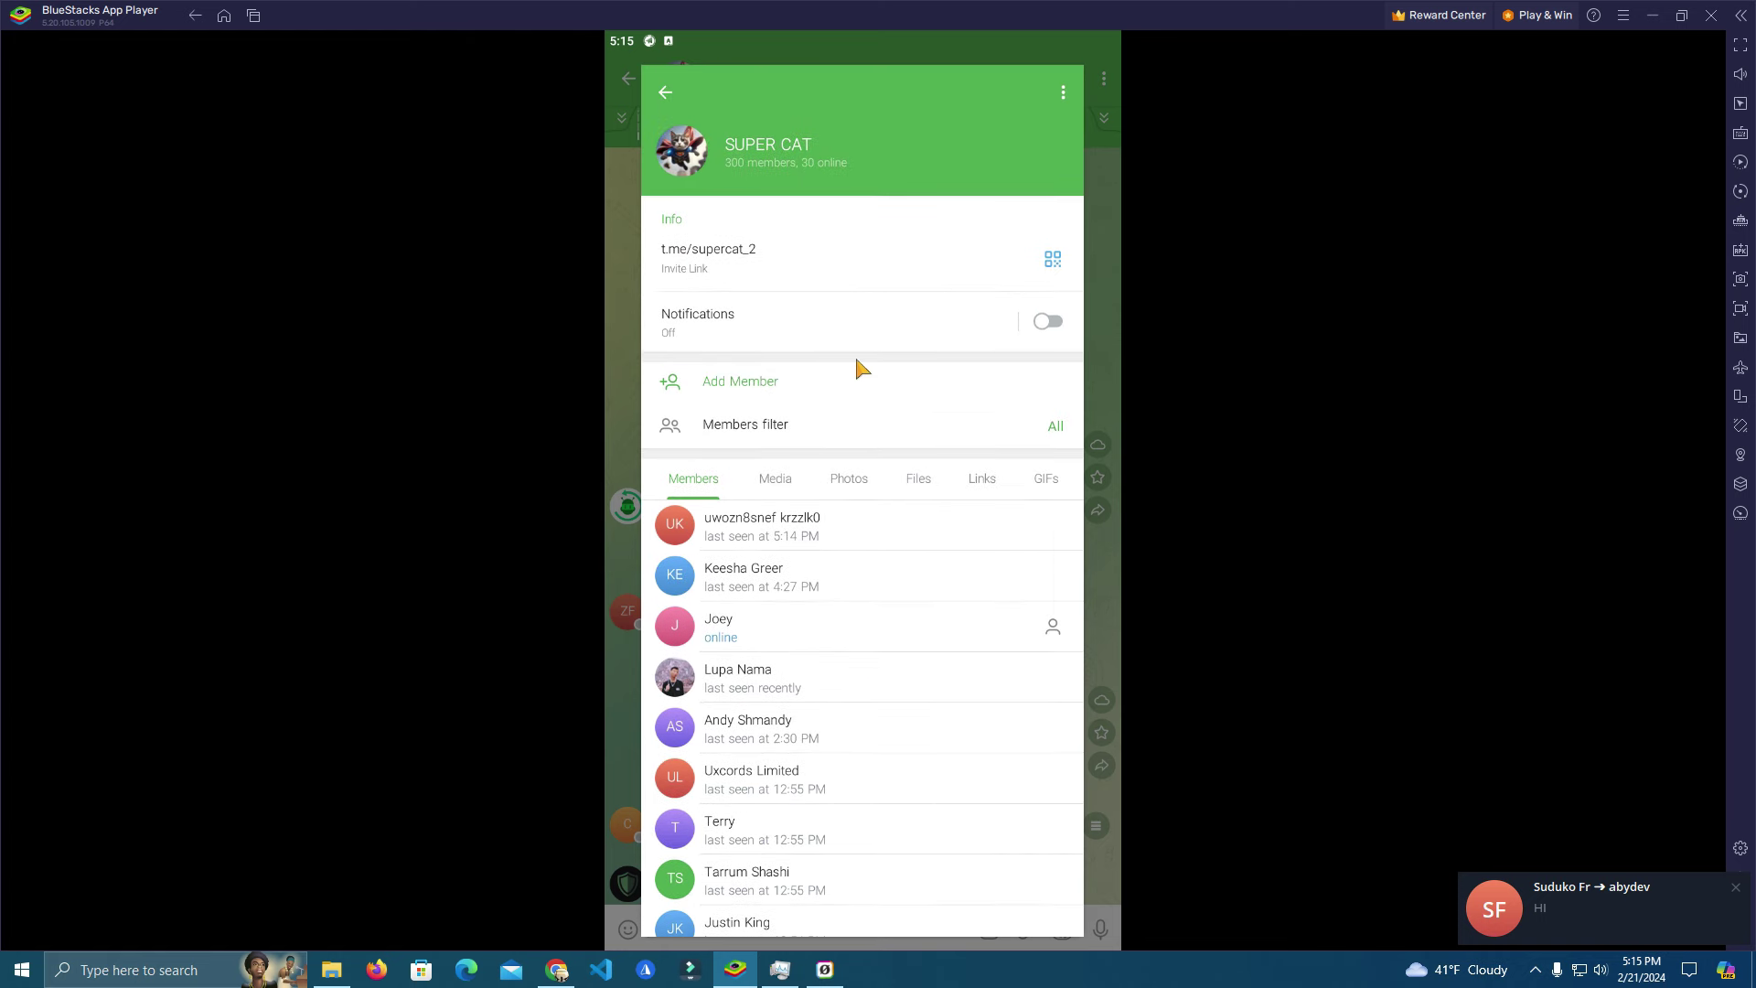
left_click(760, 612)
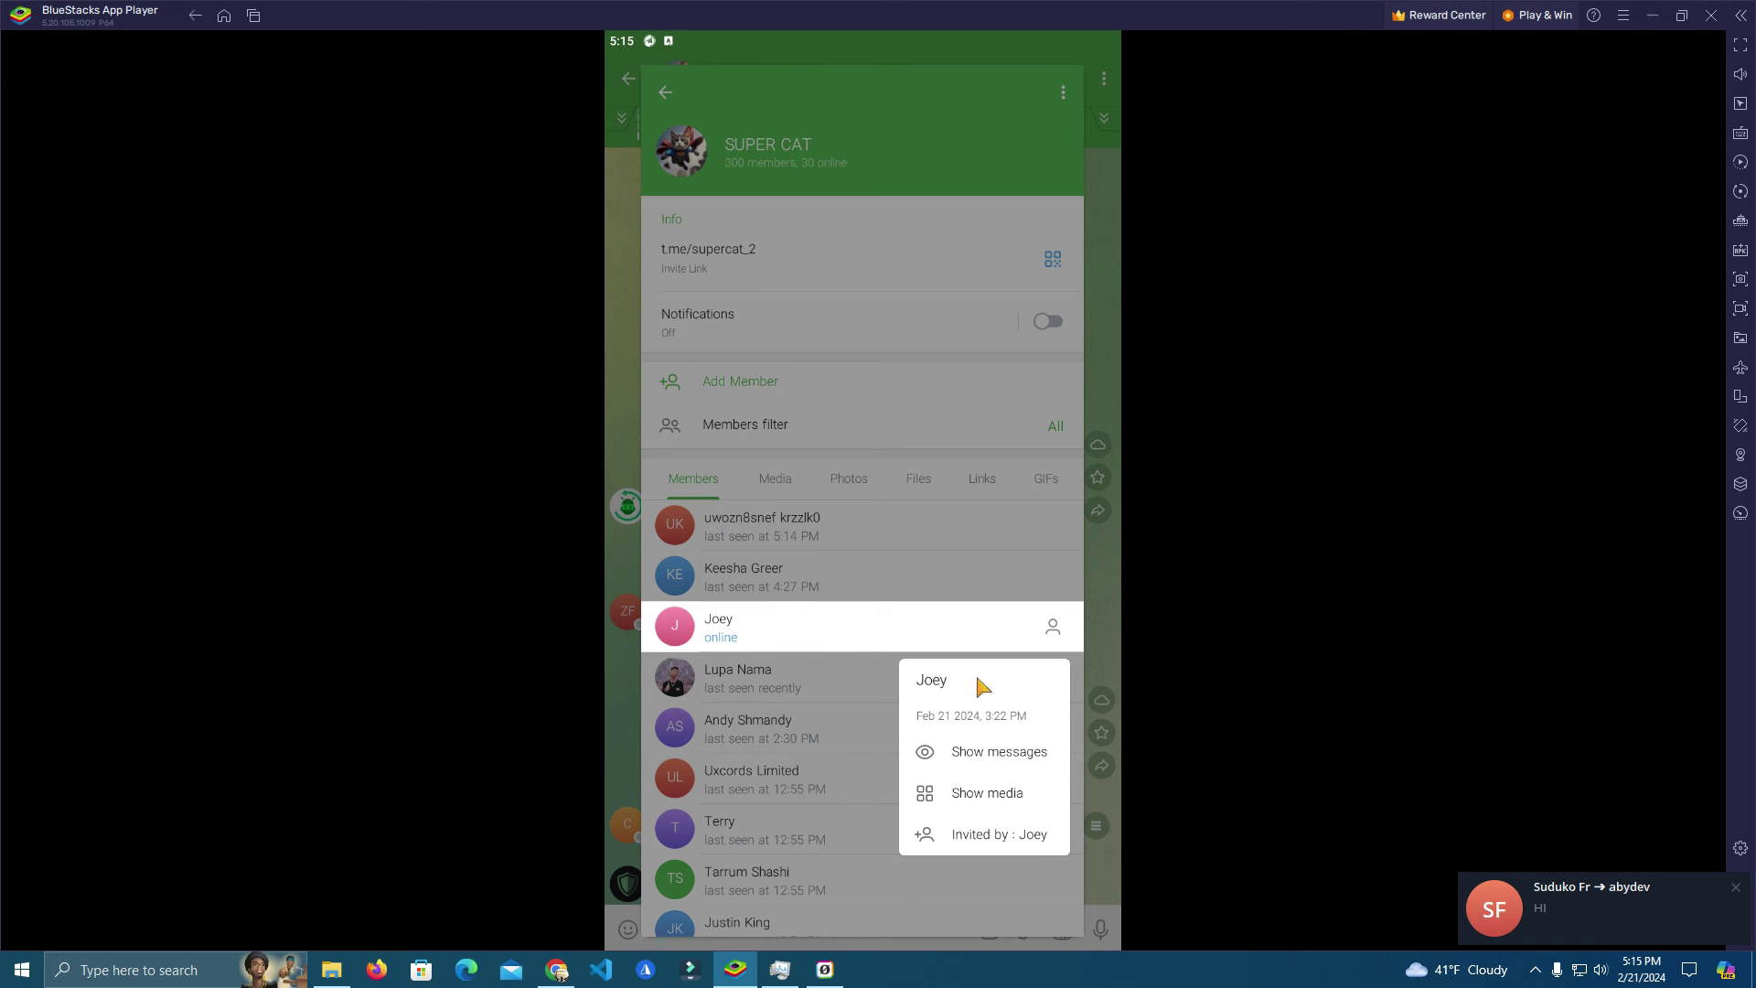
left_click(810, 568)
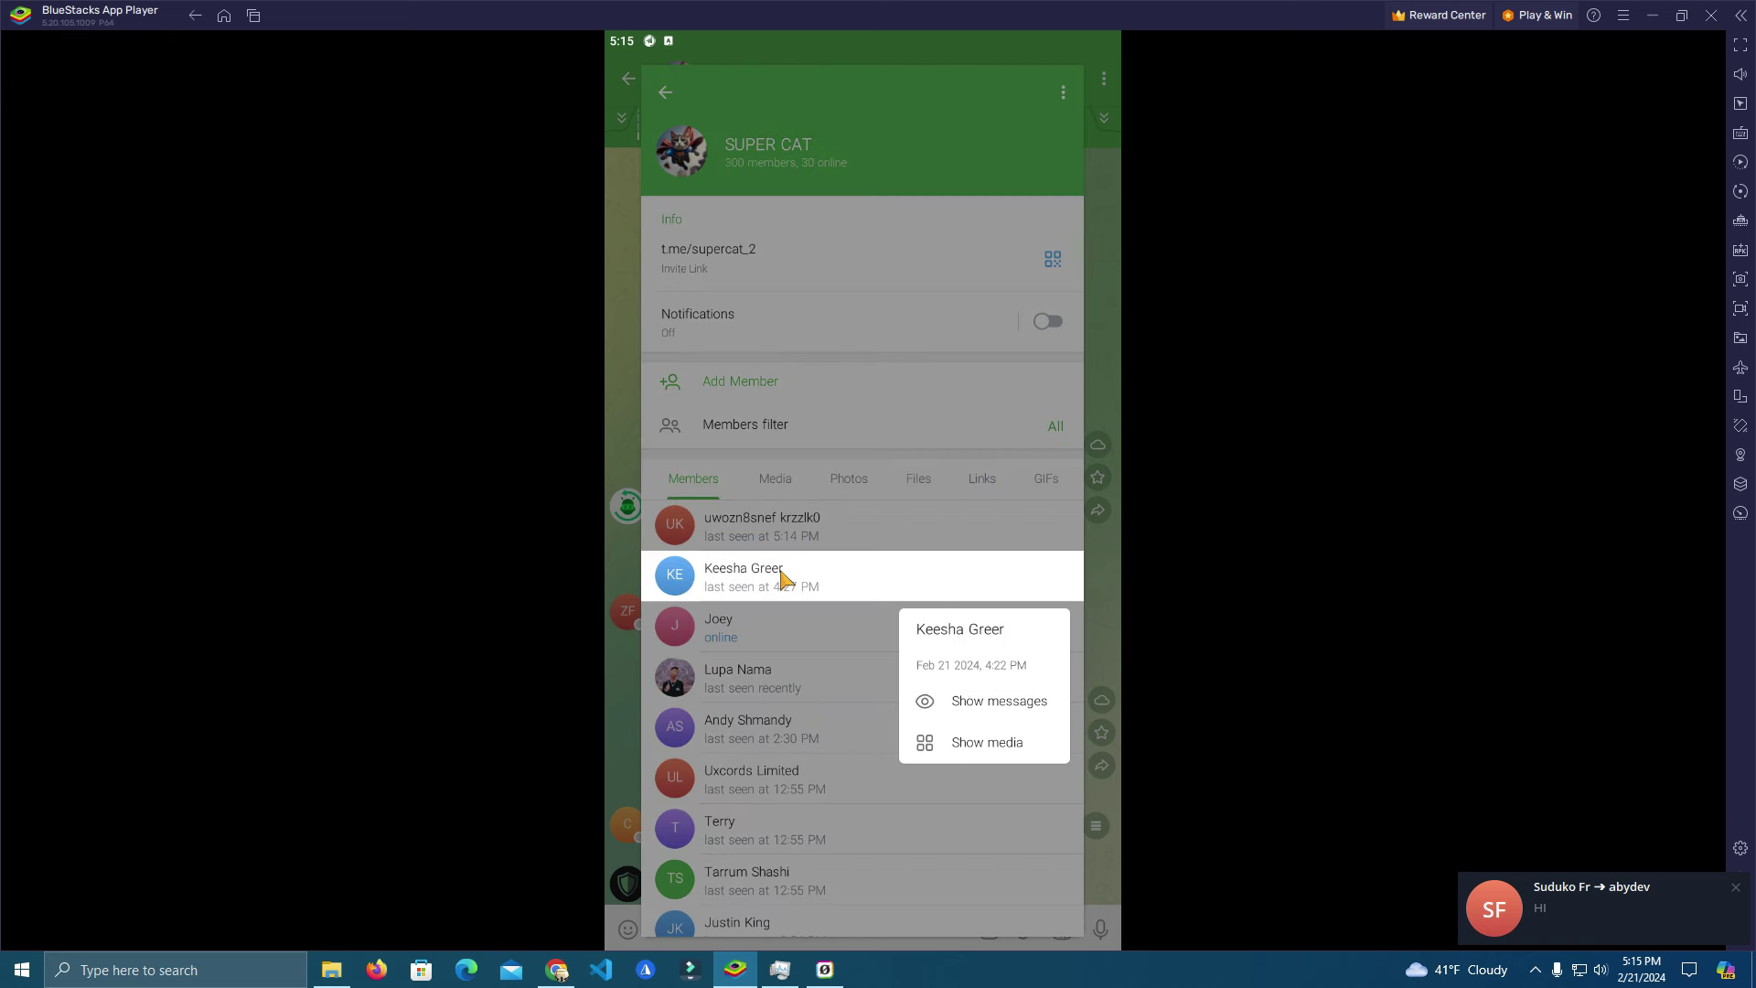
left_click(765, 660)
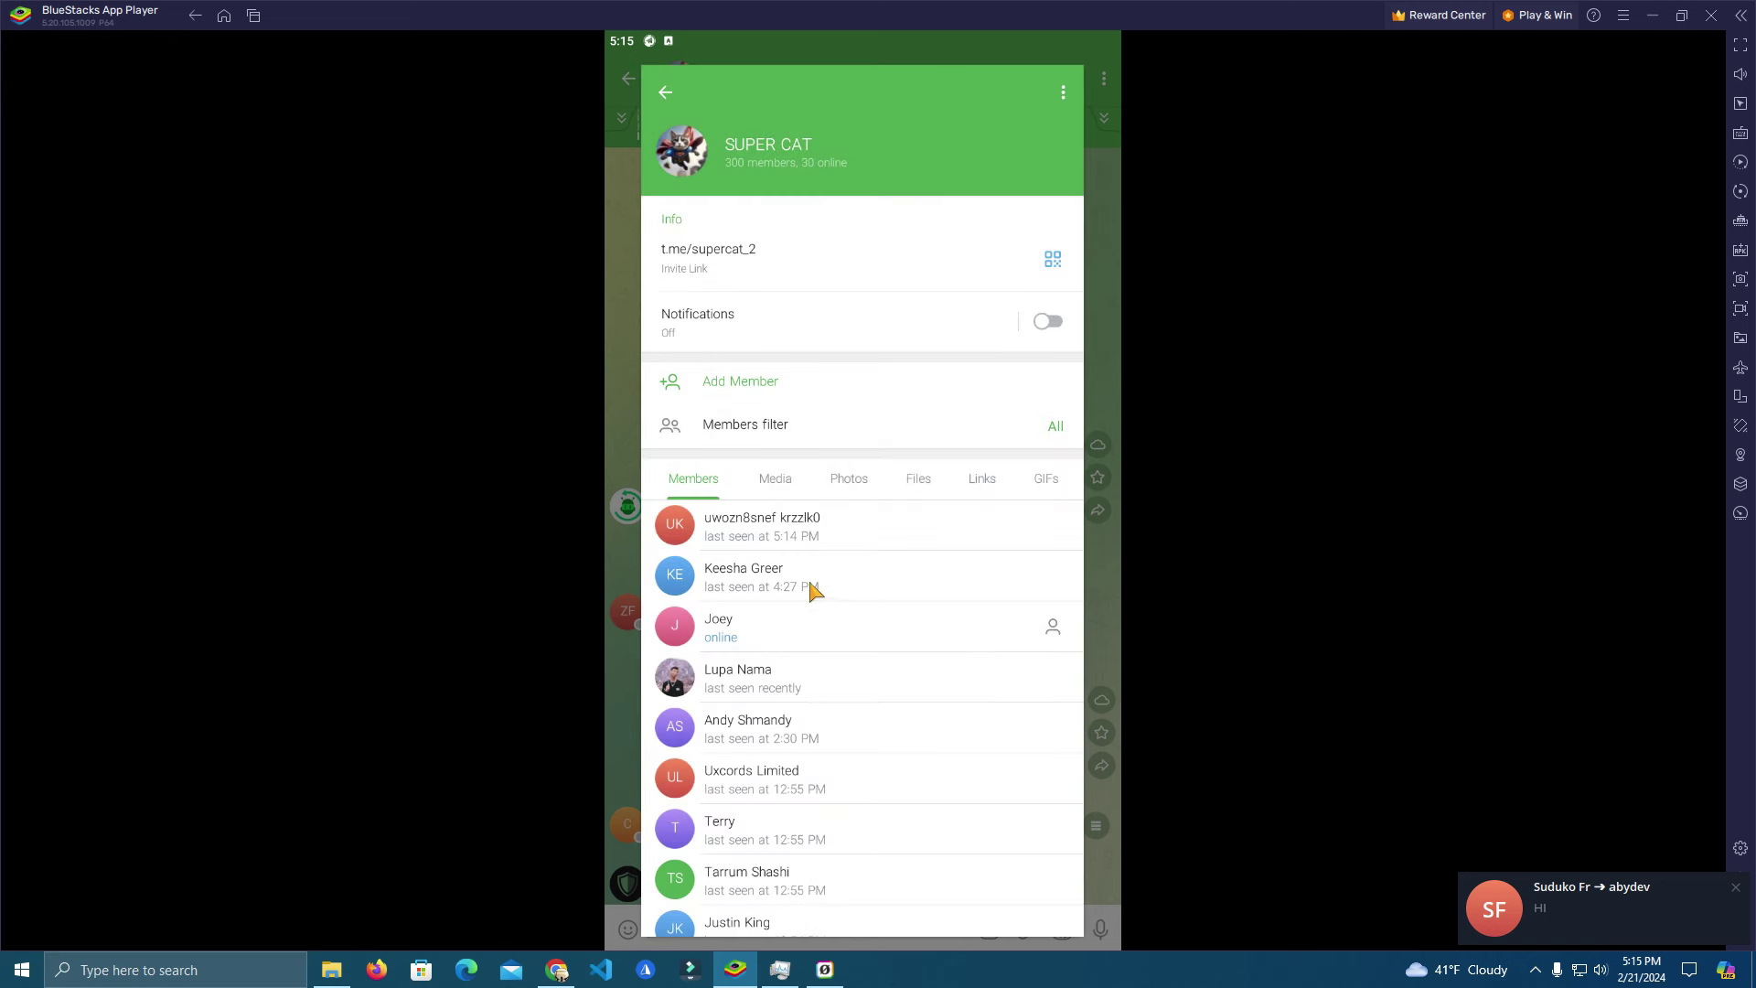
left_click(812, 589)
left_click(972, 258)
left_click(1063, 93)
left_click(972, 96)
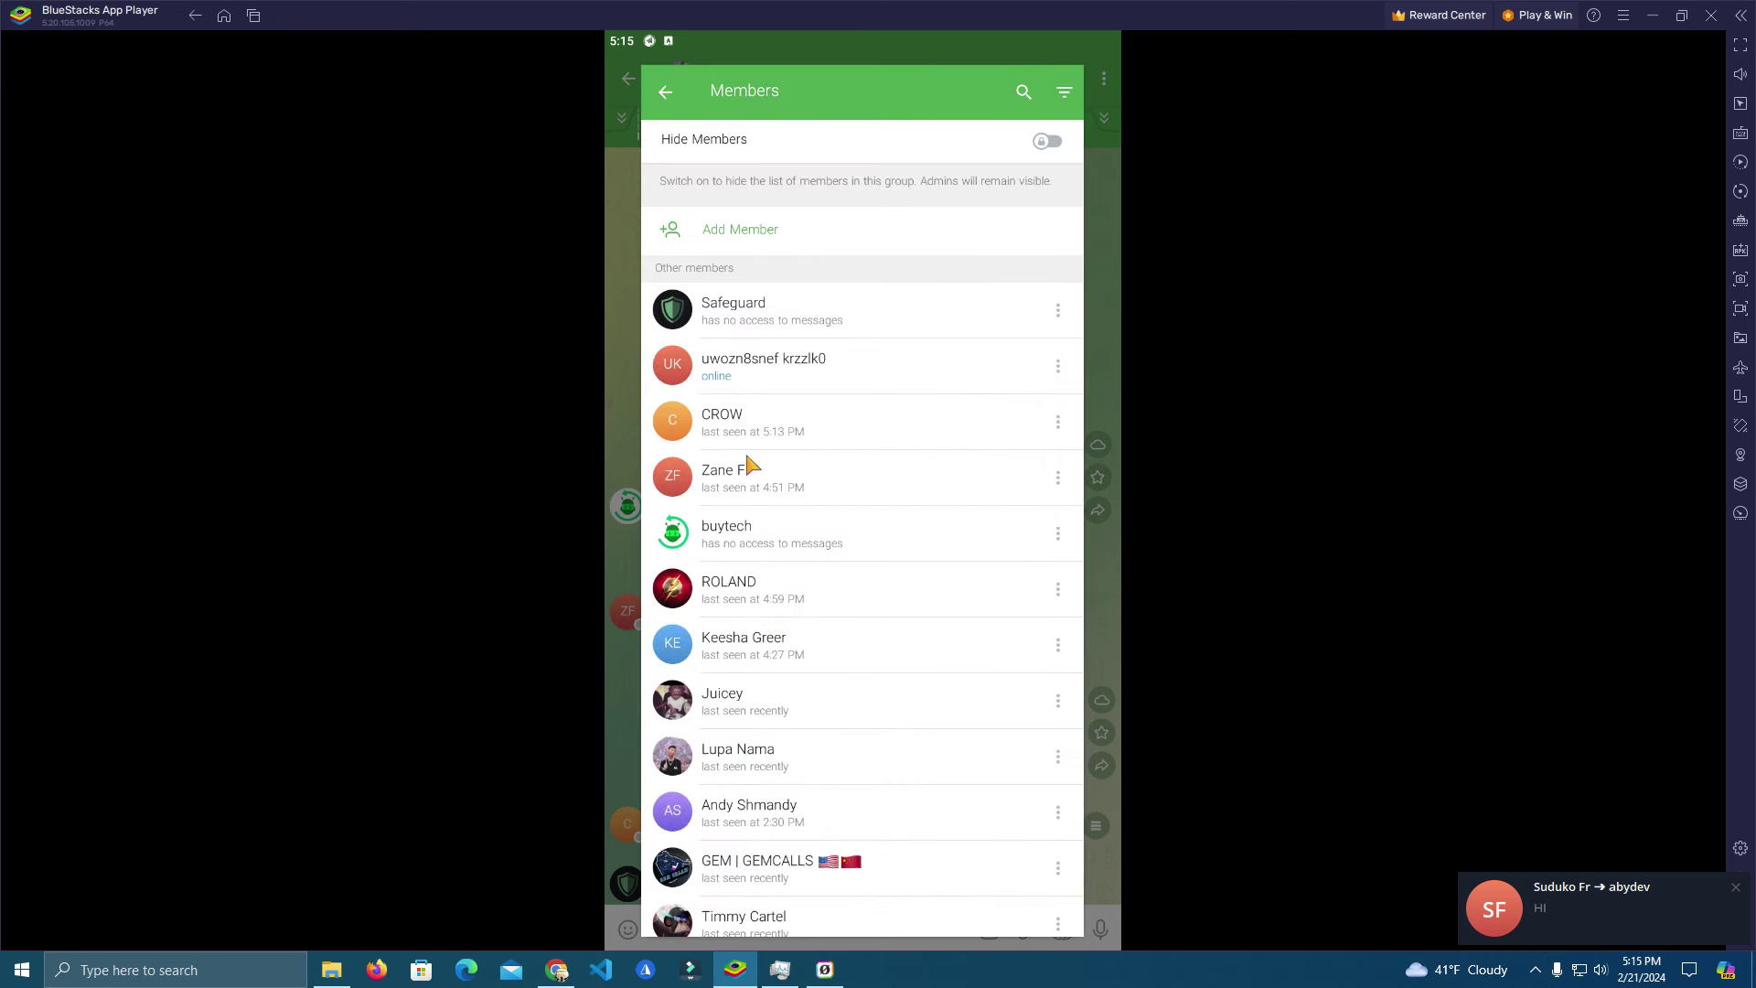
Try selecting CROW, cancel, and briefly view Nancy DEV (Admin)'s profile.
left_click(755, 391)
scroll(823, 452, "down", 2)
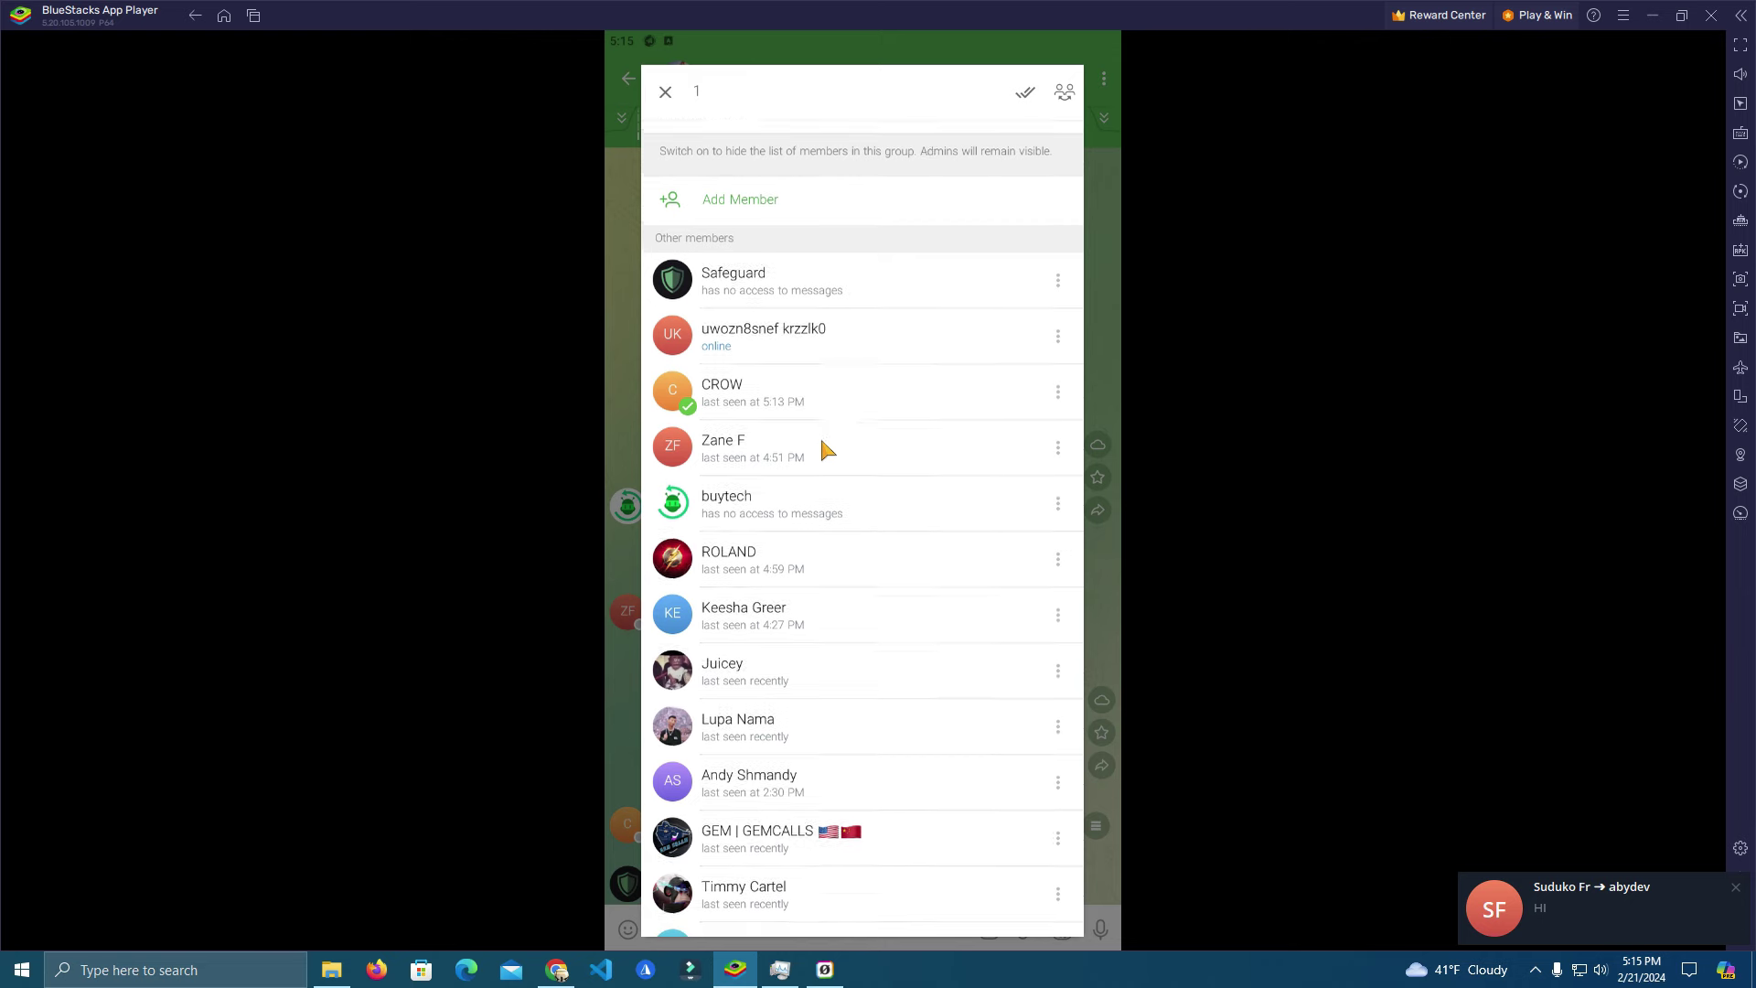
scroll(780, 258, "down", 1)
key("Escape")
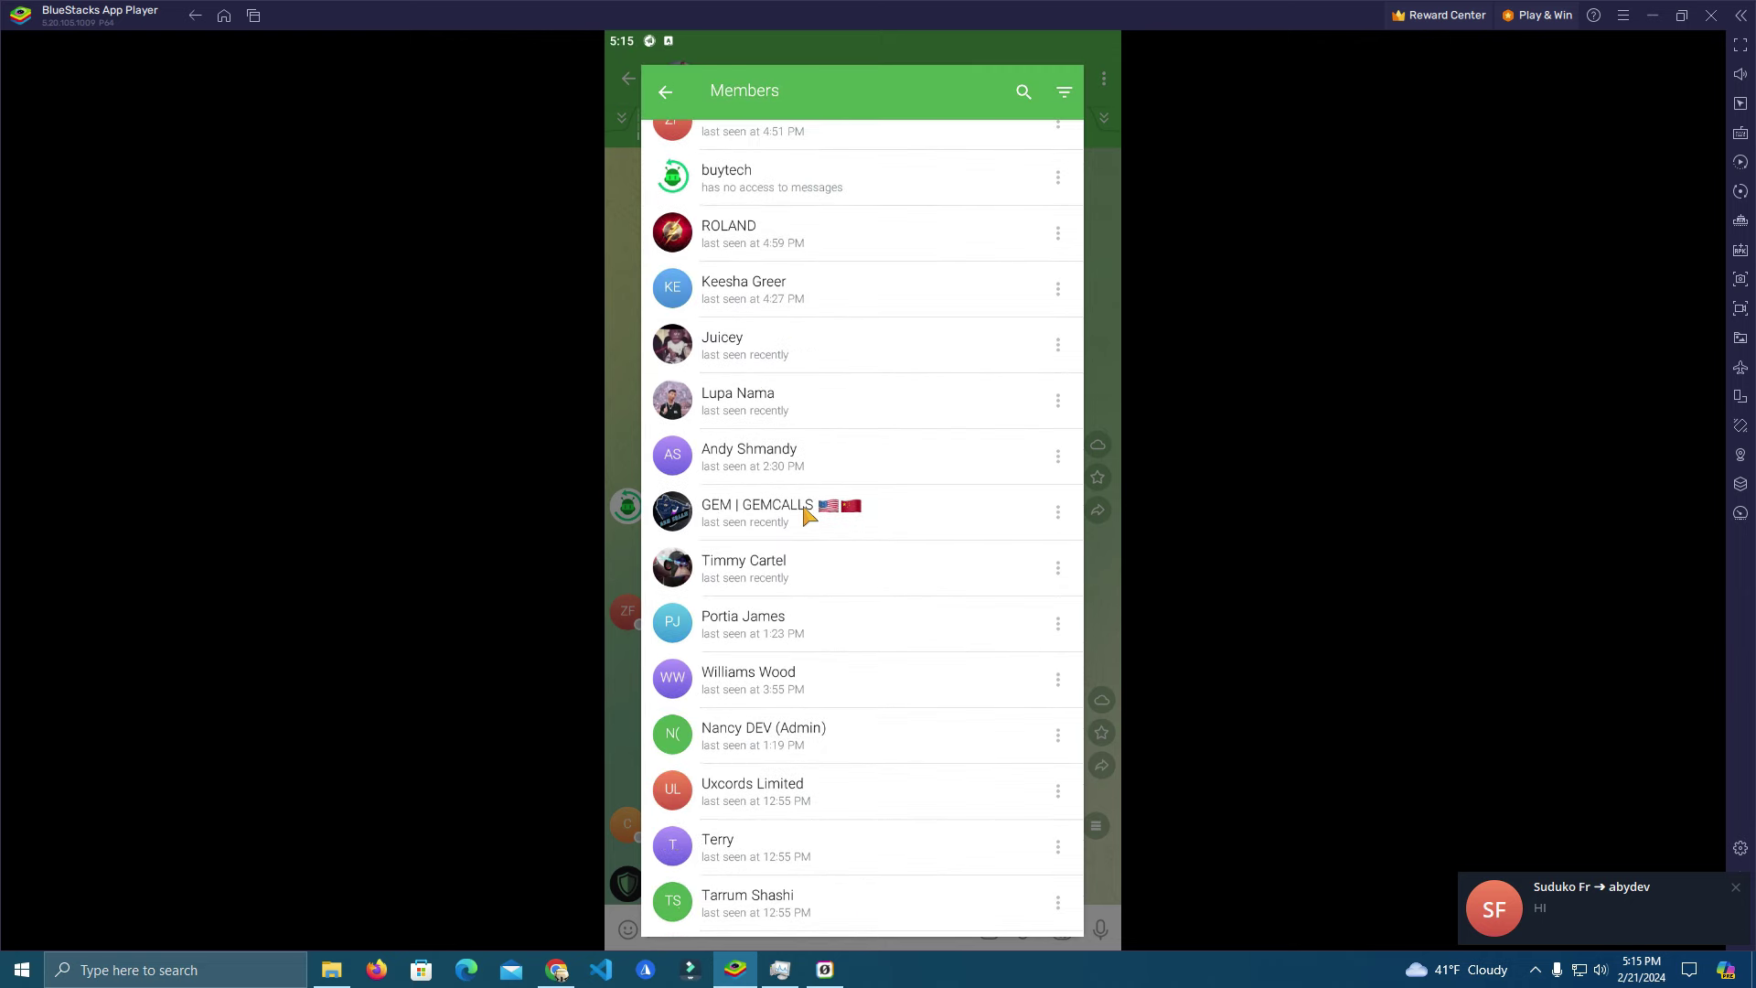
scroll(830, 522, "down", 2)
scroll(832, 527, "down", 1)
left_click(784, 397)
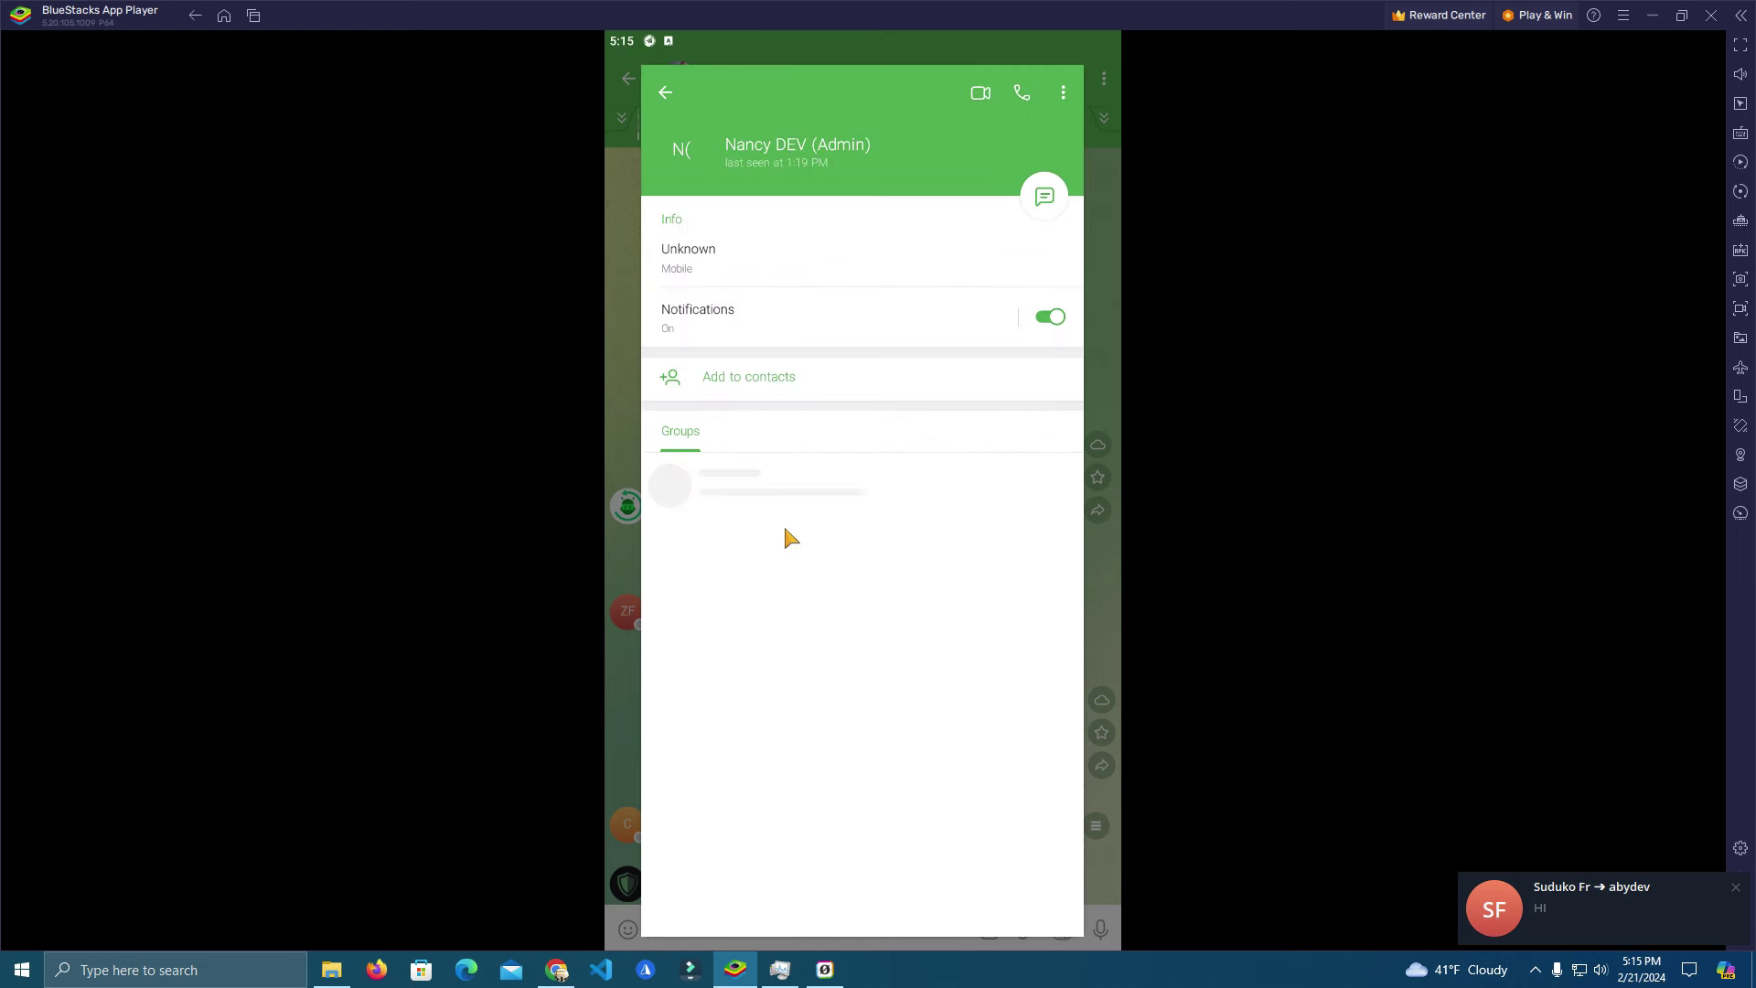
left_click(664, 96)
left_click(777, 454)
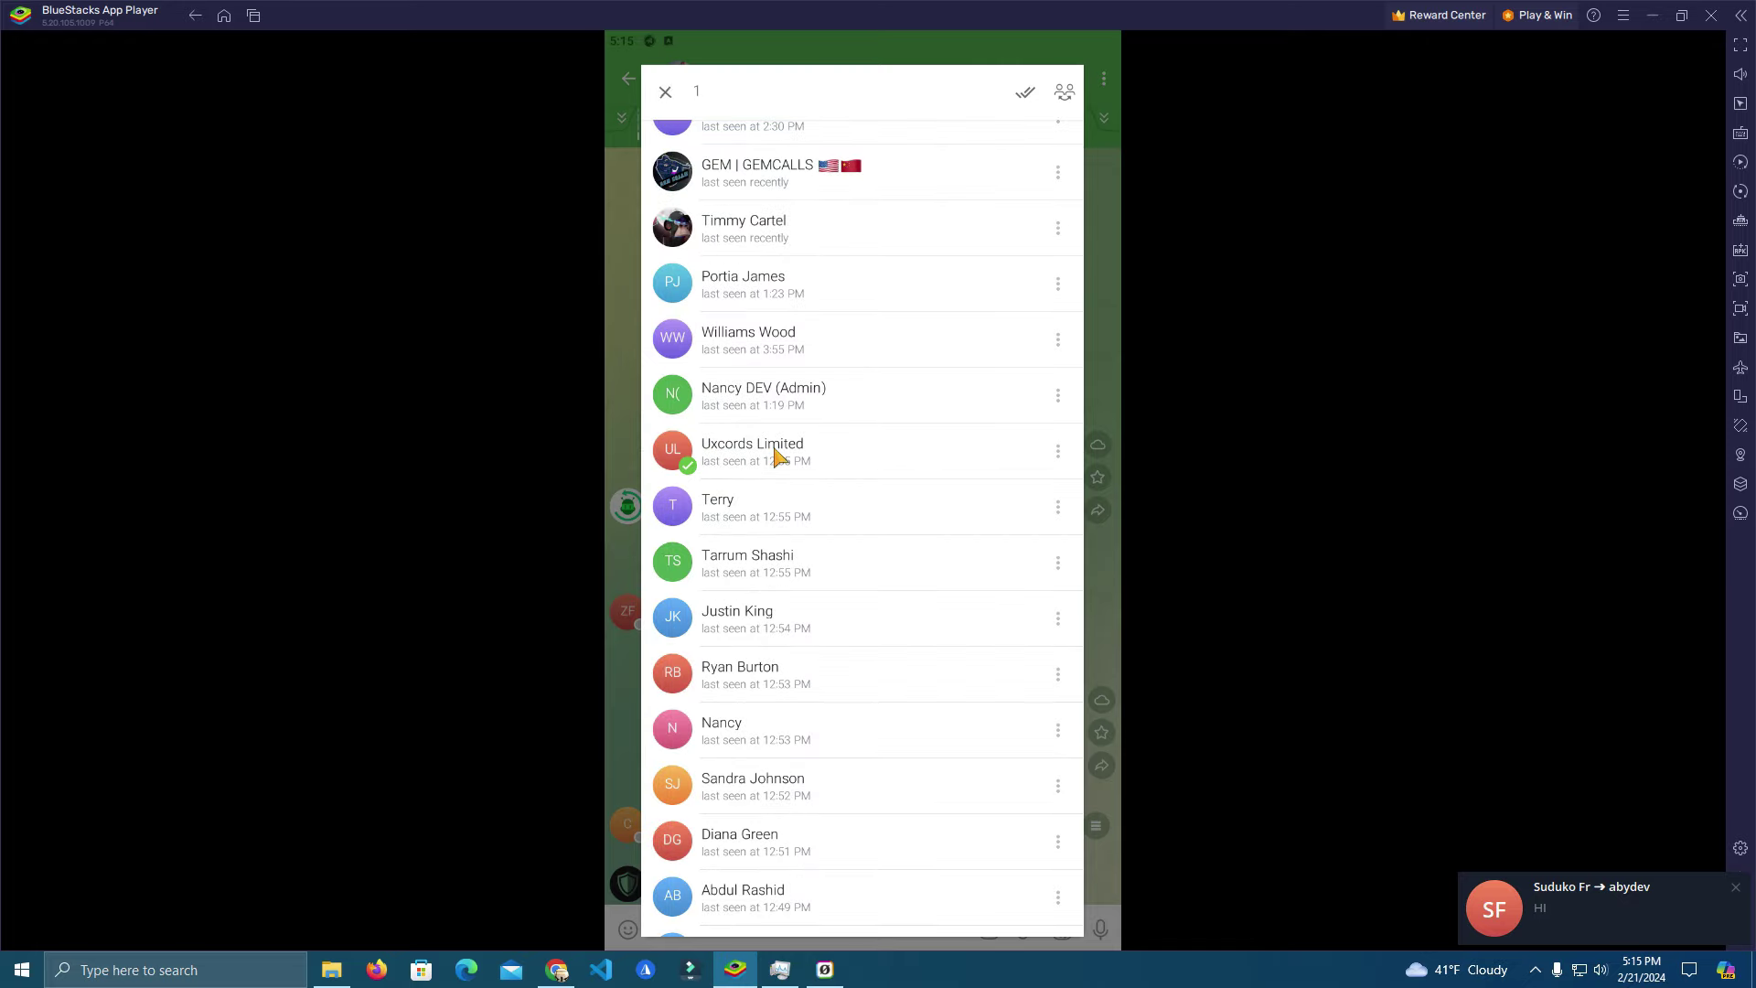
scroll(760, 577, "up", 2)
left_click(777, 771)
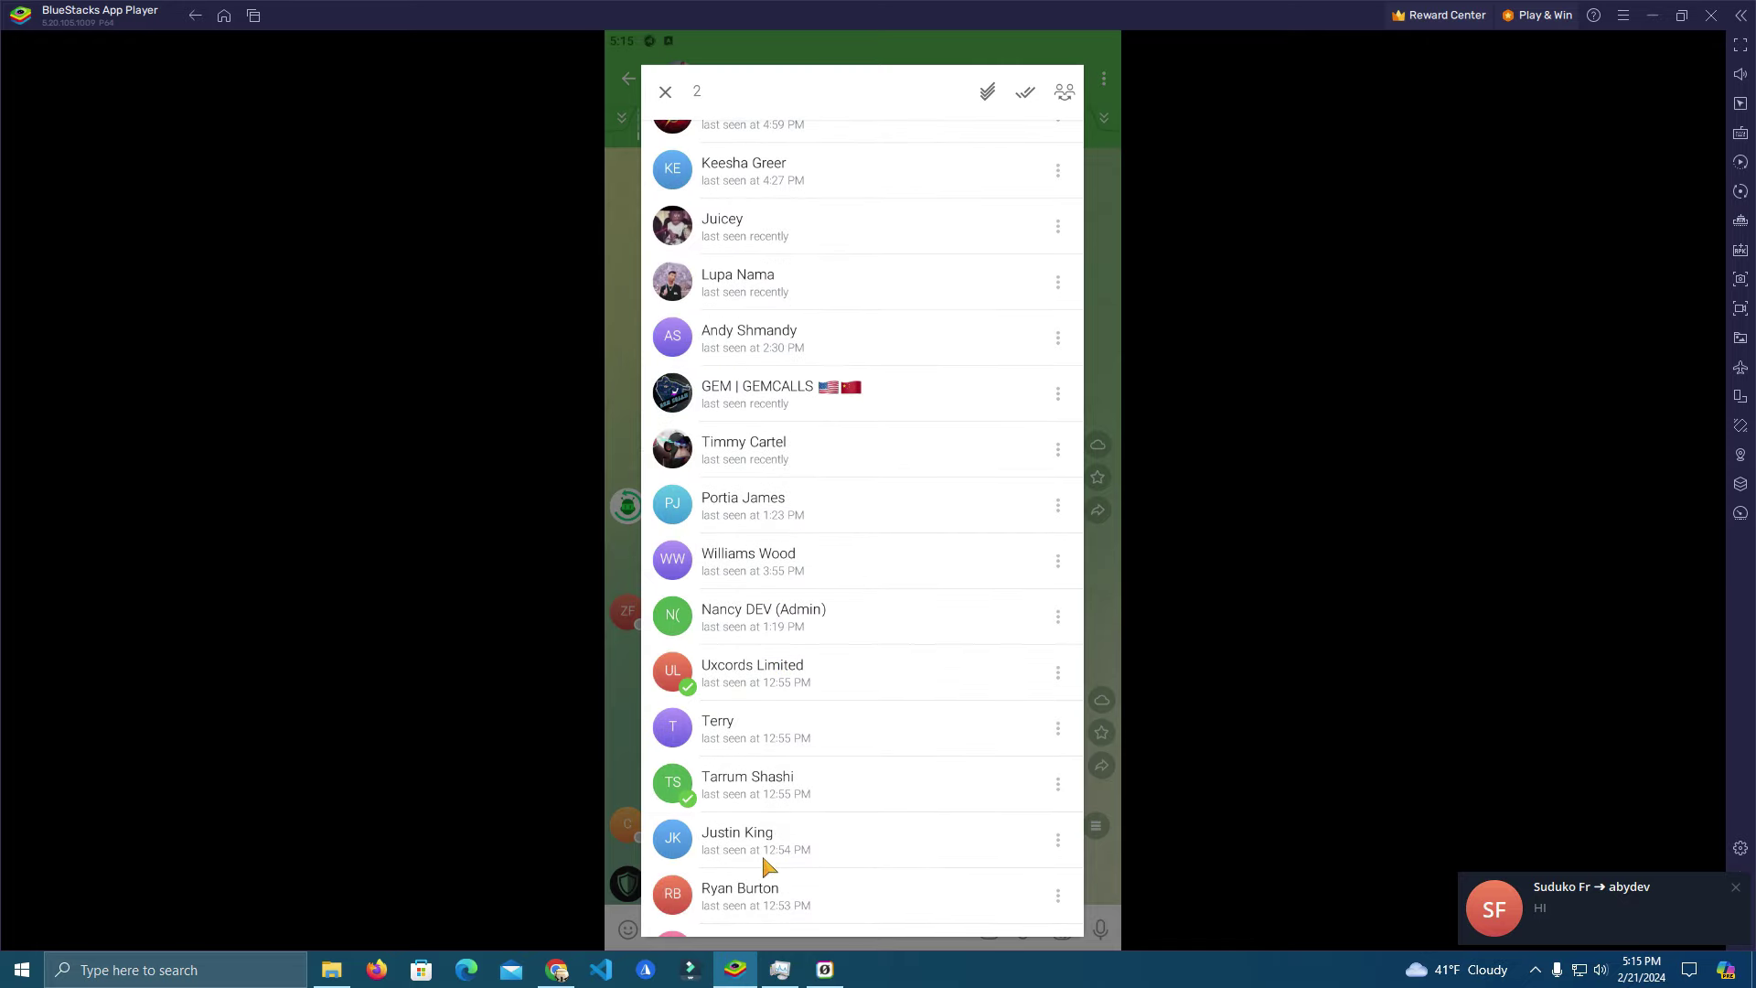
left_click(796, 826)
scroll(807, 875, "down", 4)
left_click(784, 776)
scroll(784, 777, "down", 1)
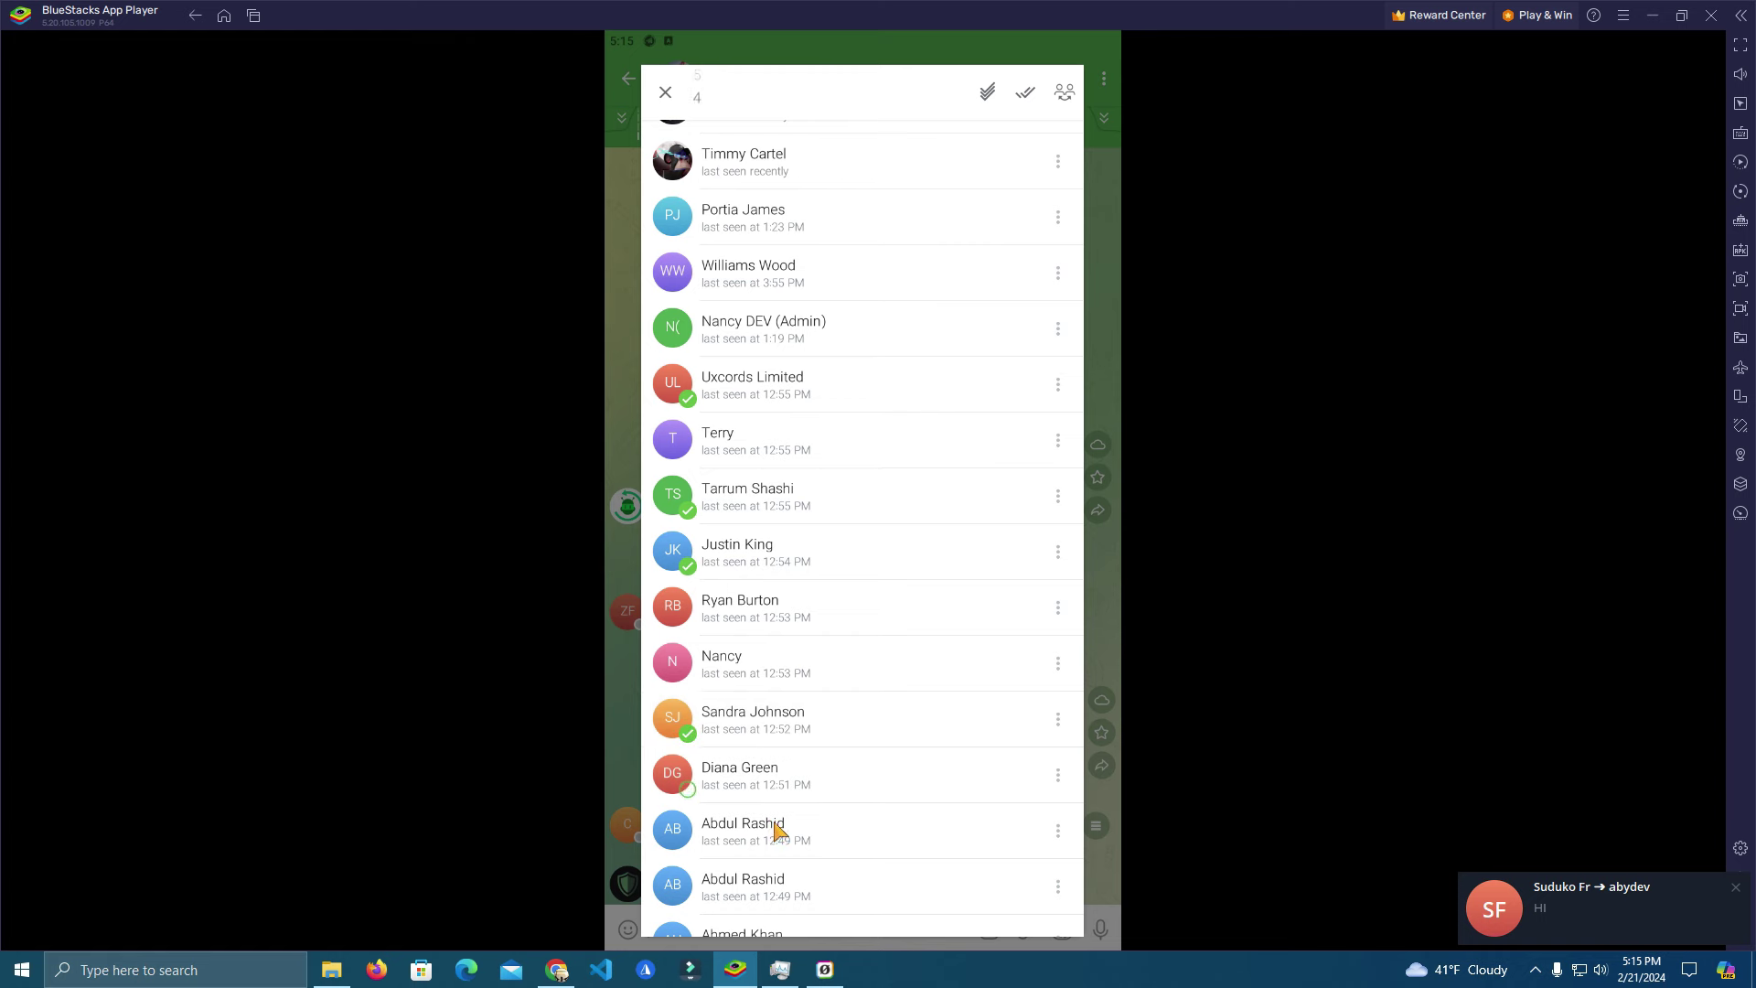
left_click(776, 840)
scroll(800, 837, "down", 3)
scroll(769, 763, "down", 1)
left_click(770, 763)
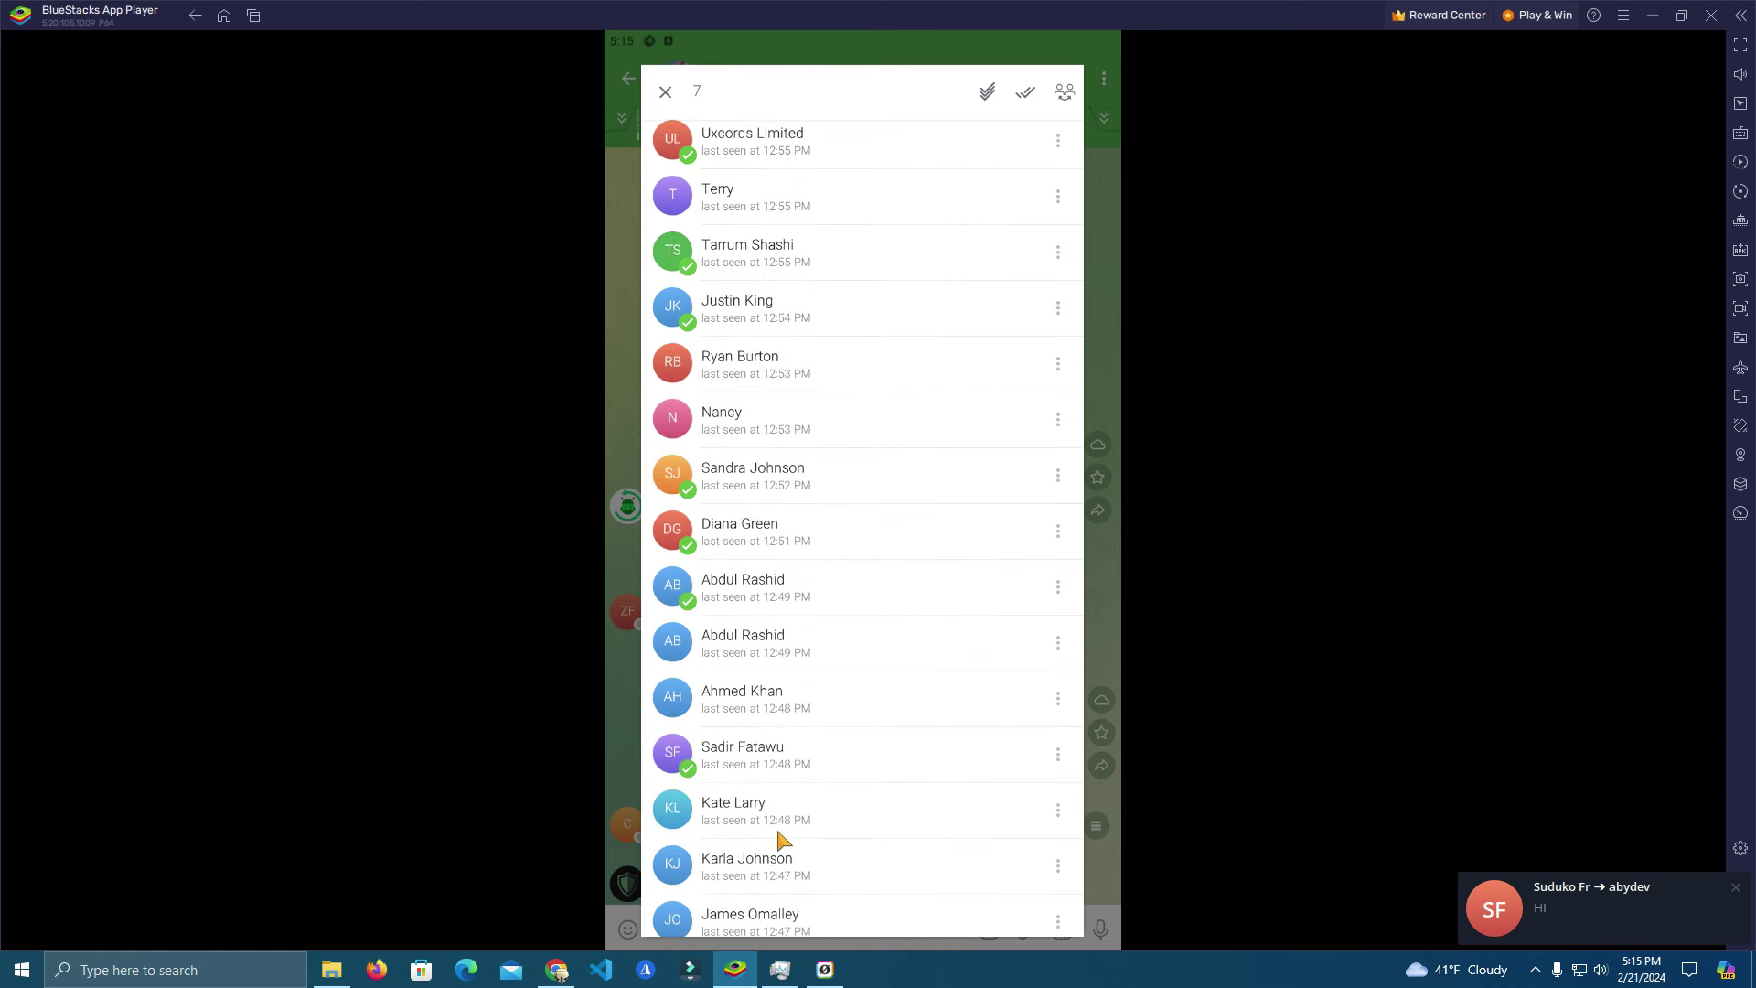
left_click(779, 820)
scroll(808, 851, "down", 3)
scroll(812, 852, "down", 1)
left_click(770, 656)
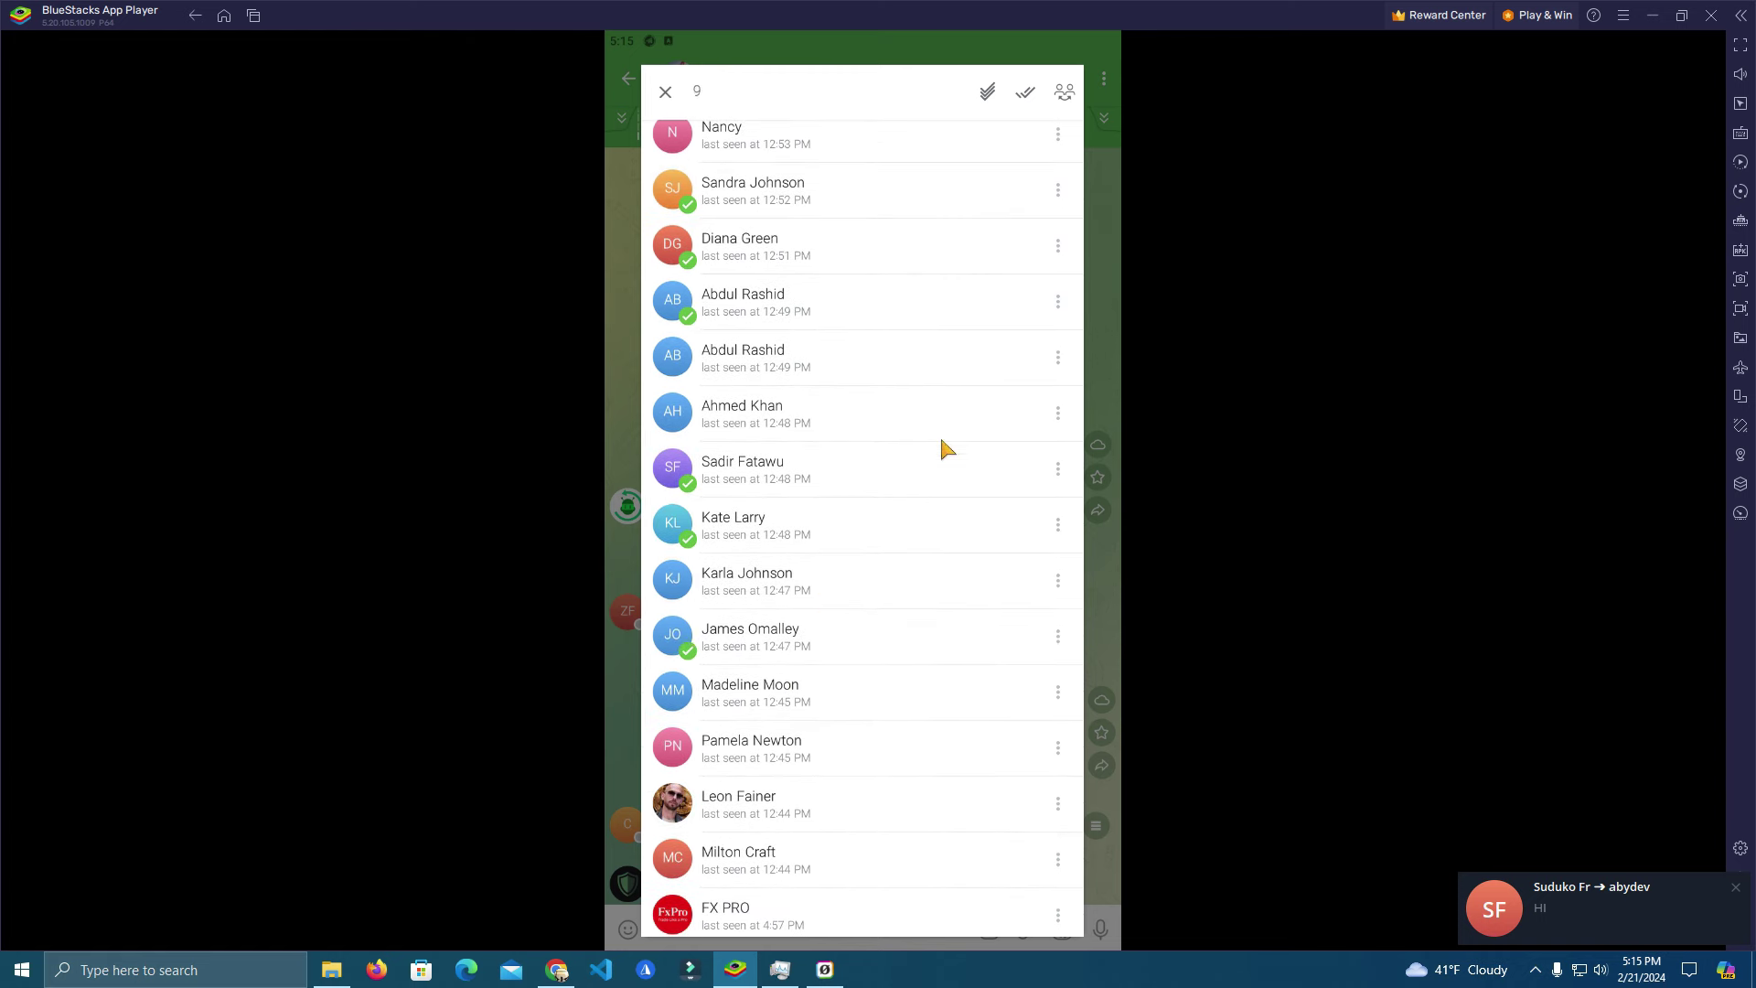
left_click(1066, 93)
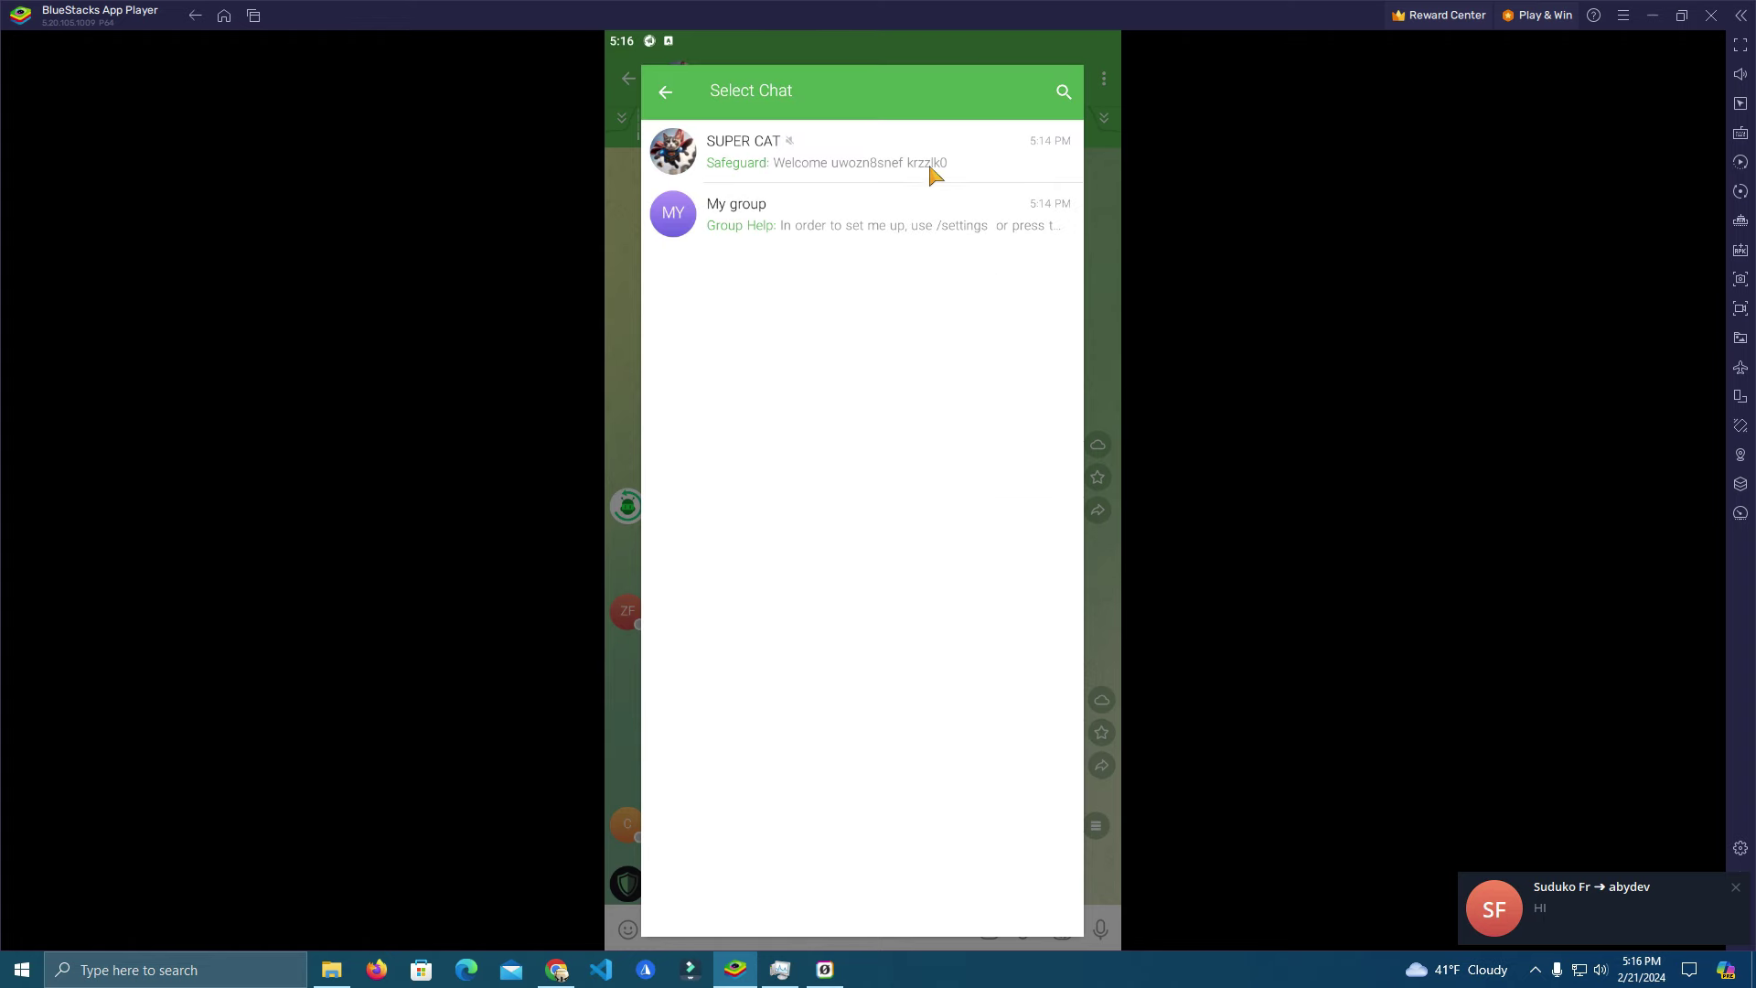
Add the selected members to My group and back out to the chat list.
left_click(870, 208)
left_click(1014, 549)
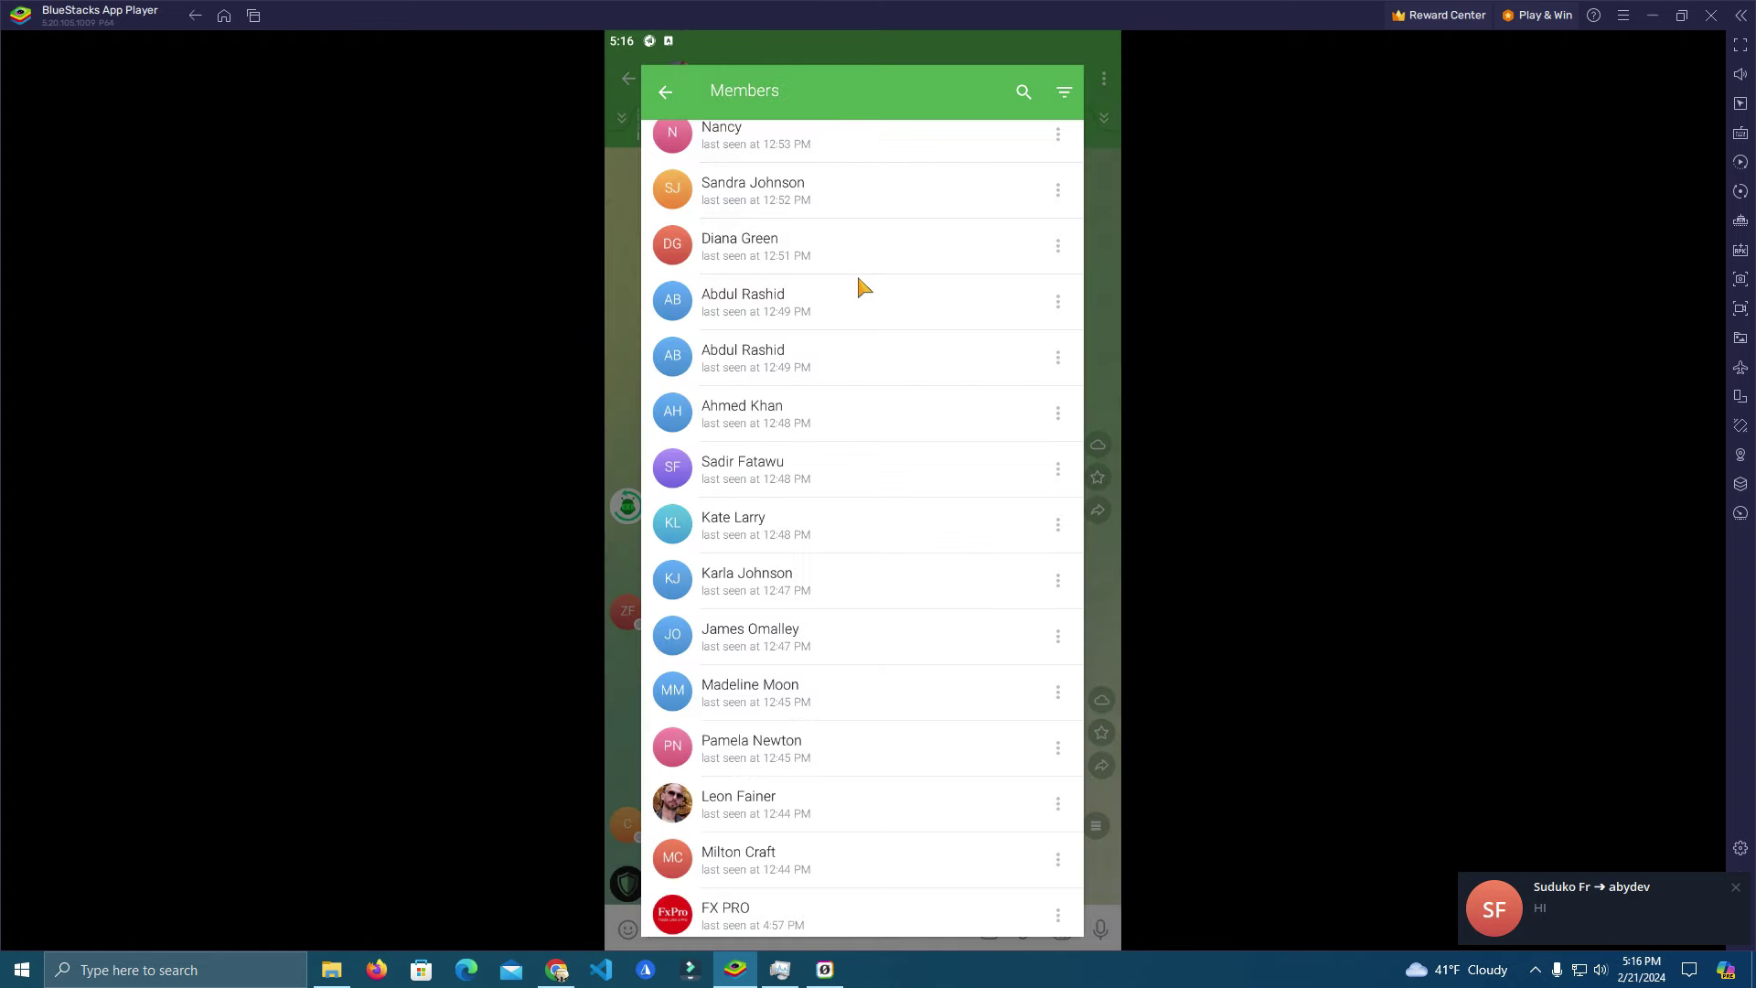
left_click(666, 91)
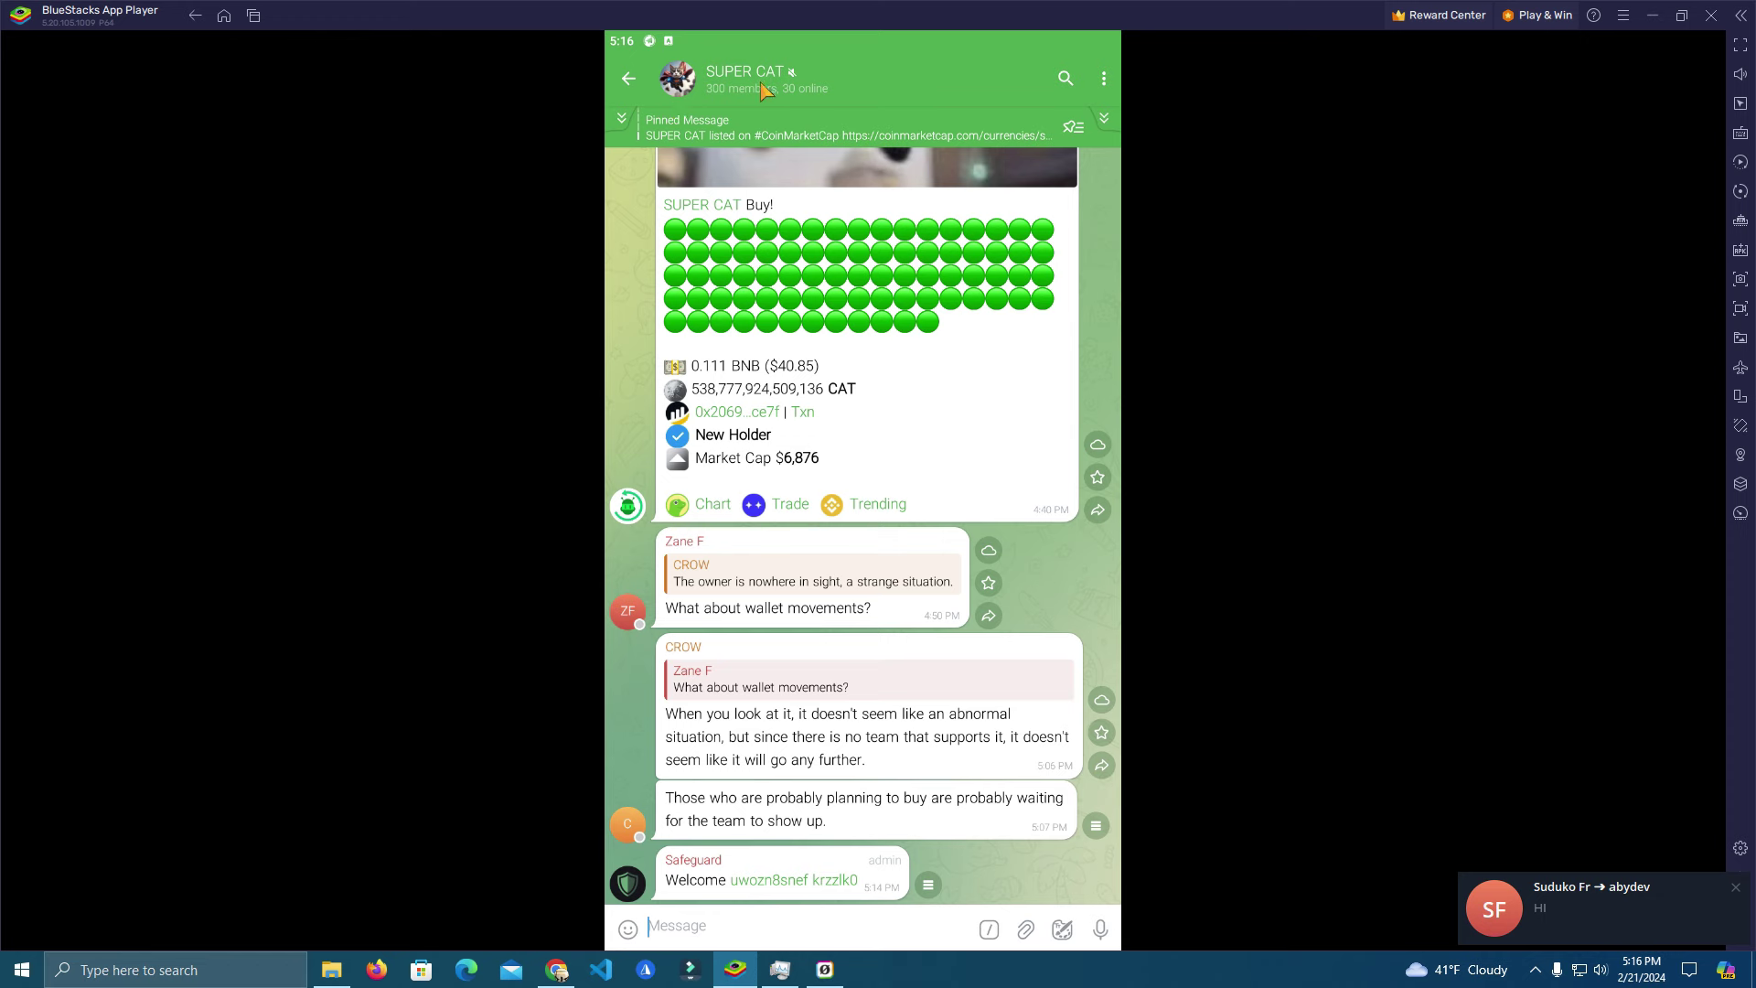
left_click(650, 85)
Open the My group chat and review its info page.
left_click(808, 291)
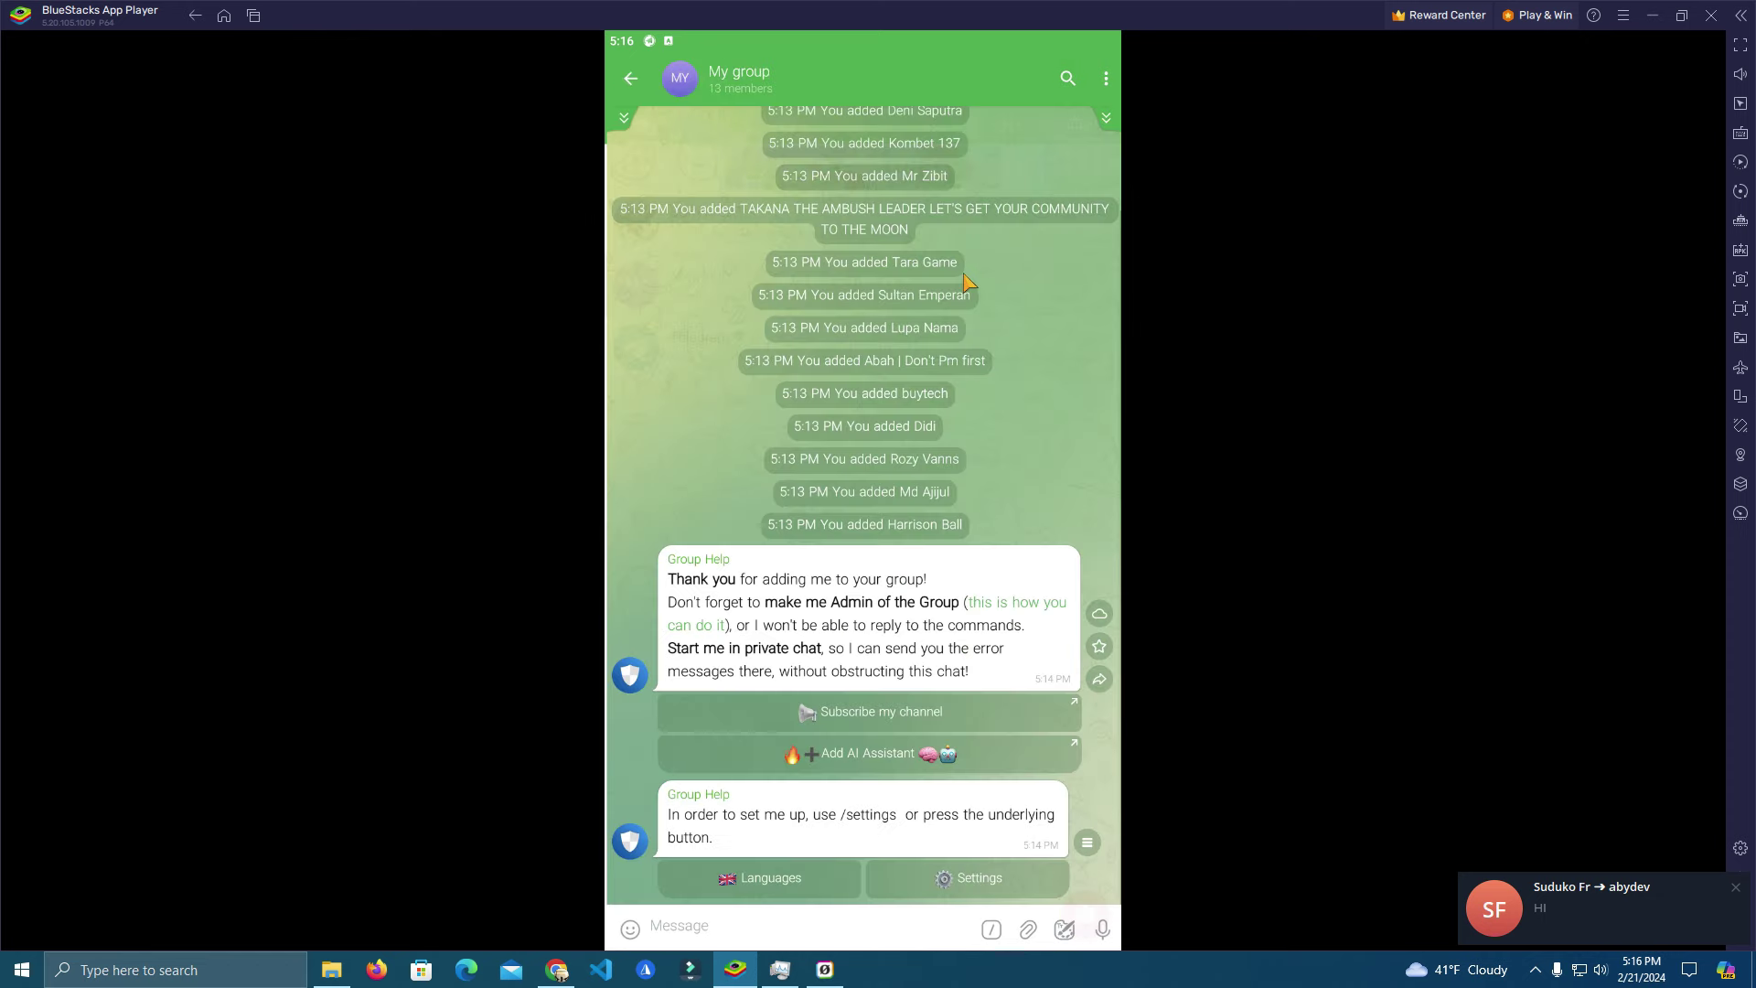
left_click(821, 91)
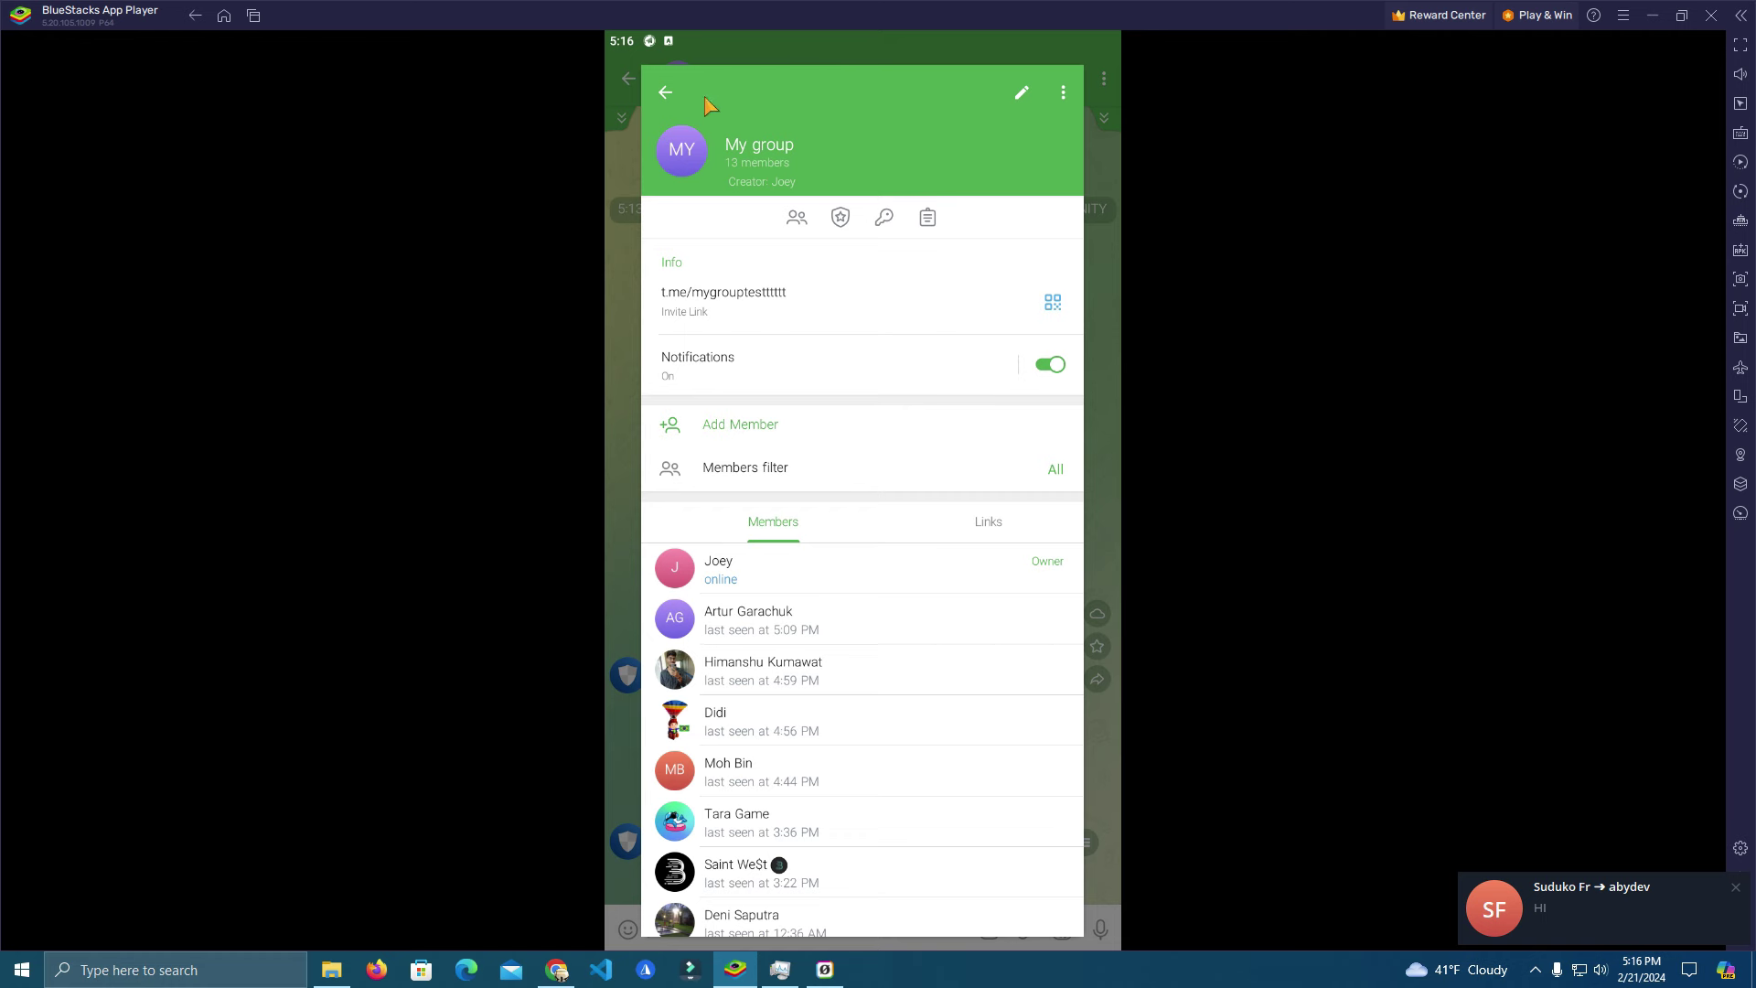
left_click(666, 92)
left_click(772, 89)
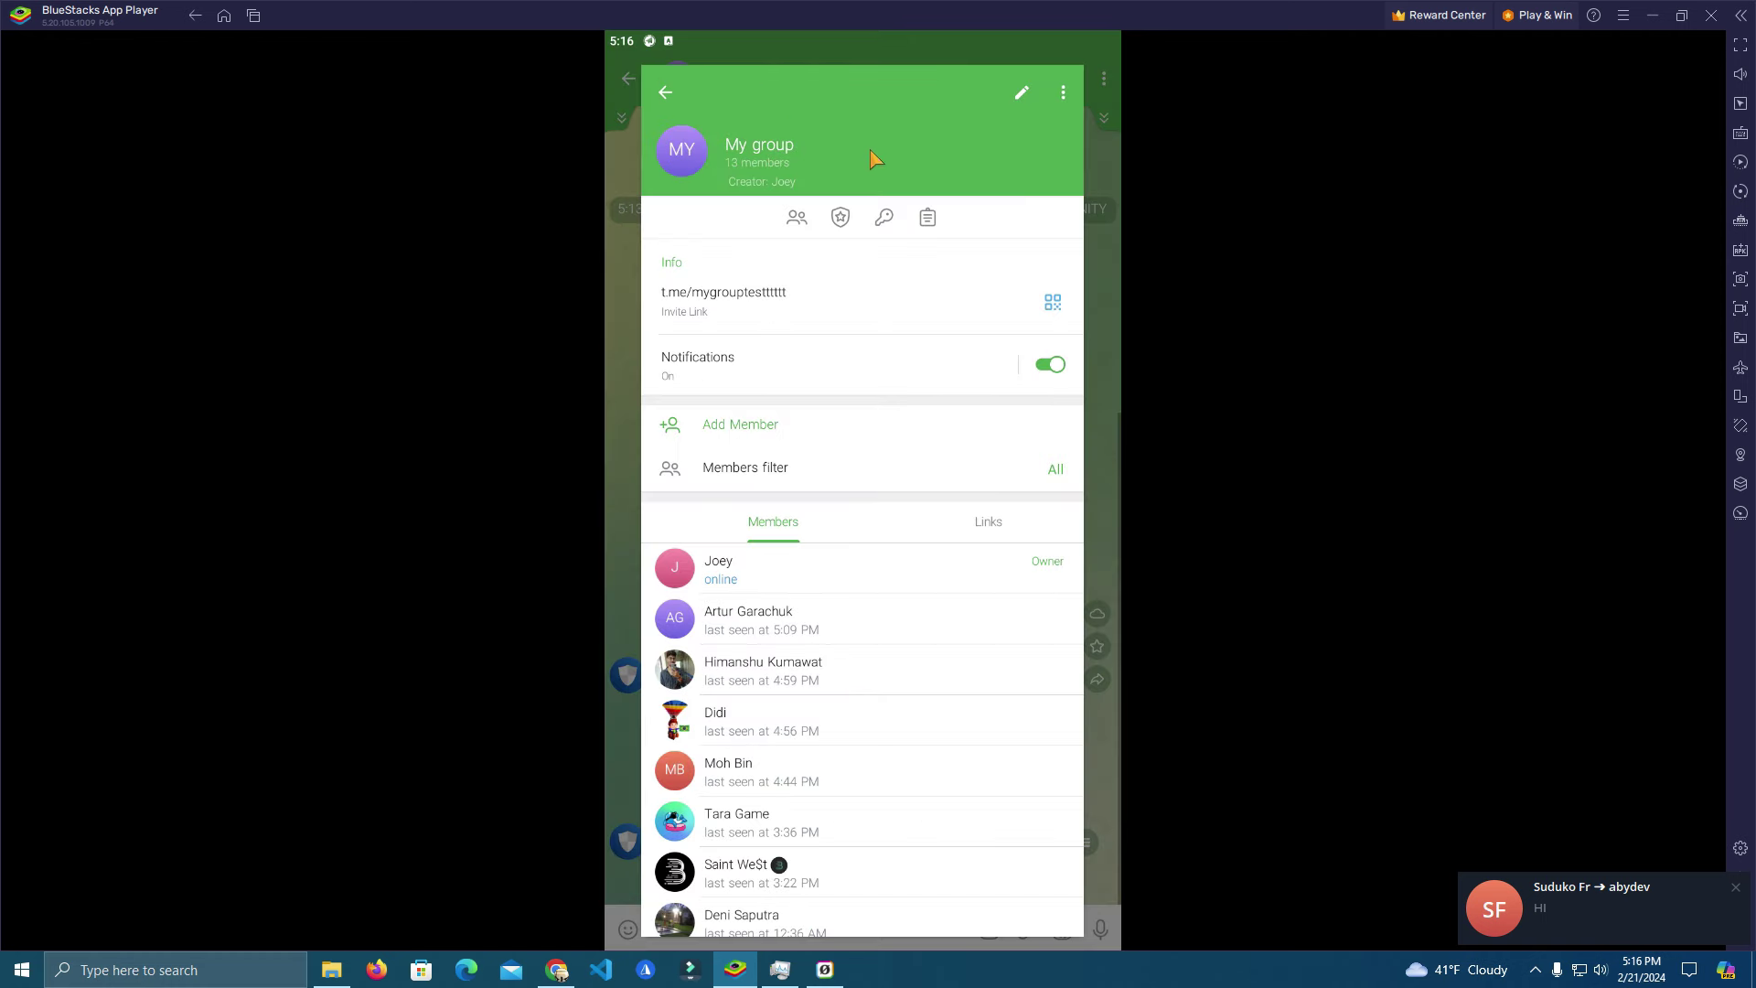
left_click(621, 452)
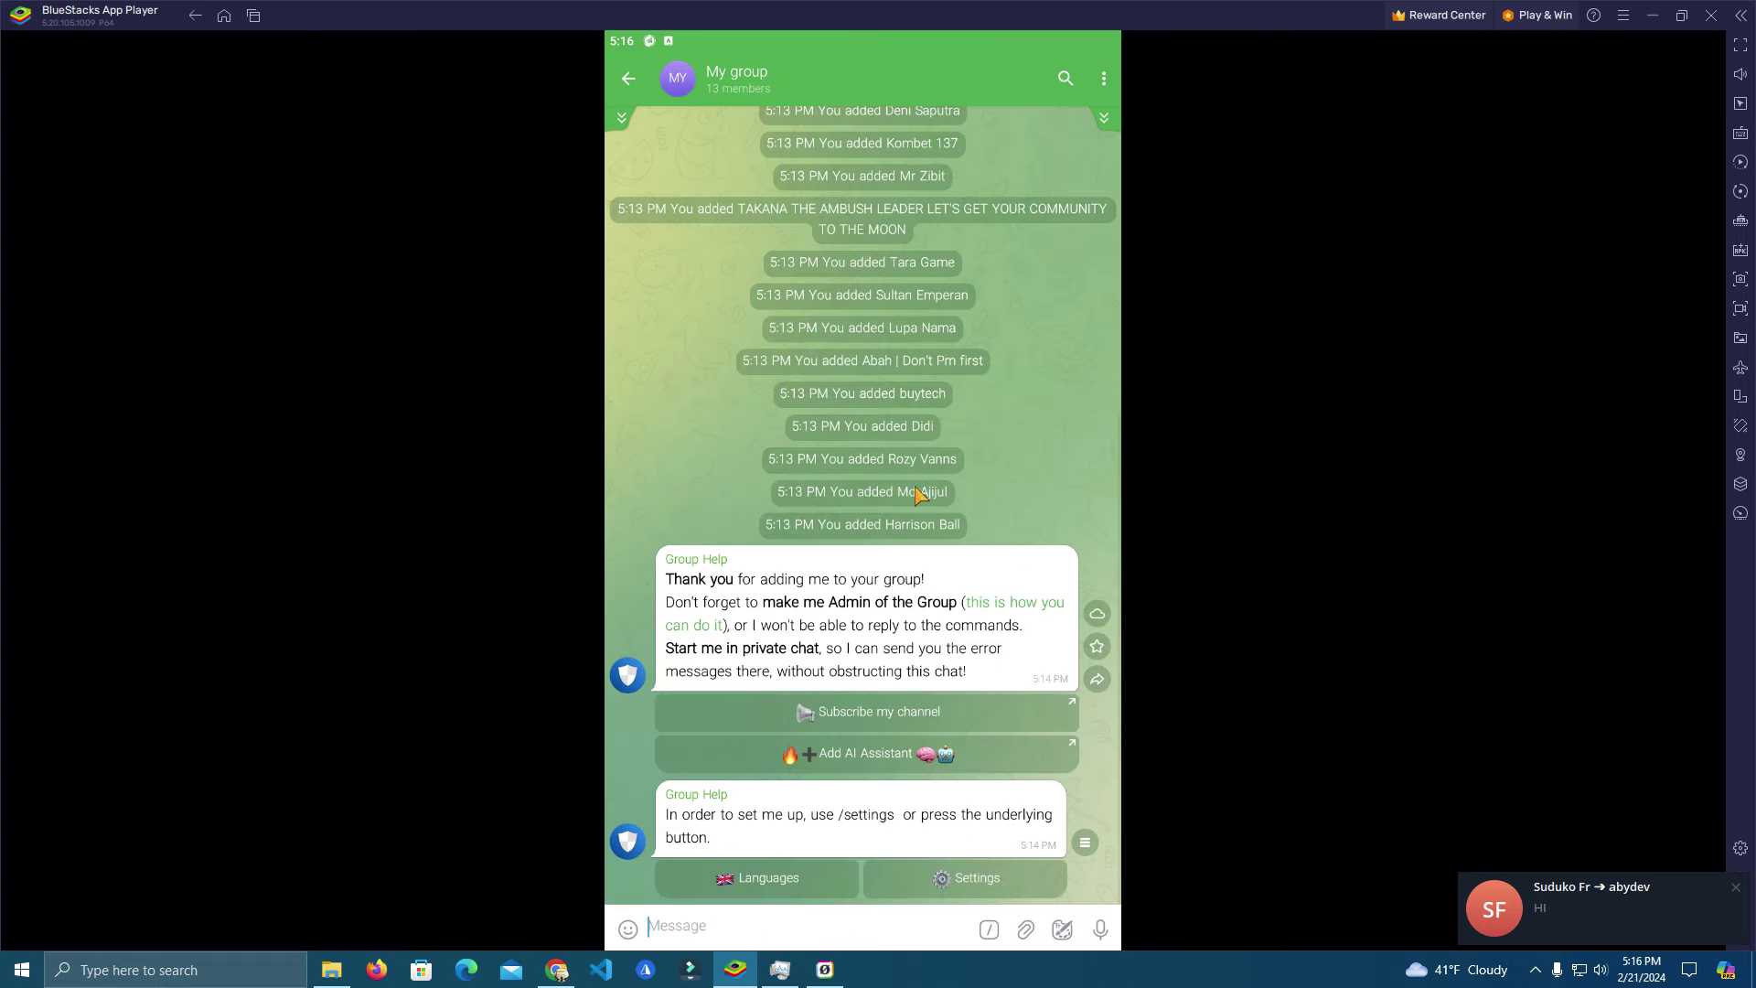
scroll(893, 617, "up", 3)
Check My group's info page once more, then return to the chat list.
left_click(810, 82)
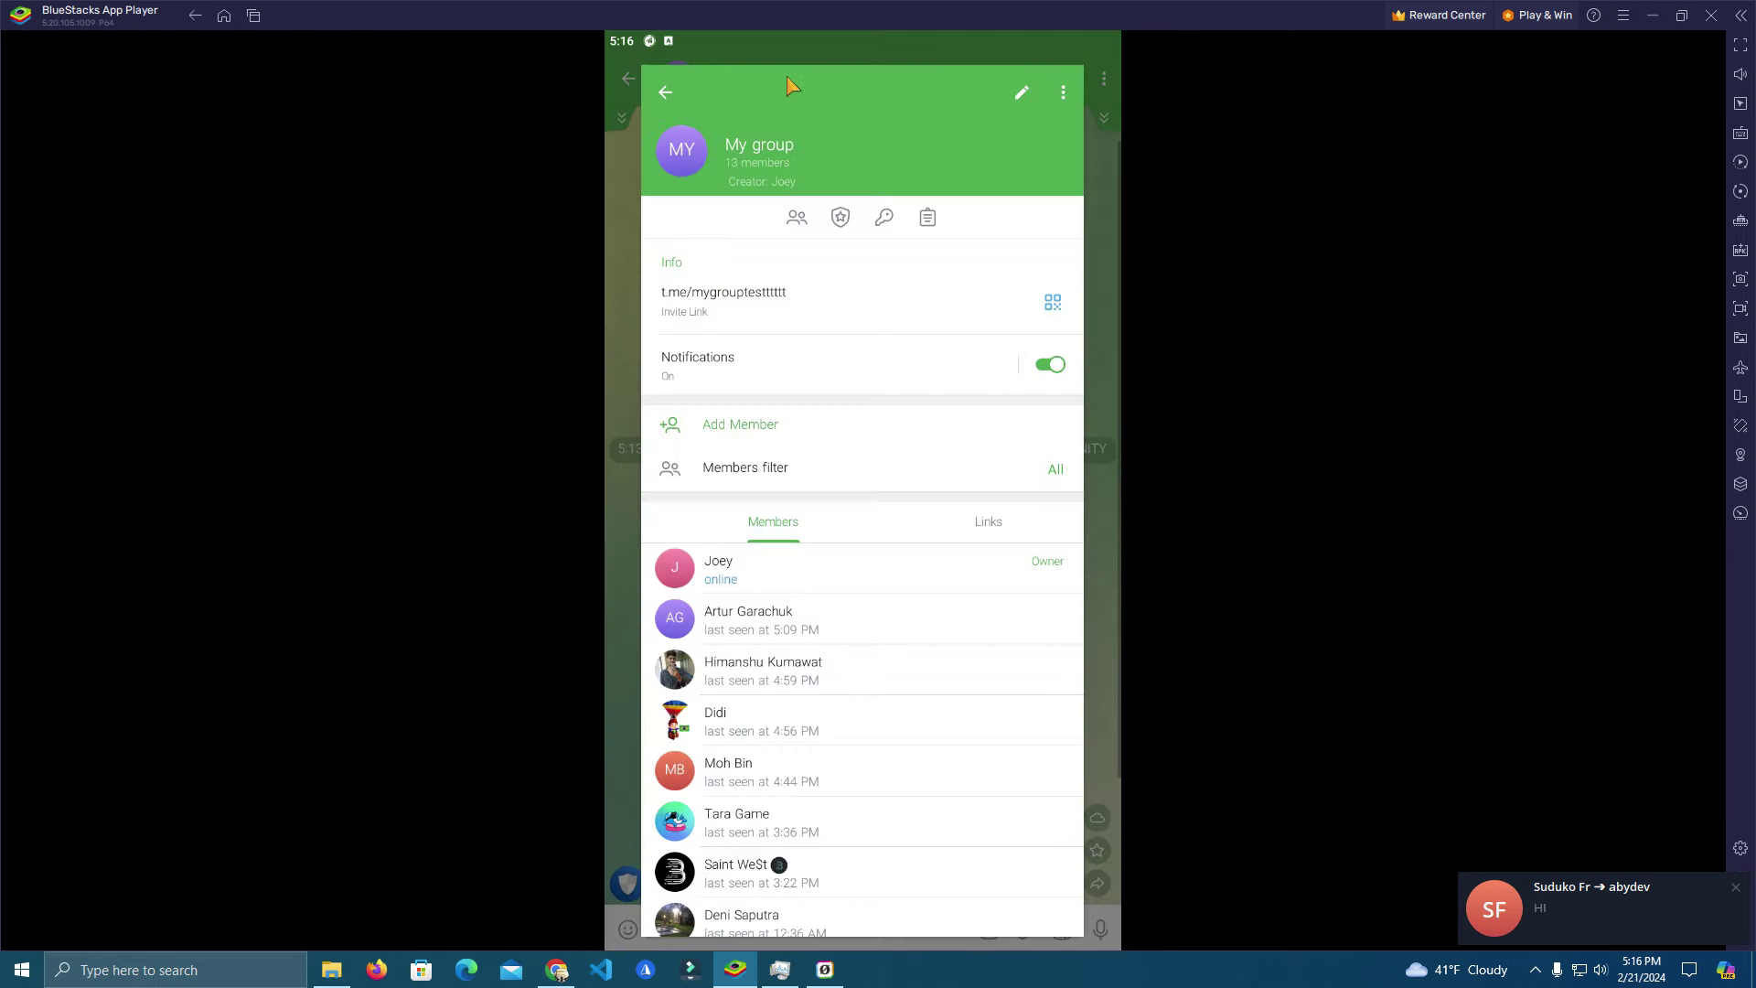
left_click(664, 93)
scroll(981, 434, "up", 1)
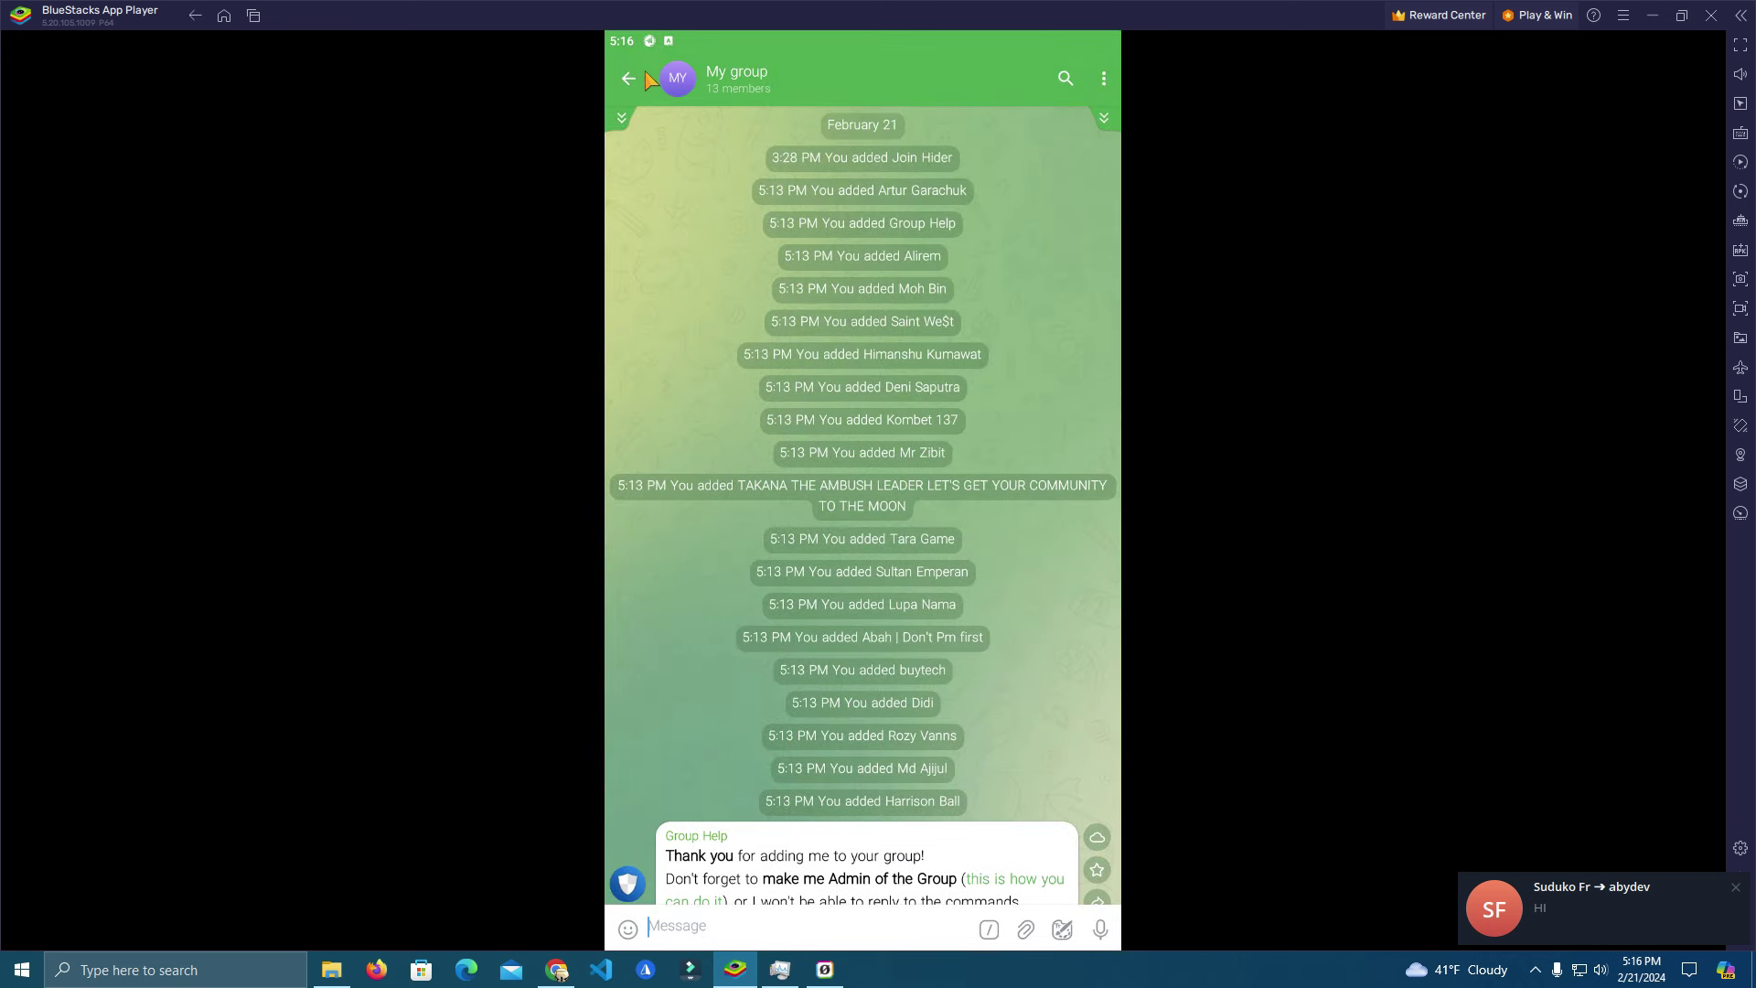
left_click_drag(633, 84, 603, 270)
left_click(629, 79)
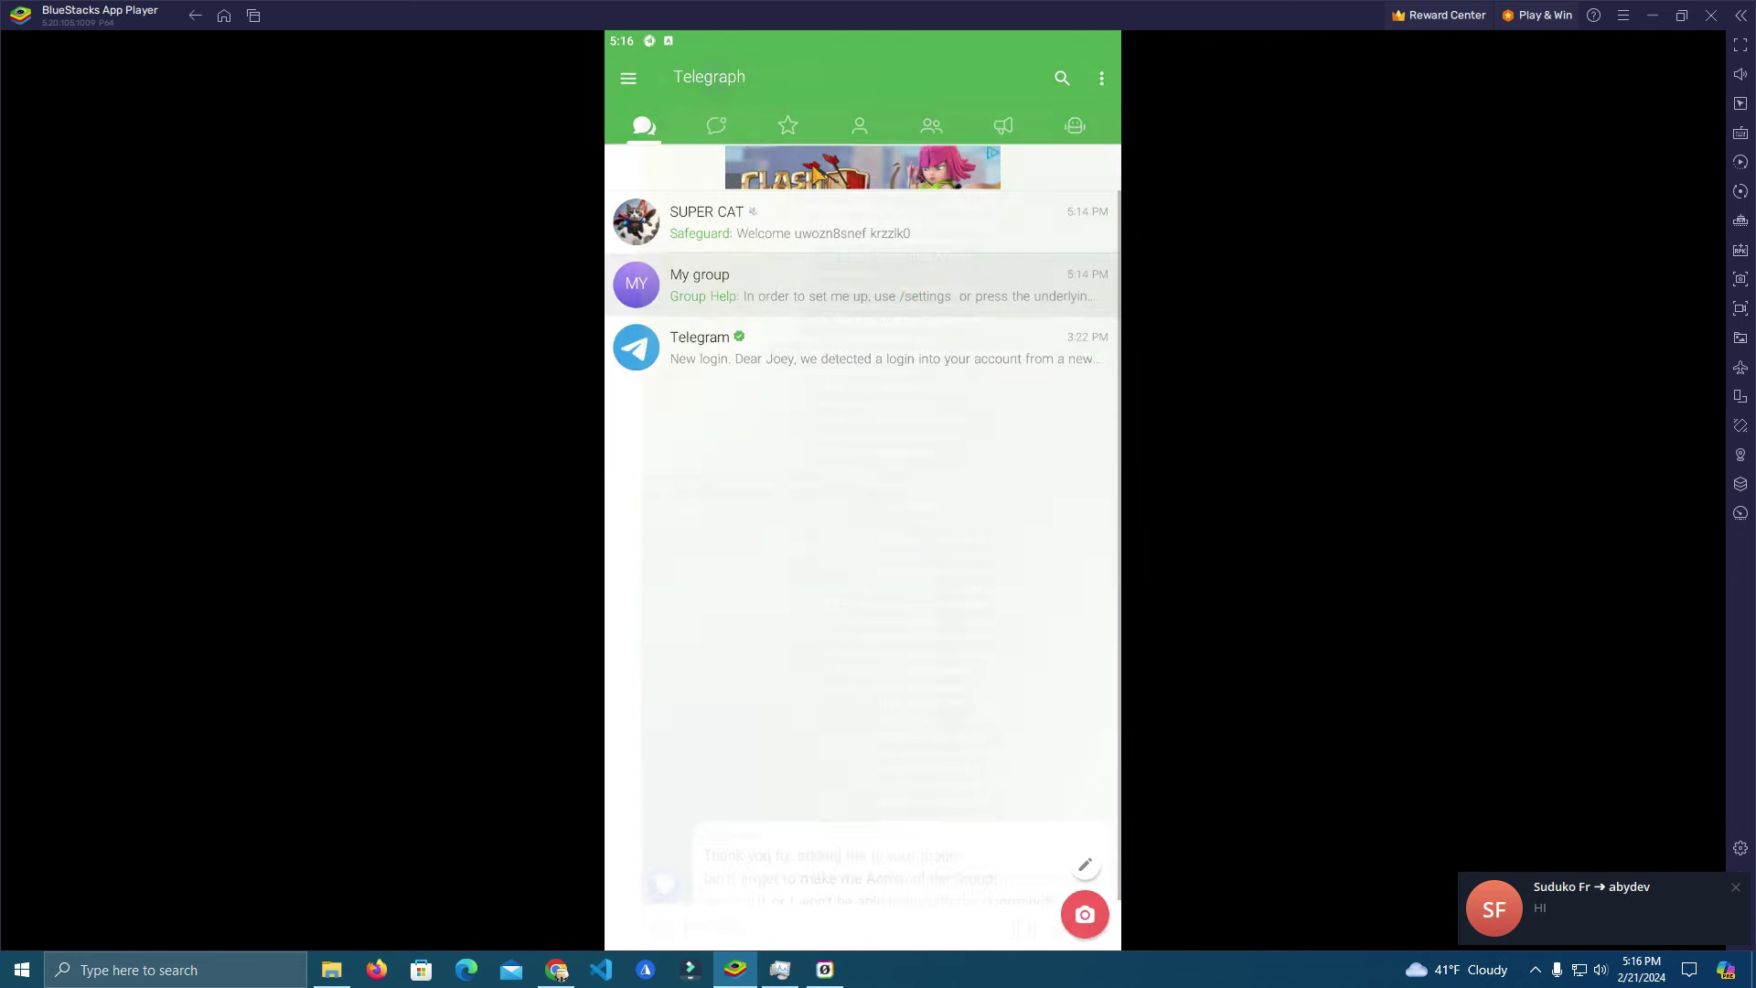
Cancel an accidental selection, then open My group's chat and info page.
left_click(958, 285)
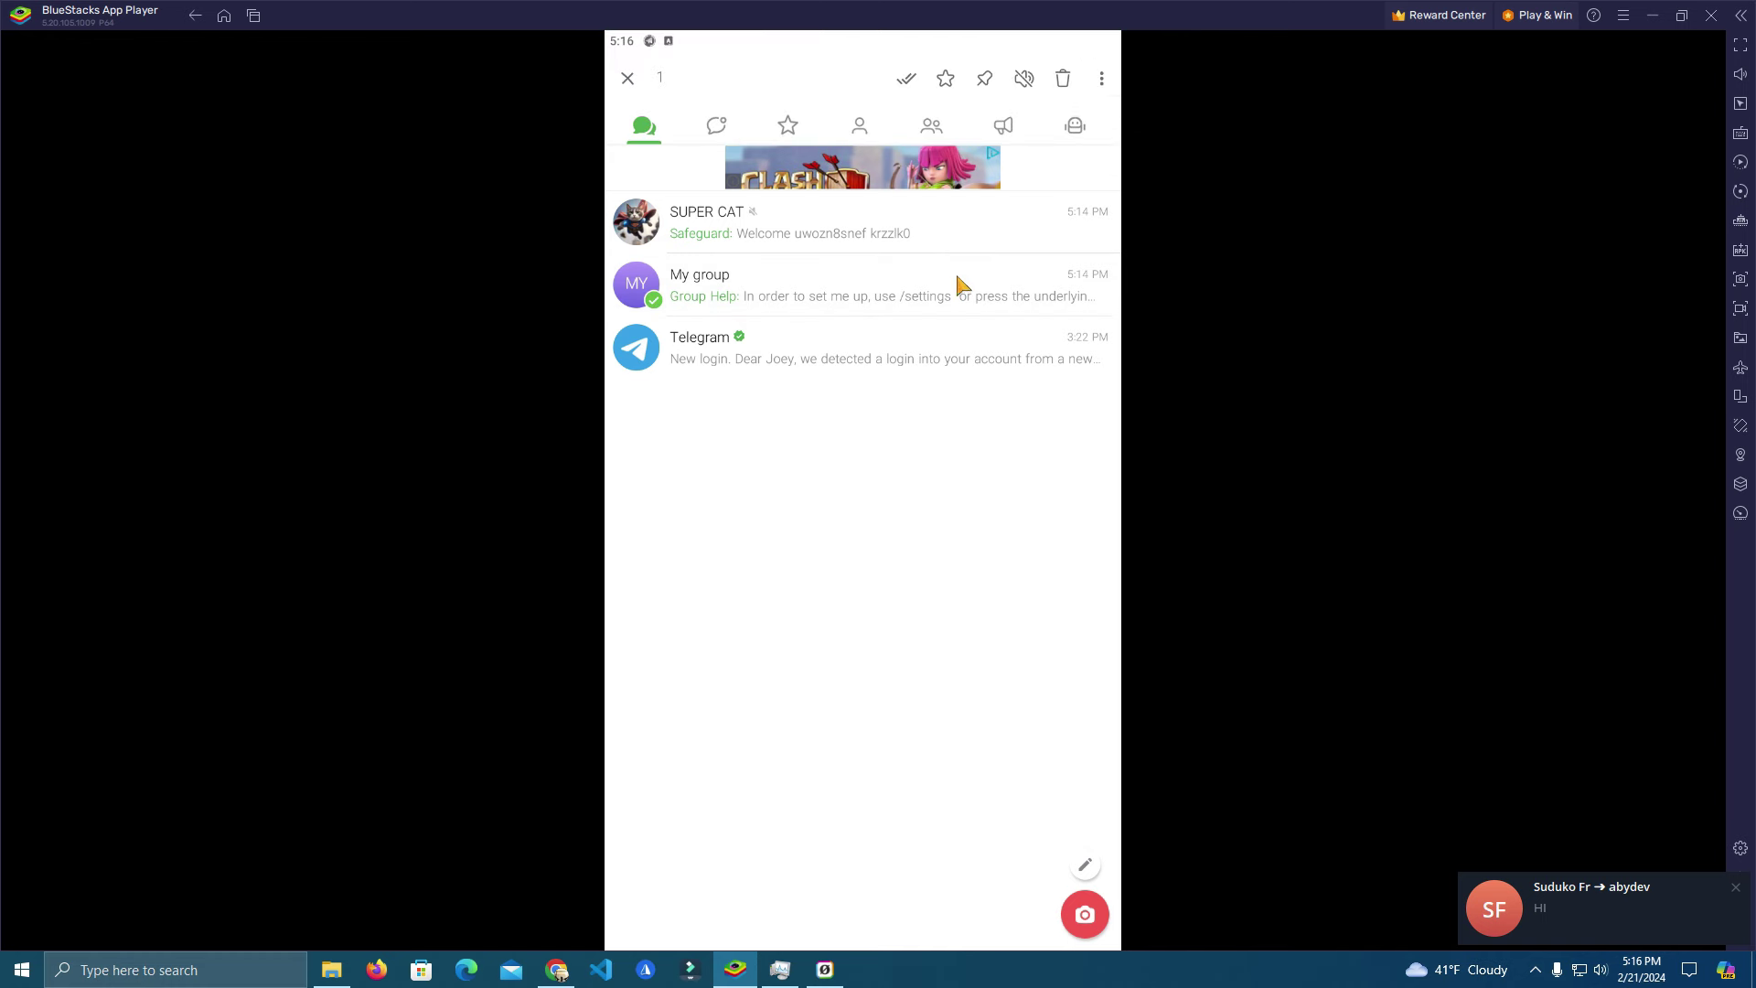
left_click(628, 80)
left_click(753, 282)
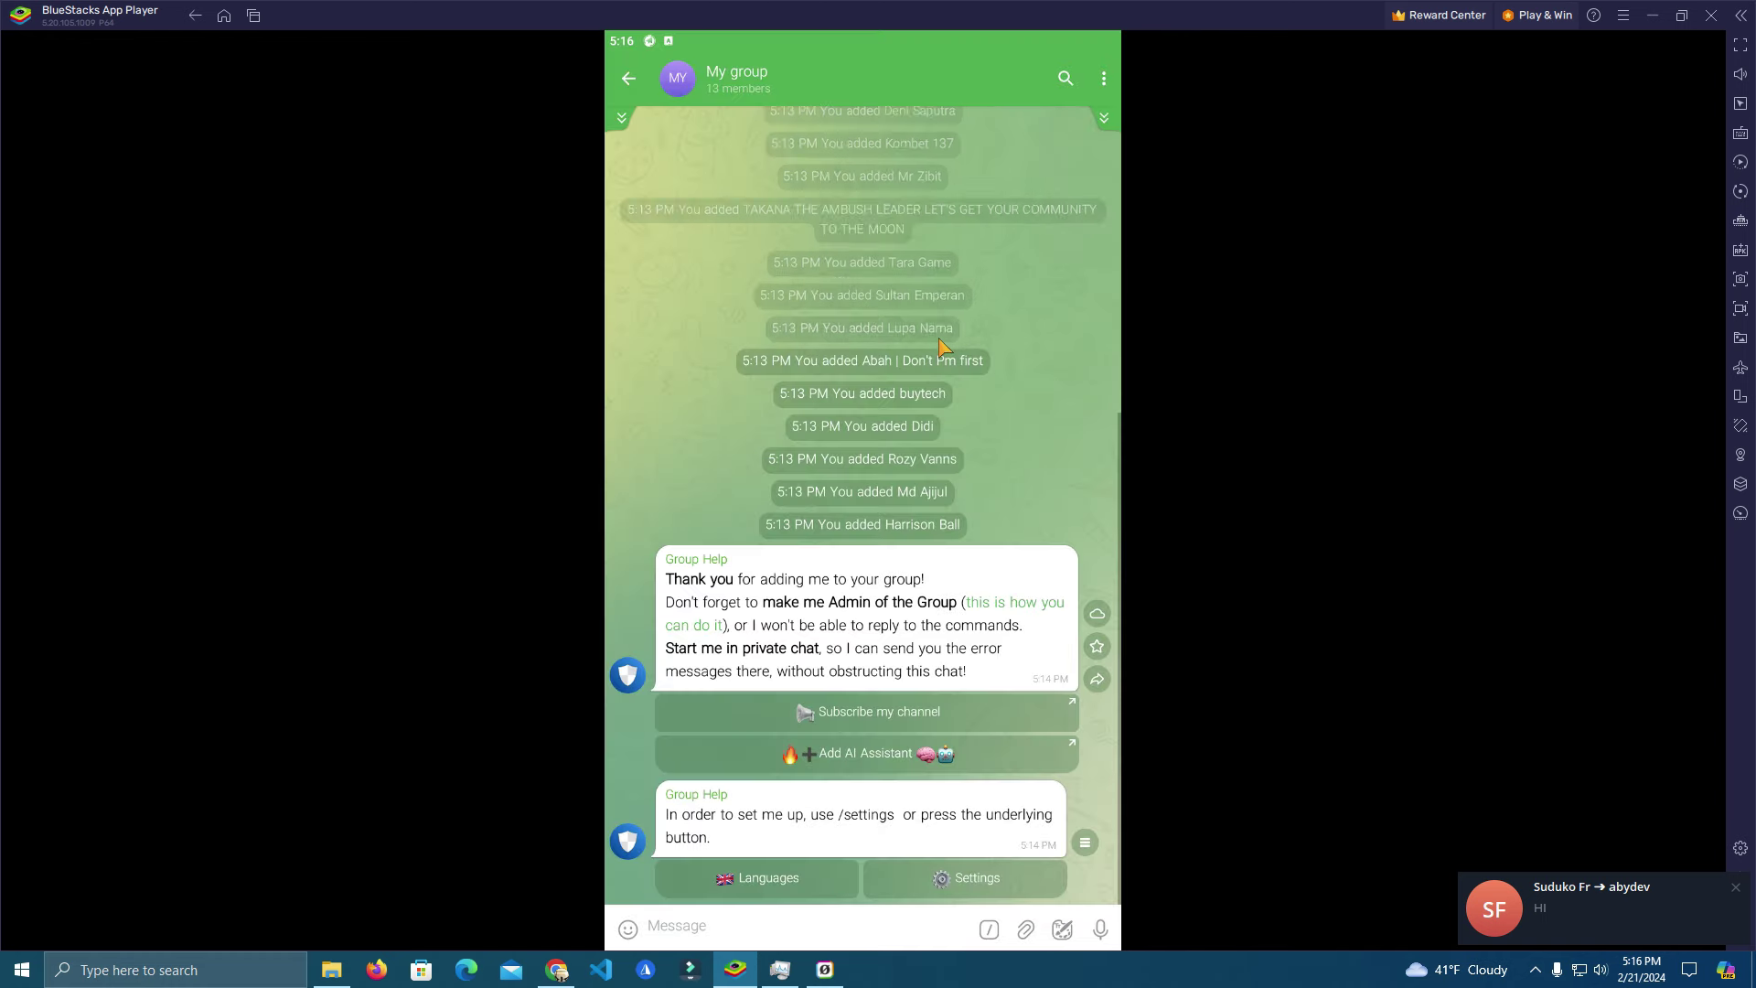
left_click(895, 80)
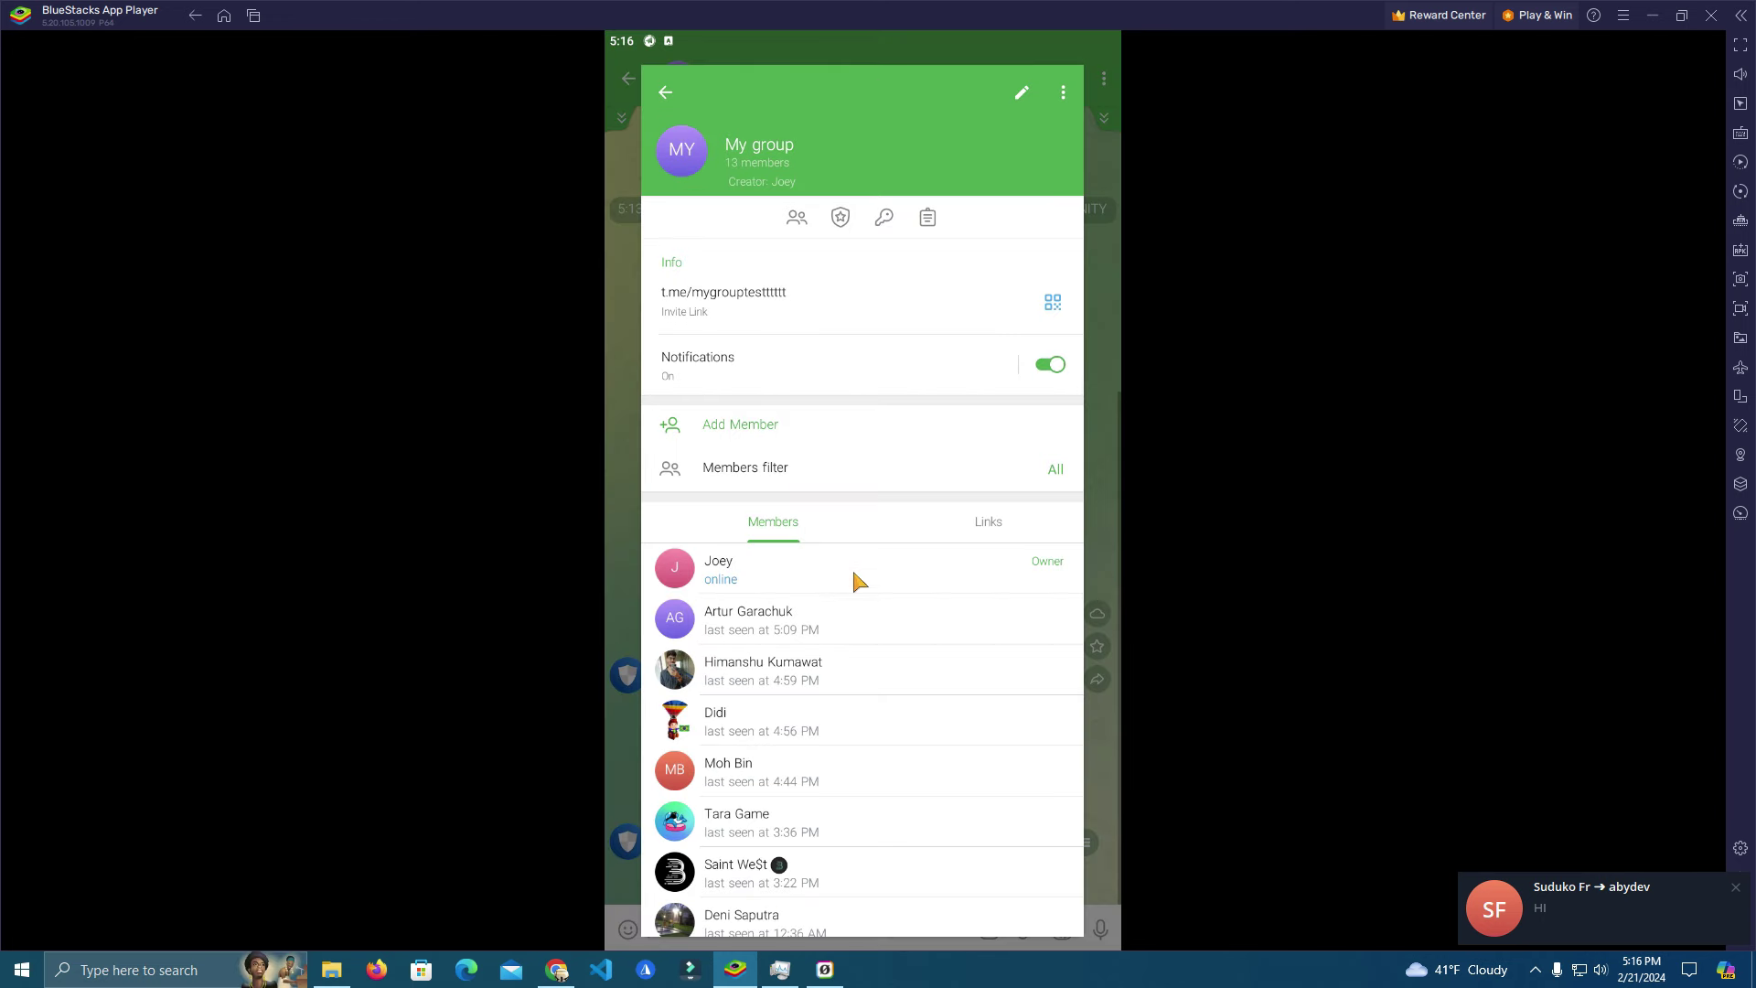
scroll(854, 597, "down", 3)
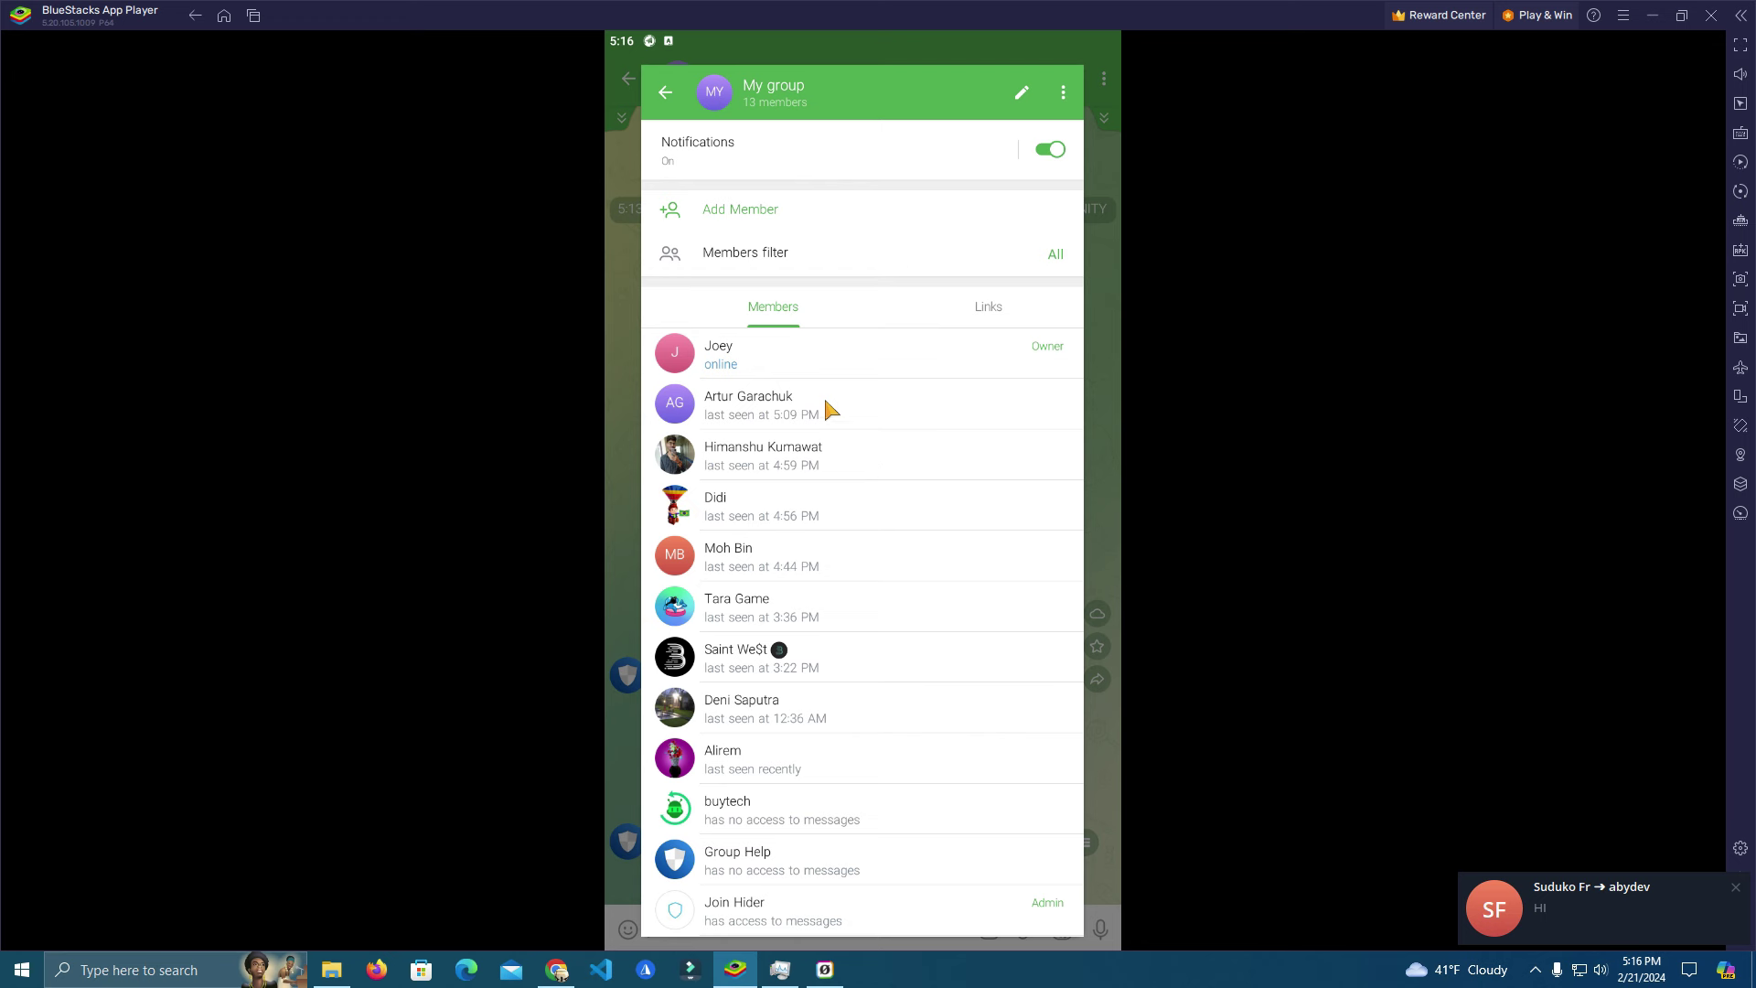
Dismiss My group's options menu, leave it, and open the SUPER CAT chat.
left_click(1064, 93)
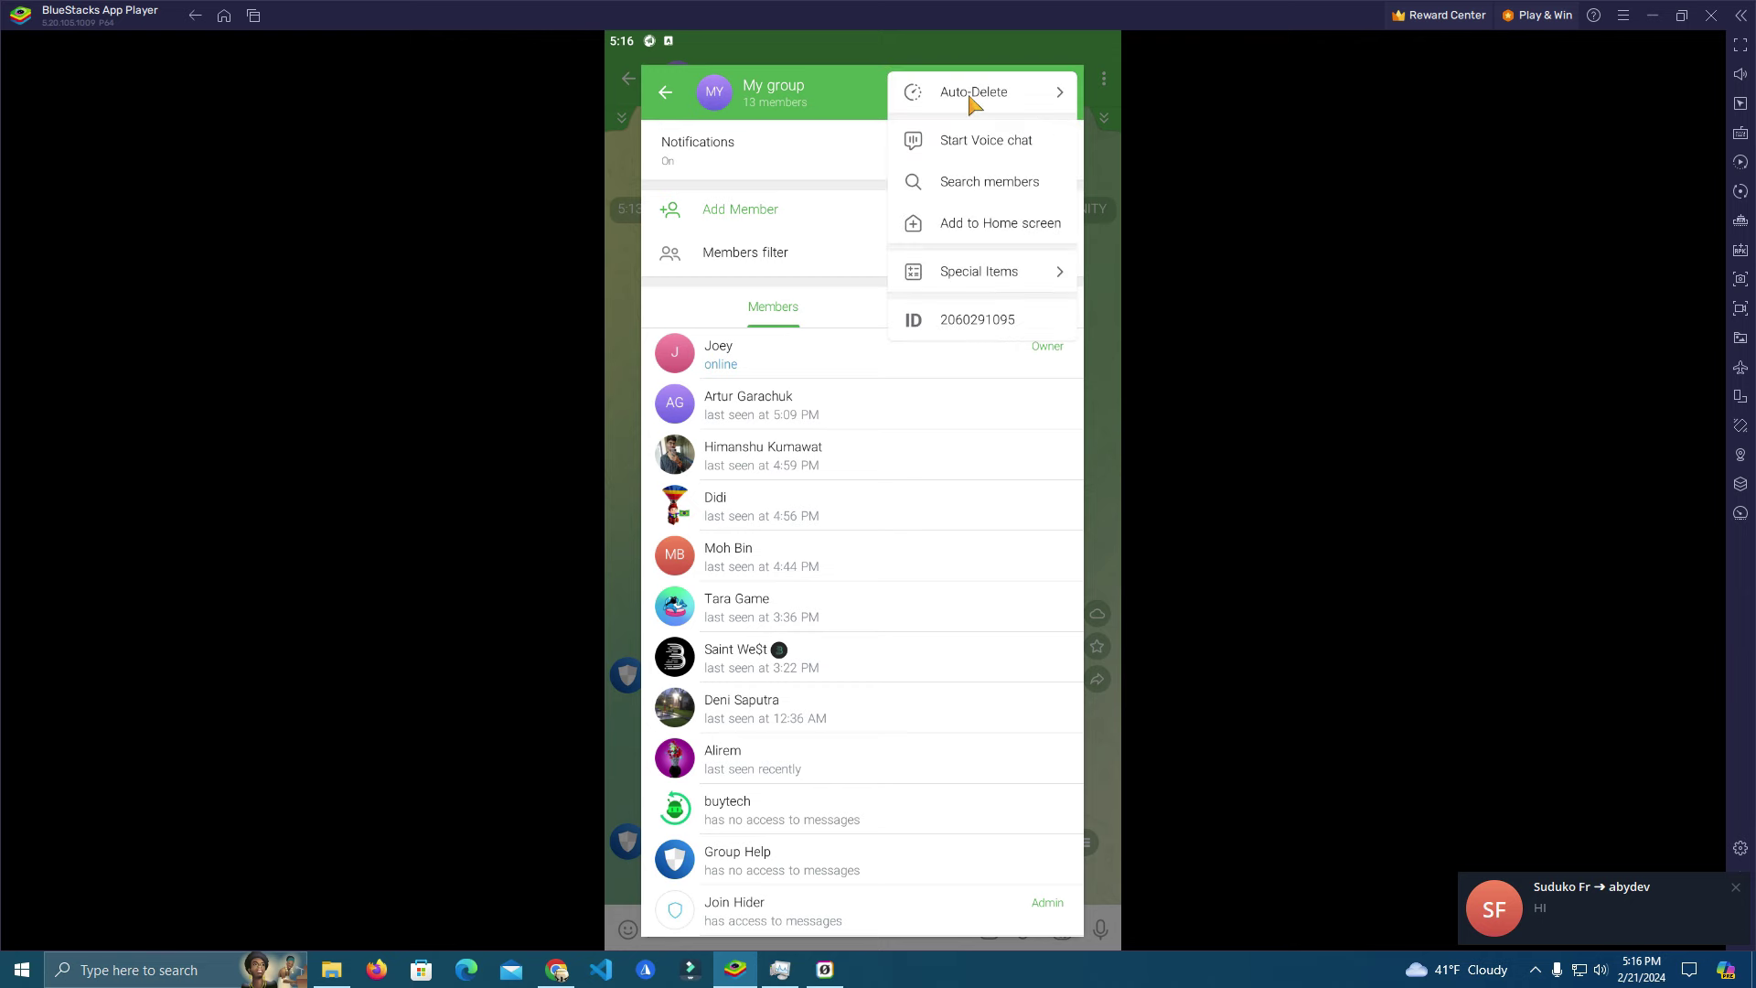
left_click(753, 155)
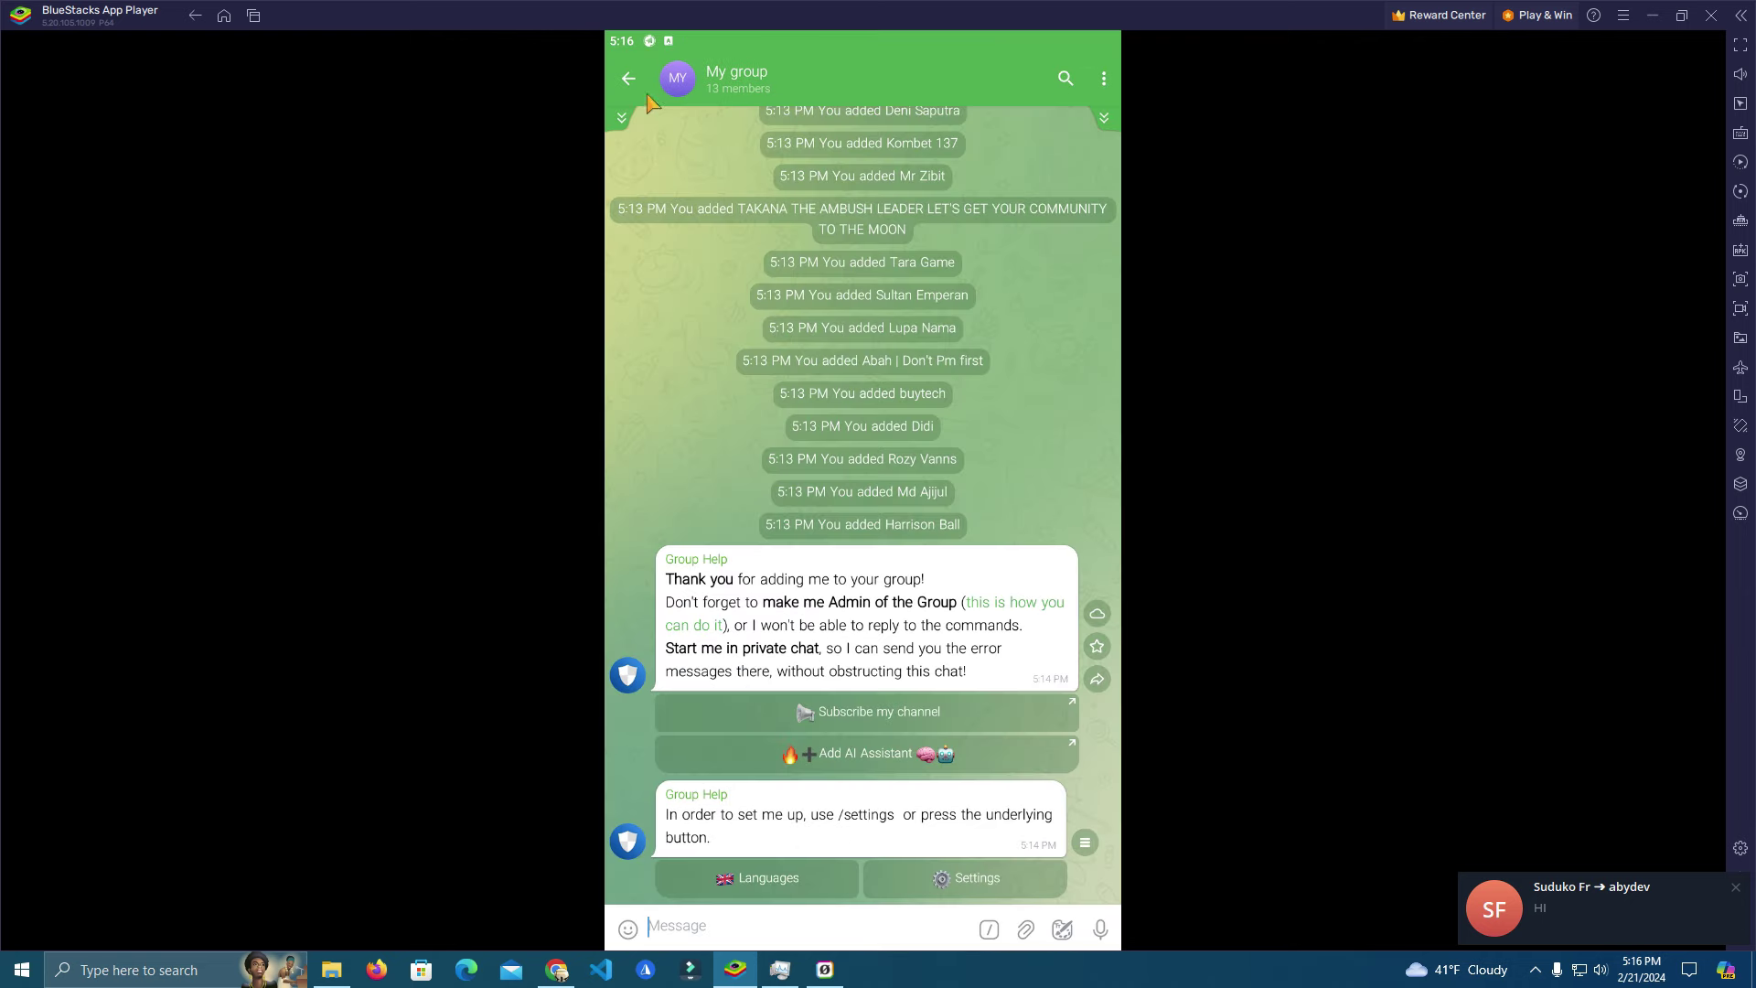
left_click(640, 88)
left_click(845, 233)
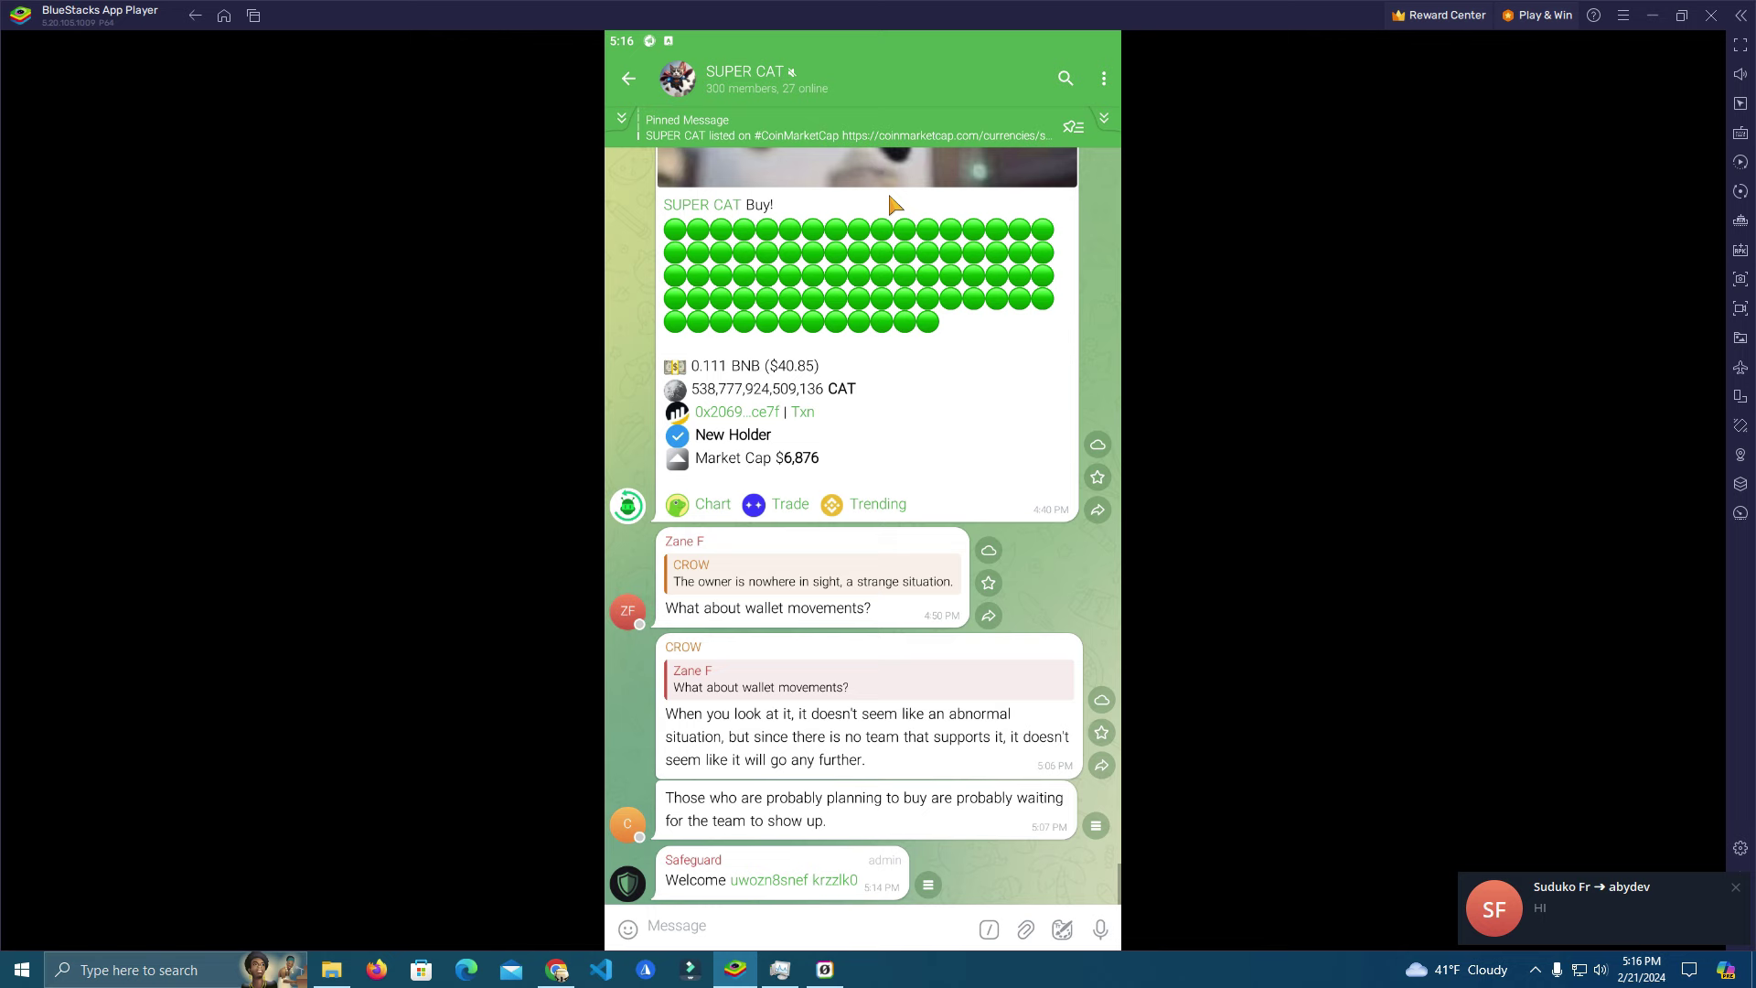
Open SUPER CAT's profile and searchable member list, then select uwozn8snef krzzlk0.
left_click(1063, 79)
left_click(632, 82)
left_click(742, 83)
left_click(1063, 85)
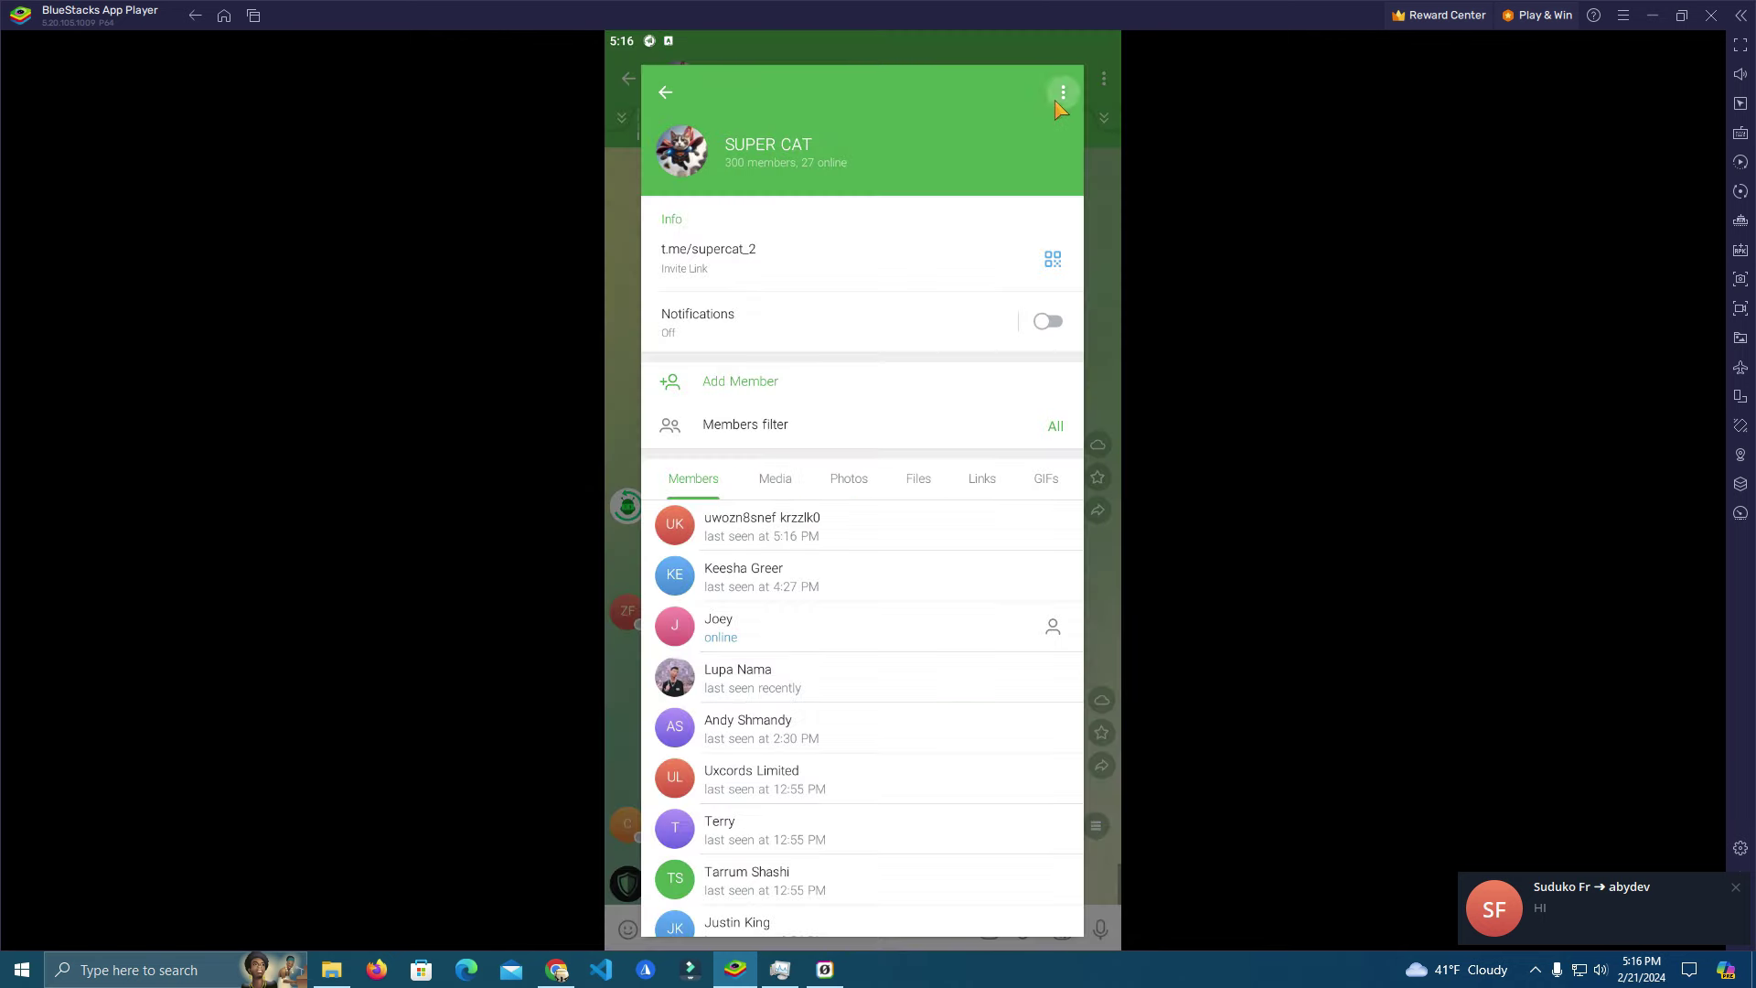
left_click(1001, 91)
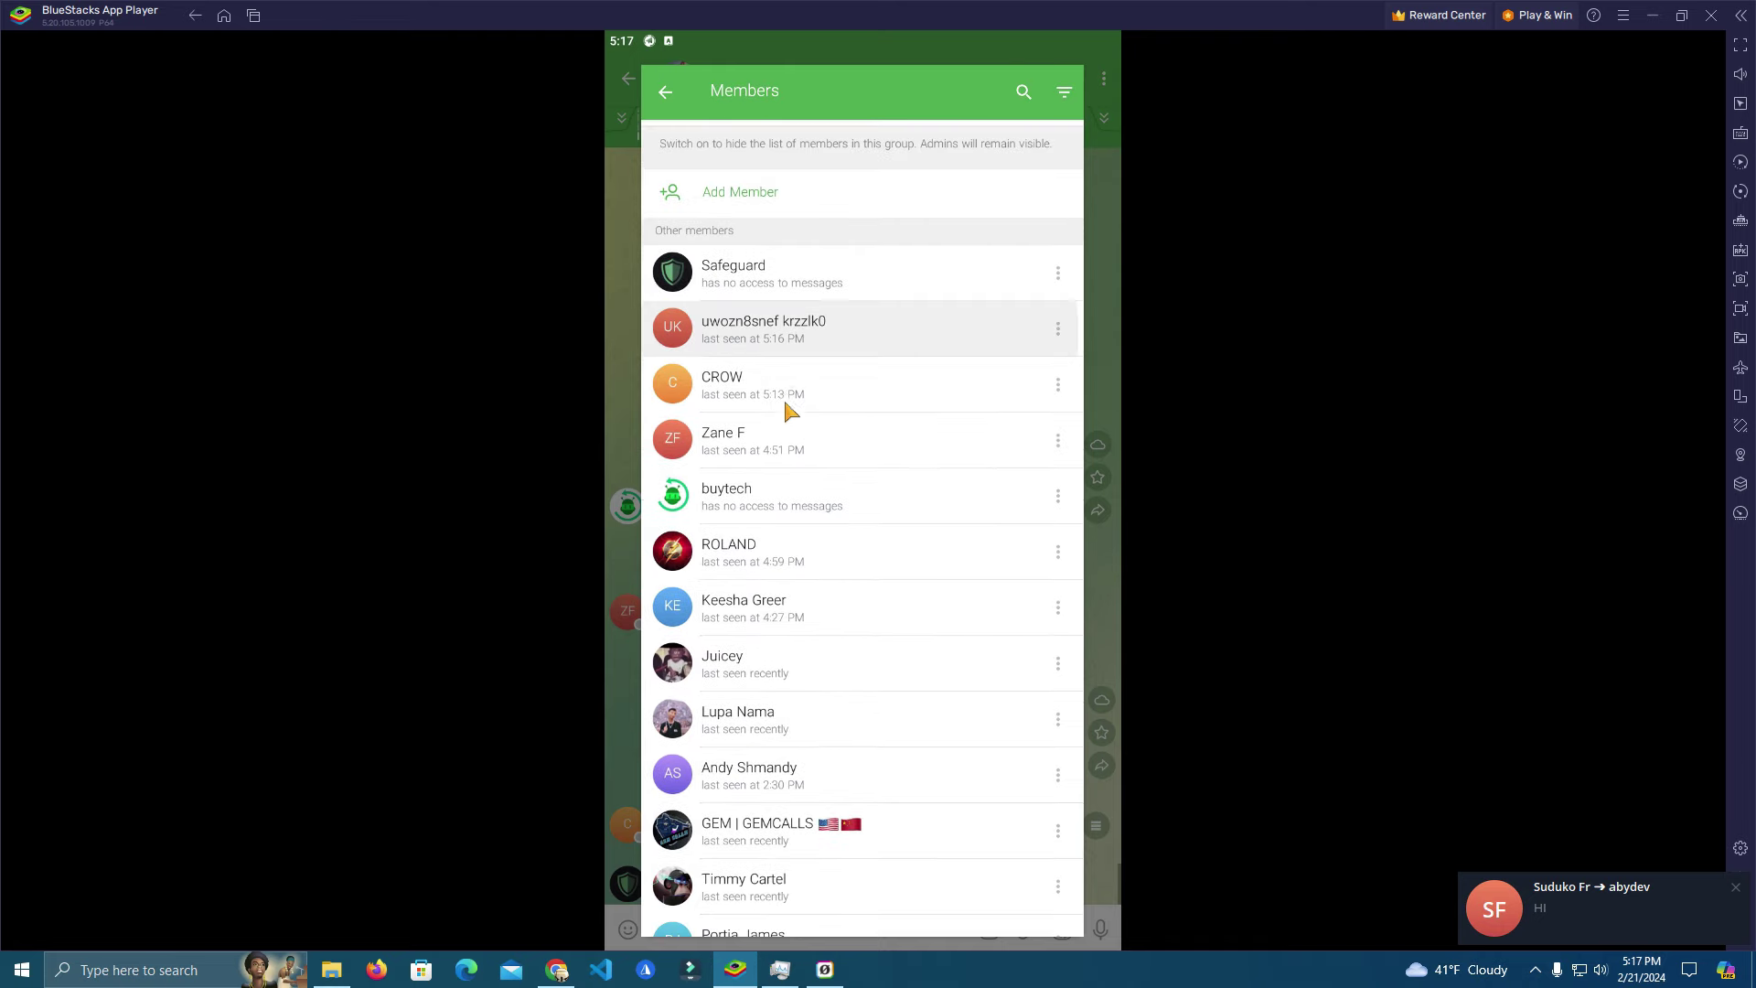
scroll(784, 397, "down", 3)
scroll(803, 768, "down", 3)
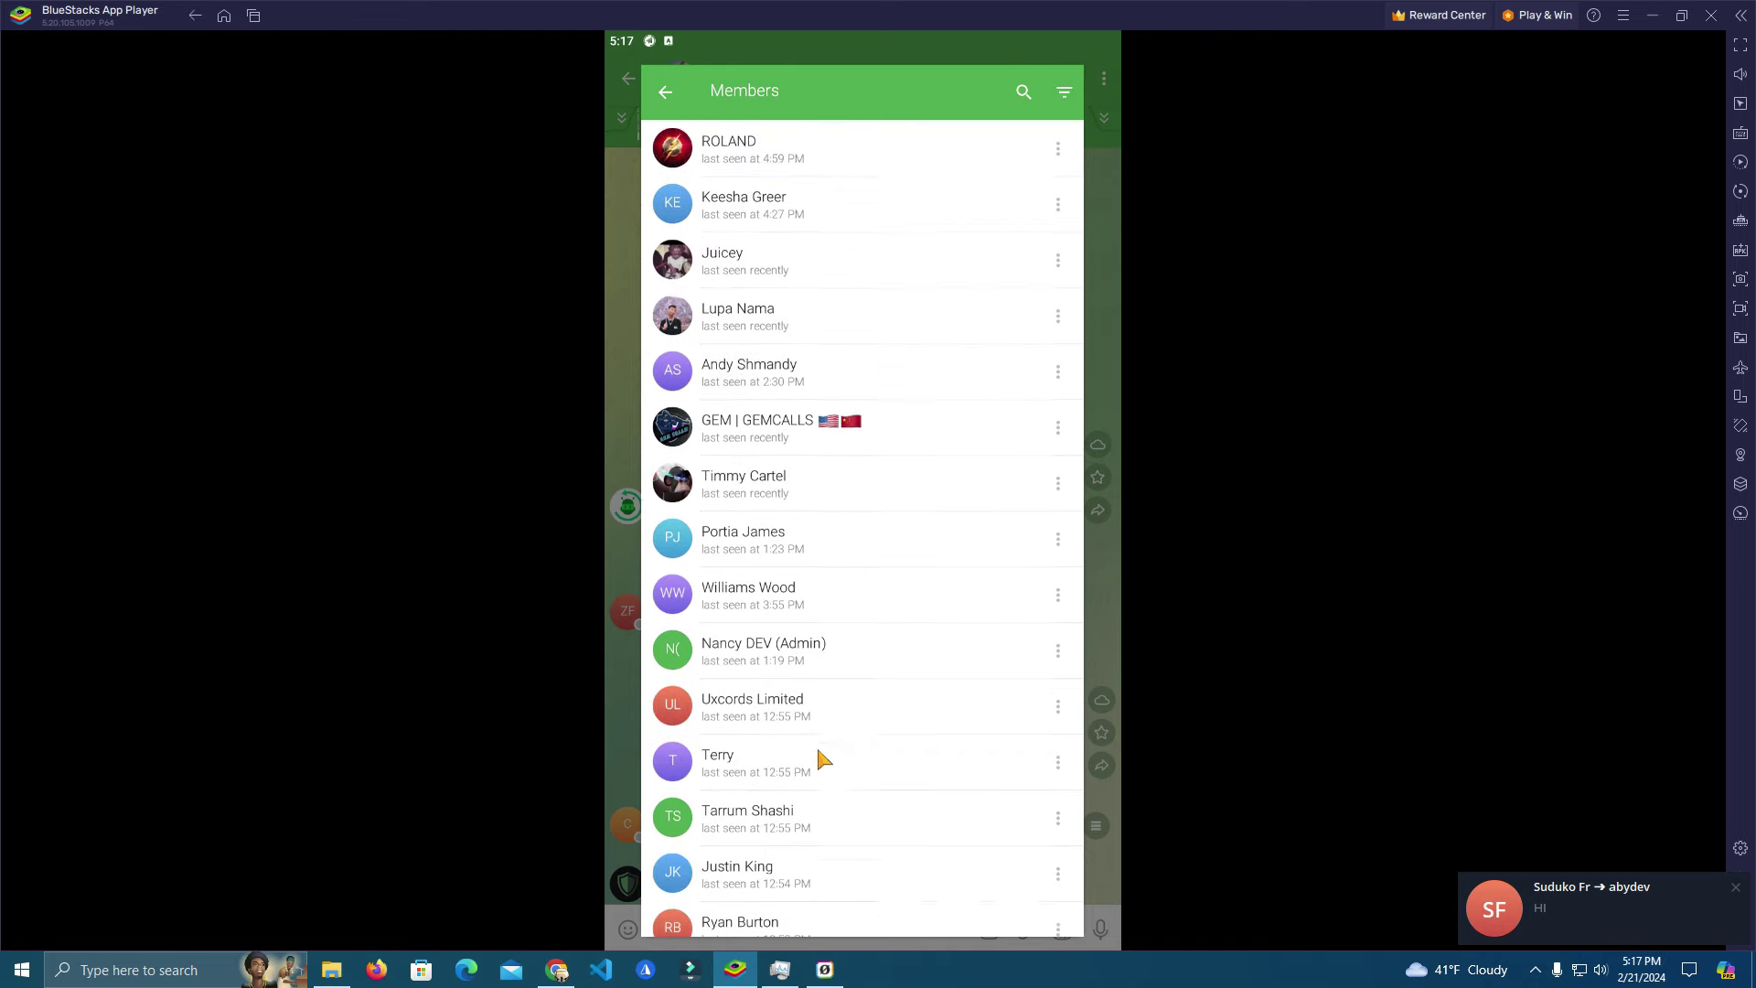
scroll(824, 747, "up", 4)
scroll(823, 329, "up", 1)
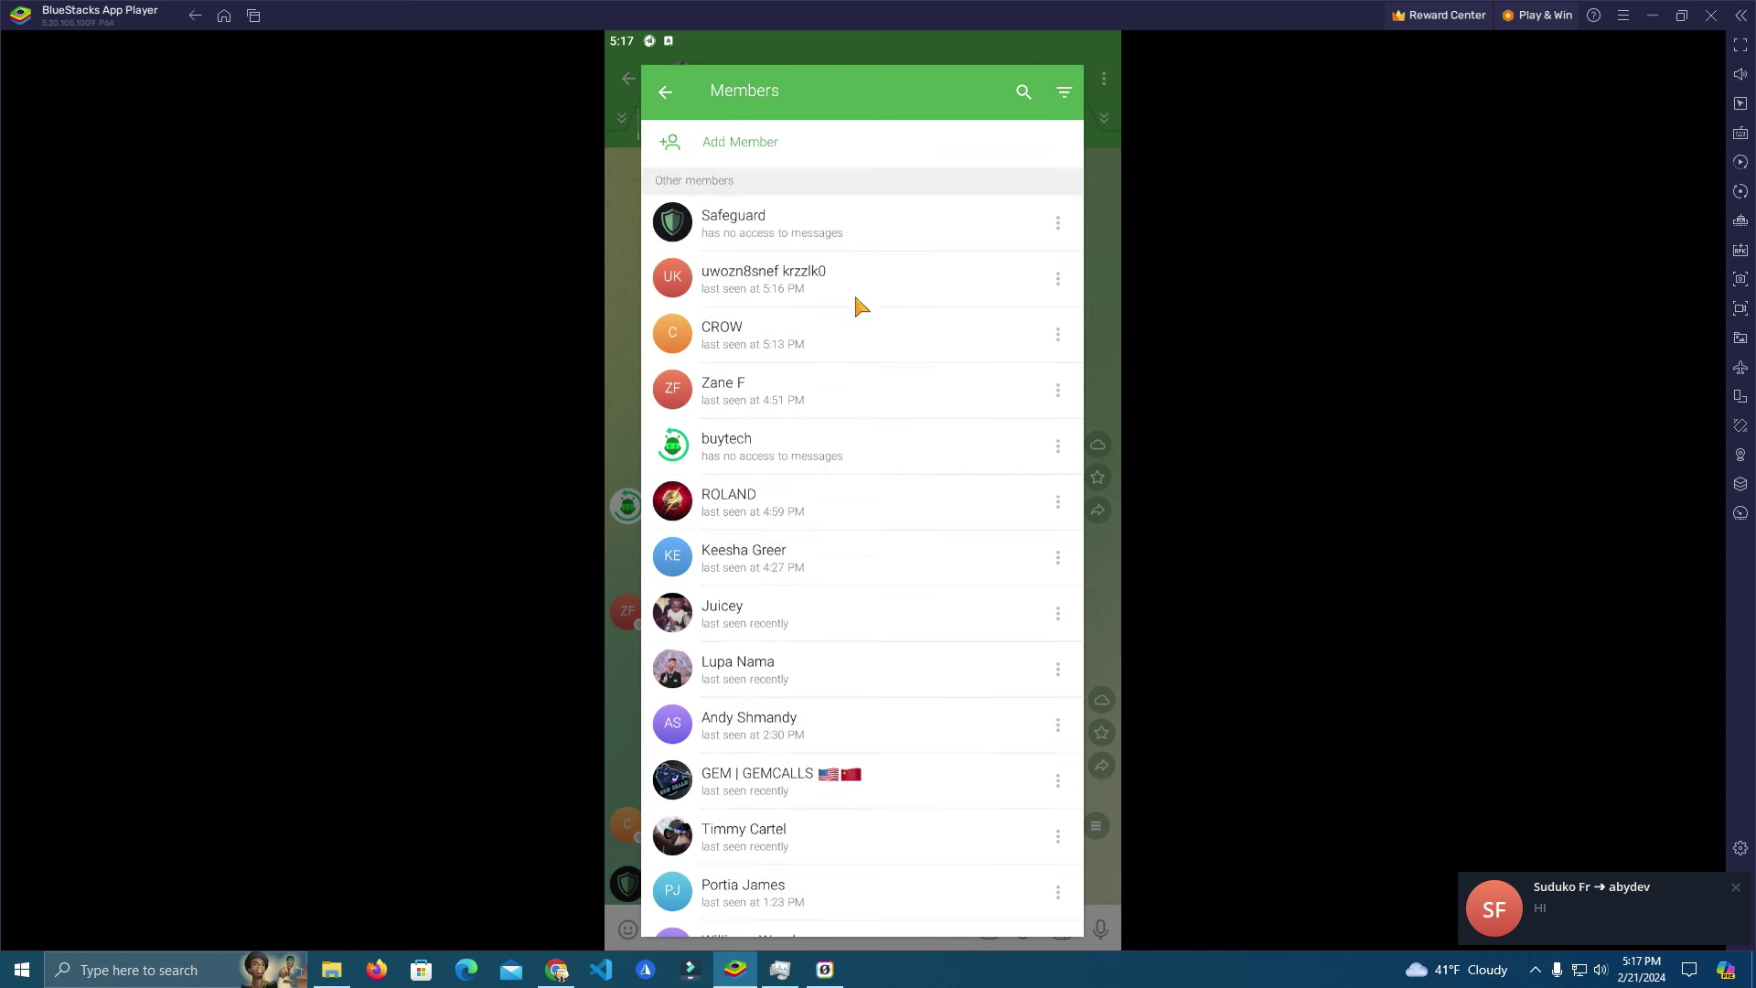
scroll(855, 302, "up", 2)
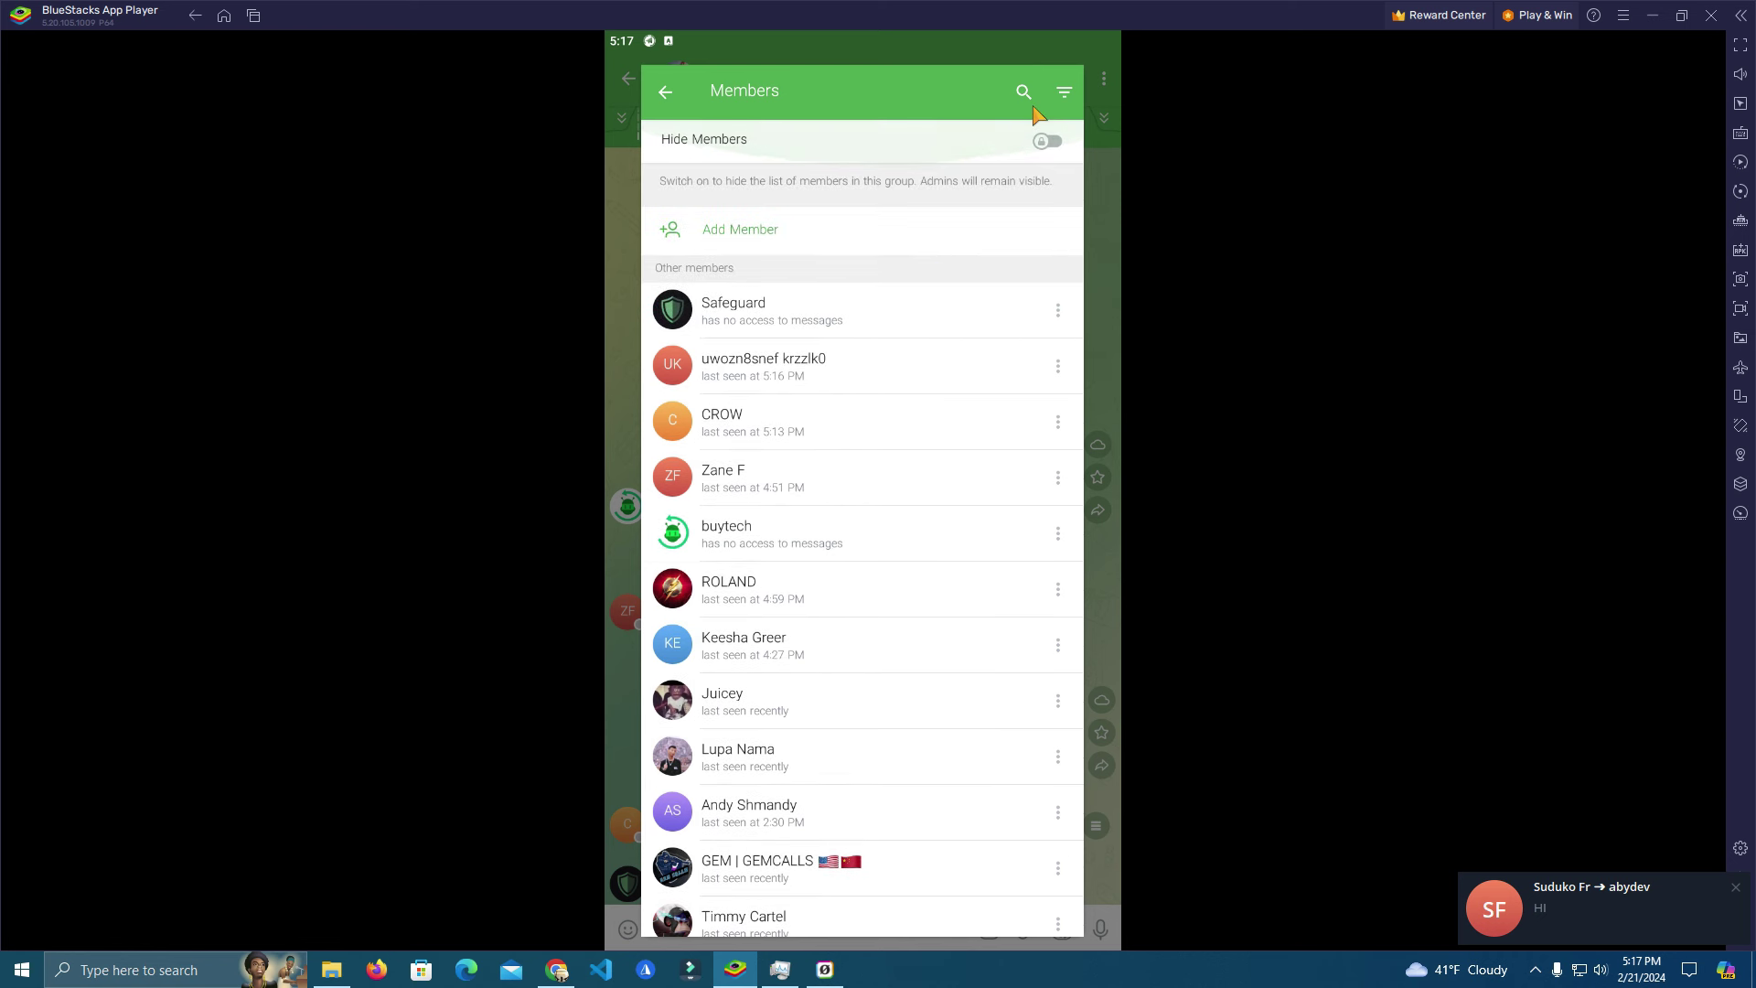
left_click(830, 364)
left_click(796, 415)
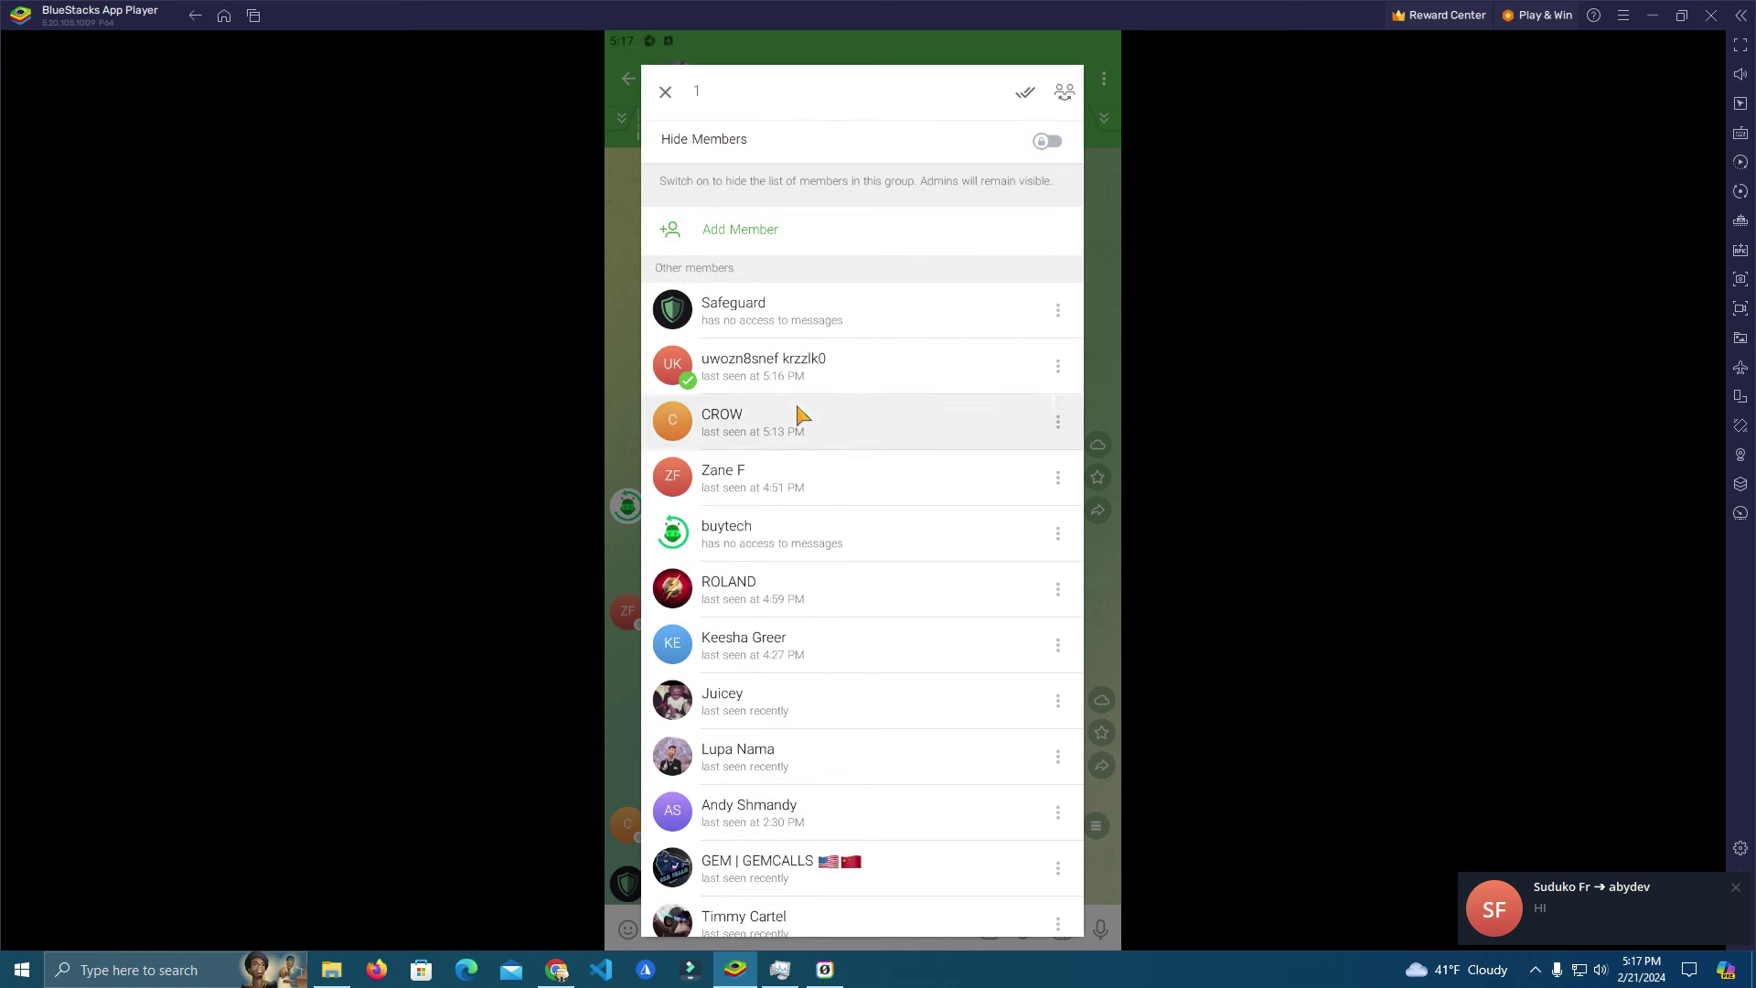
left_click(788, 483)
left_click(800, 539)
left_click(803, 587)
left_click(795, 643)
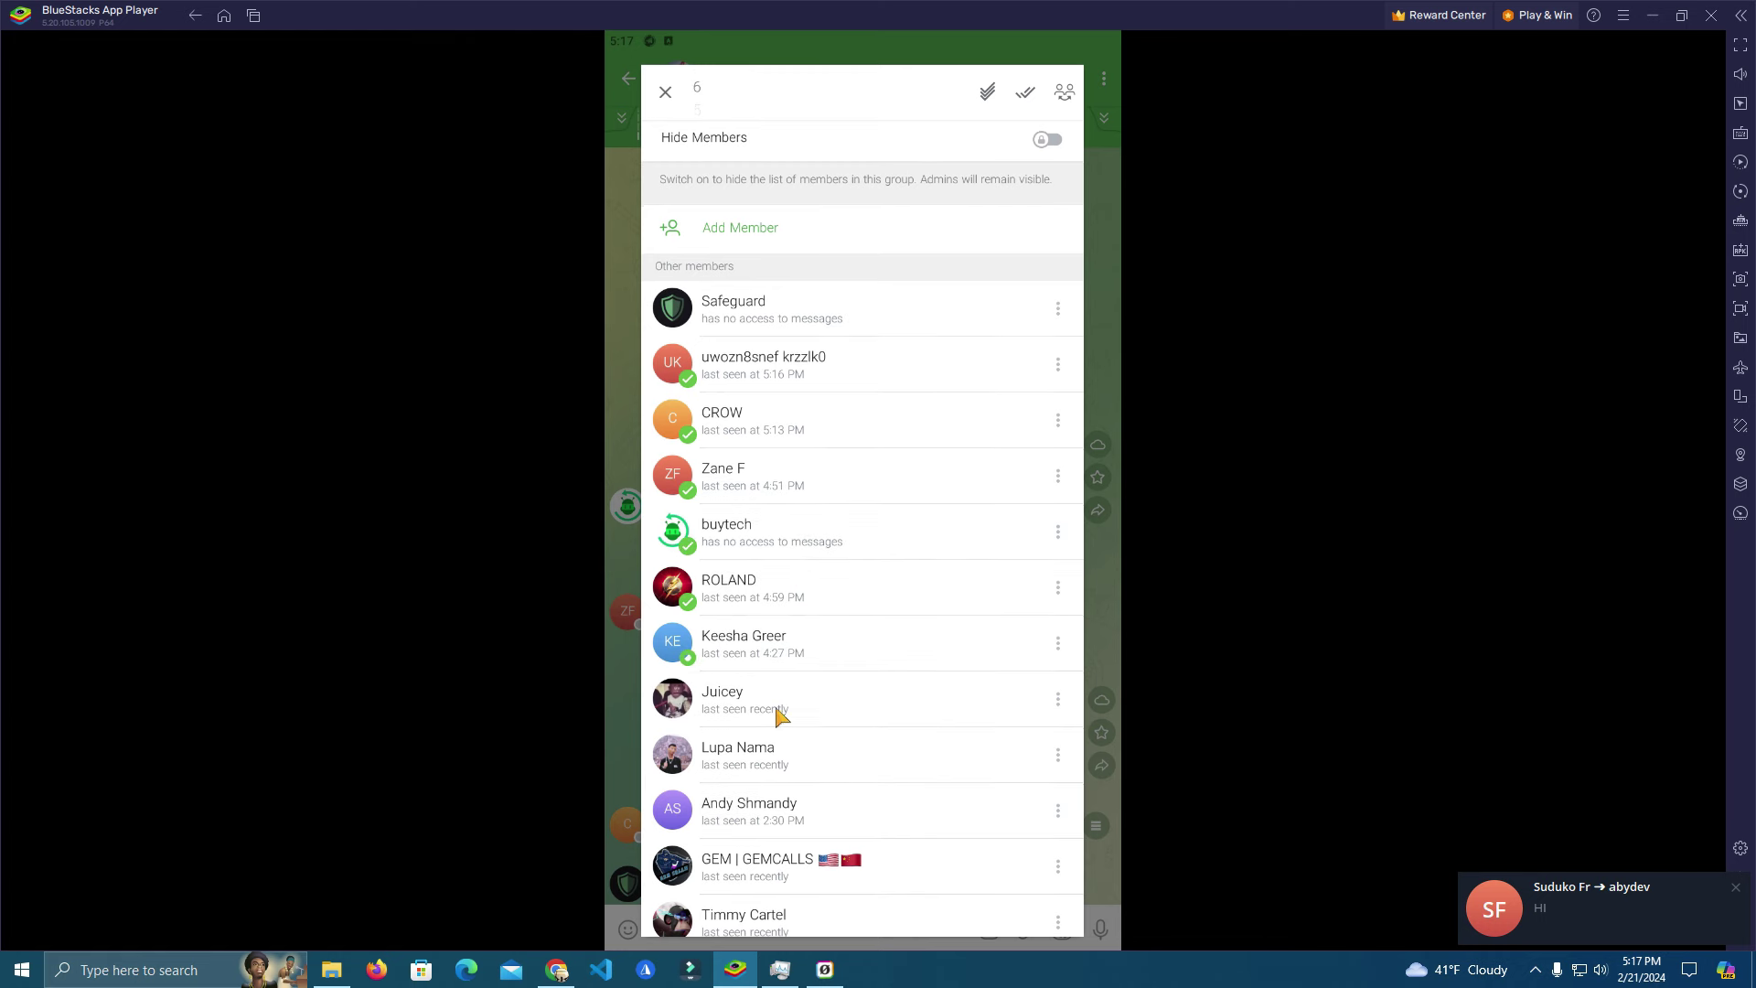
left_click(777, 714)
left_click(777, 758)
left_click(805, 819)
scroll(798, 794, "down", 1)
scroll(791, 645, "down", 2)
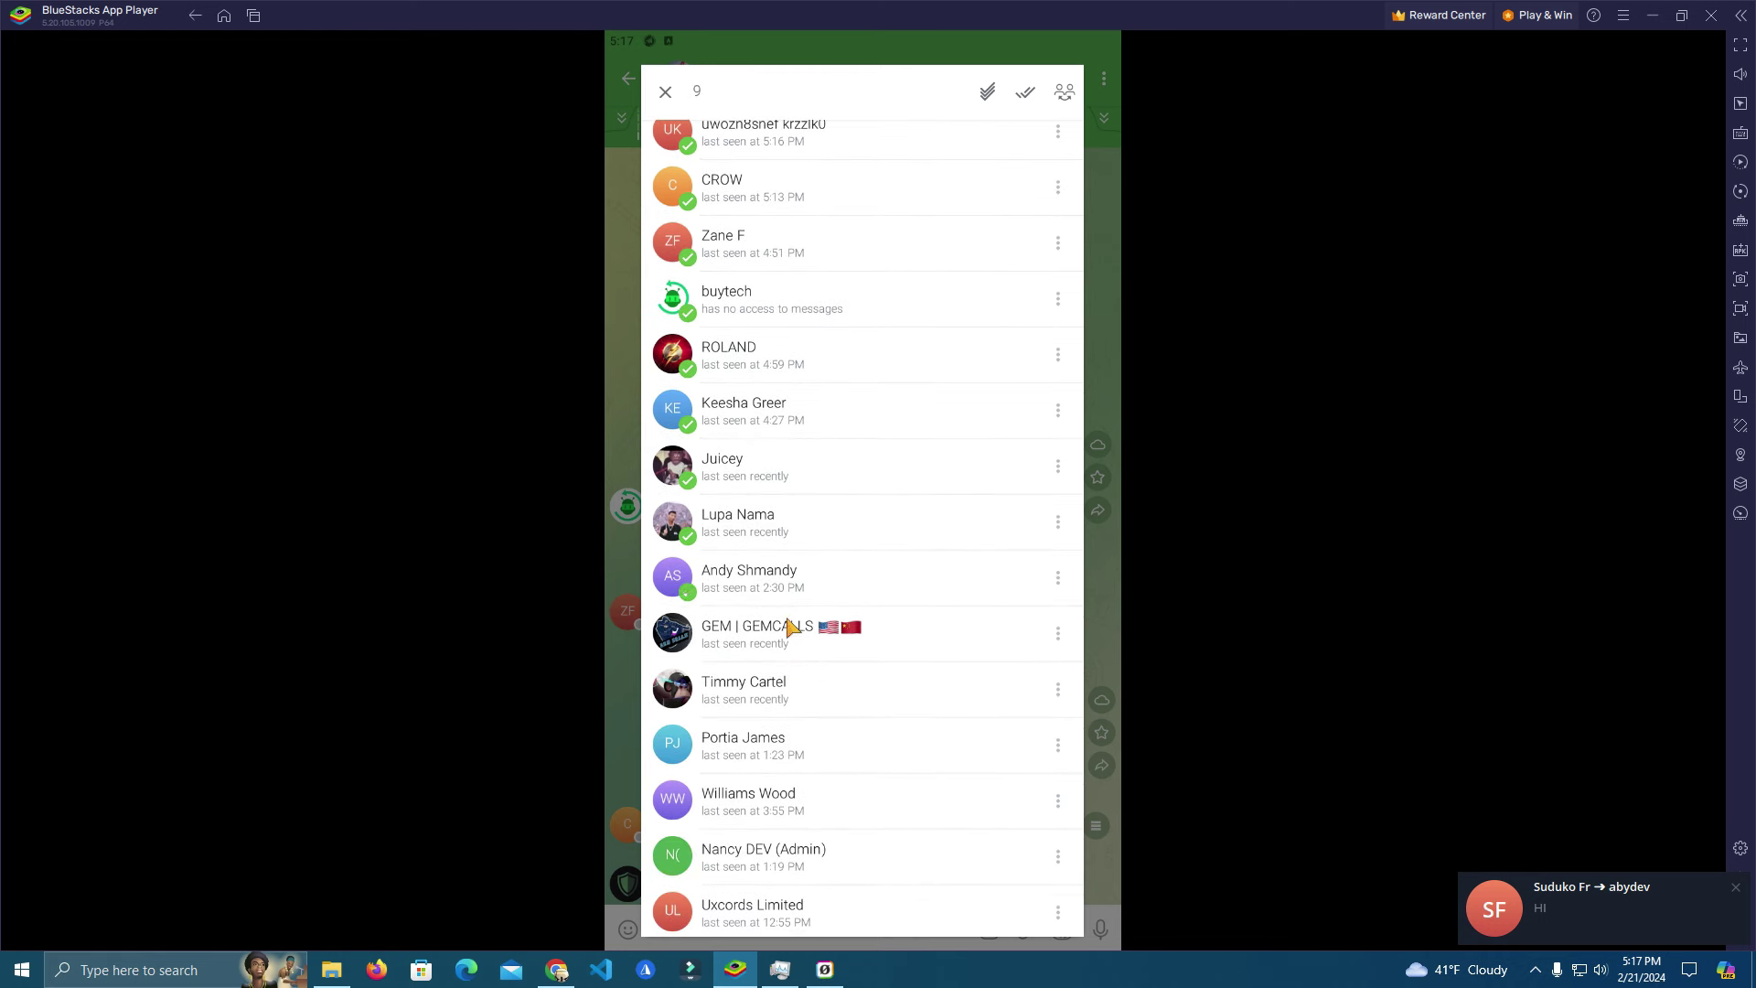
left_click(790, 627)
scroll(777, 728, "up", 1)
left_click(778, 840)
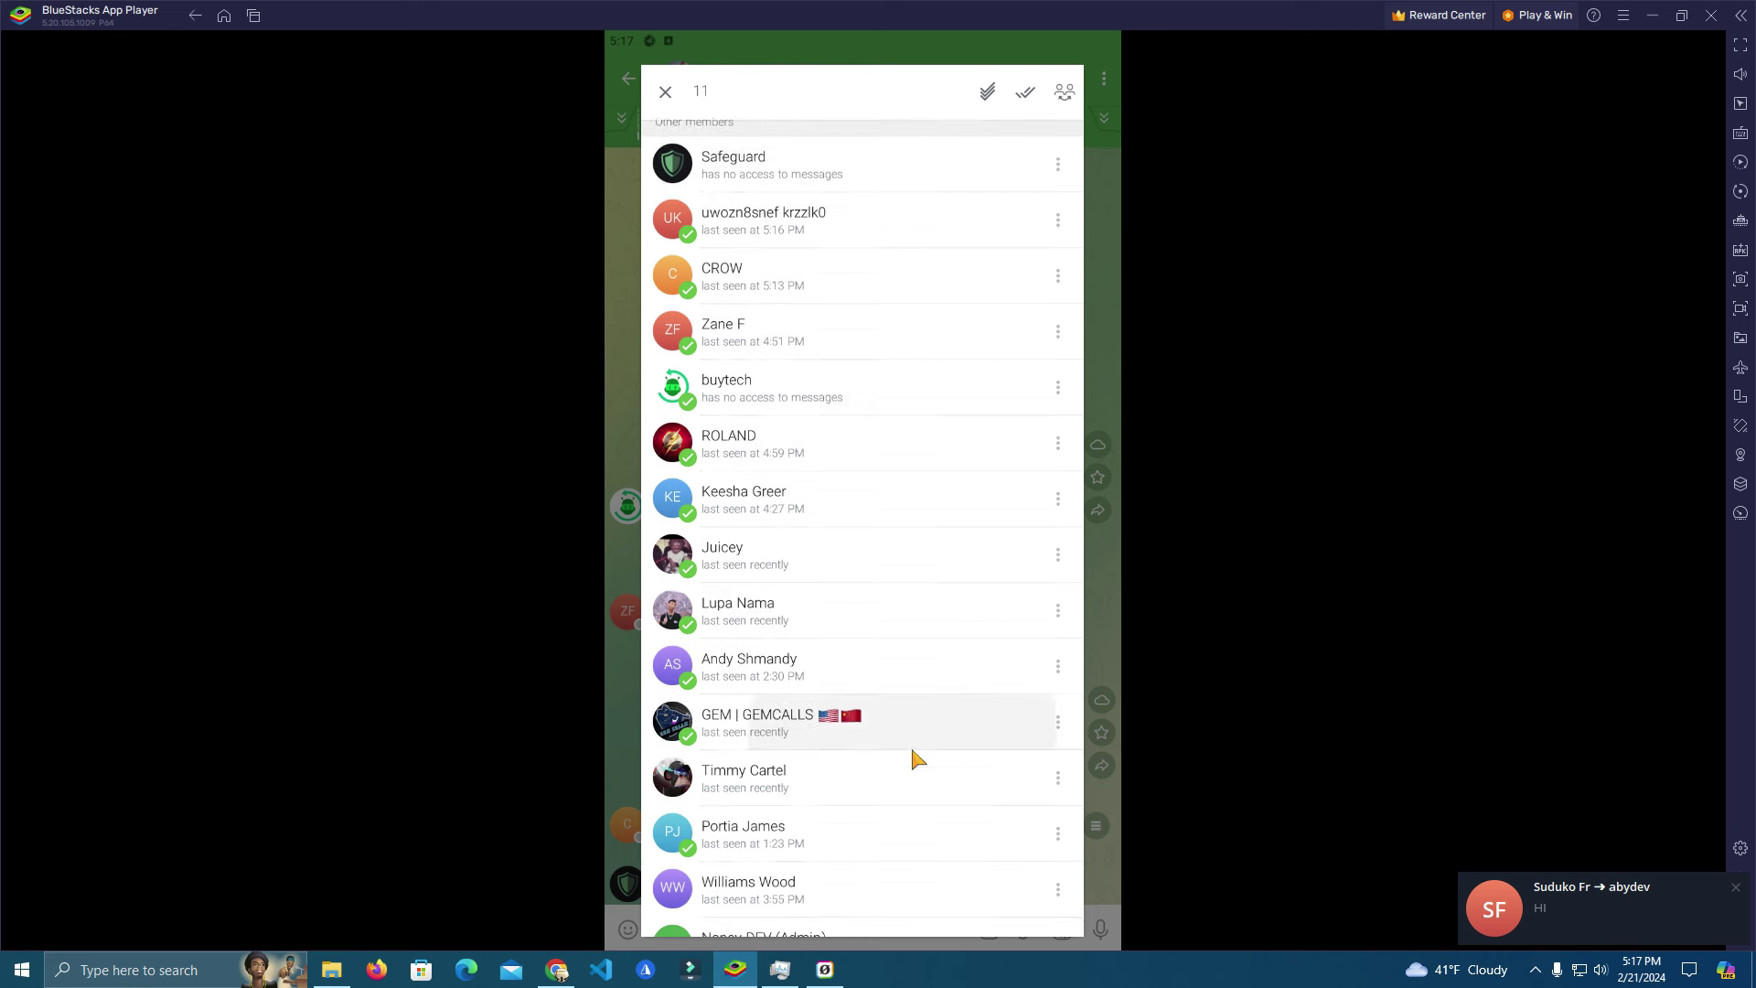
scroll(917, 758, "down", 3)
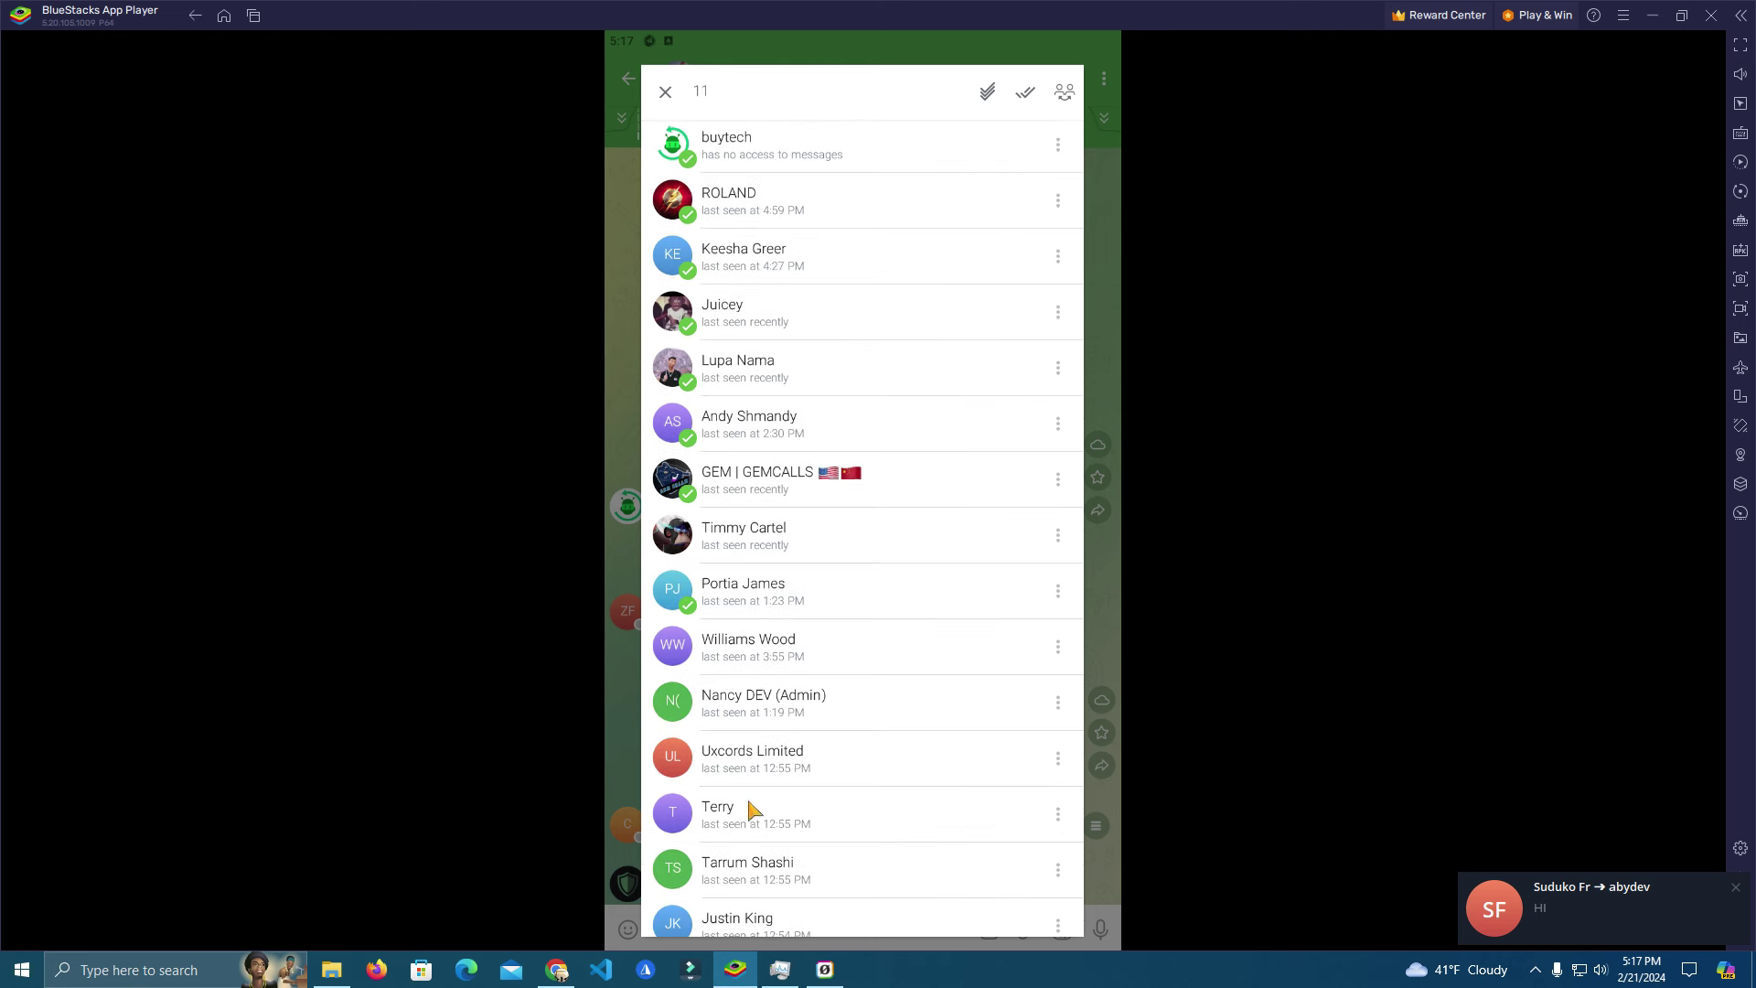
left_click(704, 611)
left_click(727, 490)
left_click(755, 431)
left_click(773, 378)
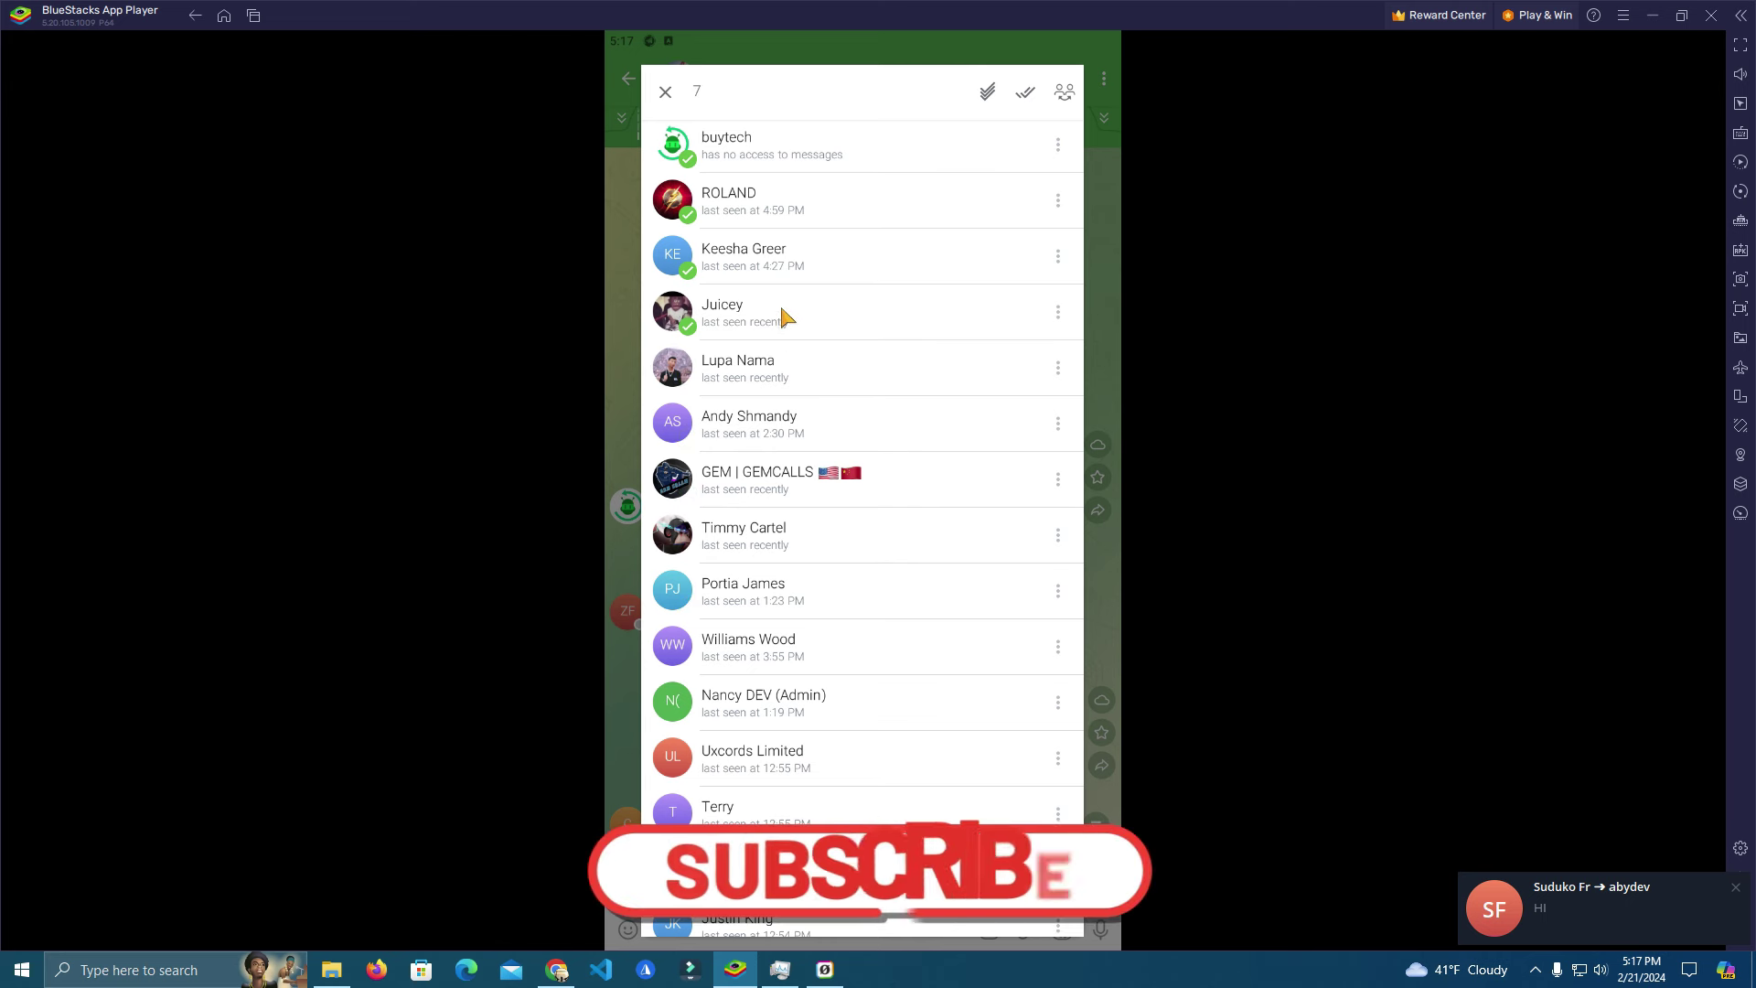
left_click(786, 319)
left_click(786, 265)
left_click(793, 209)
scroll(828, 330, "up", 2)
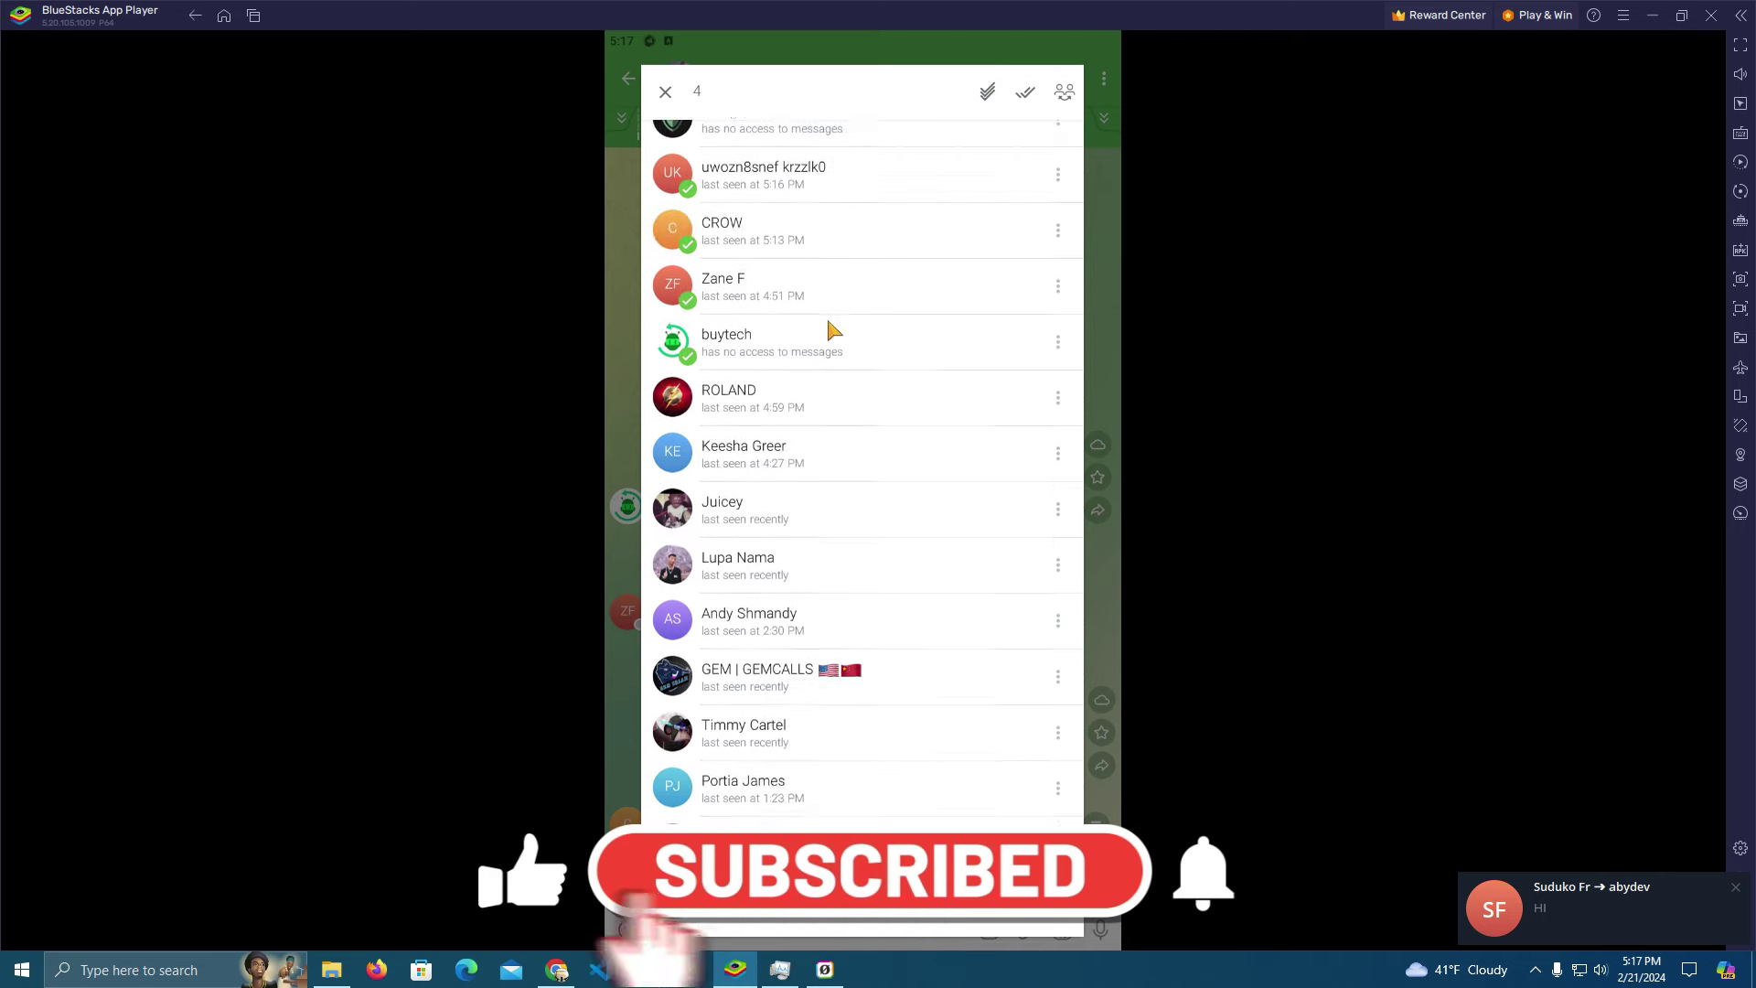
left_click(805, 374)
left_click(793, 315)
left_click(800, 272)
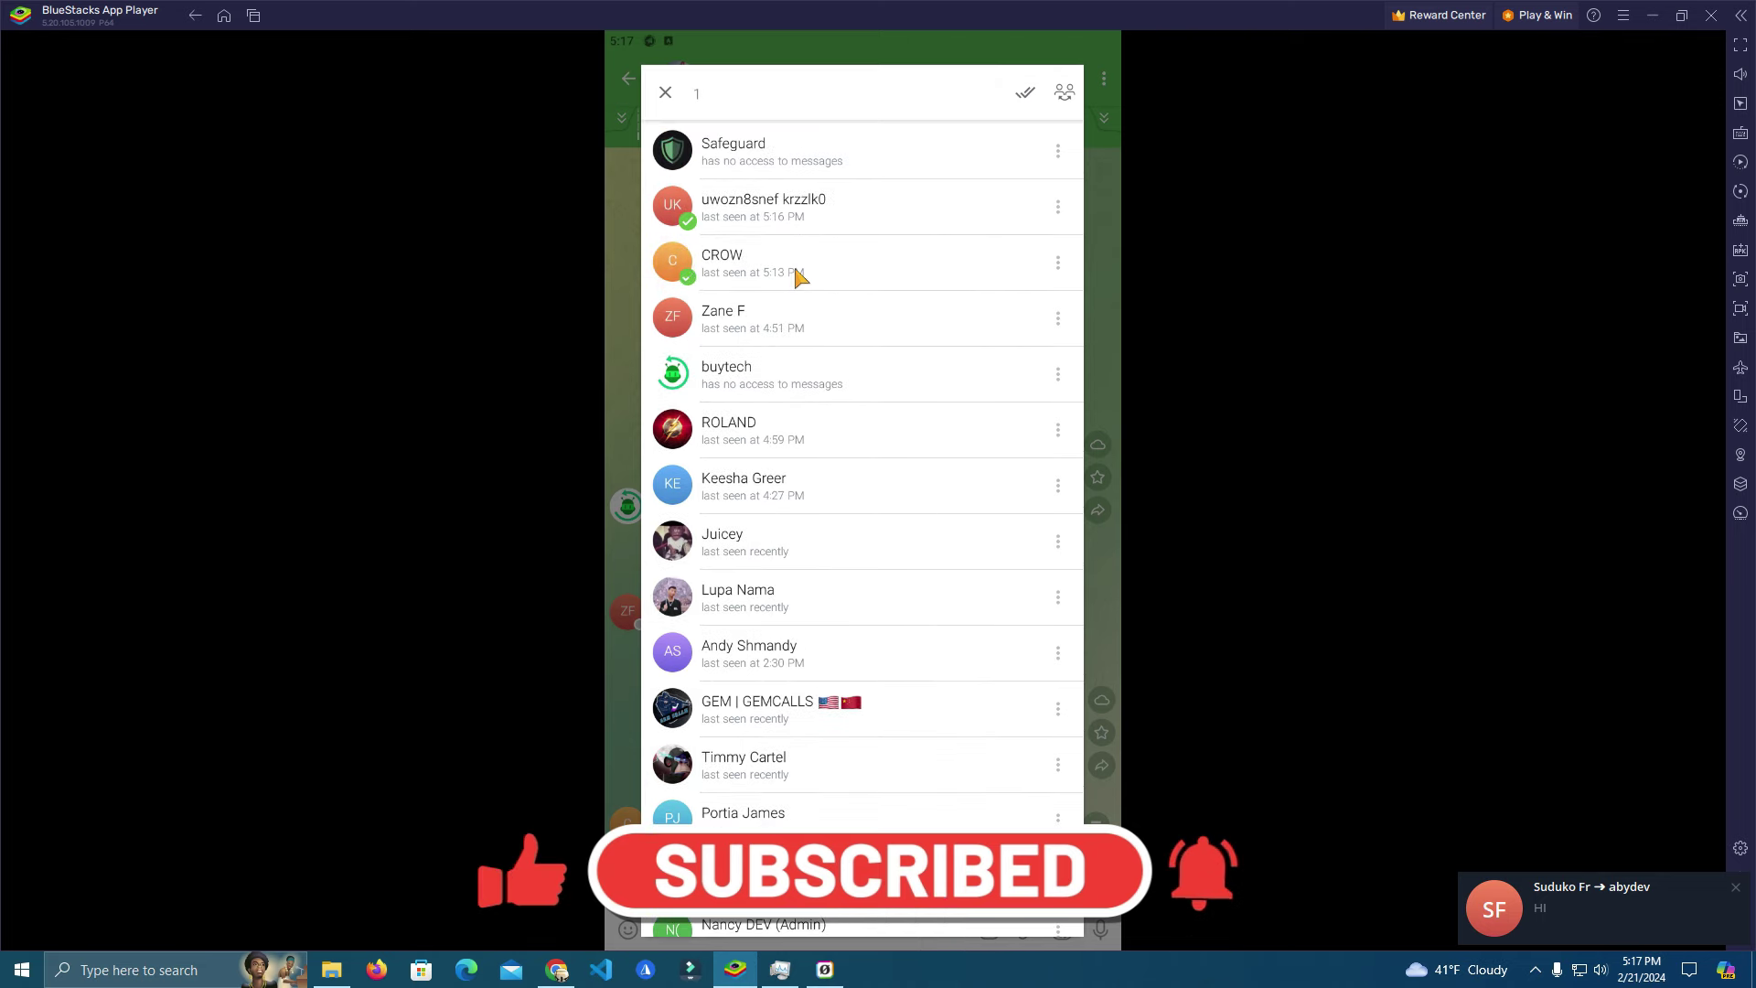
left_click(812, 210)
Return to the chat list and reopen the SUPER CAT group's profile page.
key("Escape")
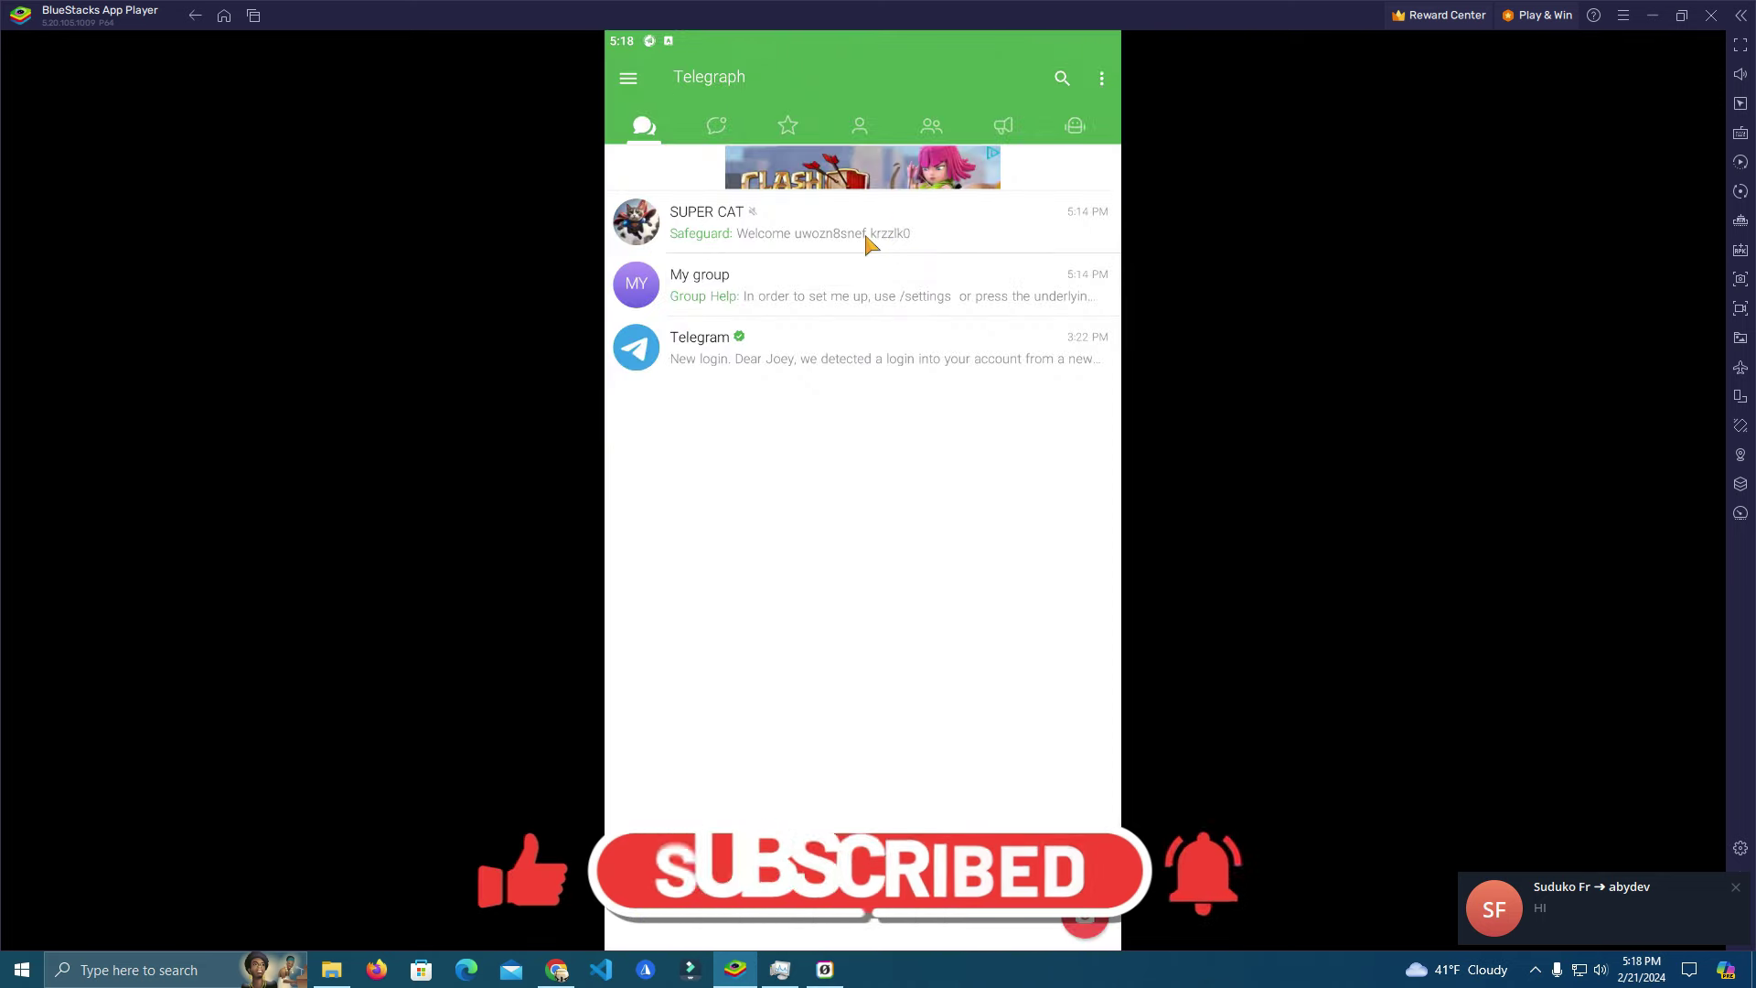
left_click(866, 242)
left_click(872, 87)
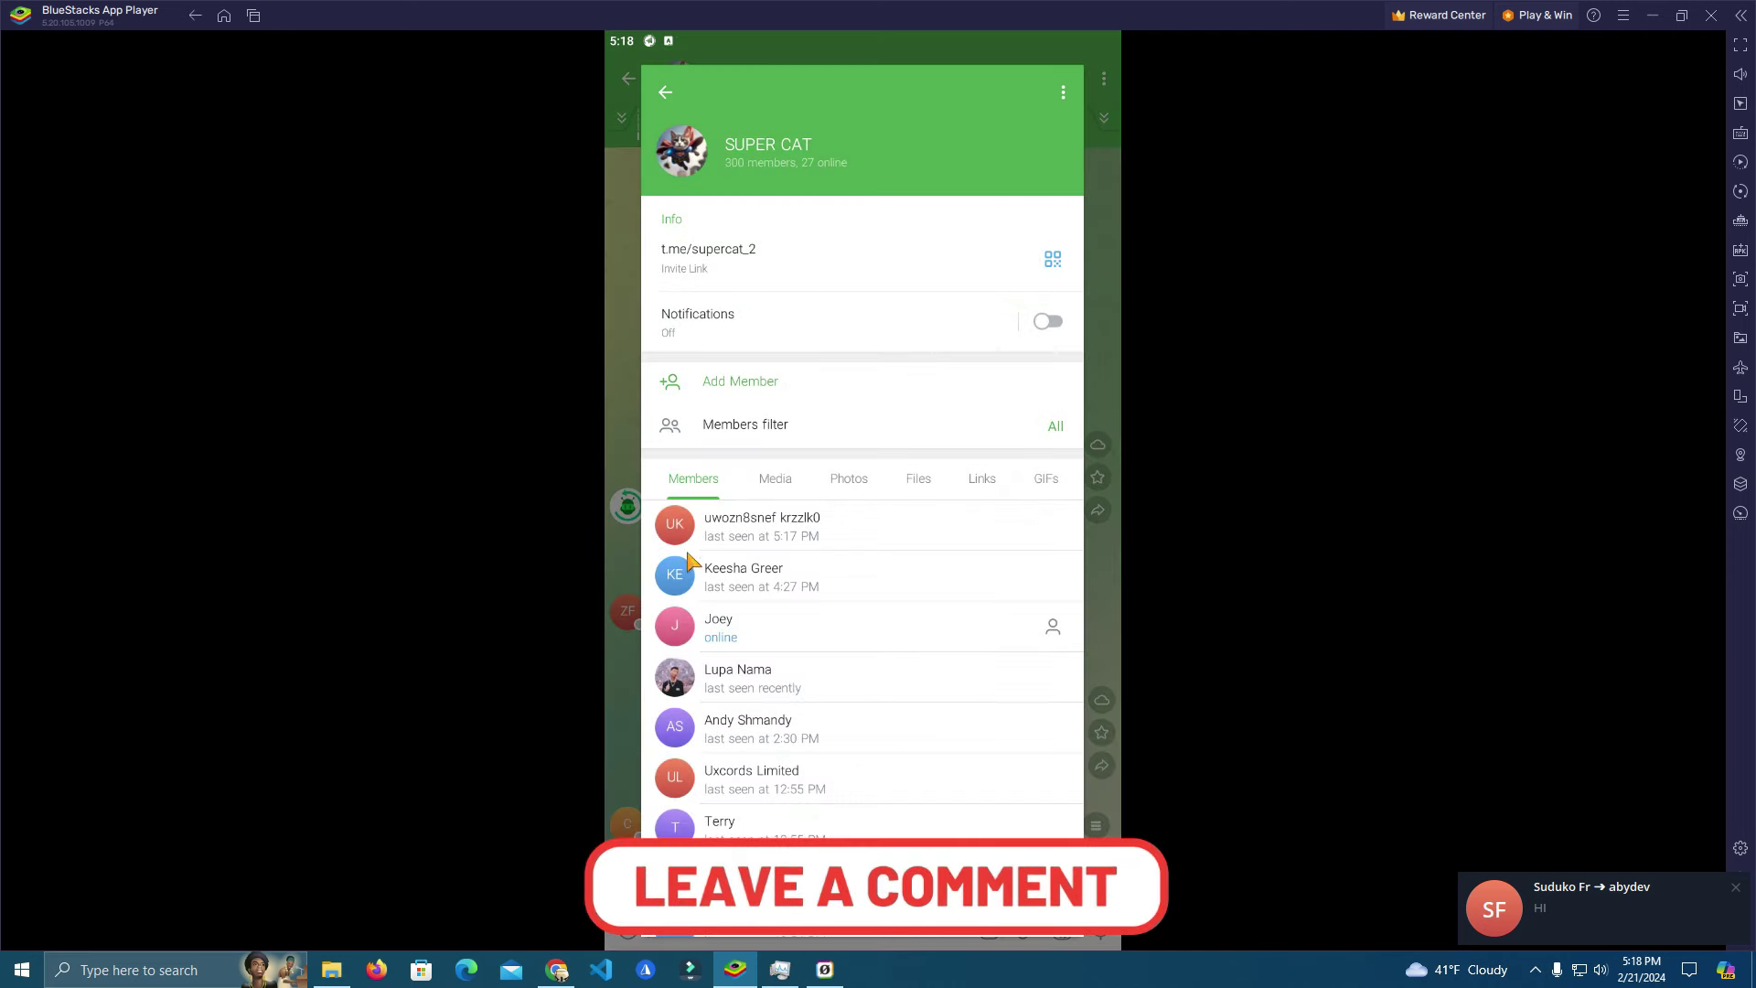
left_click(558, 970)
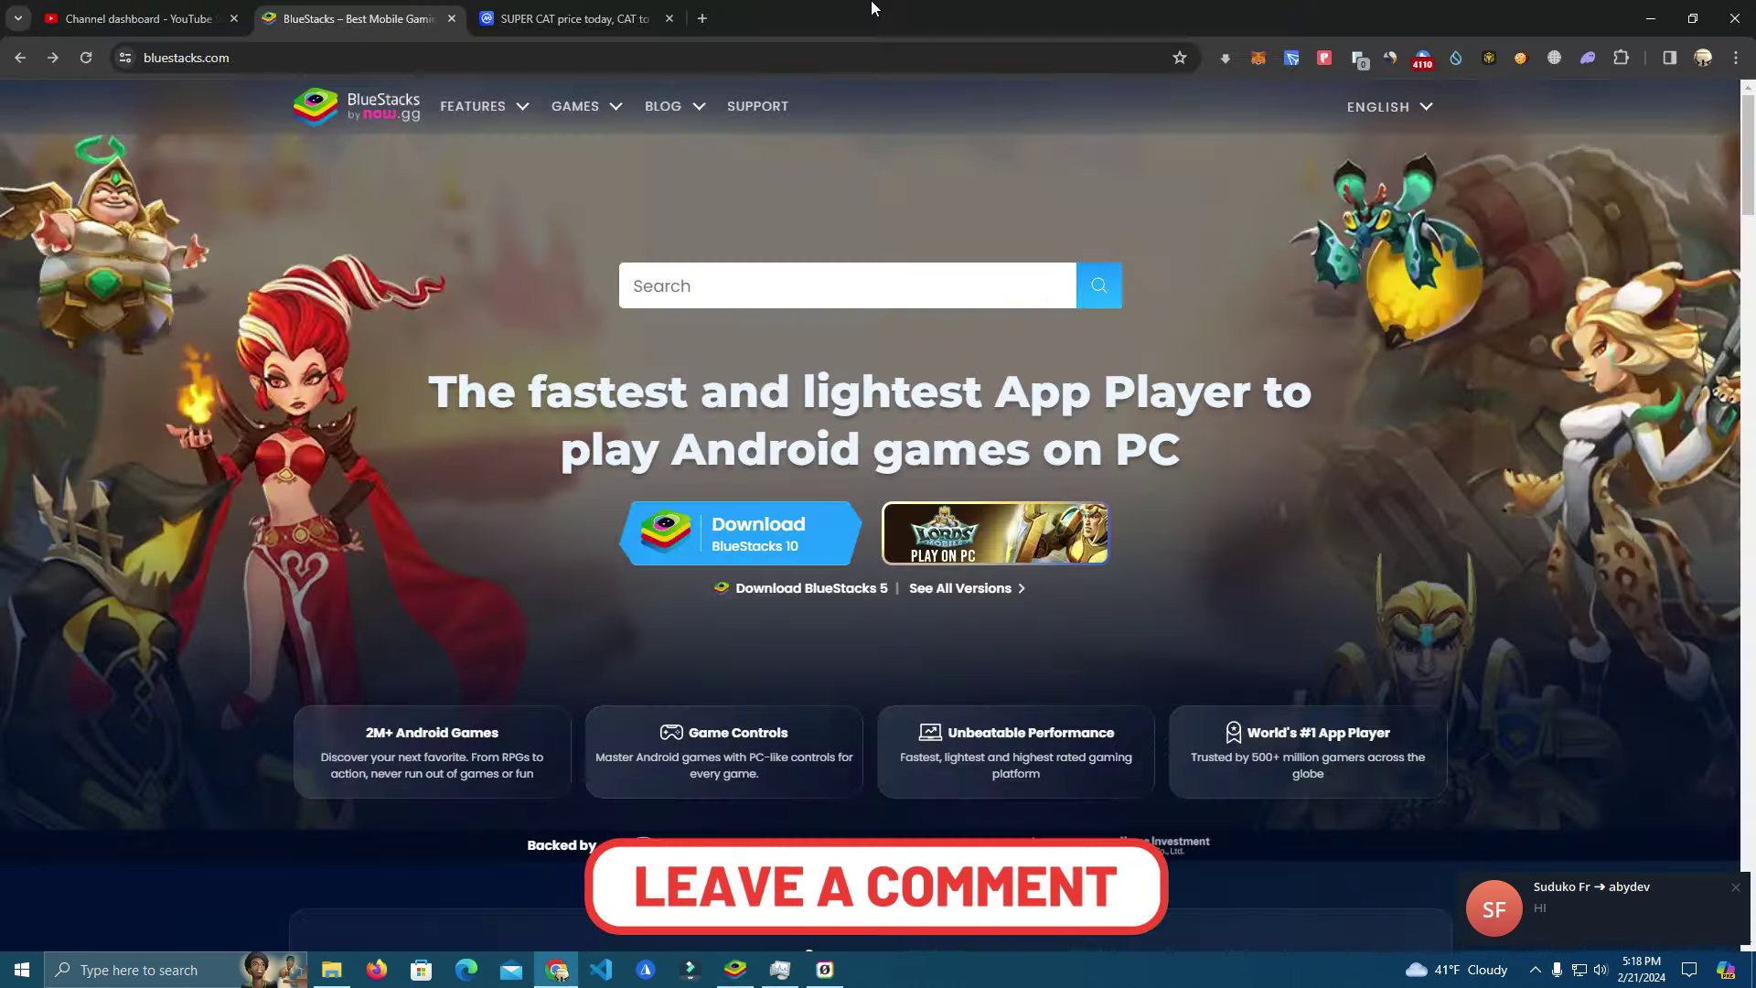
Follow the Telegram social link on CoinMarketCap's SUPER CAT page.
left_click(577, 17)
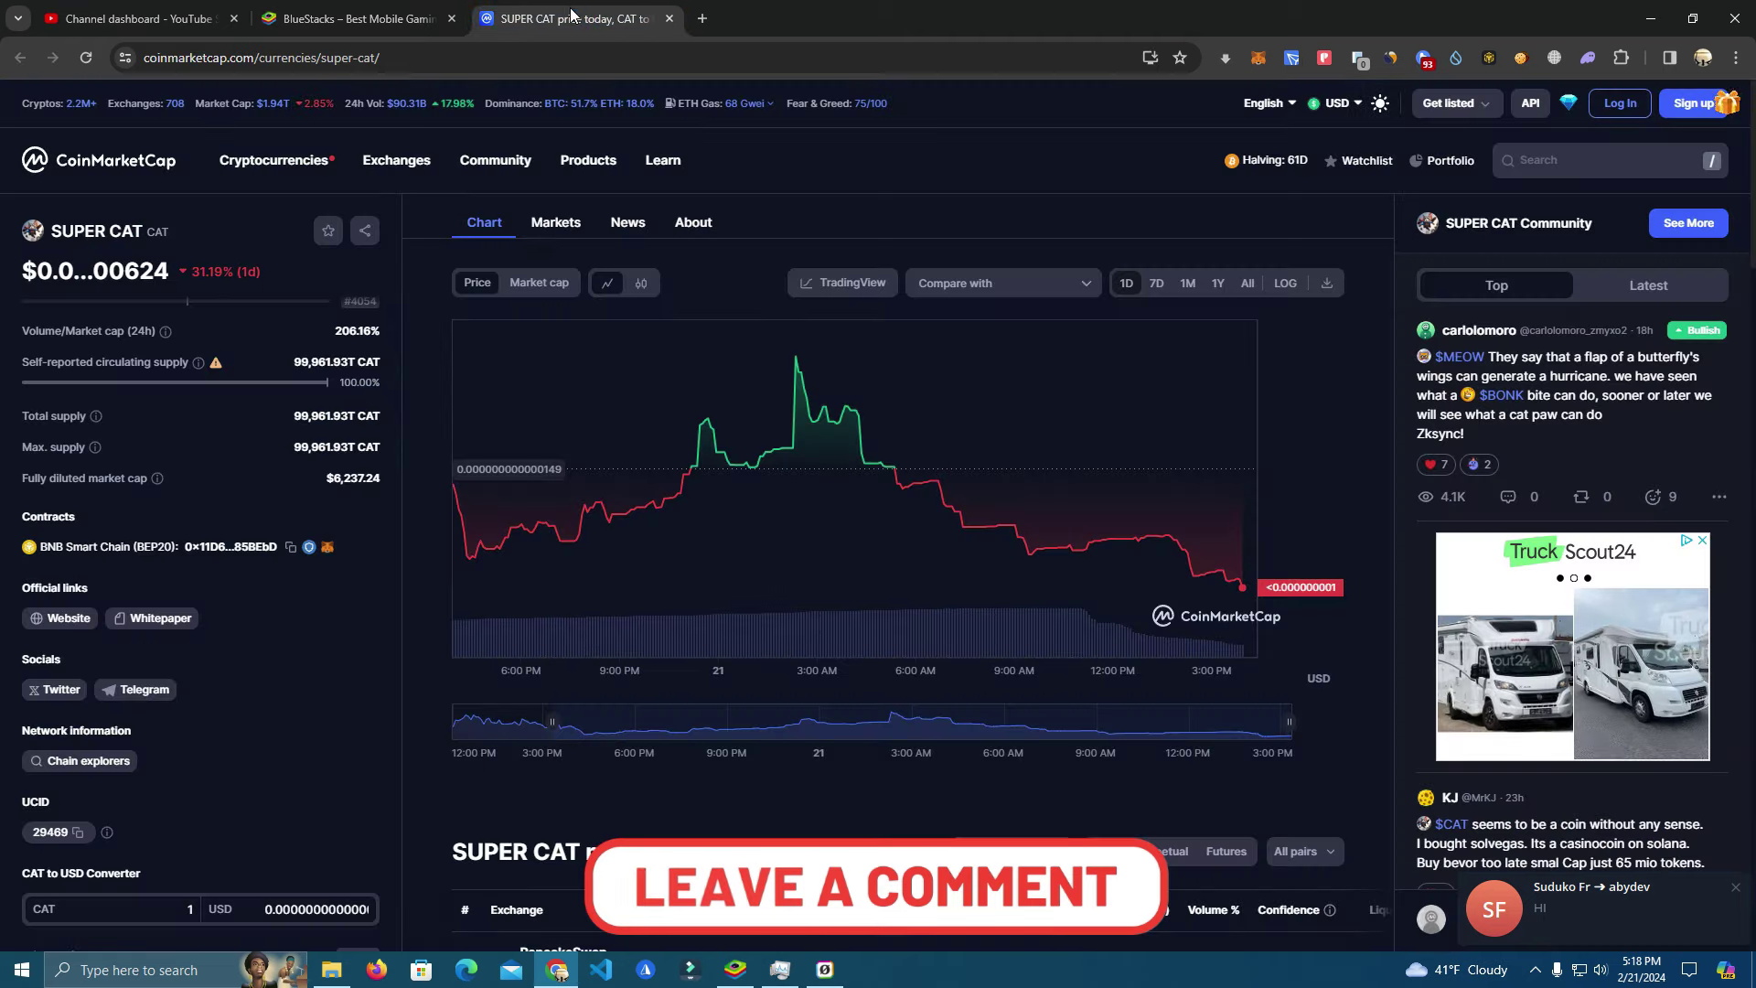
left_click(138, 691)
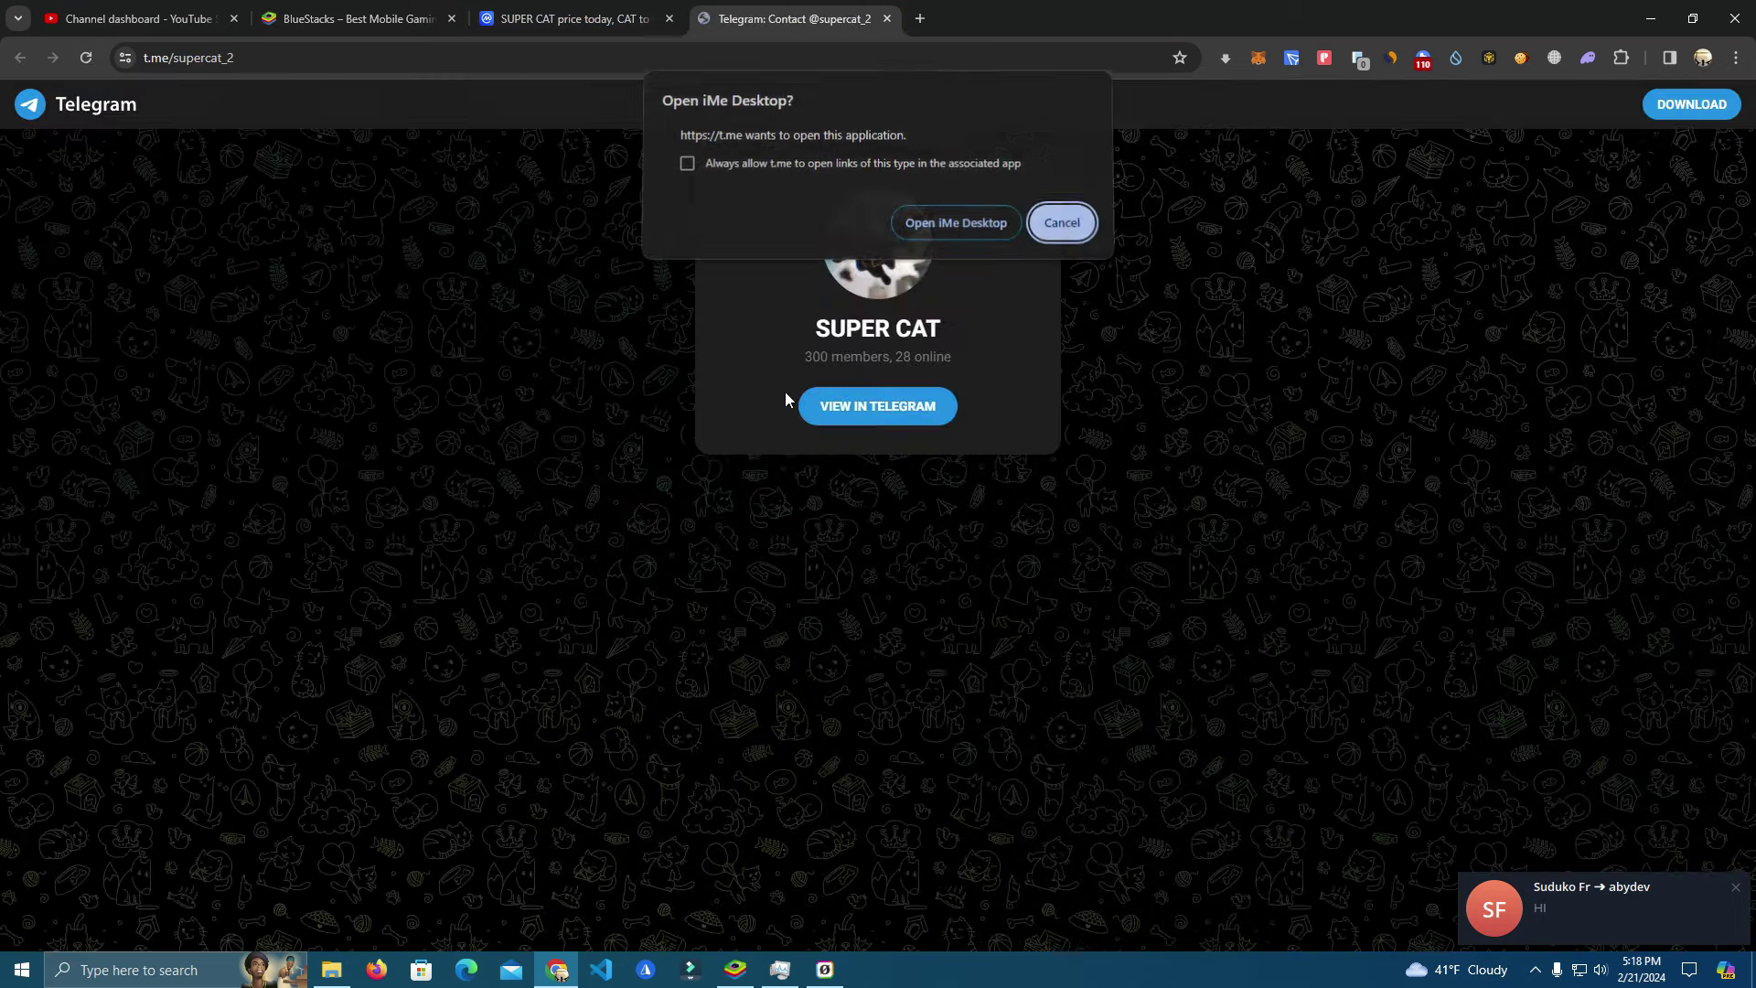